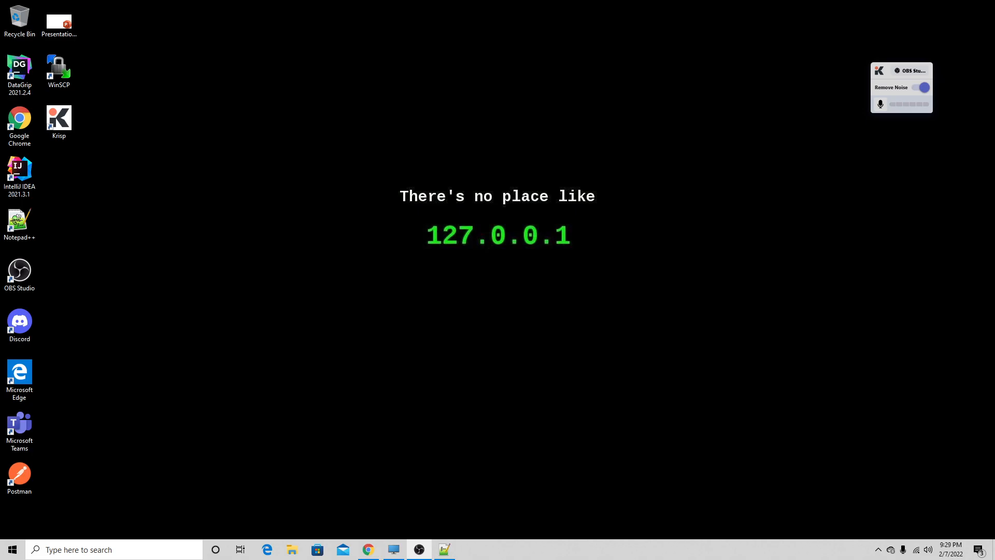
- Switch to Chrome, open a blank tab, and close the three Krisp-related tabs
click(358, 553)
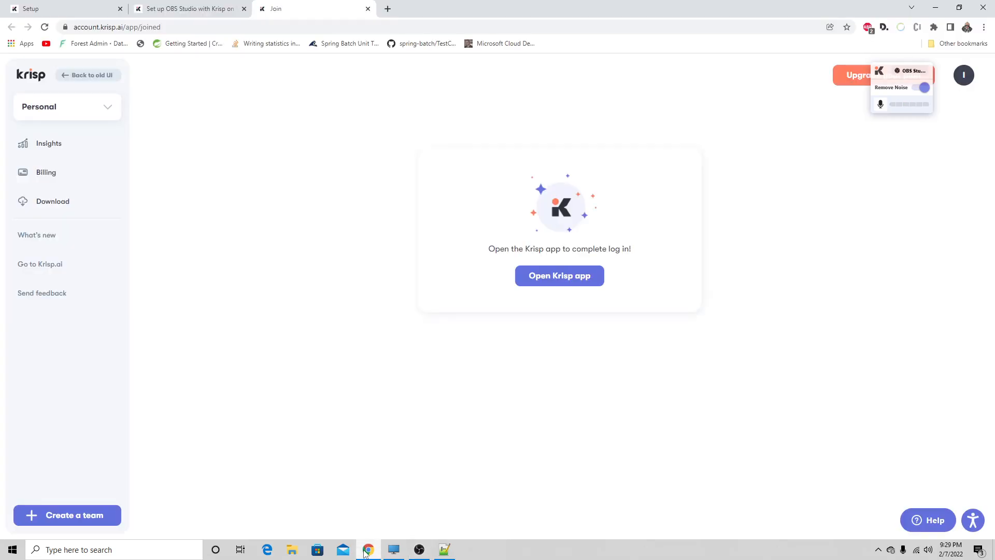
click(387, 8)
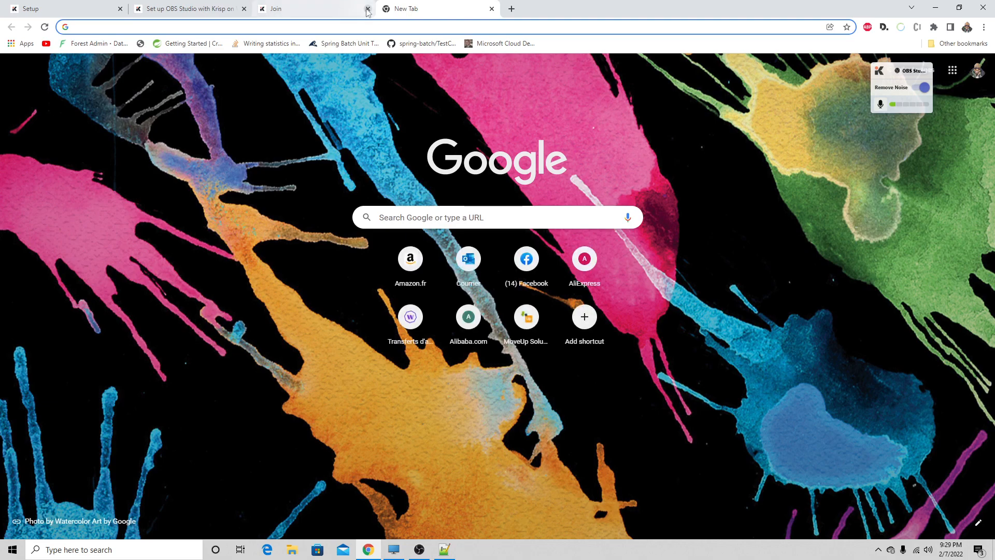
click(367, 9)
click(244, 9)
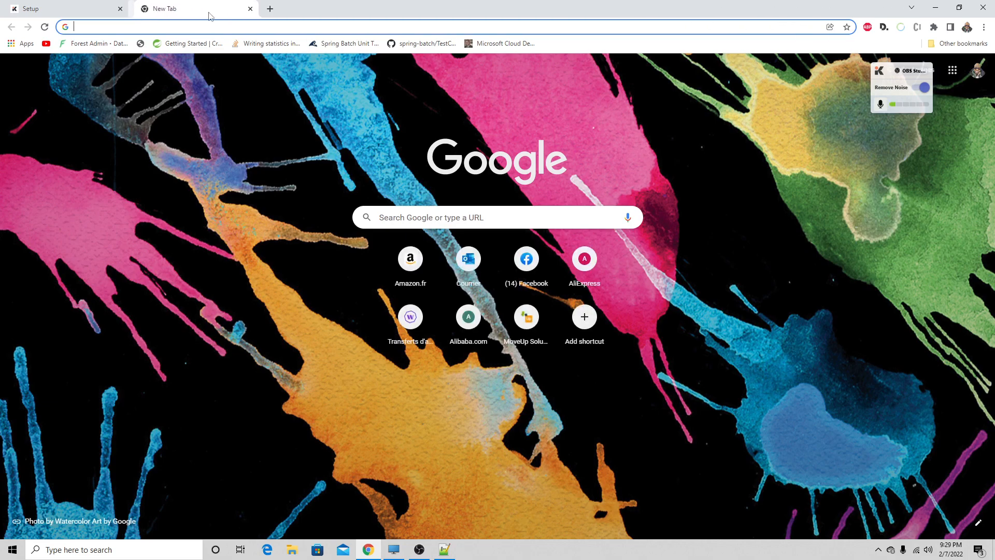
click(119, 9)
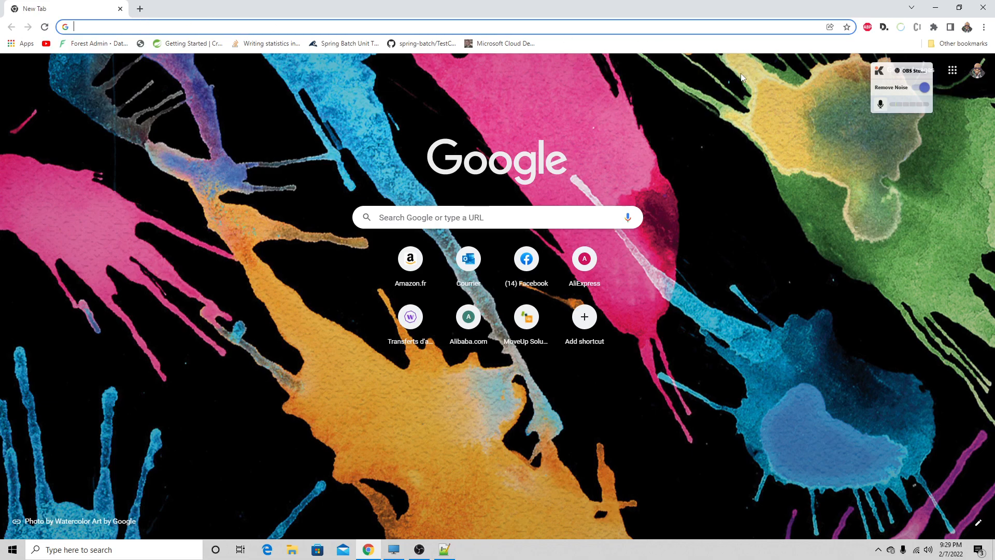
- Search the web for azure devops and open the Azure DevOps Services page on azure.microsoft.com
click(328, 27)
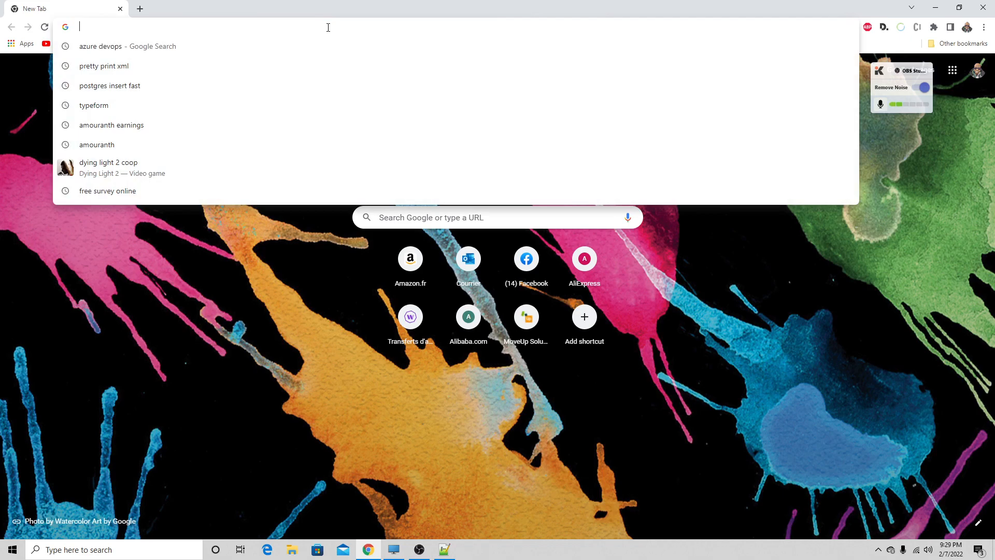
text(azure)
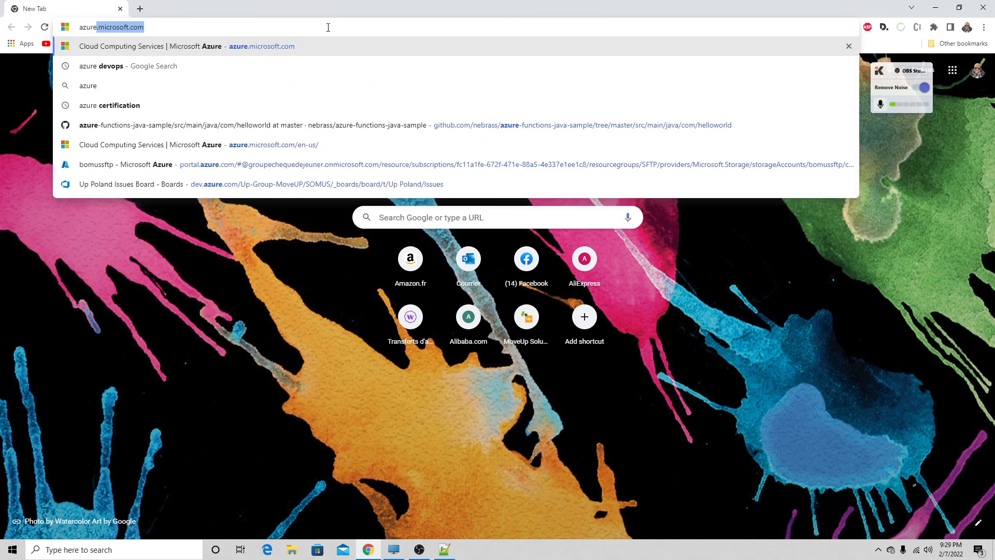
text( de)
key(Return)
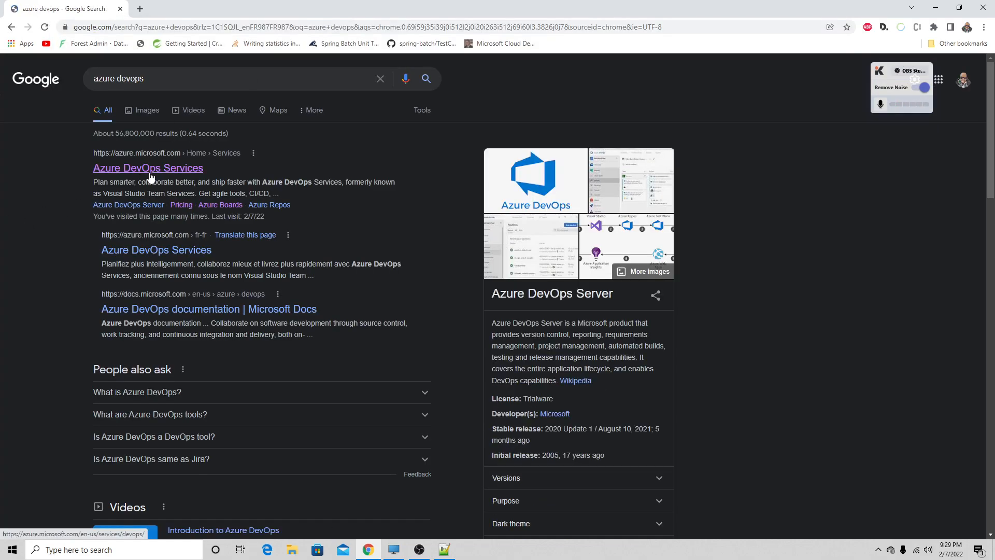
click(149, 172)
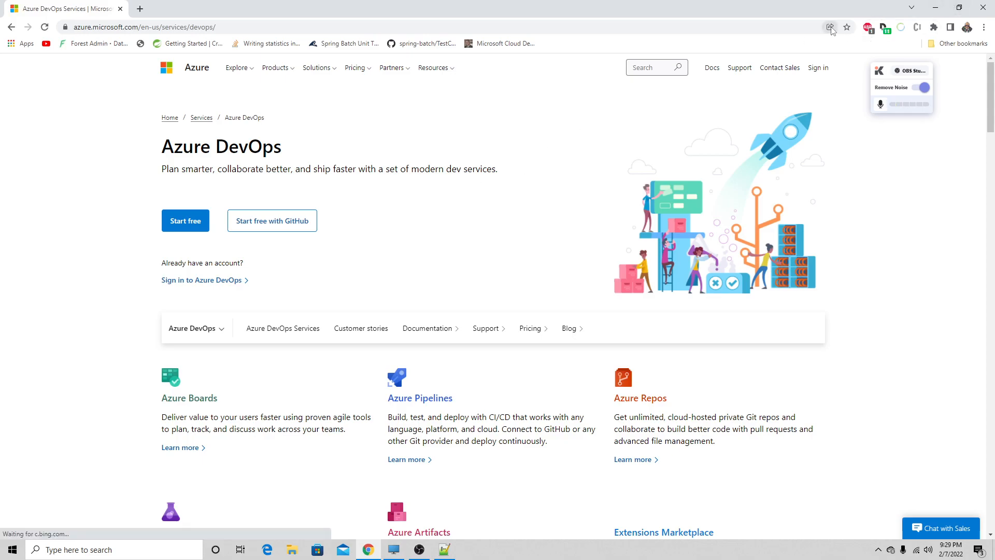
- Start the free Azure DevOps sign-up from the product page
click(985, 28)
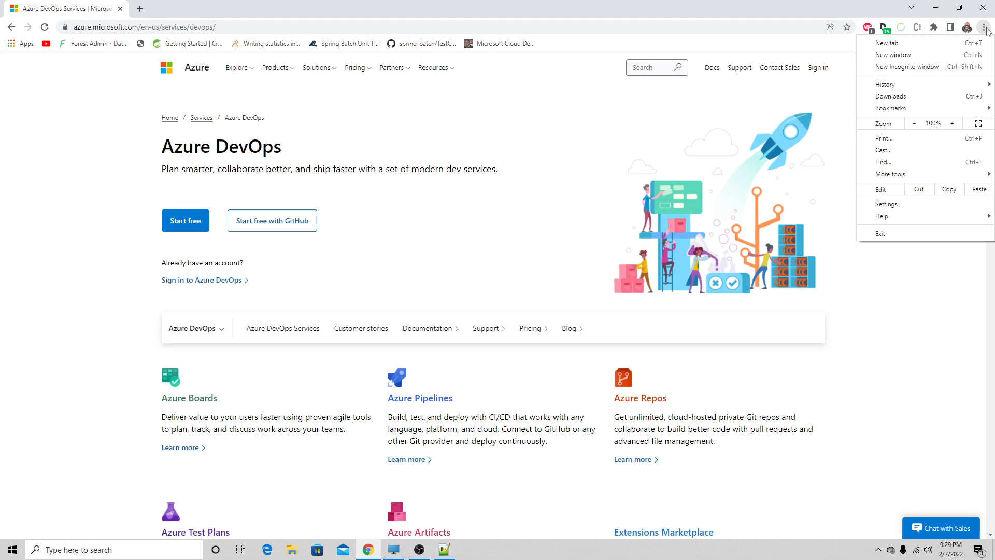
click(985, 28)
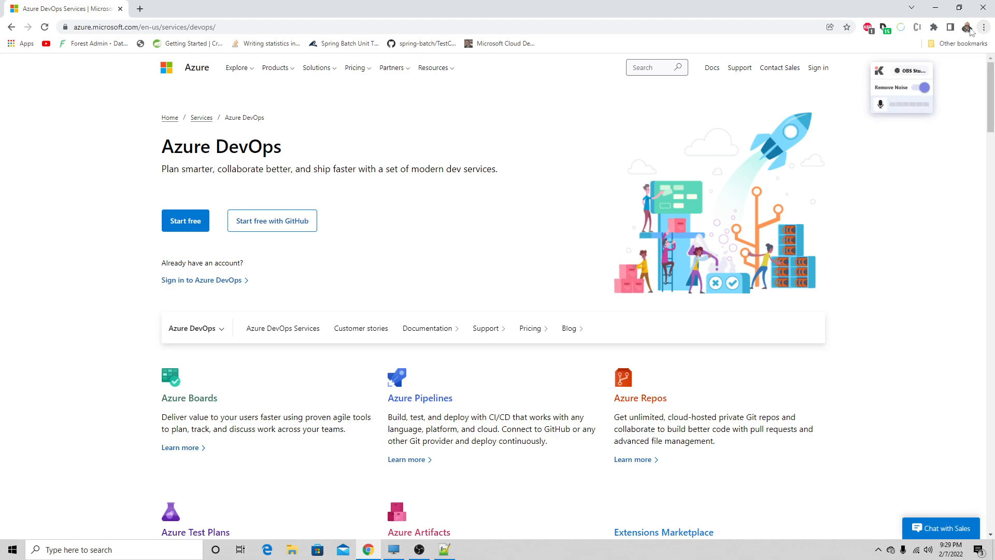
click(192, 226)
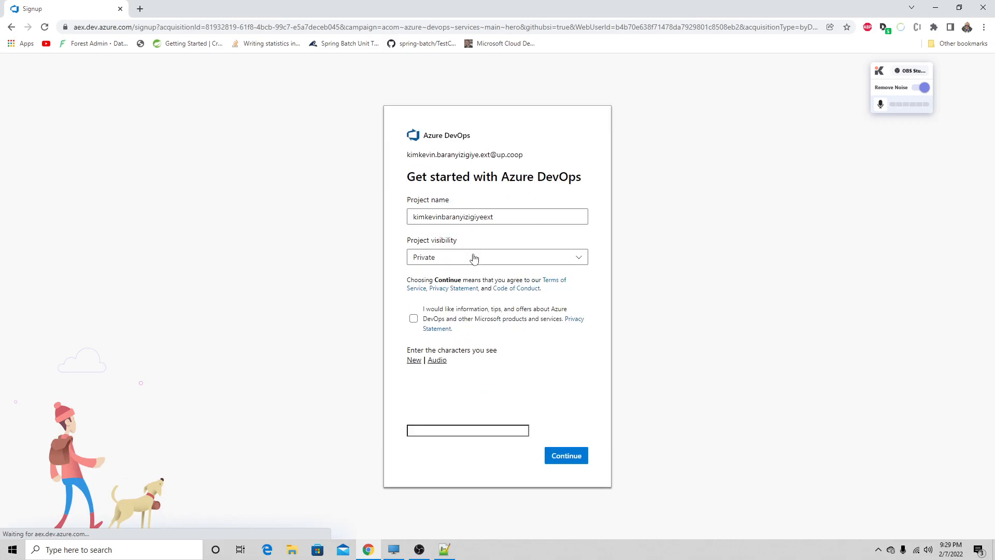
- Replace the suggested project name in the sign-up form with ADNBURUNDI
click(446, 220)
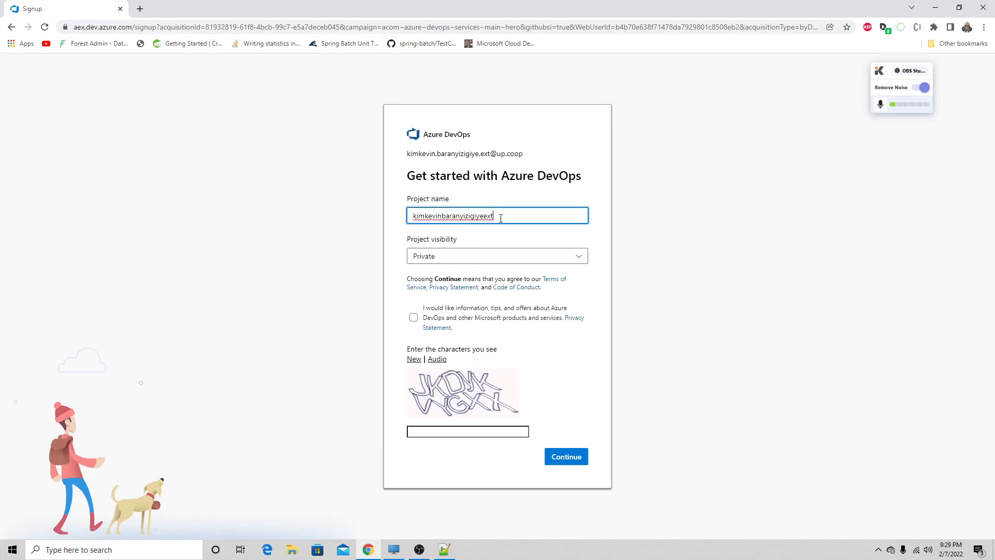
drag(499, 216, 379, 222)
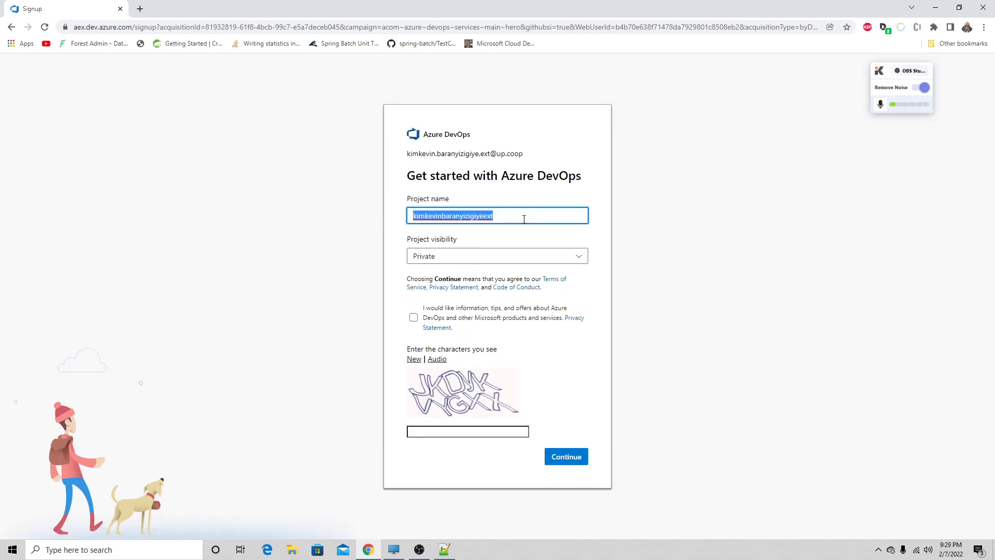
text(acte)
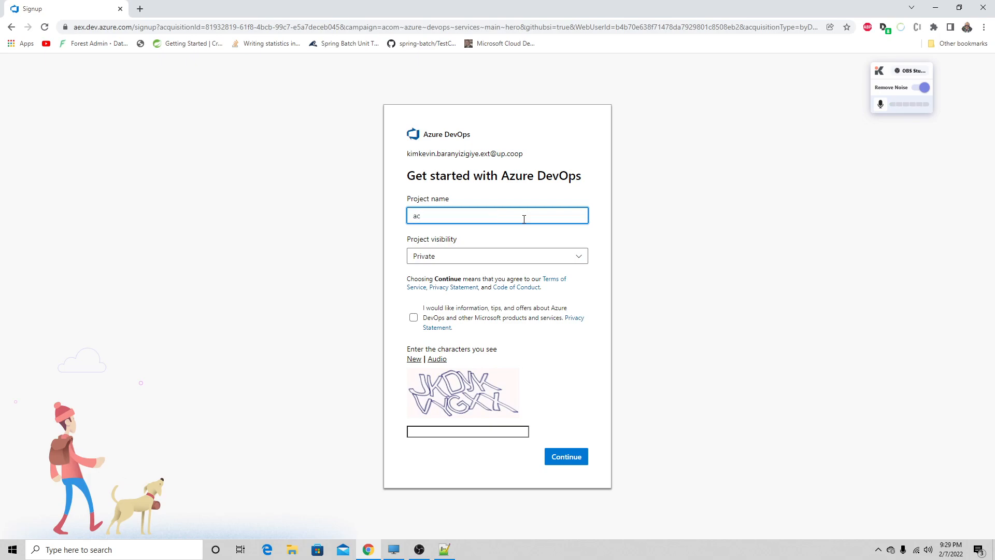
key(BackSpace)
key(BackSpace)
key(BackSpace)
text(d)
key(BackSpace)
key(BackSpace)
text(ADN)
text(G)
text(OB)
key(BackSpace)
text(VBI)
drag(449, 216, 429, 216)
text(BURUNDI)
- Review the project visibility options, try Public, and set the visibility back to Private
click(482, 259)
click(481, 260)
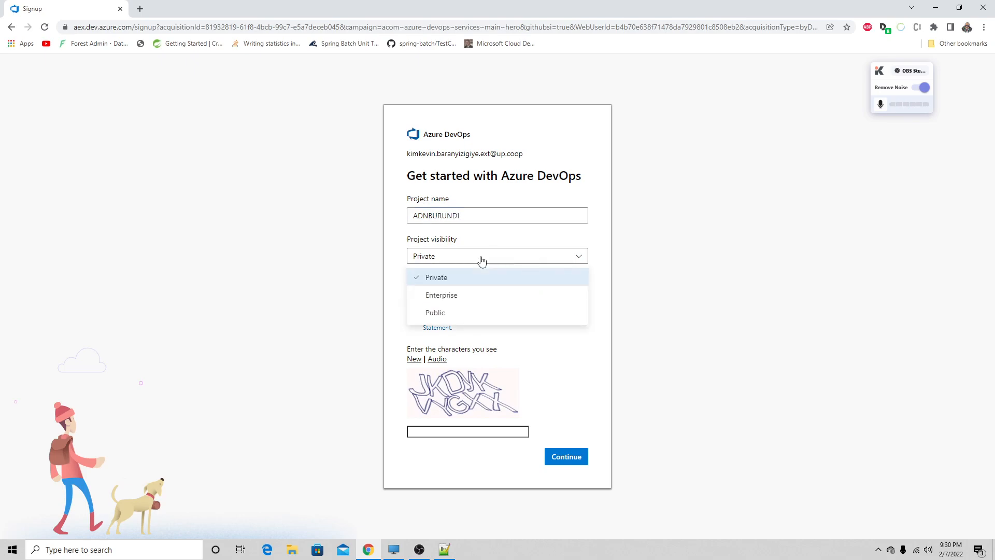
click(482, 259)
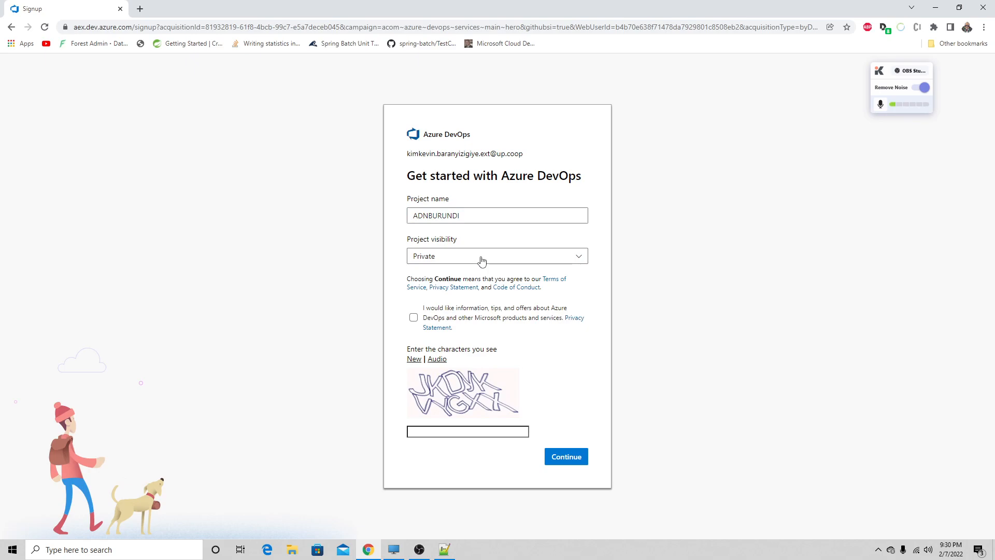
click(424, 433)
click(424, 262)
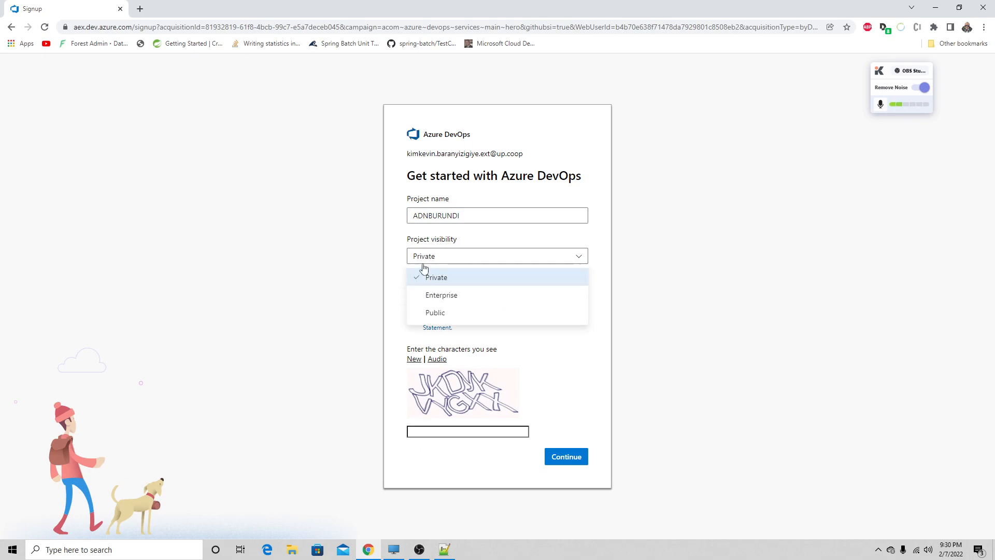
click(430, 319)
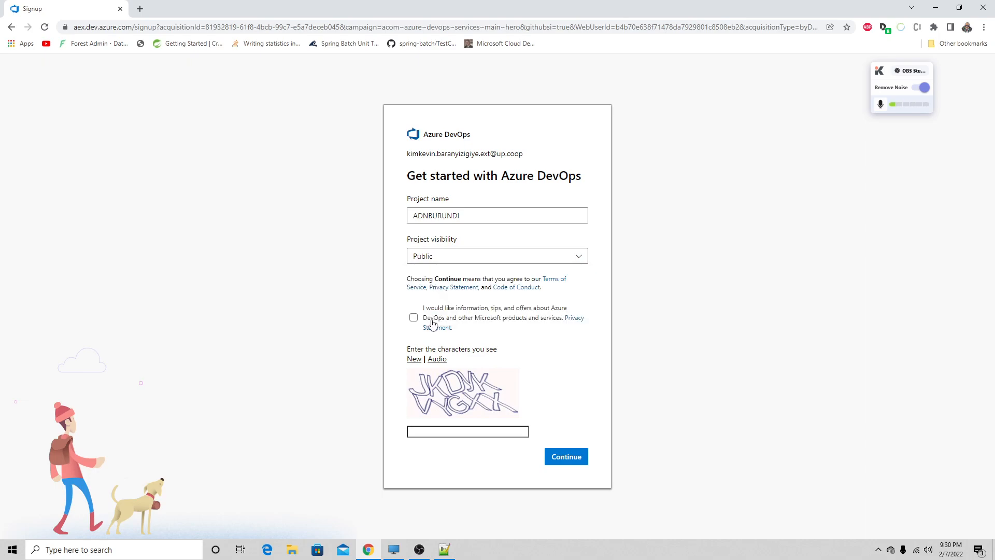
click(452, 261)
click(449, 277)
- Submit the sign-up with the displayed CAPTCHA characters, and restart free access from the product page to reach the organization's projects
click(436, 433)
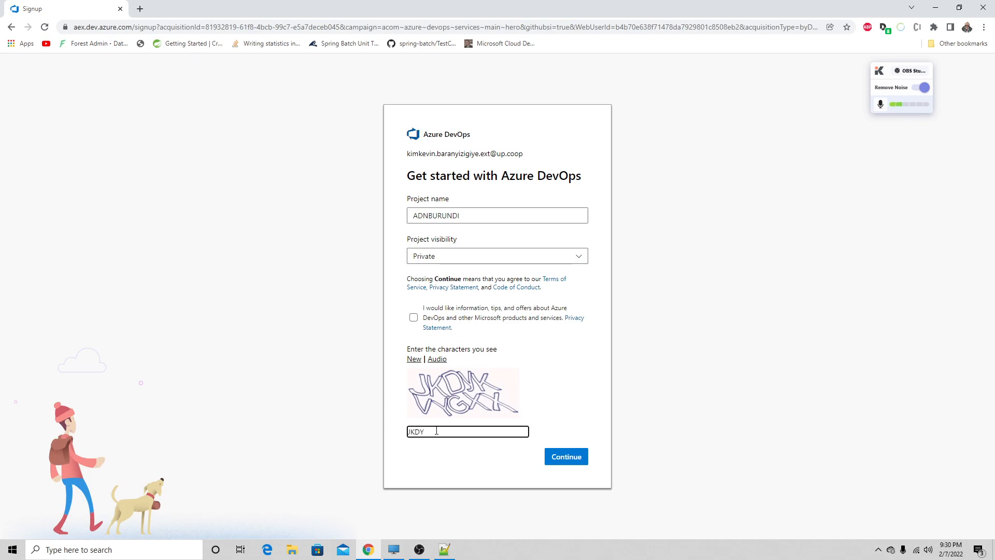
text(KVYGXX)
click(551, 459)
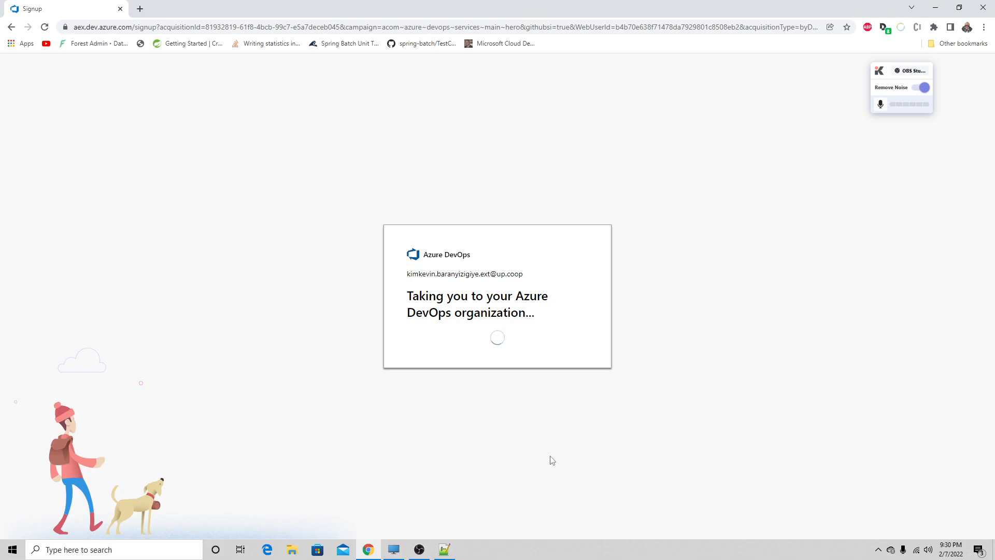
click(10, 27)
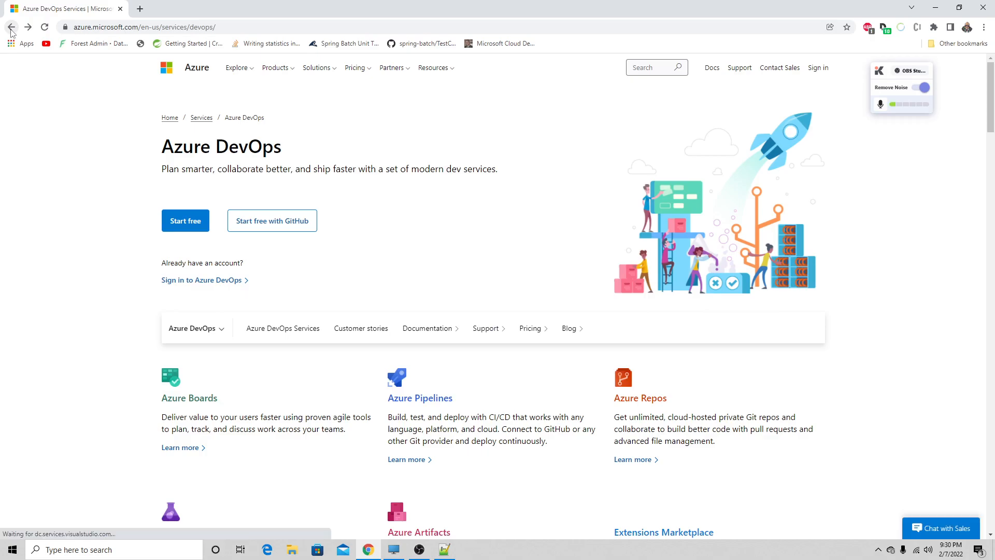
click(190, 222)
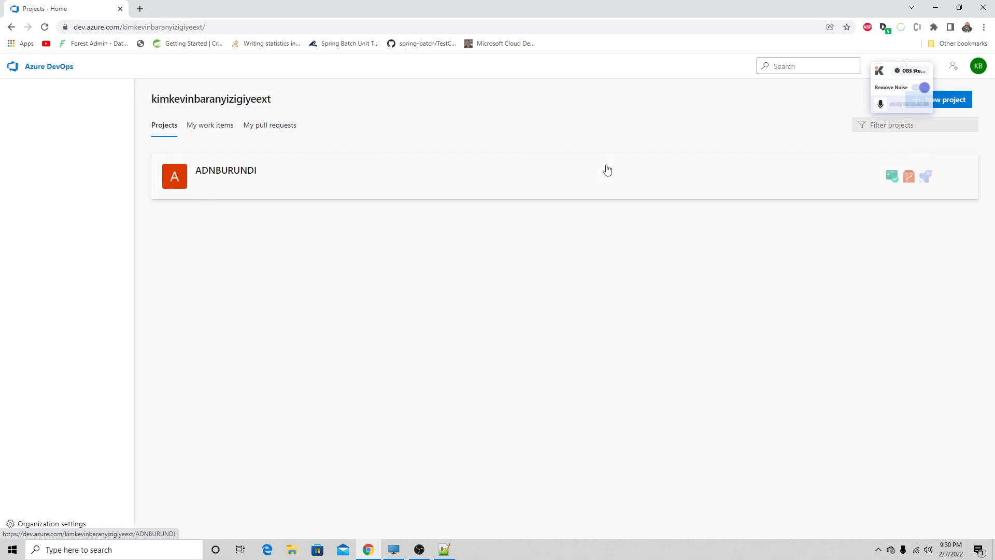
- Switch to a different Microsoft account from the account options and request an emailed sign-in code for it
click(978, 67)
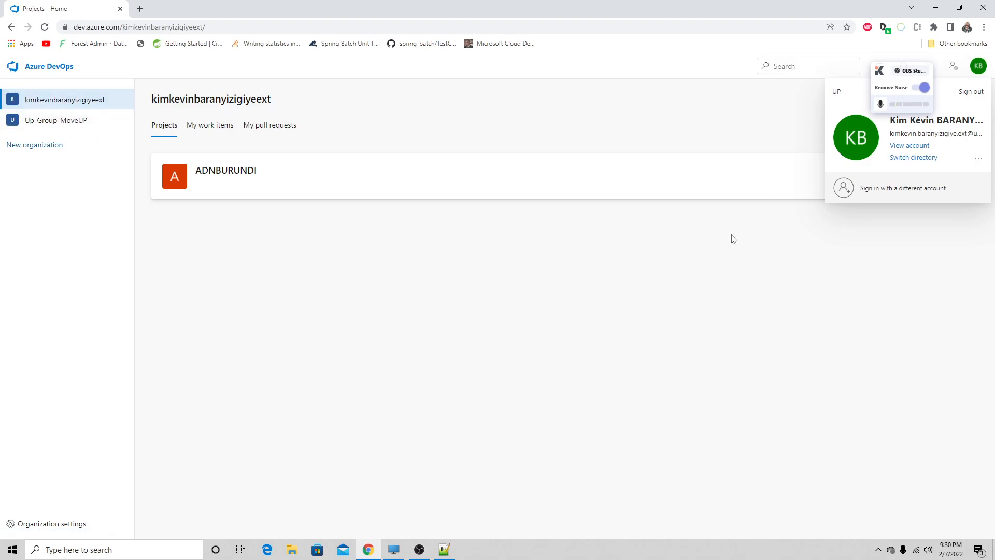
click(724, 260)
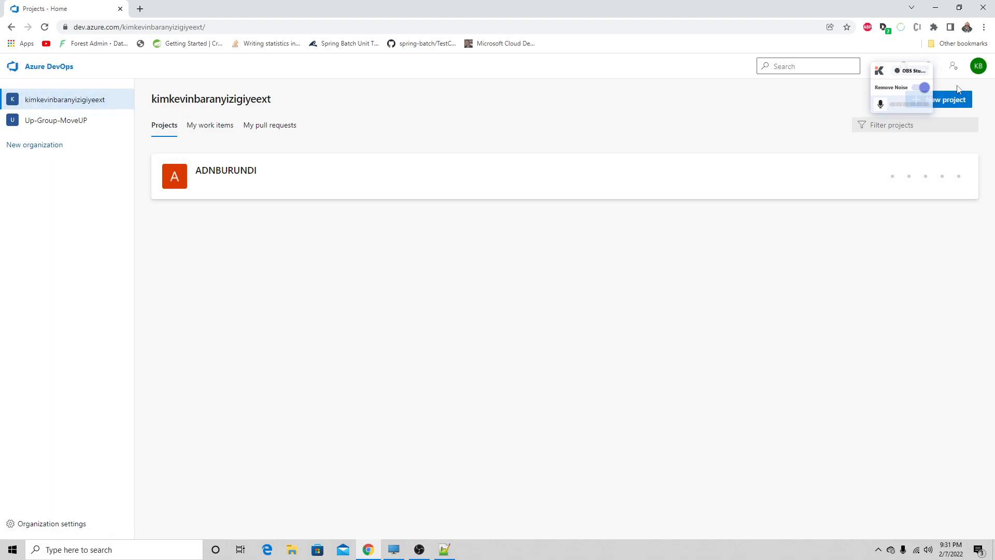
right_click(27, 104)
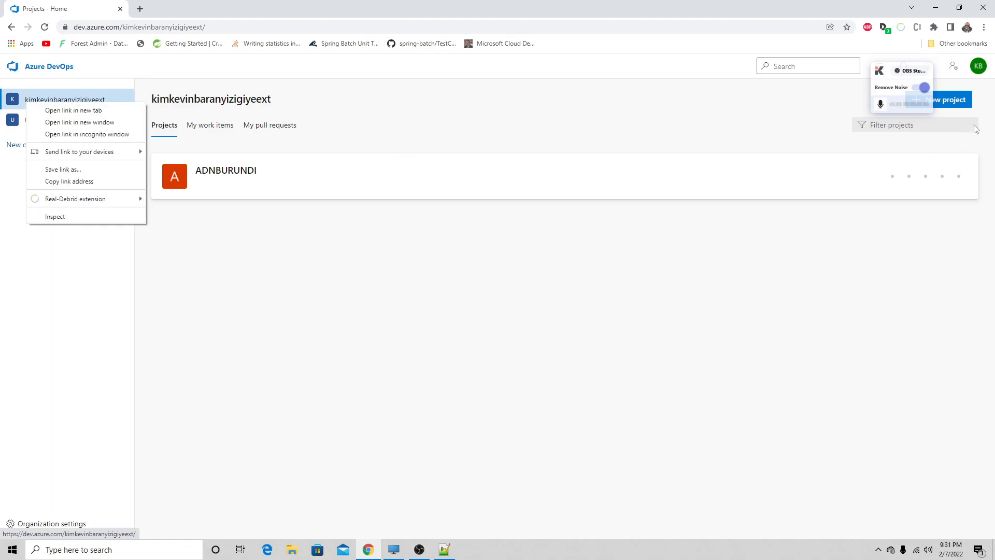
click(979, 70)
click(907, 157)
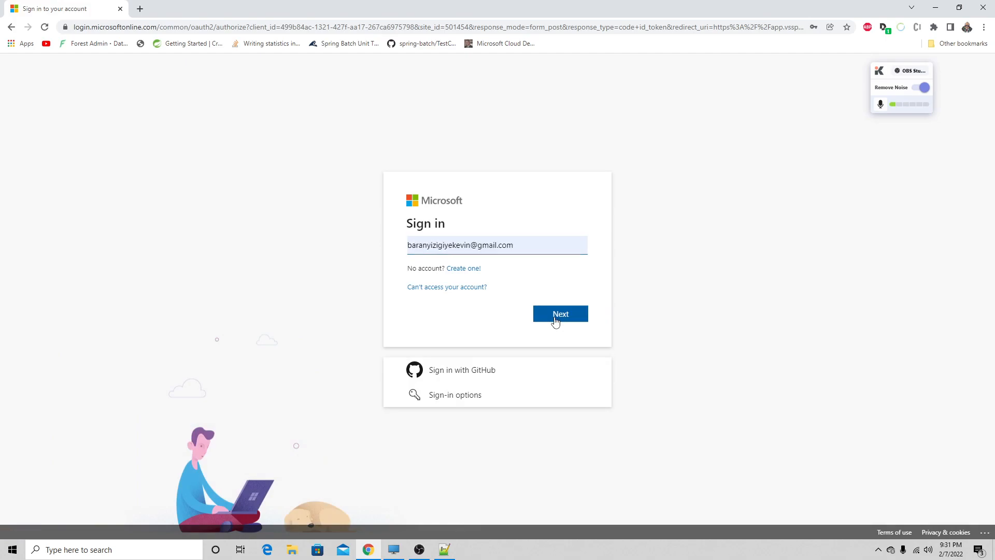
click(555, 318)
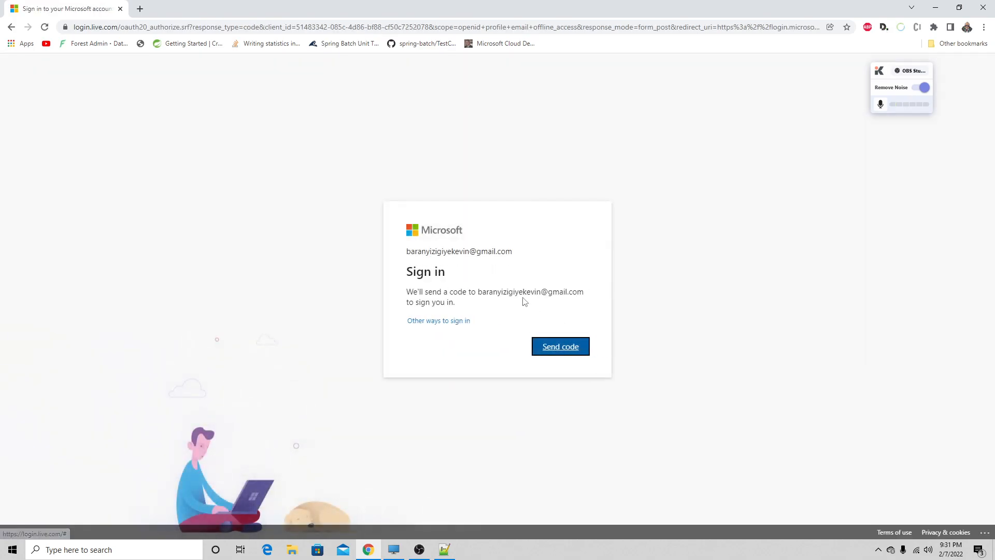
click(553, 347)
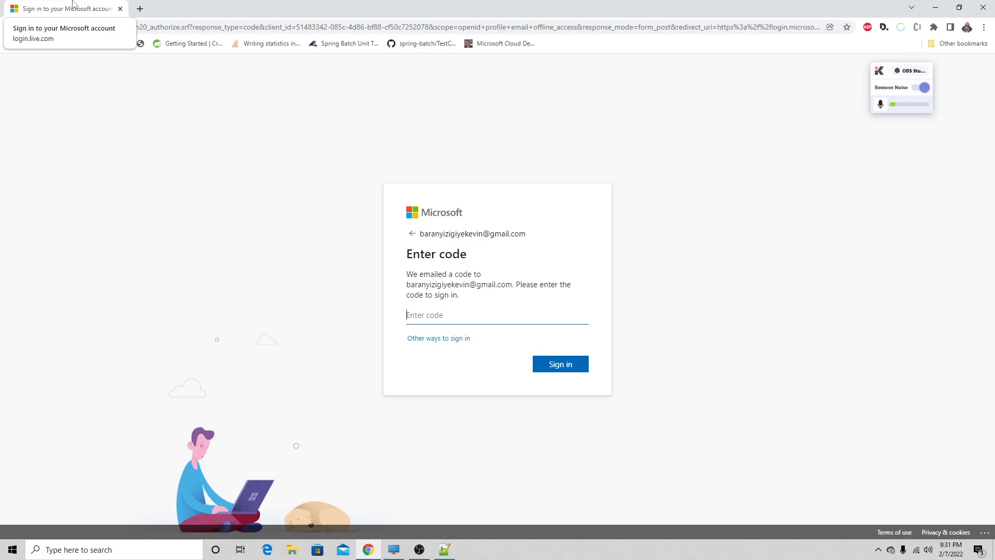
- Open Gmail in a new tab and copy the single-use code from the Microsoft account team's message
click(140, 8)
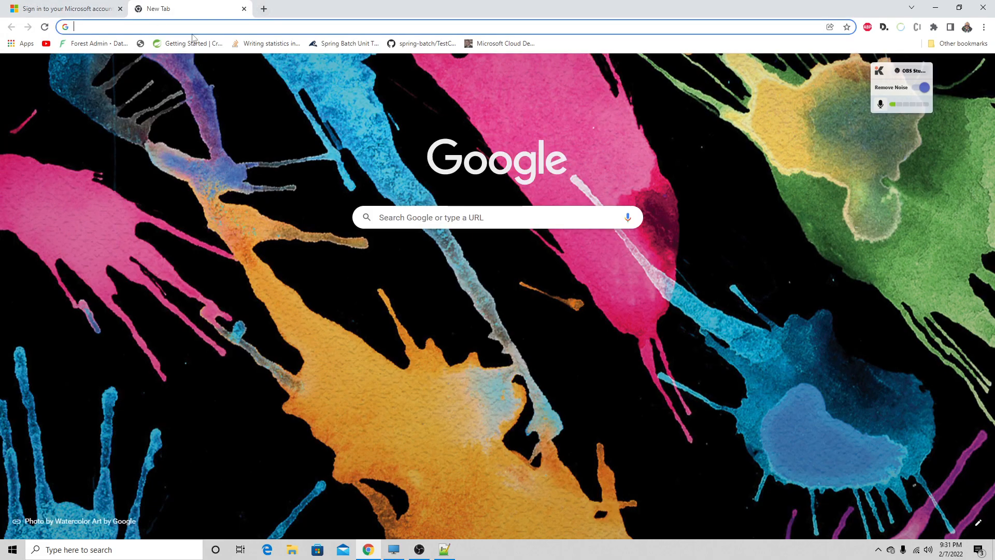
click(932, 64)
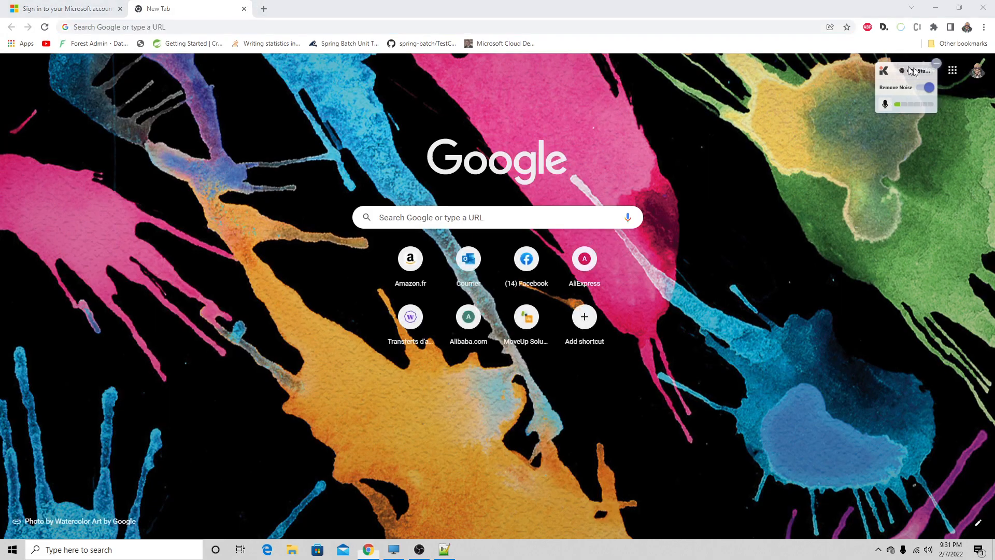
click(893, 73)
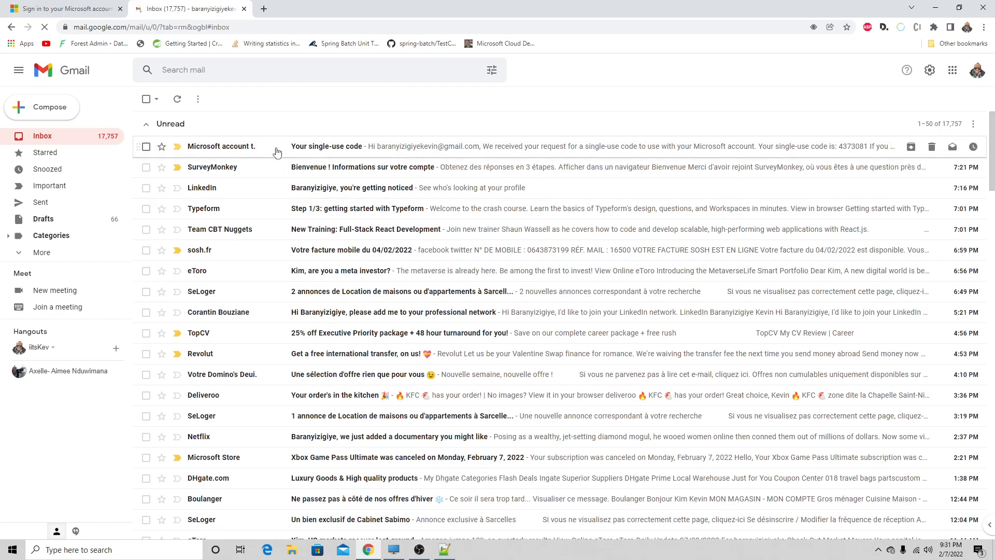
click(277, 150)
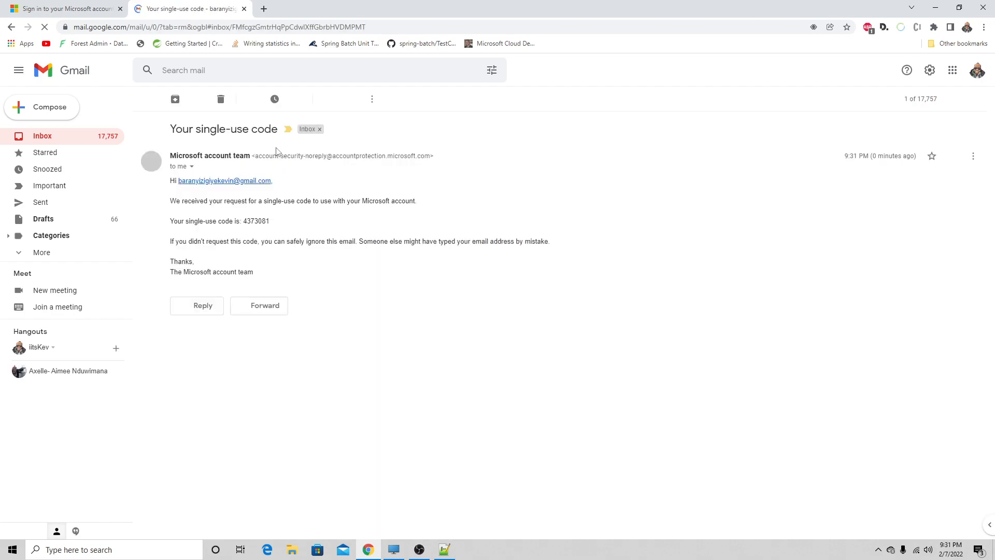
drag(268, 223, 245, 225)
key(ctrl+c)
- Paste the verification code on the Microsoft sign-in page, sign in, and decline to stay signed in
click(72, 10)
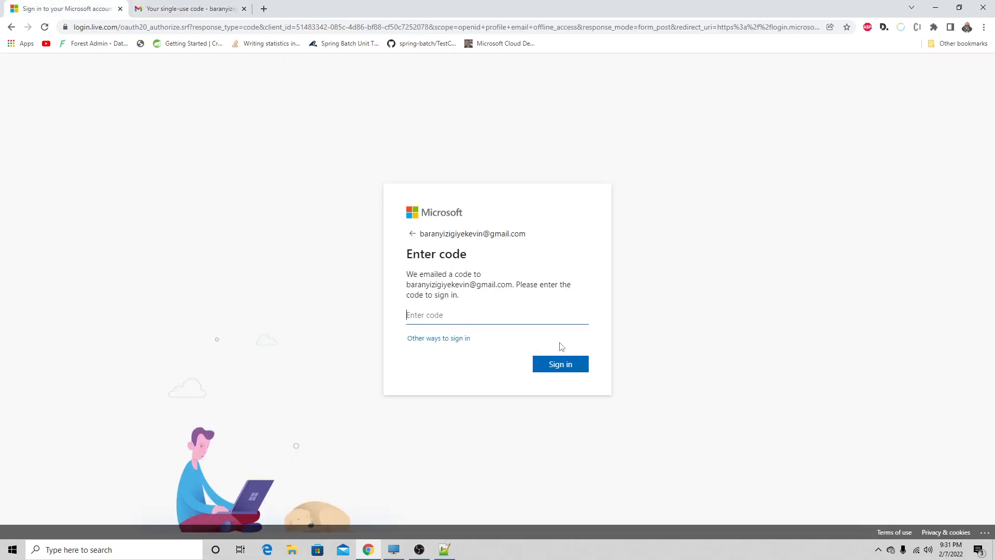
key(ctrl+v)
click(561, 372)
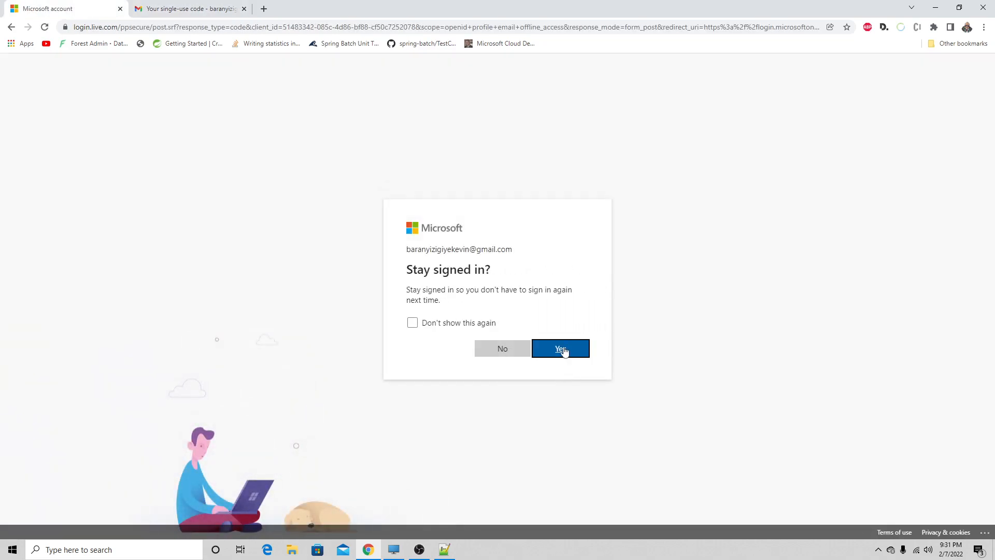
click(495, 348)
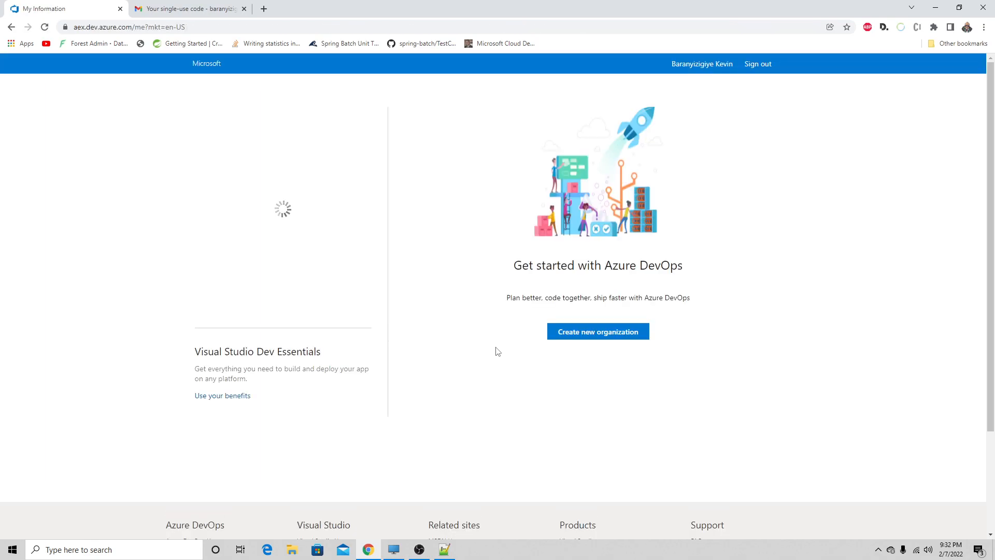
- Start creating a new Azure DevOps organization, accept the terms, and name it adnburundi
click(581, 340)
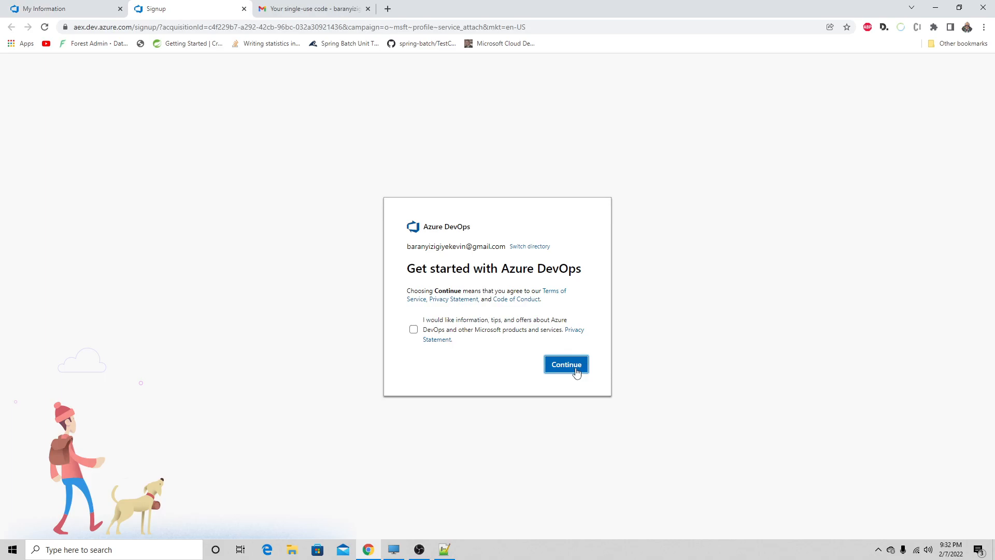
click(566, 365)
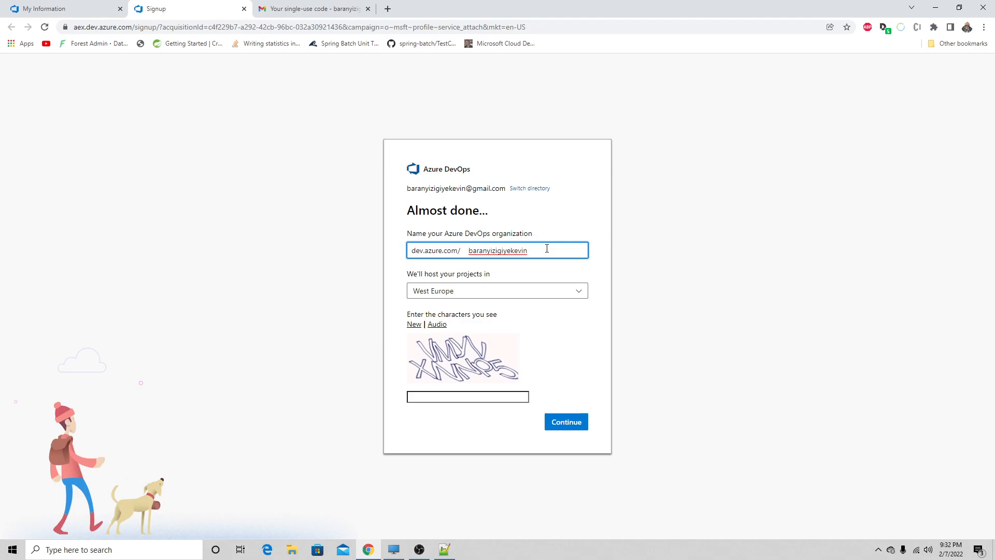
drag(547, 248, 469, 251)
text(AD)
key(BackSpace)
key(BackSpace)
text(adnburundi)
- Choose West Europe as the region that hosts the organization's projects
click(519, 294)
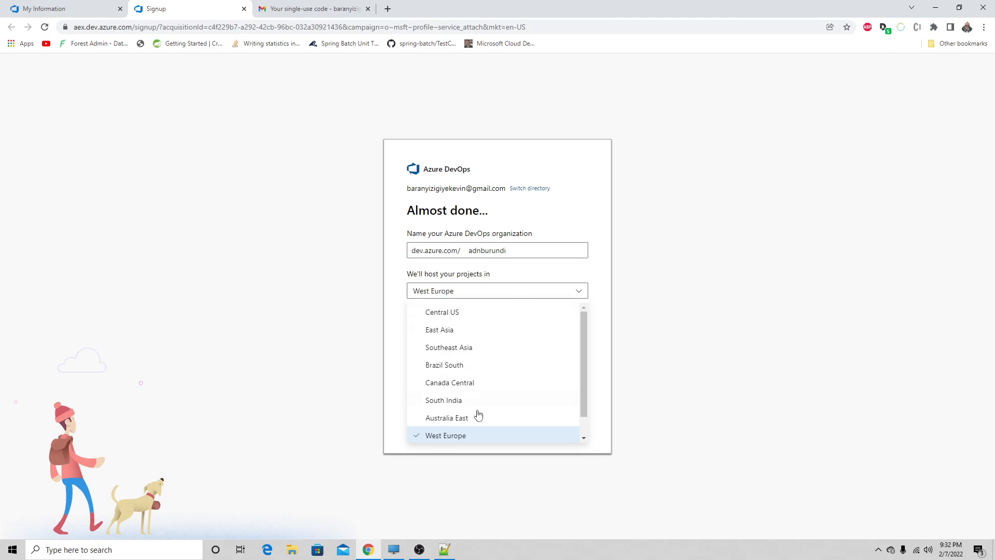
drag(581, 344, 579, 405)
mouse_move(580, 361)
mouse_down()
mouse_move(584, 326)
mouse_move(580, 374)
mouse_up()
click(461, 415)
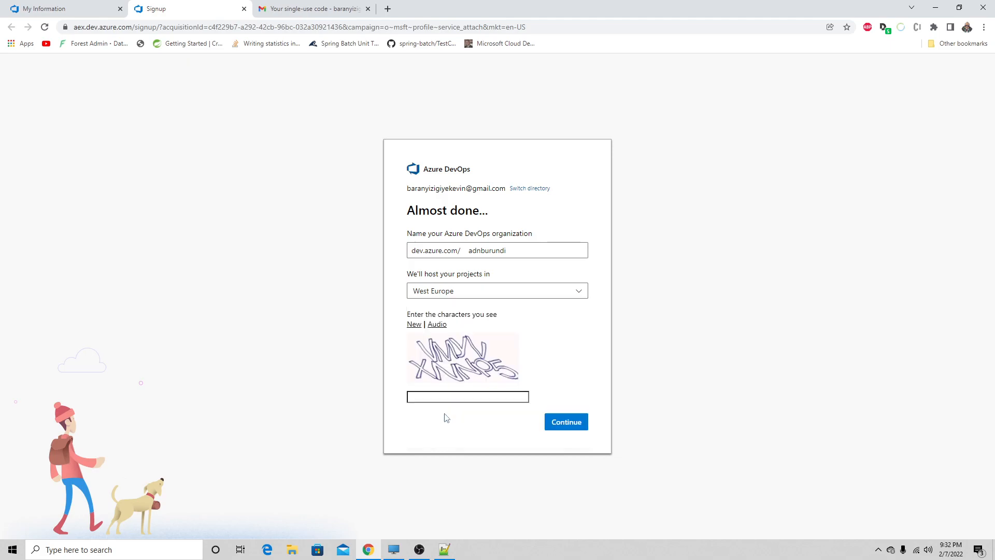
- Enter the displayed CAPTCHA characters and submit the form to create the organization
click(510, 395)
text(Myv)
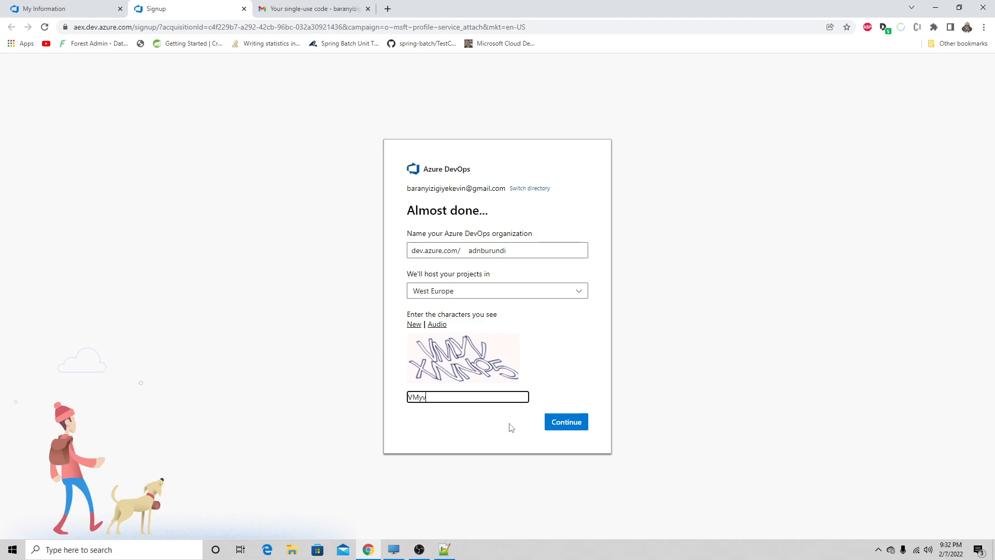
text(xn)
click(579, 421)
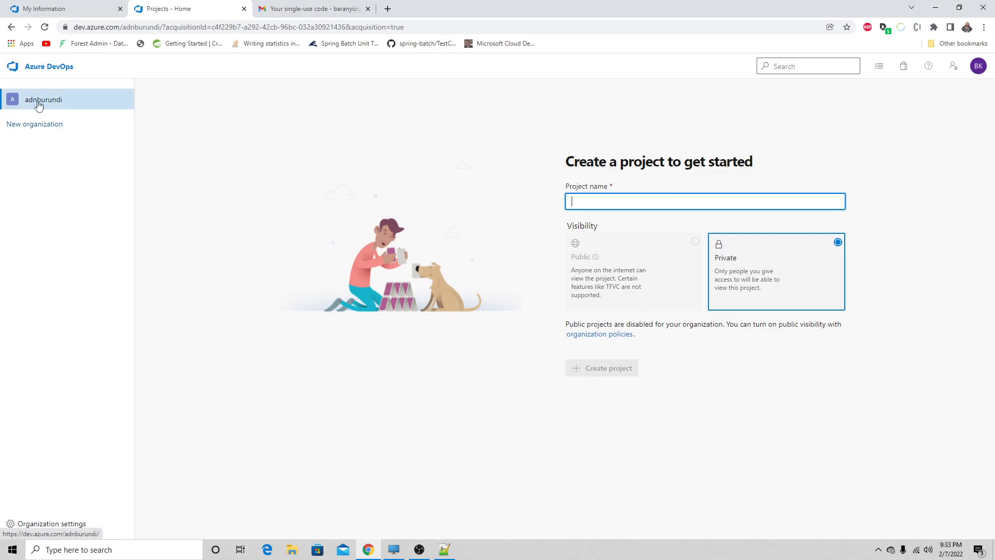
- Open the organization settings and save digigovbi as the organization's new name
click(10, 527)
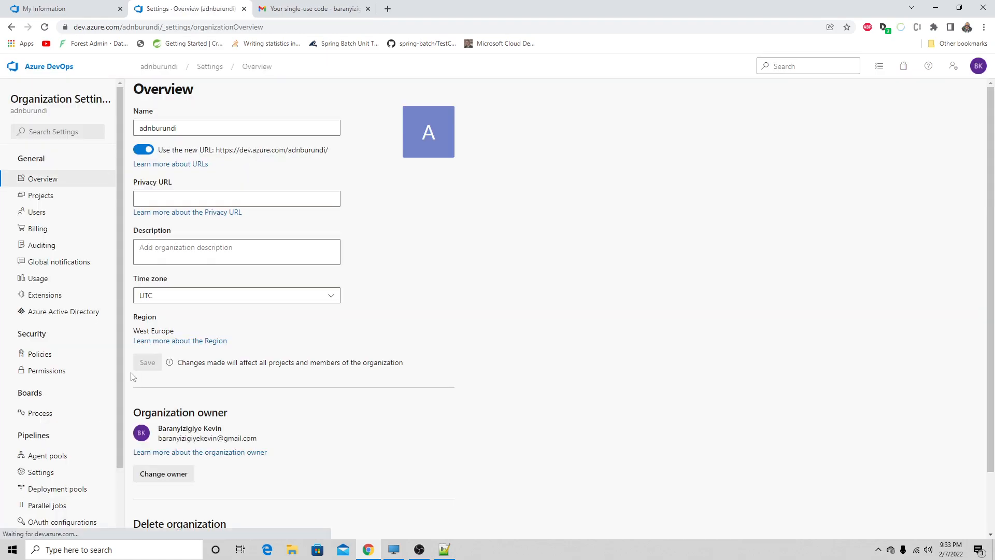
drag(184, 130, 114, 129)
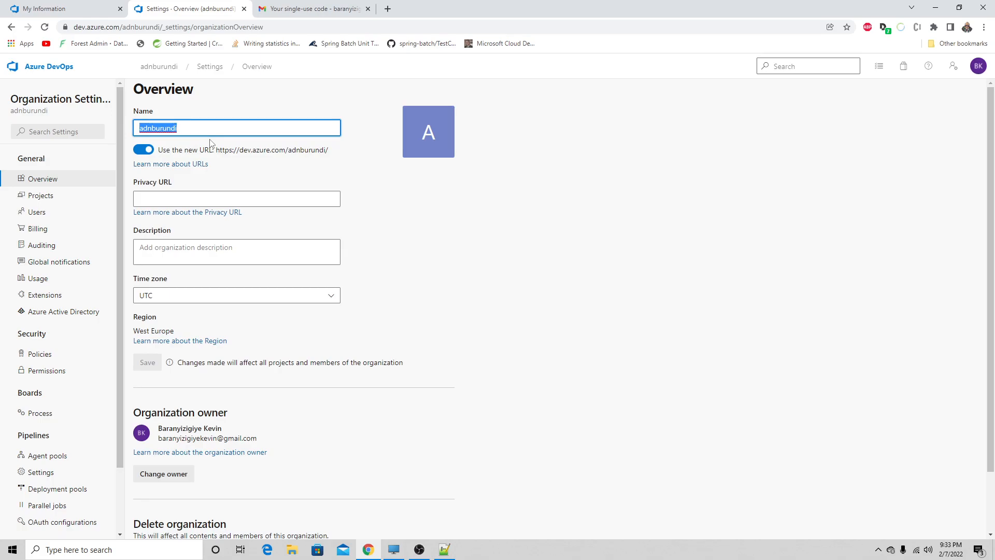
text(digigob)
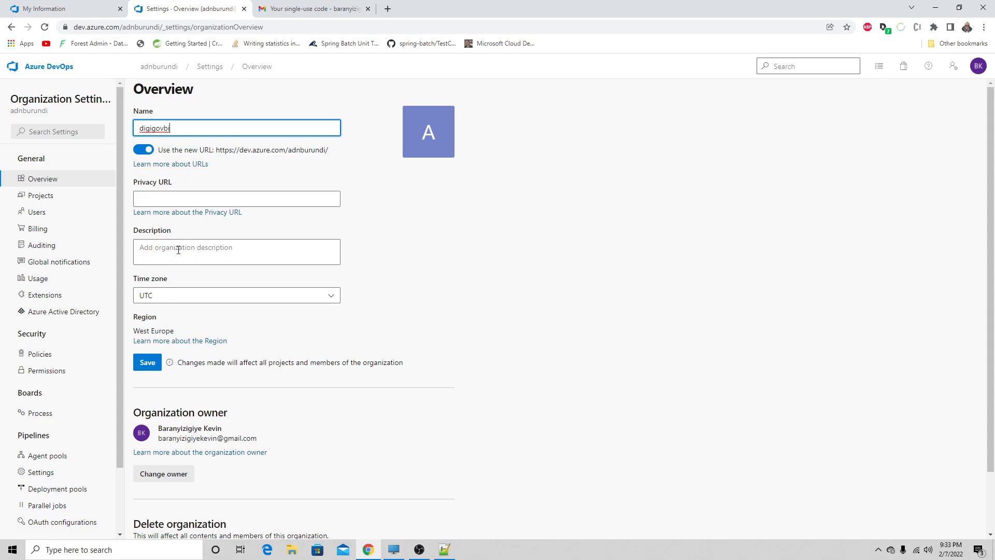
click(146, 361)
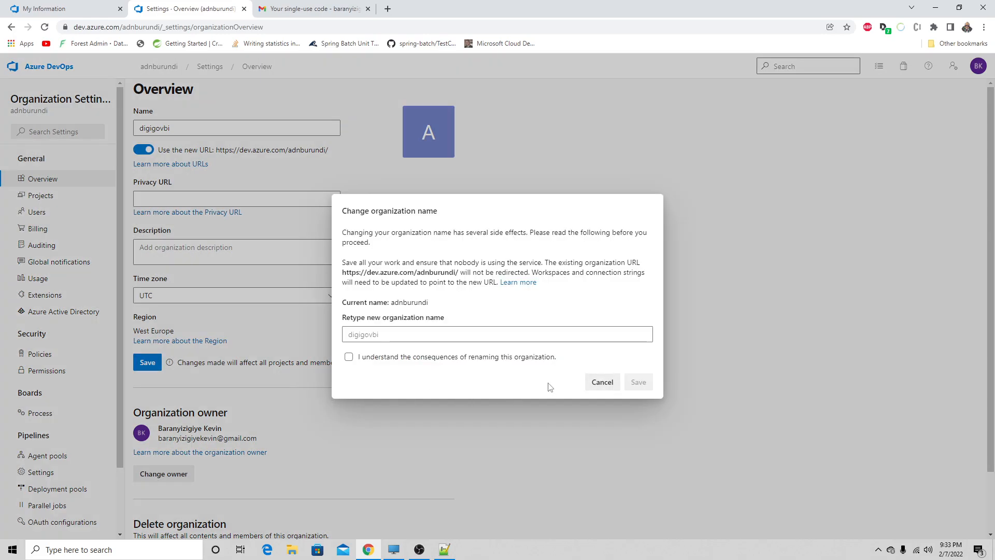
- Confirm the rename by retyping digigovbi, acknowledging the consequences, and saving
click(455, 335)
click(423, 336)
text(d)
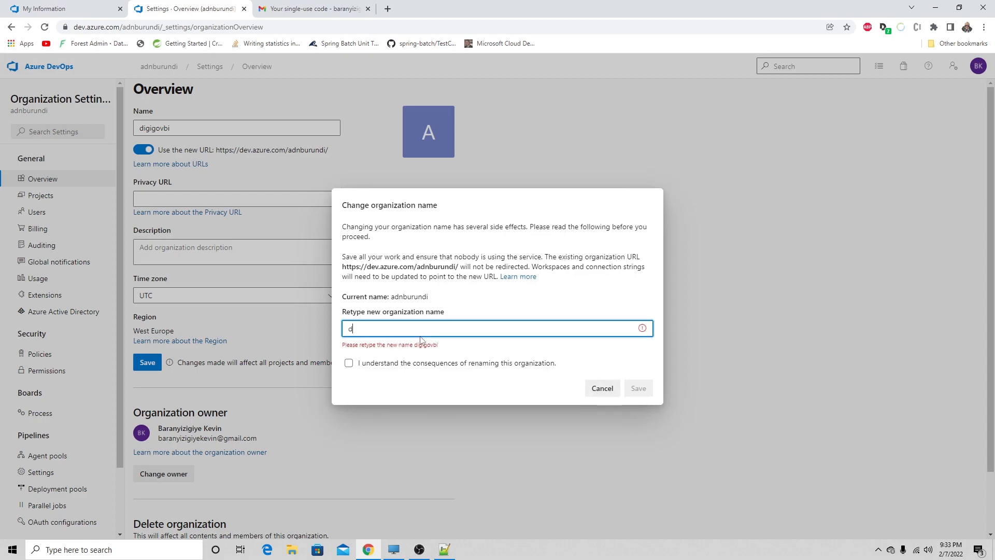
text(igigovbi)
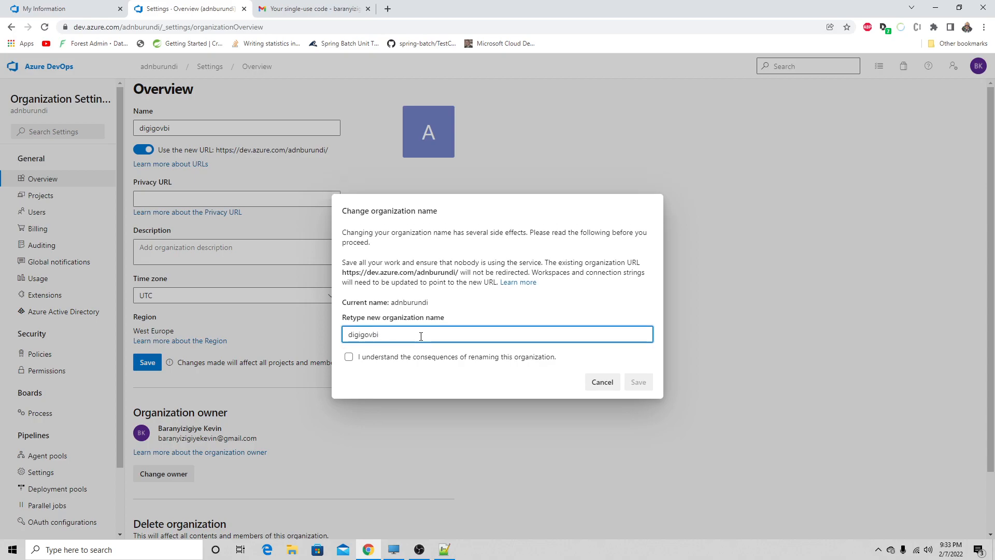
click(349, 357)
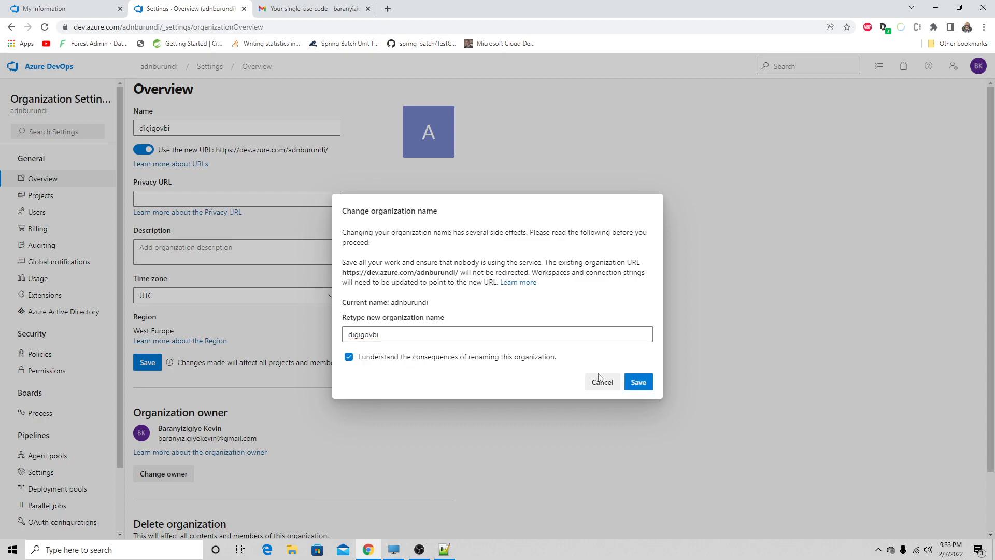
click(638, 383)
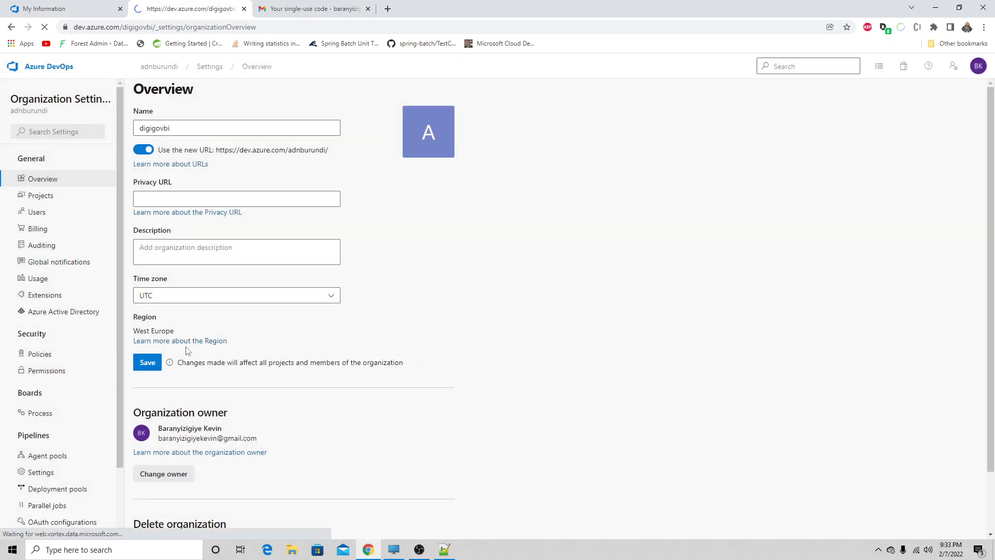
- Return to the organization home and fill in the new project's name ADN and description "Digitalisation Acte de Naissance"
click(41, 69)
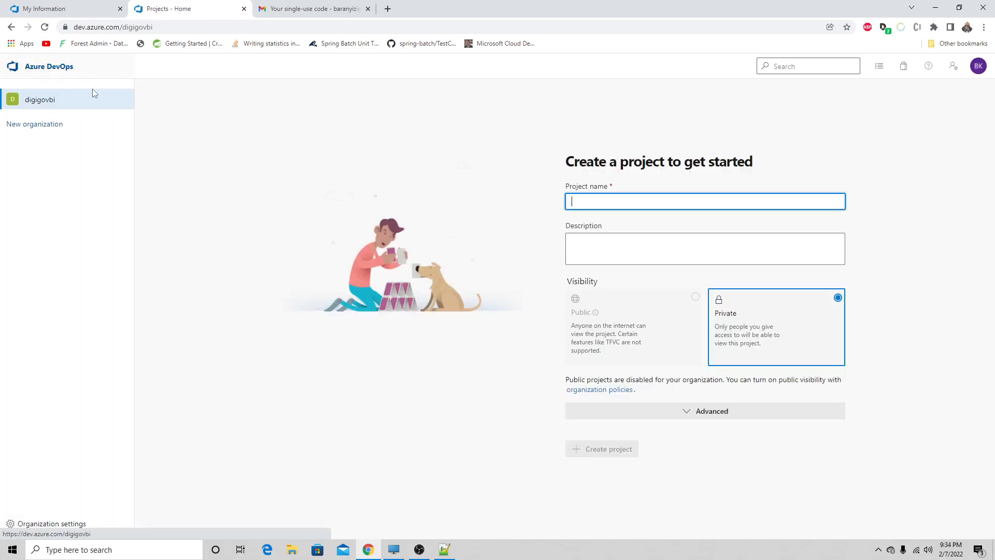
text(AD)
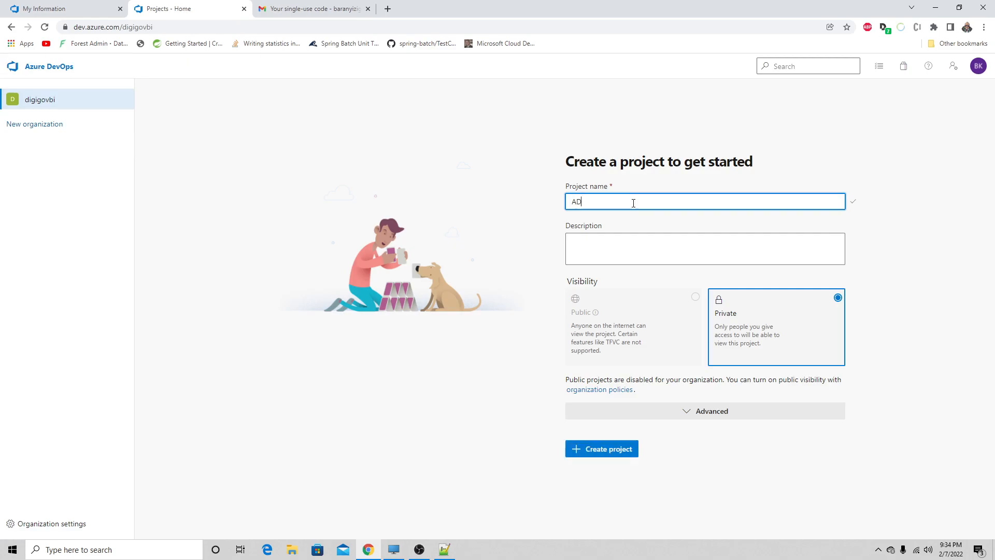
text(N)
click(627, 240)
text(ASigi)
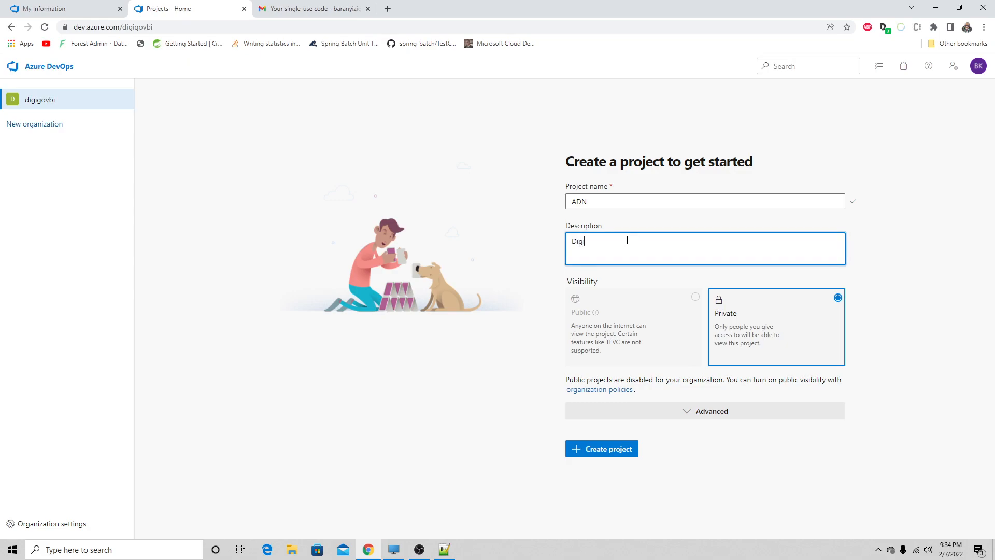
text(talisation Acte de Naissance)
click(599, 324)
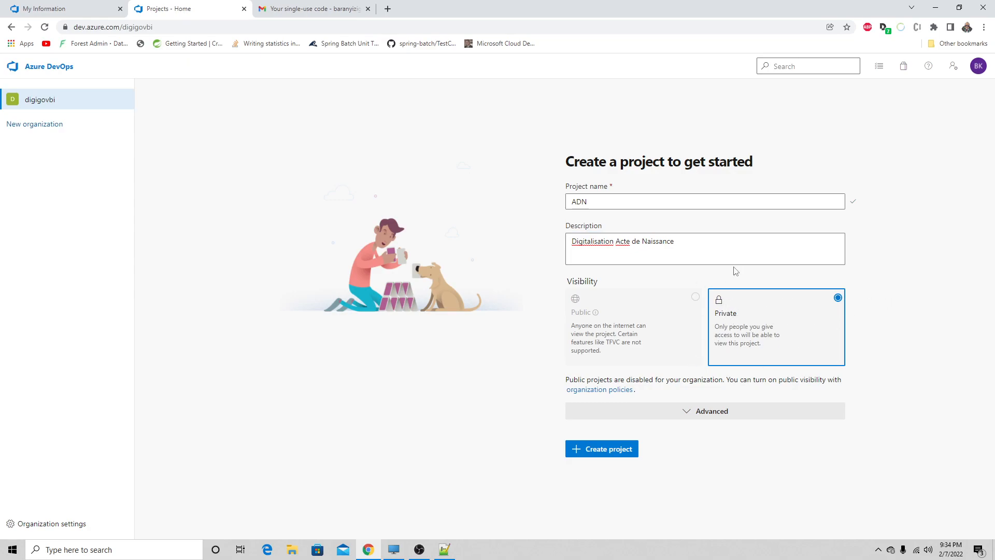
- Keep Git as the project's version control, set the work item process to Agile, and create the project
click(662, 414)
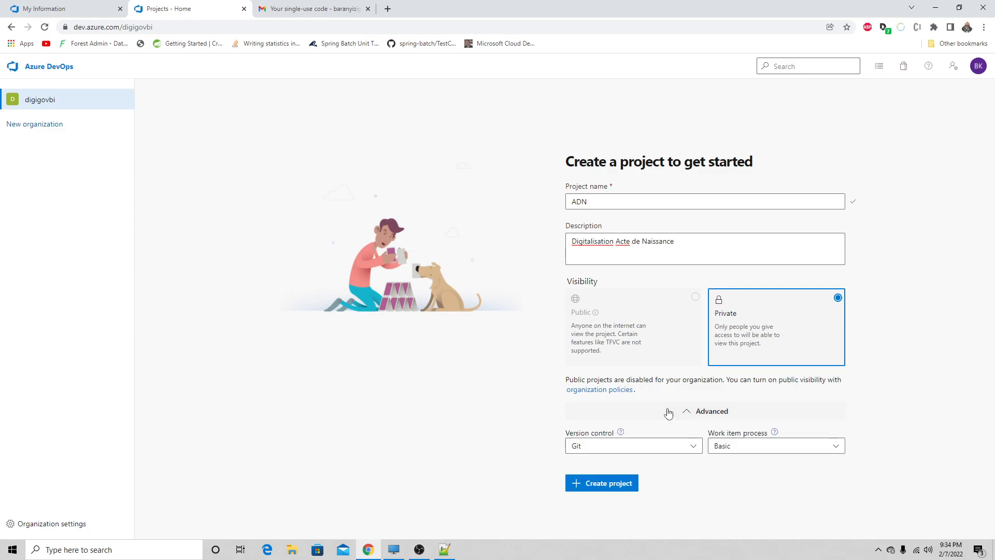
click(603, 448)
click(603, 449)
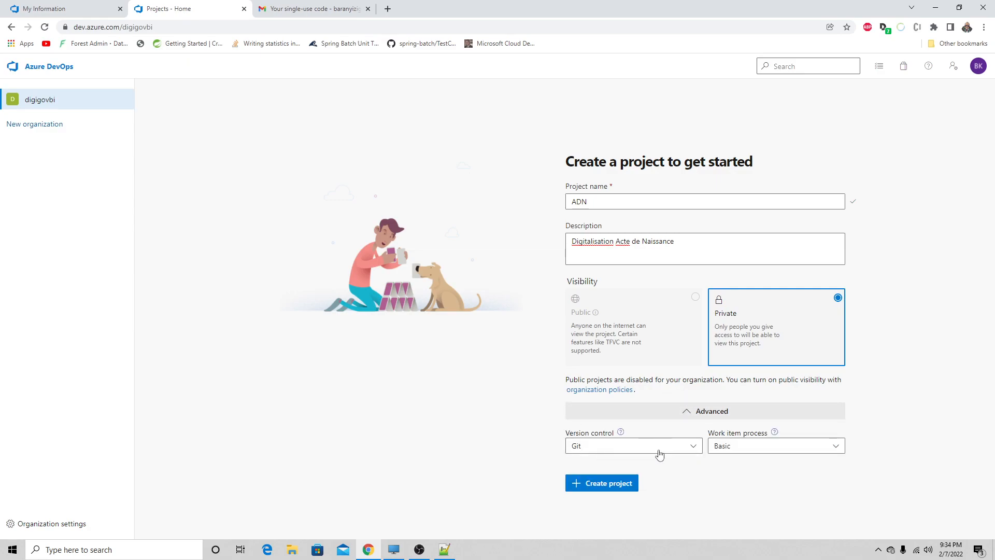
click(745, 452)
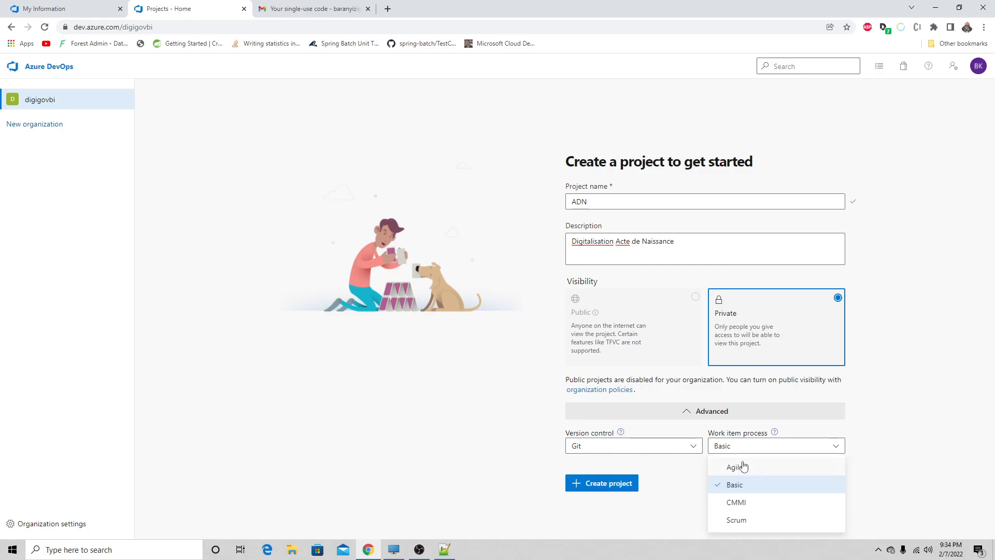
click(744, 467)
click(774, 432)
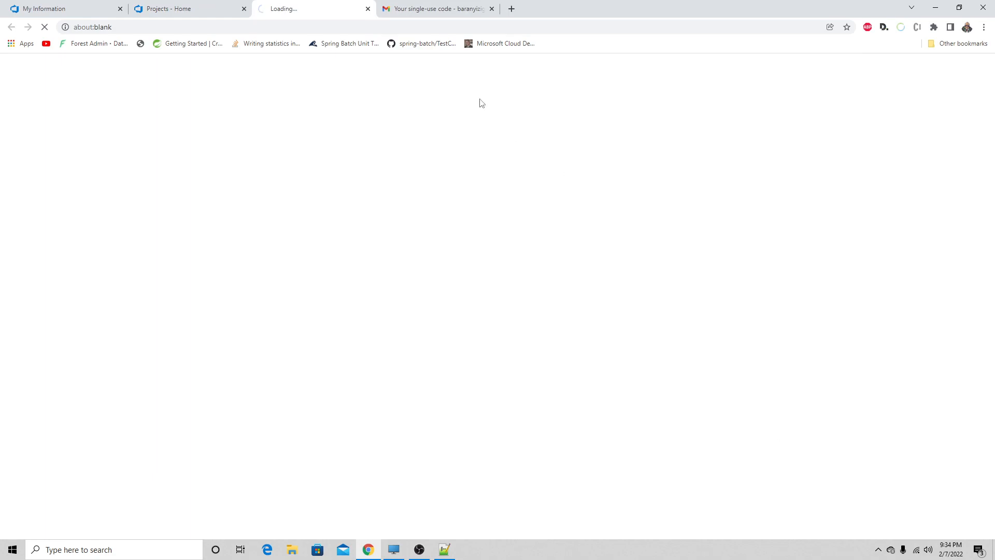
click(368, 9)
click(601, 483)
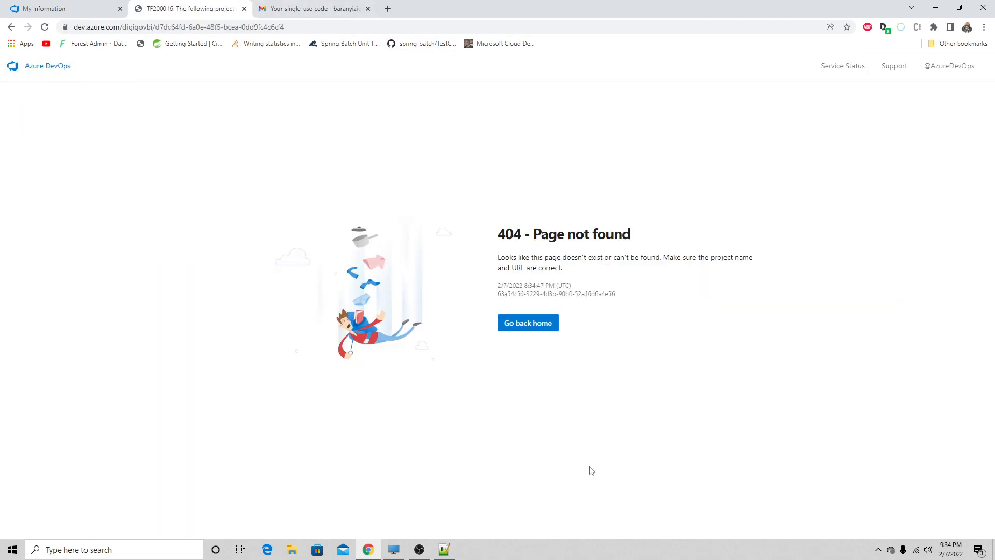
- Go back to the organization home and try to set up a project named ADN again, expanding its advanced options
click(533, 327)
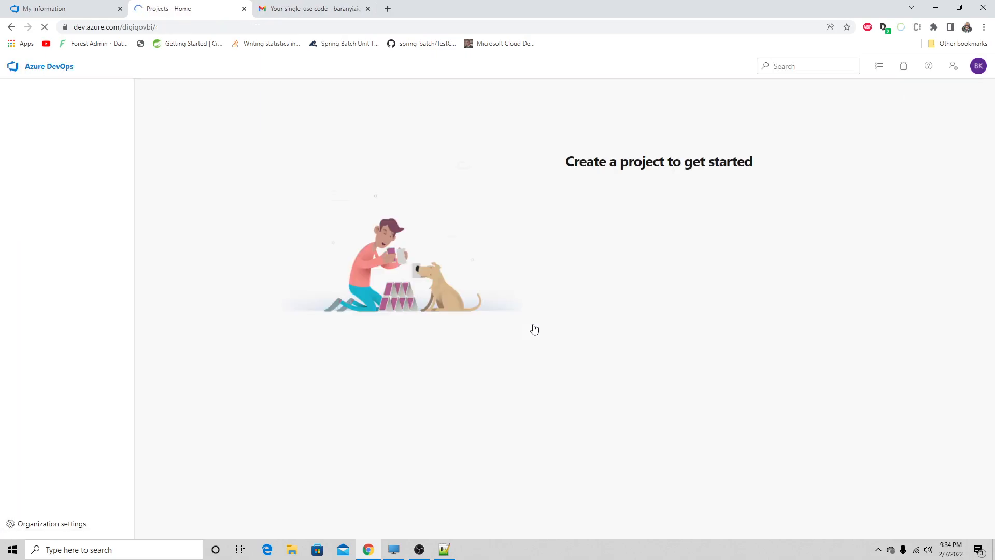
text(ad)
key(BackSpace)
key(BackSpace)
text(ADN)
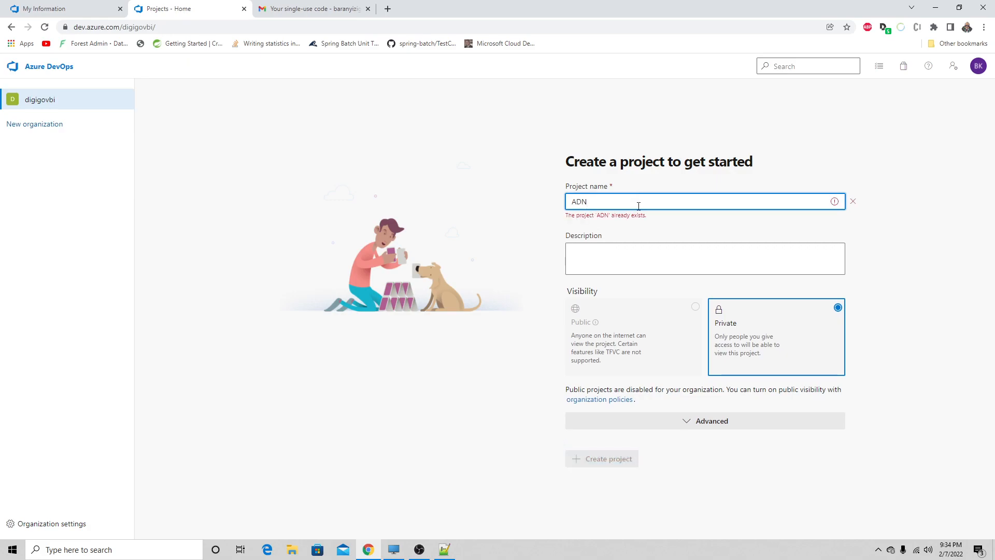
click(656, 422)
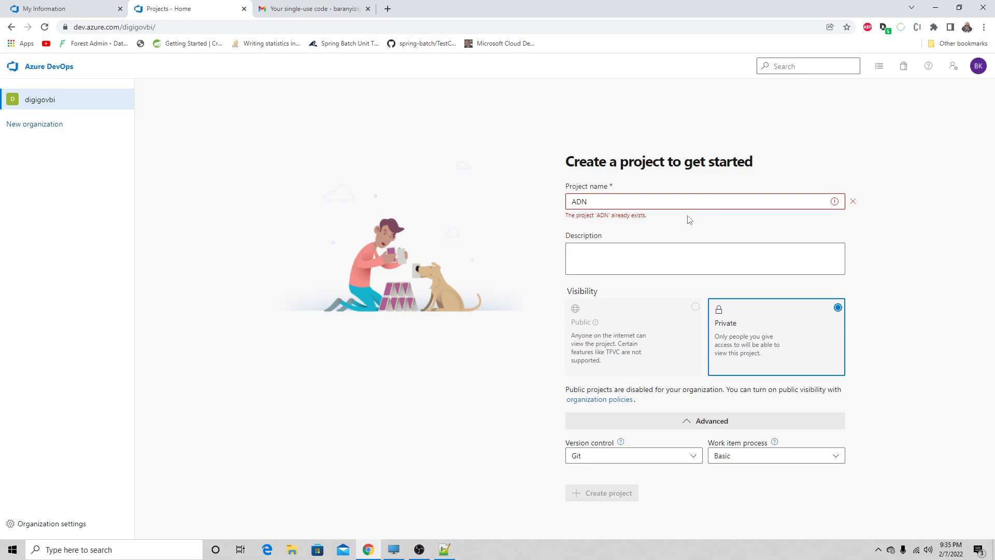
- Open the ADN project from the digigovbi organization and examine its team board and the available new work item types
click(31, 101)
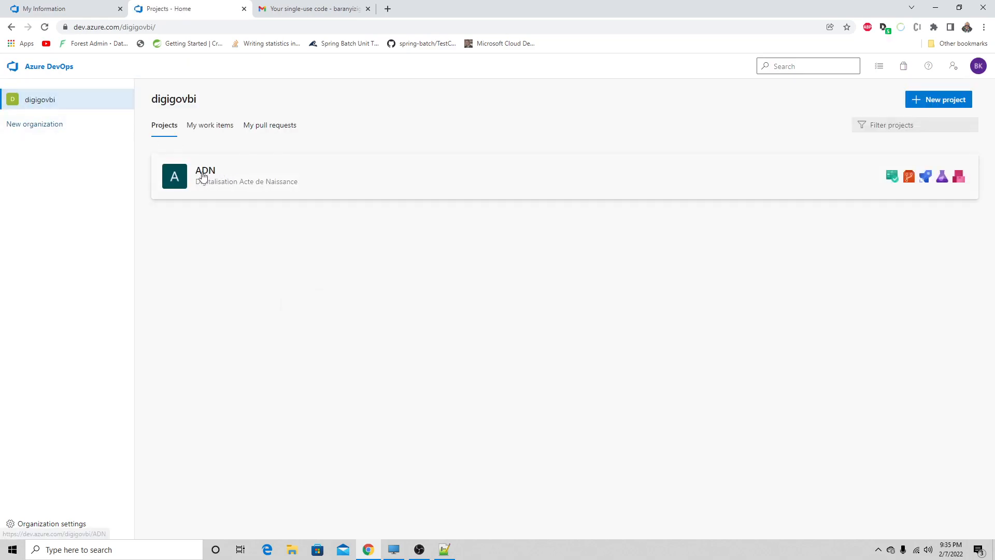
click(203, 177)
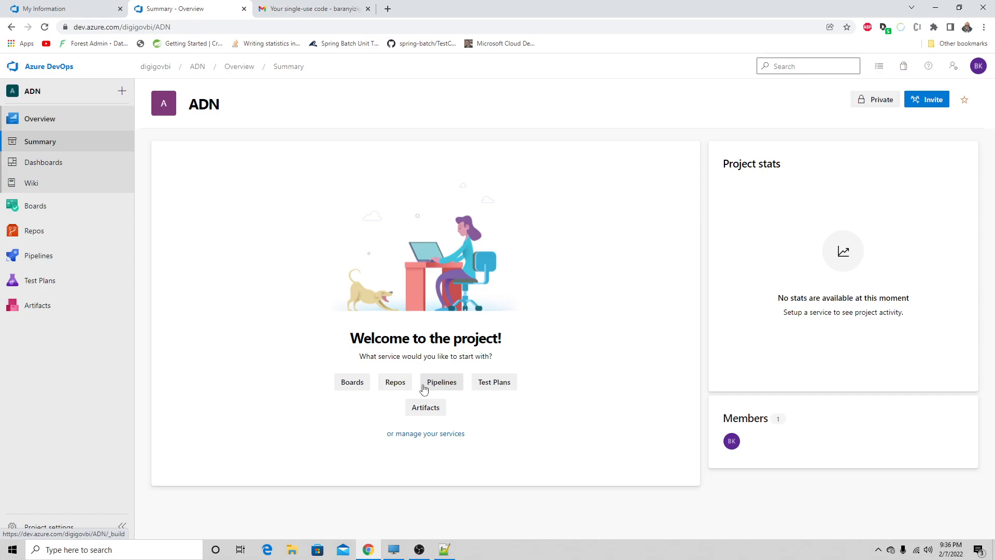
click(36, 208)
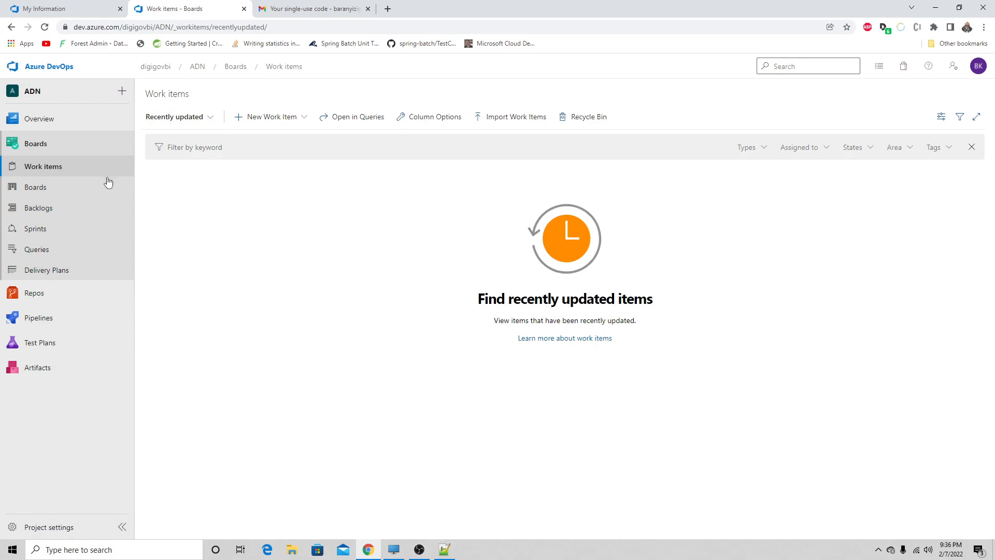
click(45, 192)
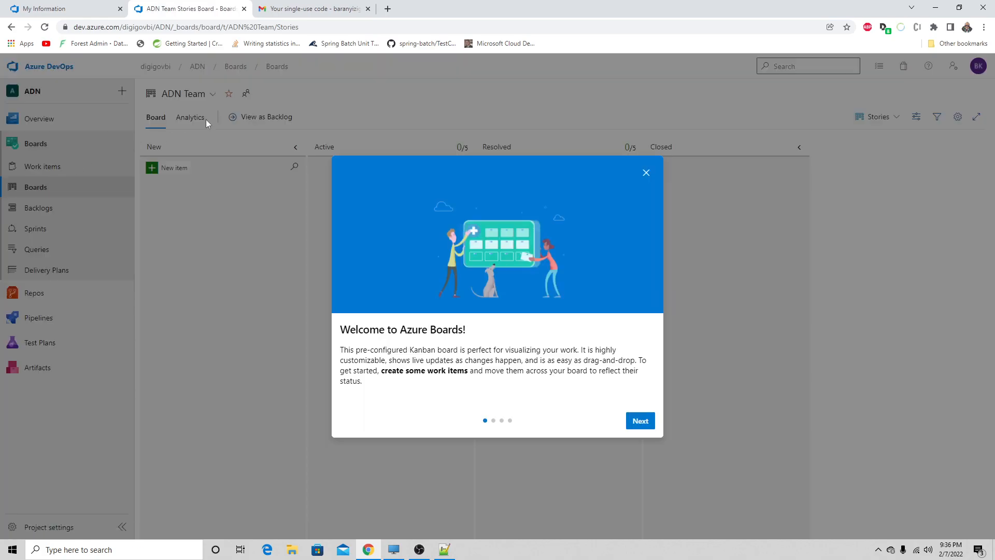
click(645, 174)
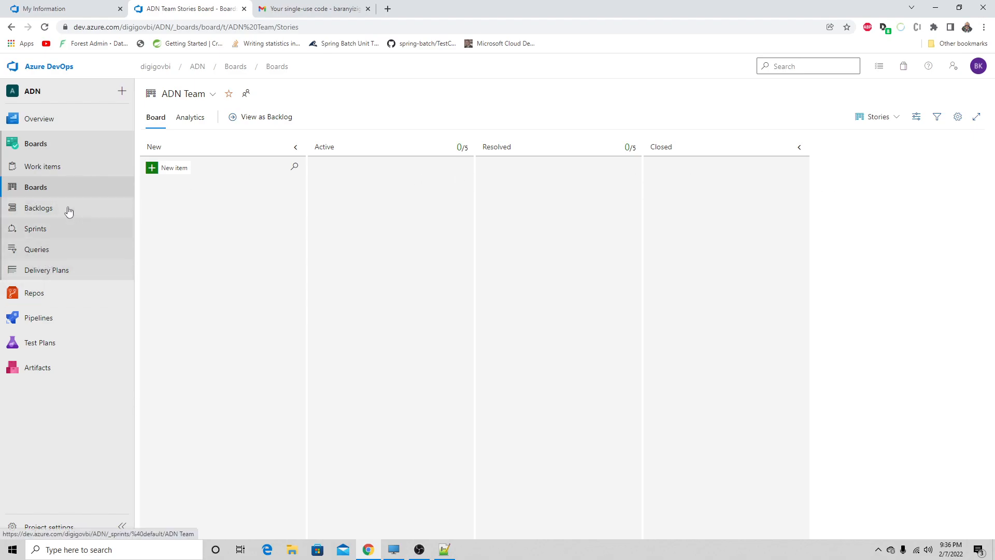
click(59, 169)
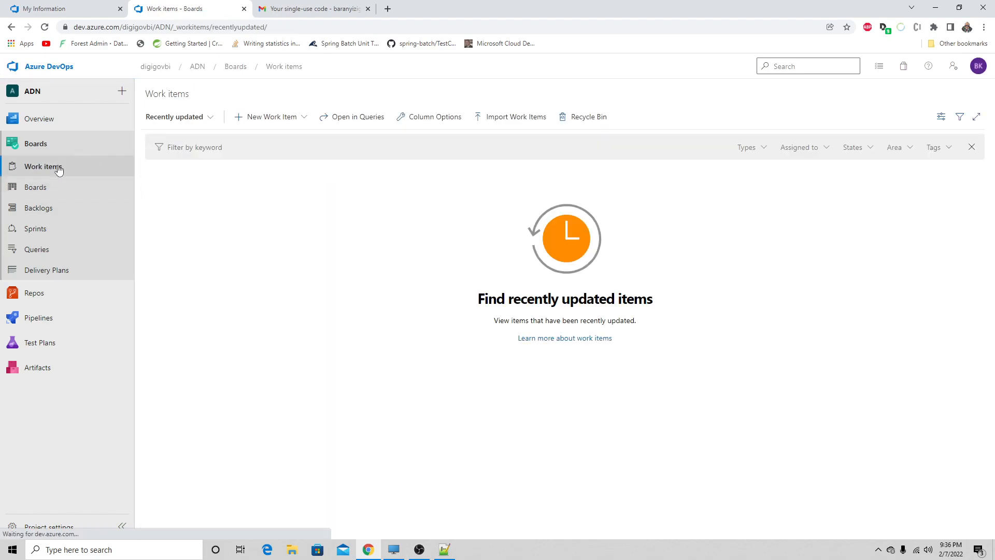
click(246, 123)
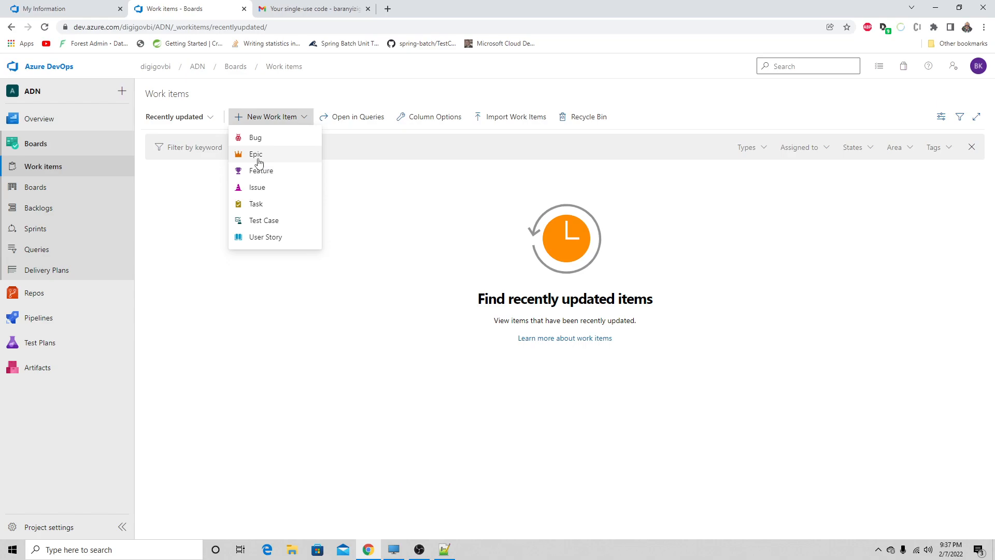
- Switch to Notepad++, start a new document and write "Epic" with "Feature" indented on the line below
click(442, 549)
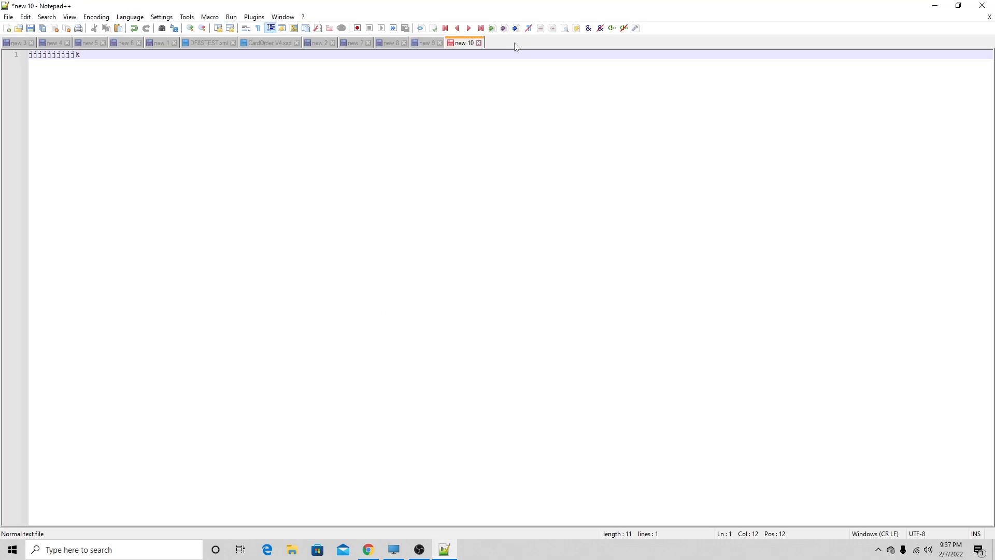
double_click(520, 46)
text(e)
key(BackSpace)
text(Epic)
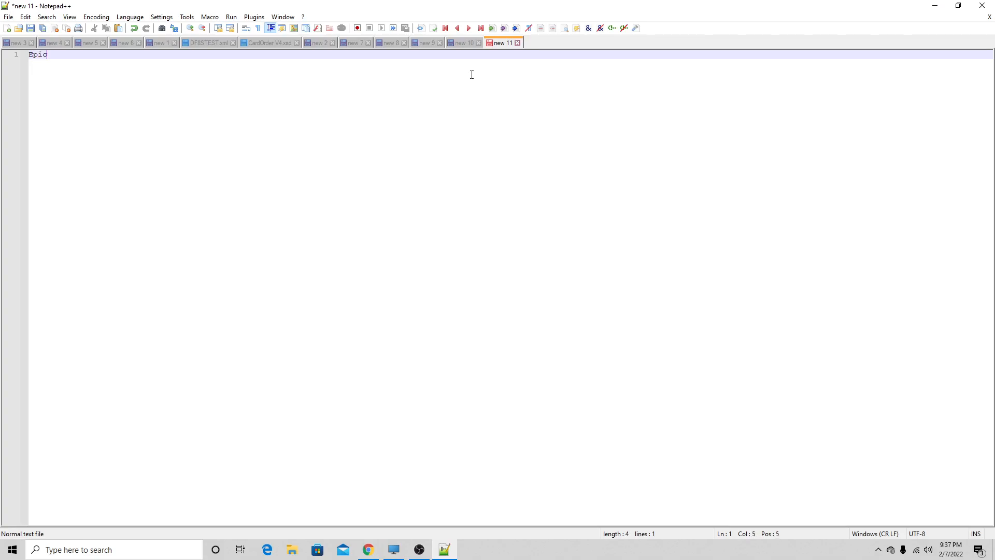
key(Return)
key(Tab)
text(Feature)
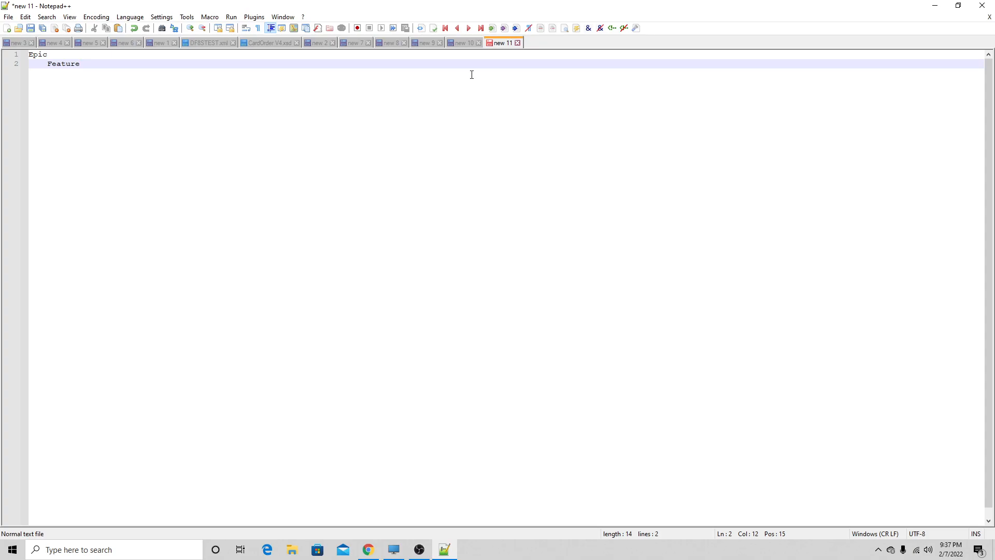
- Add "Task" indented beneath Feature and, after a blank line, an unindented "Issue :" entry
key(Return)
key(Tab)
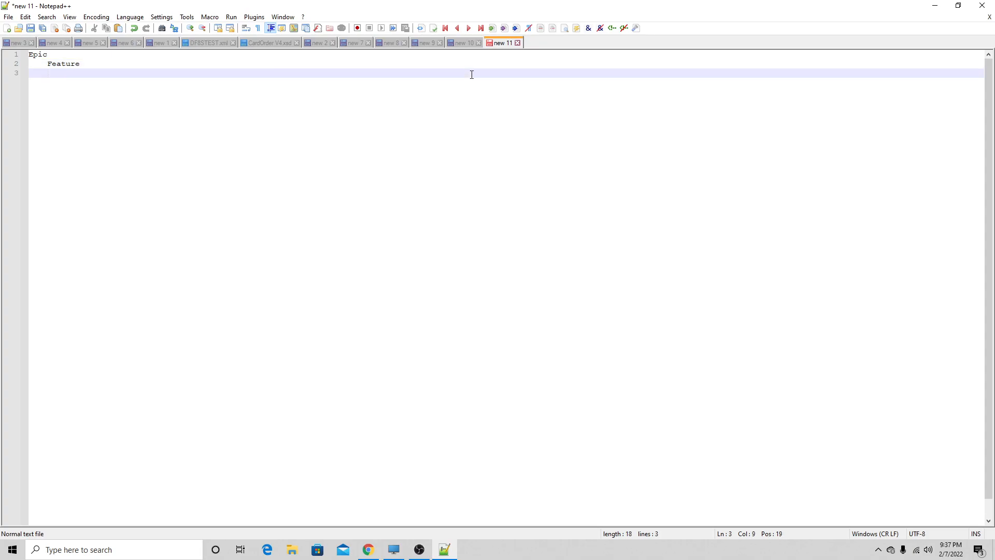
text(Tasl)
text(k)
key(Return)
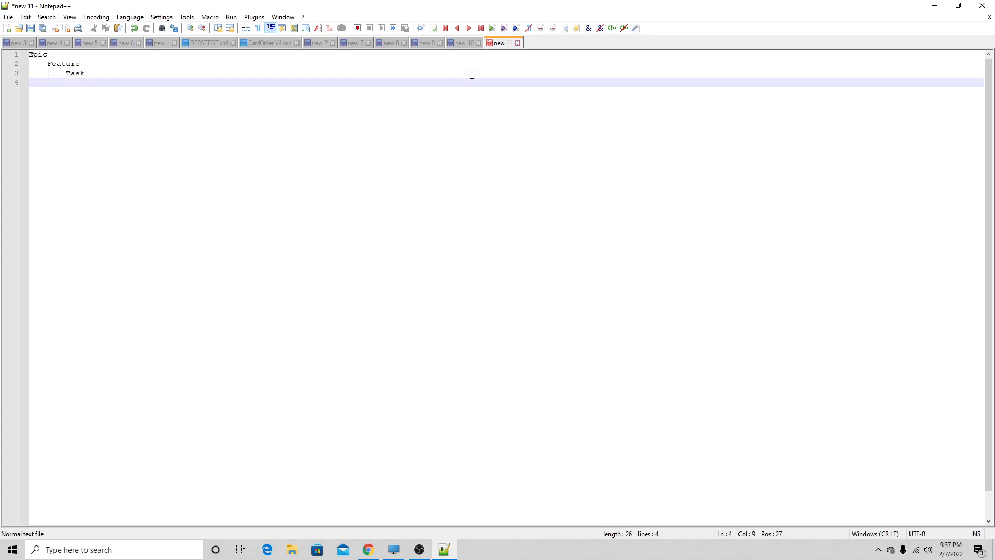
key(Return)
text(Issue :)
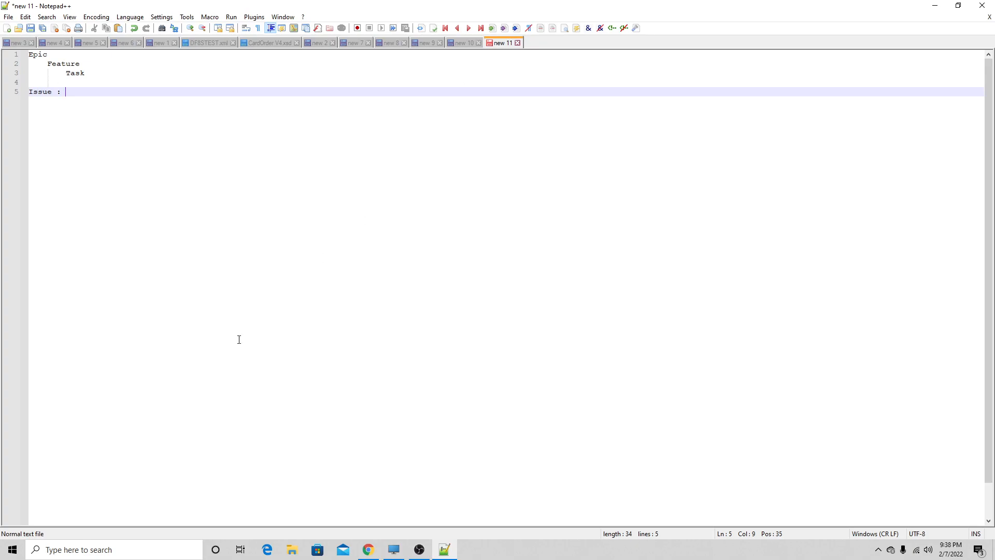
- Launch IntelliJ IDEA, open CertificatService in the Acte Naissance project, and go to its SonarLint cognitive complexity issue in the code
click(12, 550)
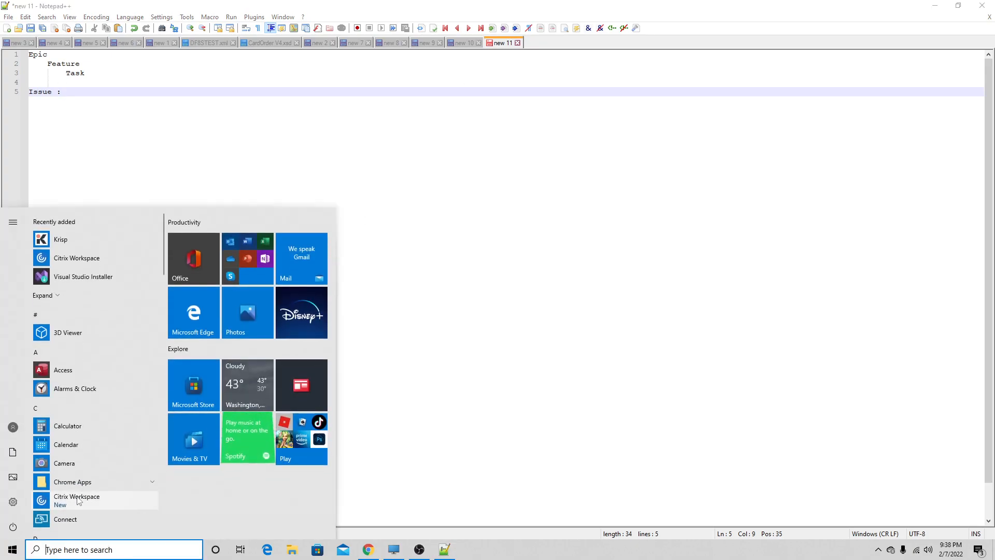
text(int)
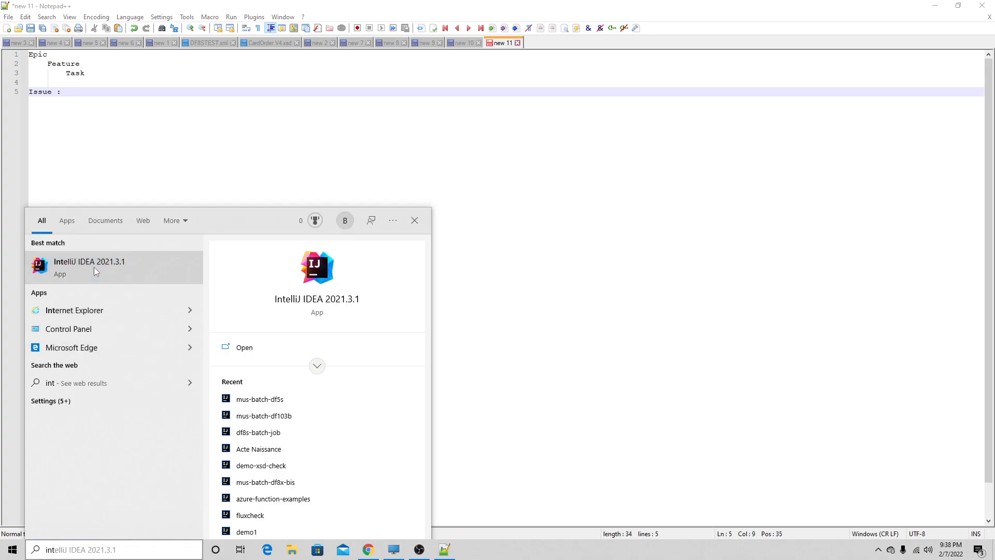
click(94, 266)
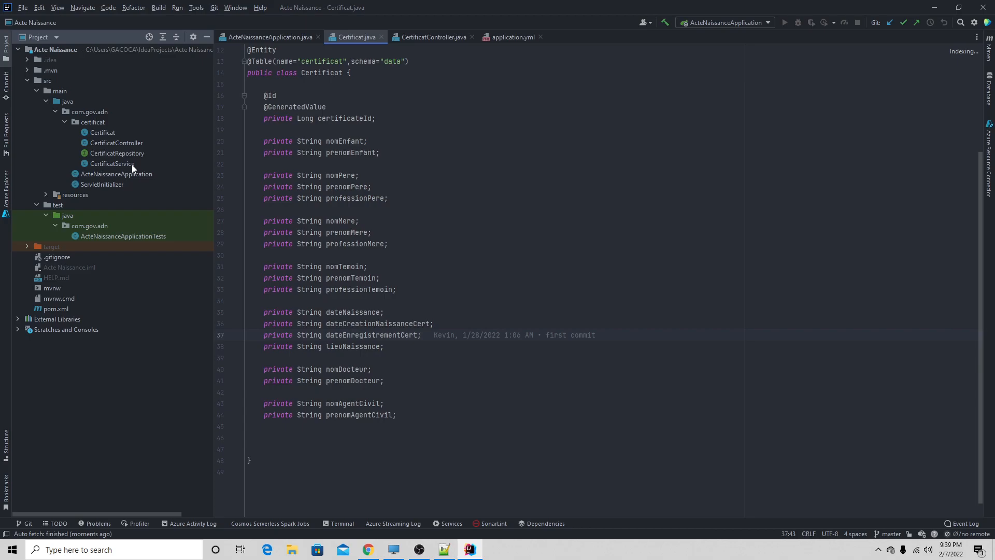
double_click(132, 163)
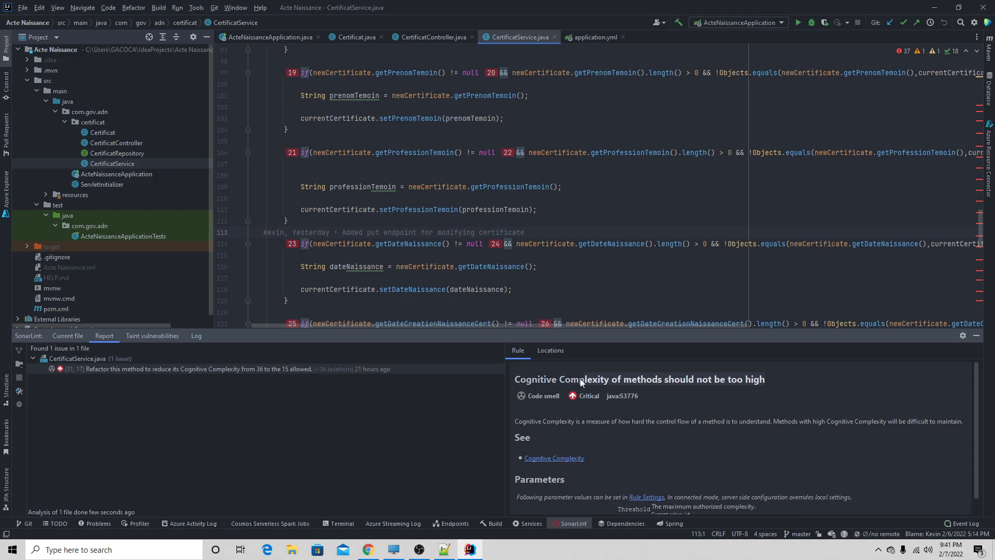
click(100, 369)
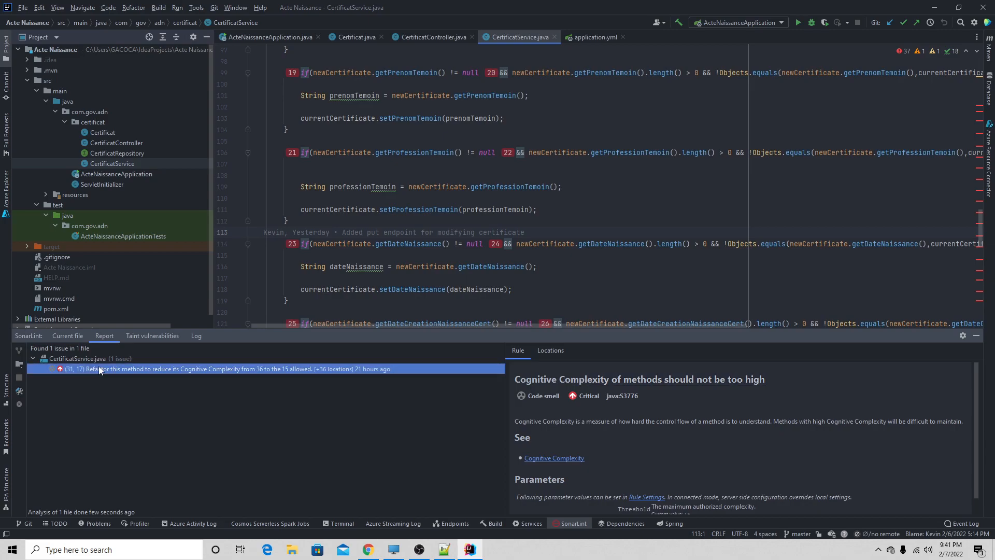
double_click(98, 368)
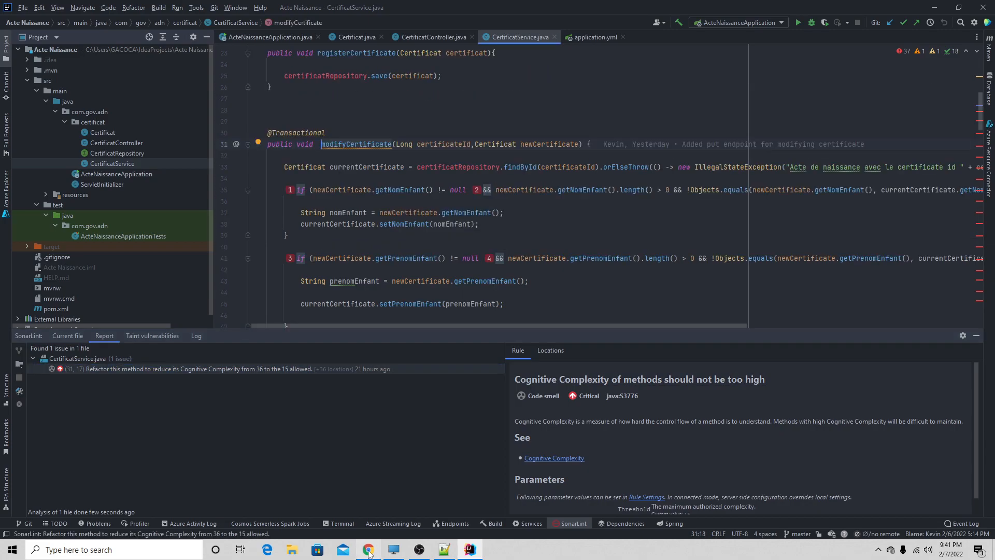
- Switch back to Azure DevOps in Chrome and start a new Issue work item titled "Reduce Cognitive Complexity"
click(369, 550)
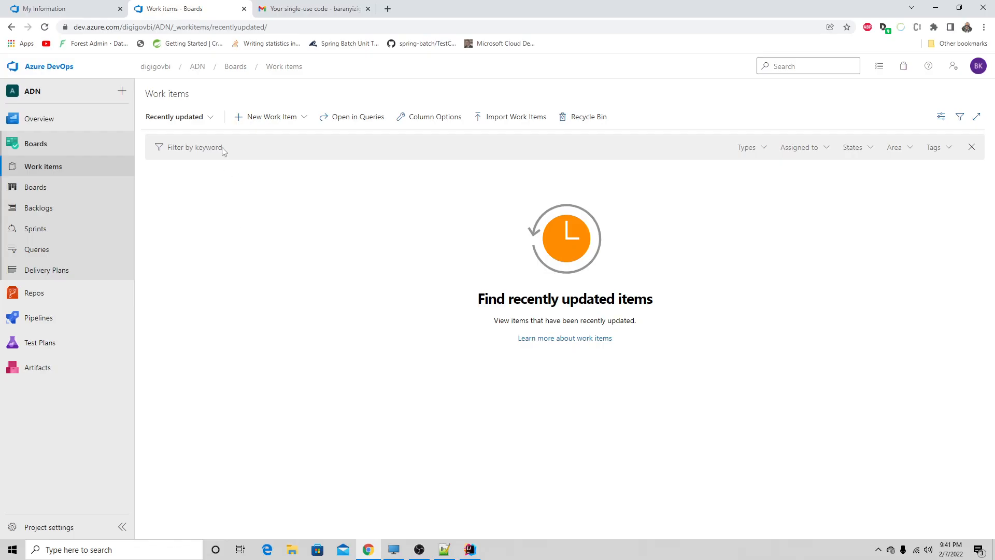
click(240, 119)
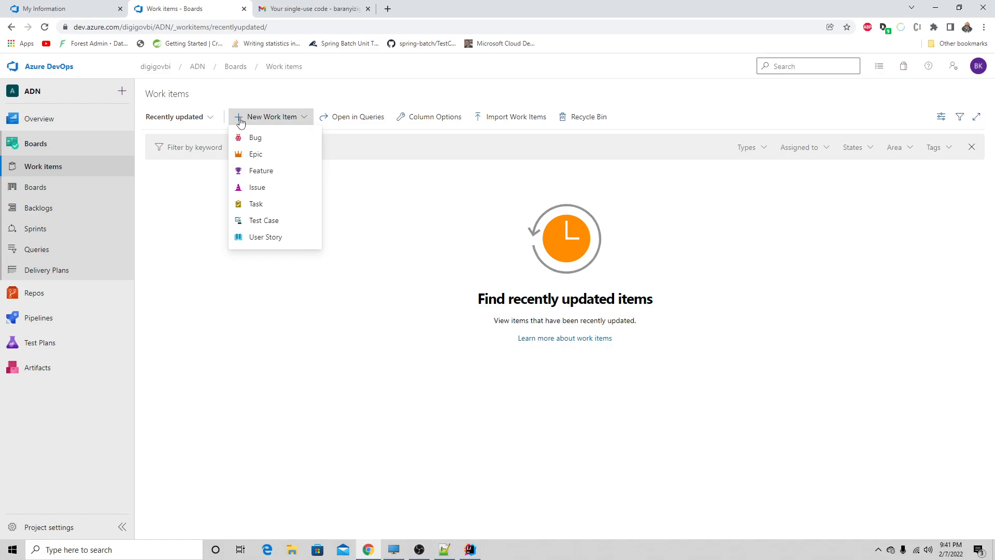
click(259, 188)
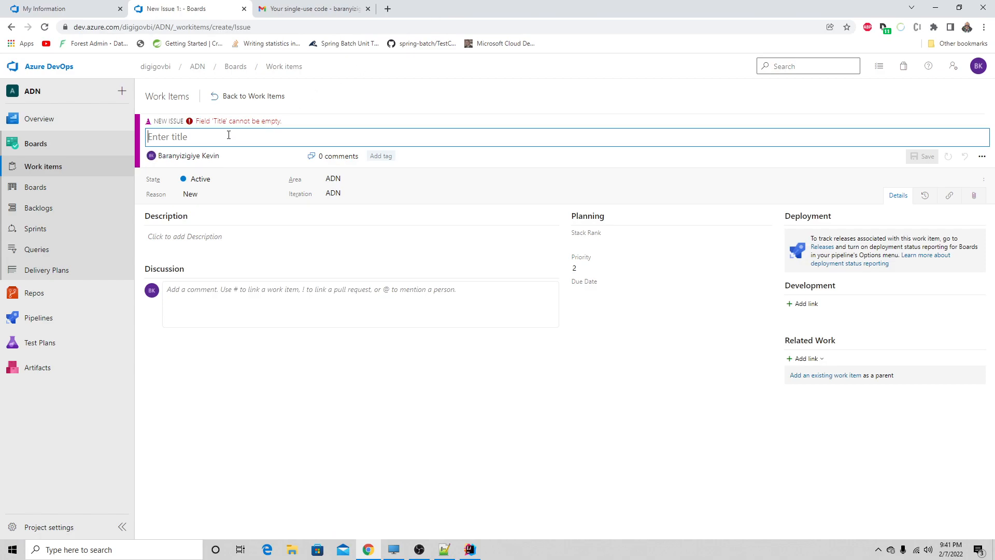
text(Reduce Co)
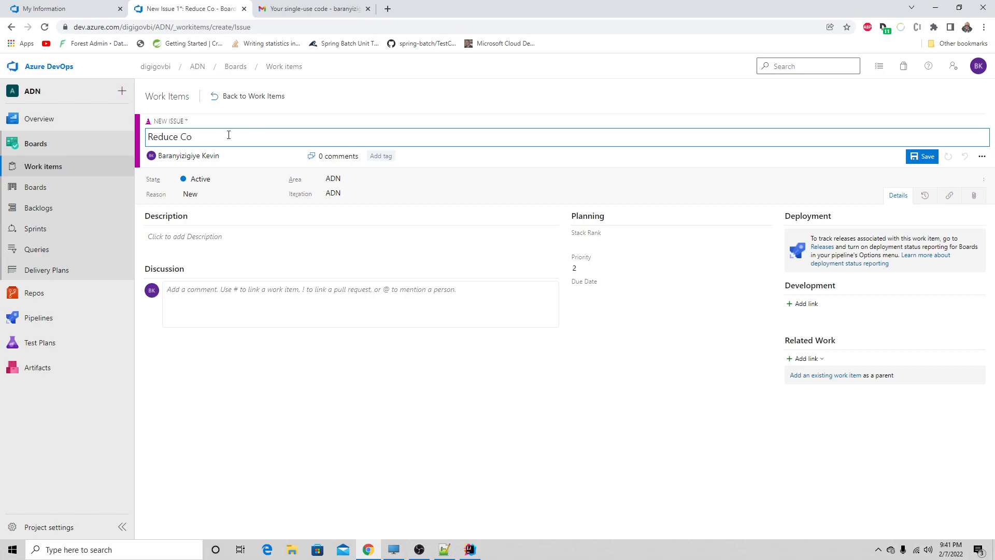
text(gnitive Complexot)
key(BackSpace)
key(BackSpace)
text(ity)
- Check the affected class in IntelliJ IDEA and extend the issue title with ": Certificat Service"
click(469, 550)
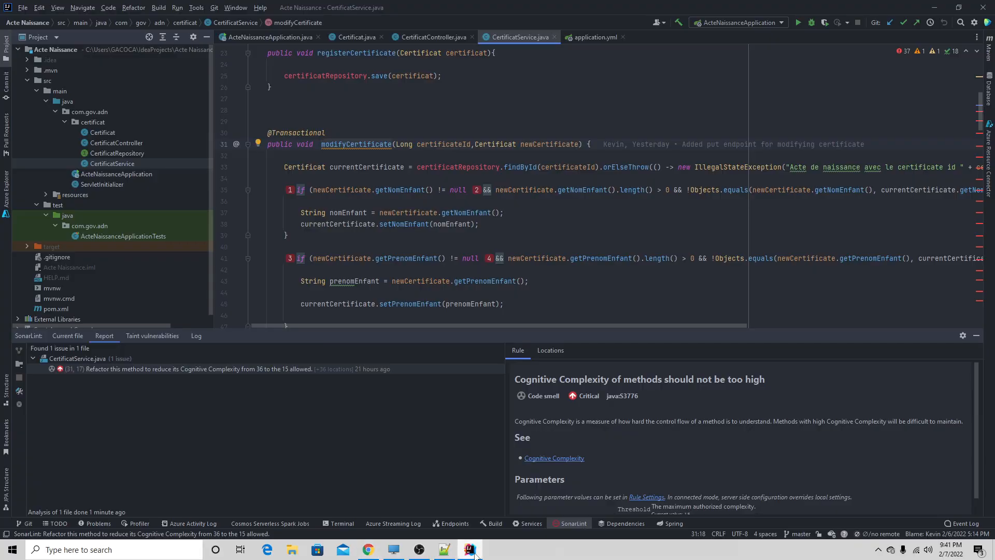
click(475, 553)
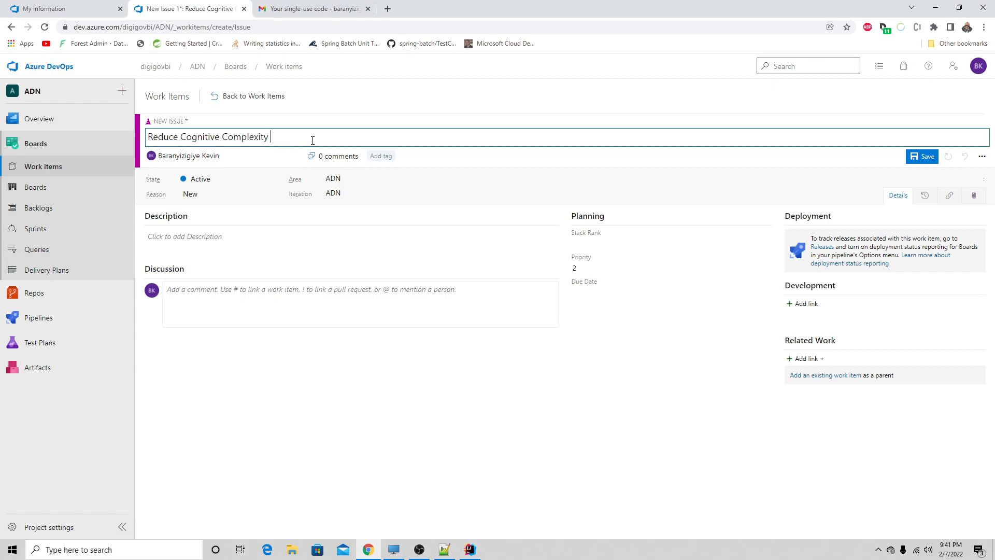
text(:)
click(472, 552)
click(472, 551)
text(Certificat Service)
- Review the issue's description, state and discussion fields without filling them in, and save the issue
click(201, 237)
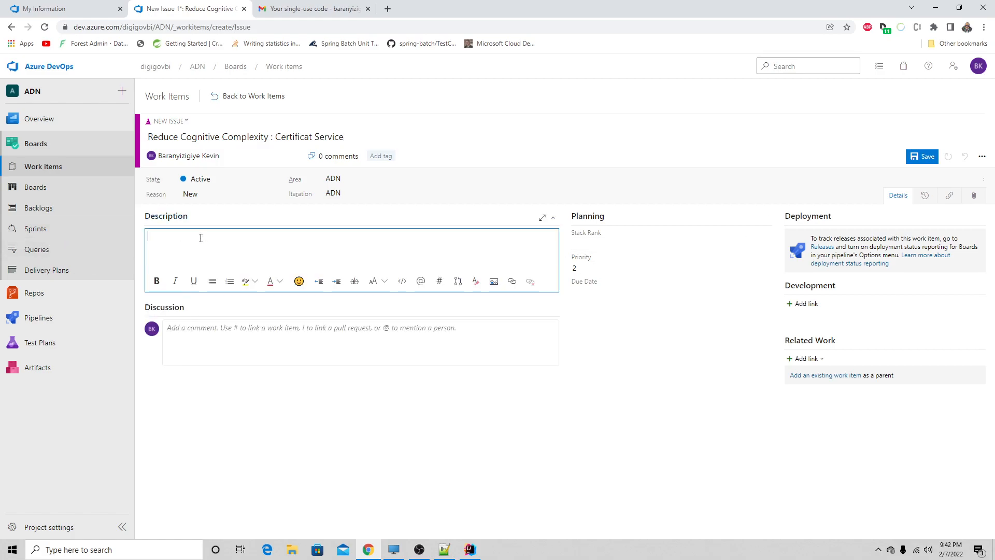
click(202, 179)
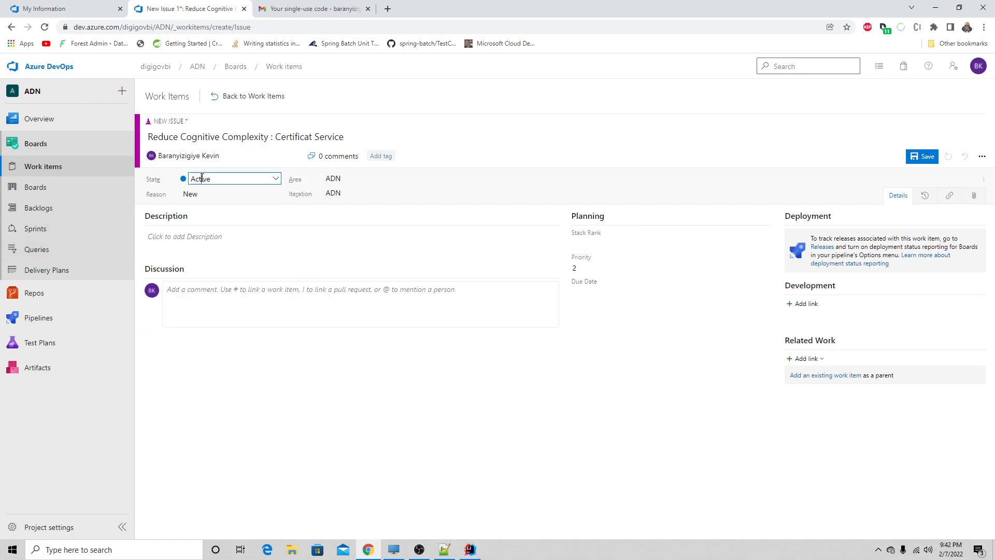
click(213, 238)
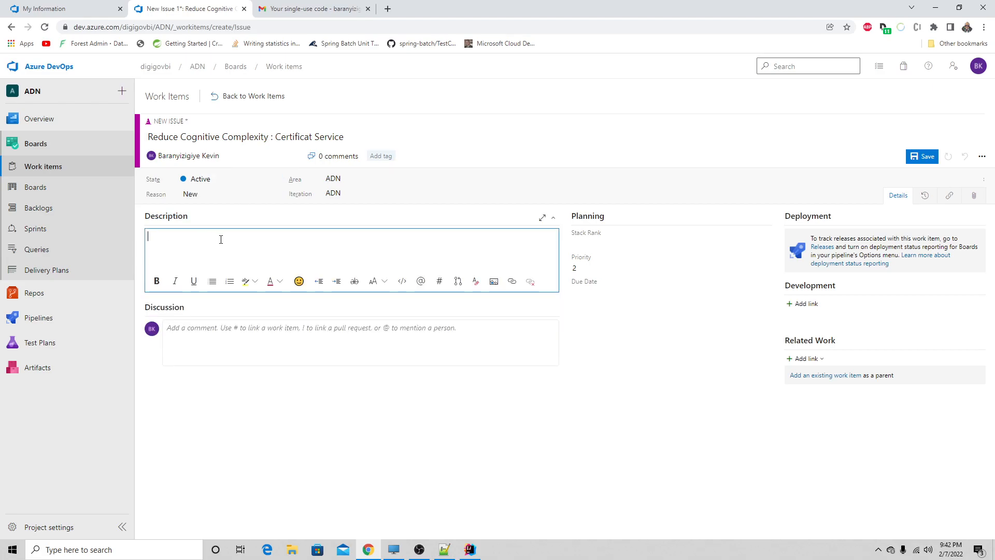
click(228, 341)
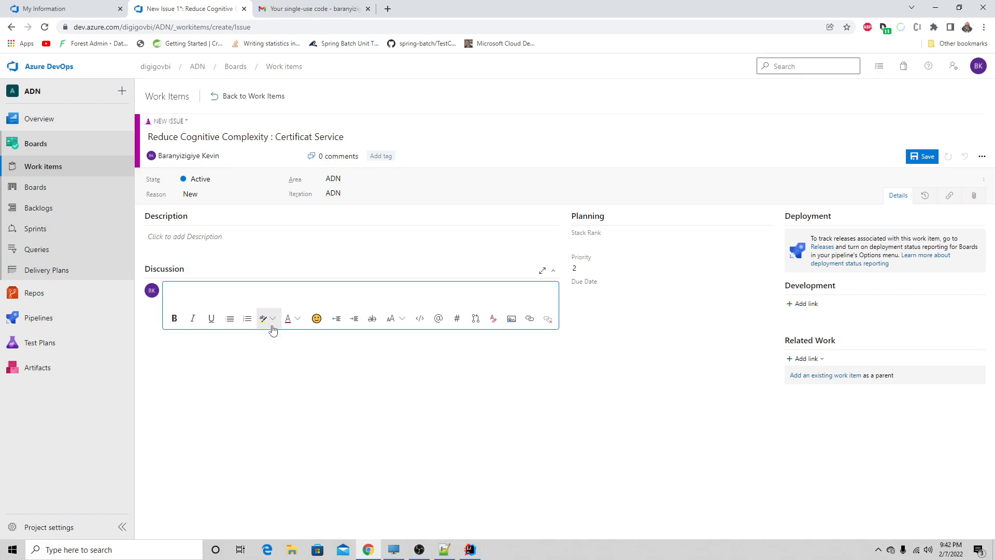
click(573, 432)
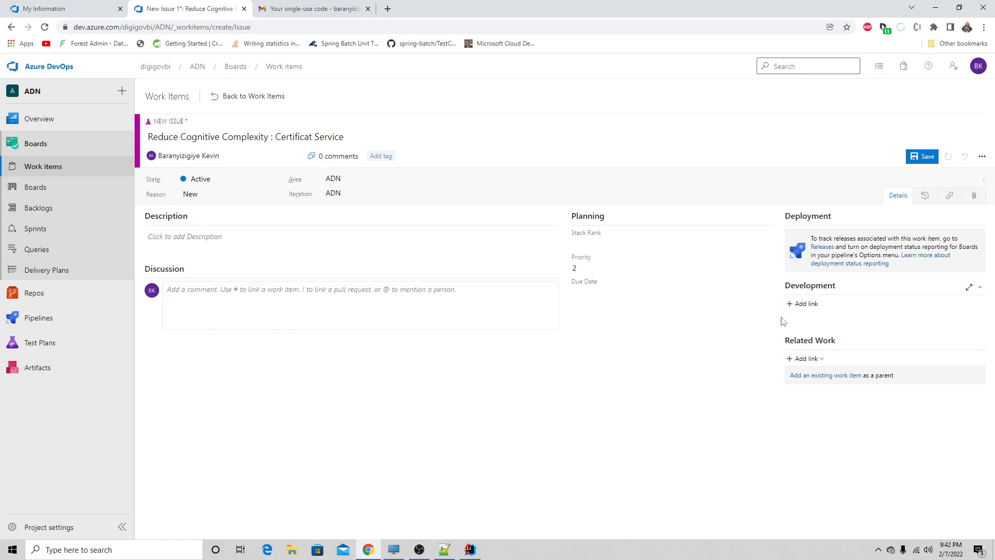
click(919, 158)
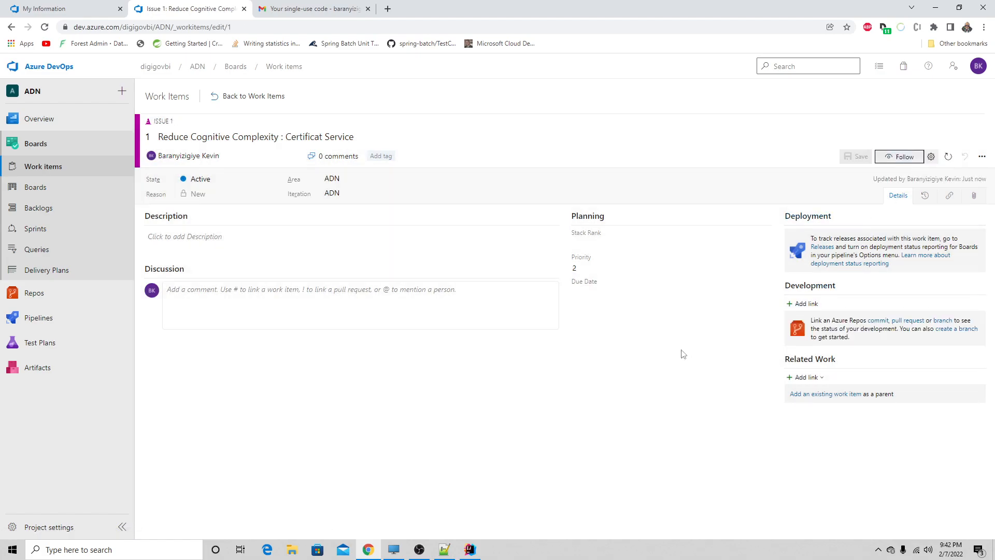
- Look over the ADN team's board and the recently updated work items, and start another Issue work item
click(36, 189)
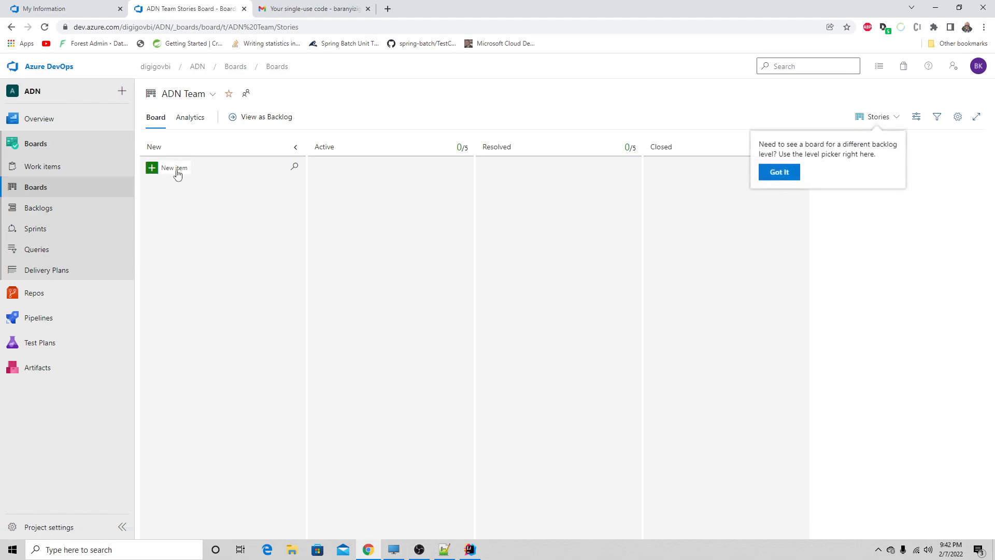
click(774, 177)
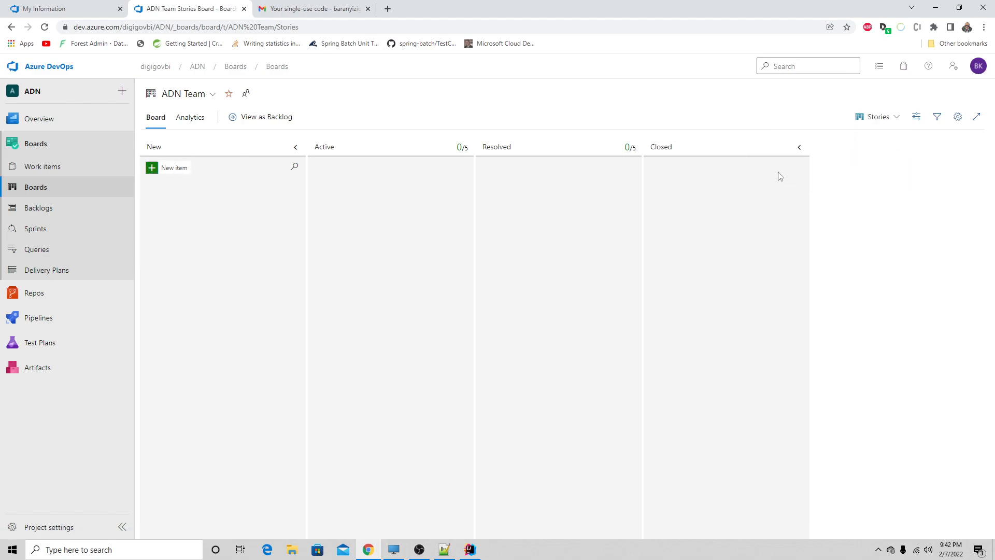
click(40, 166)
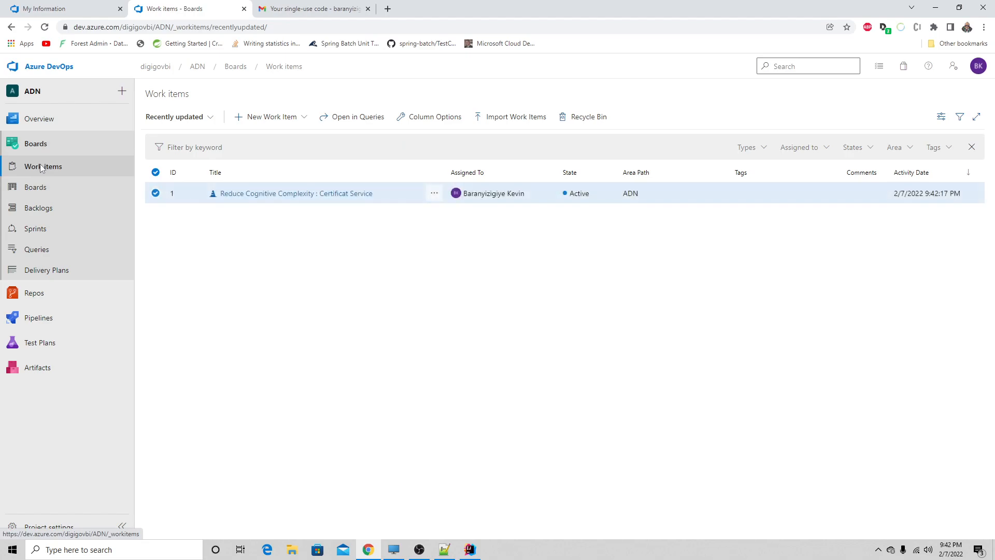
click(467, 254)
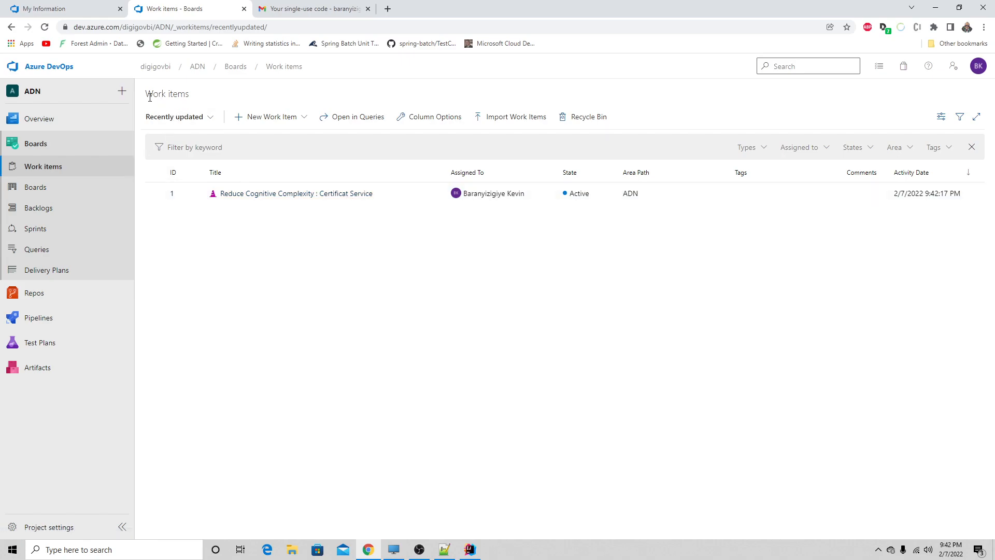
click(241, 121)
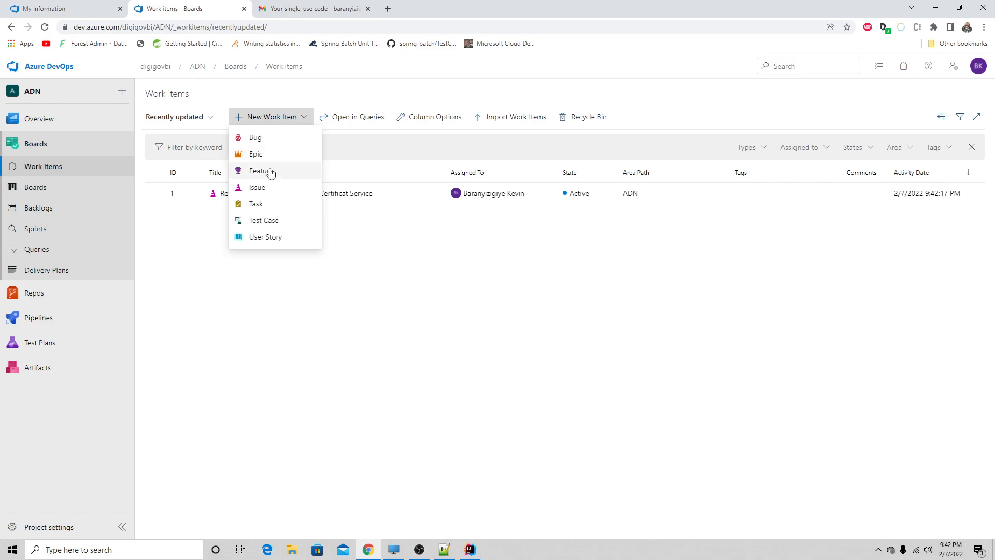
click(263, 192)
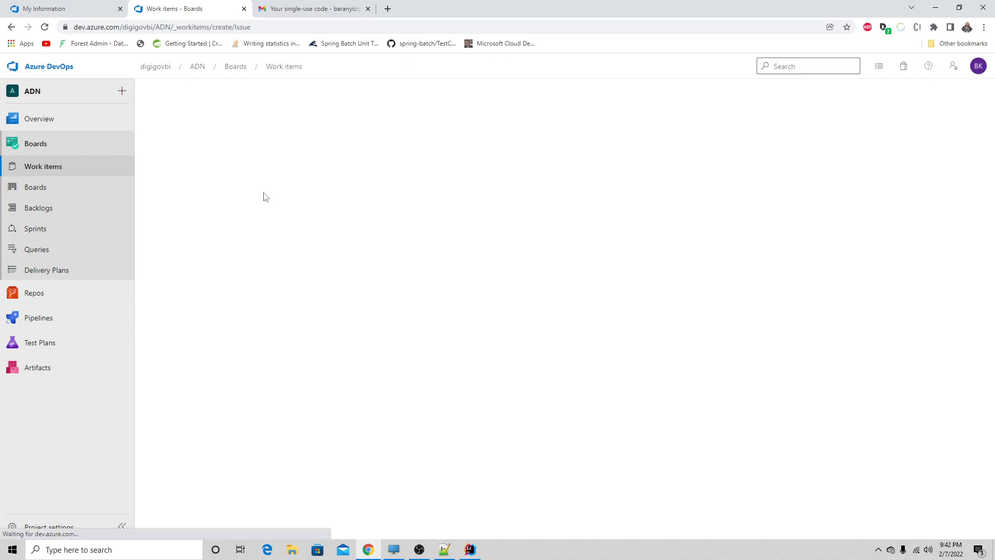
- Switch to IntelliJ IDEA, analyze CertificatController.java with SonarLint, and read the rule description of the reported issue
click(469, 550)
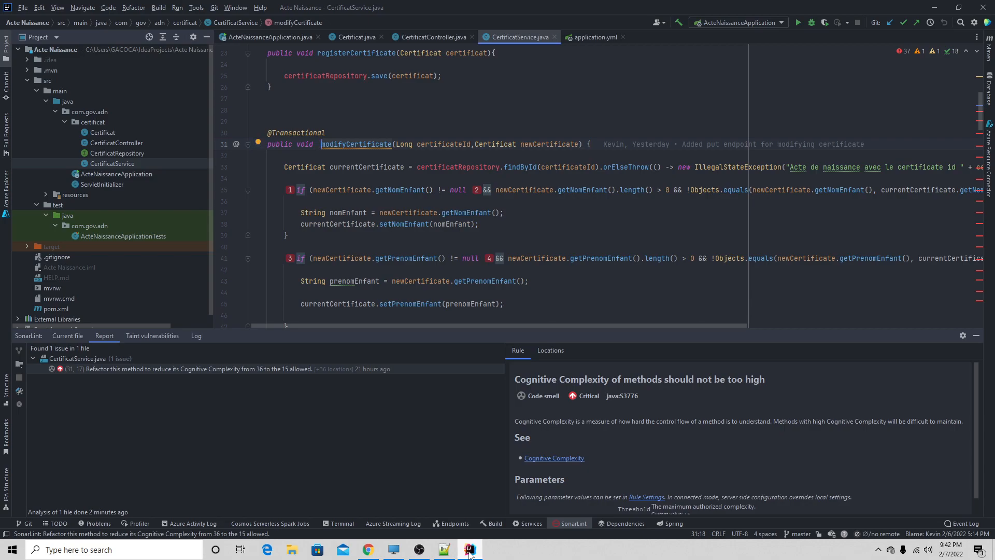
click(420, 38)
right_click(452, 119)
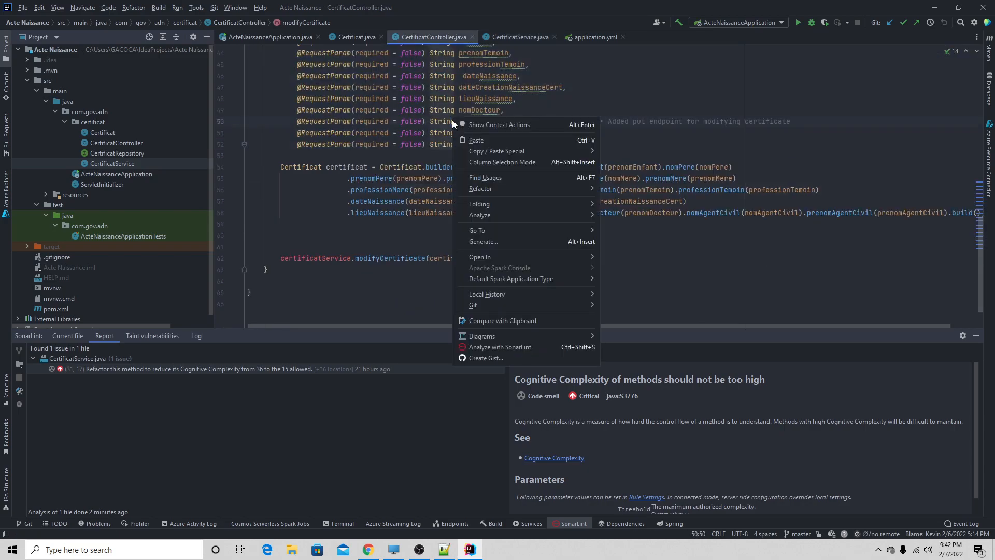
click(492, 347)
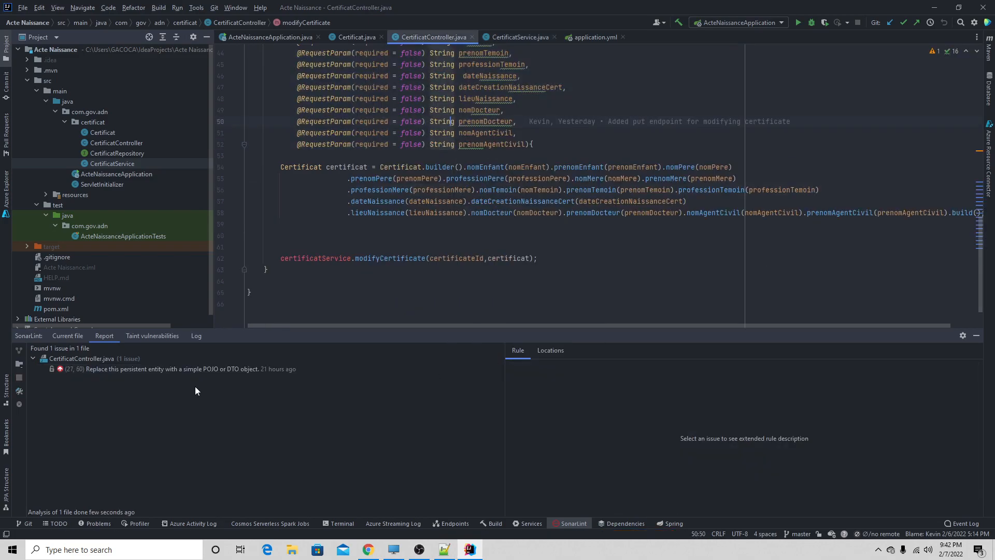
click(201, 371)
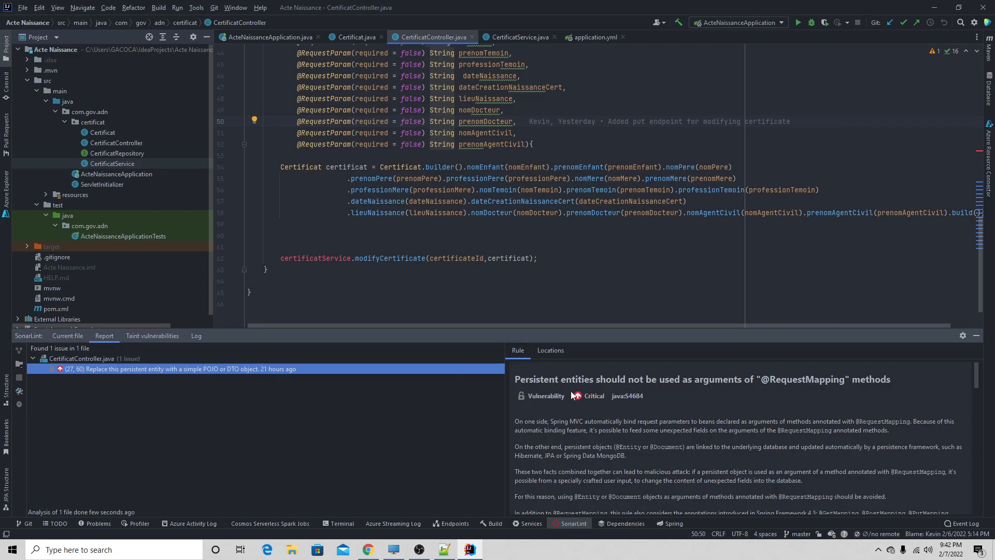
scroll(632, 405, down, 6)
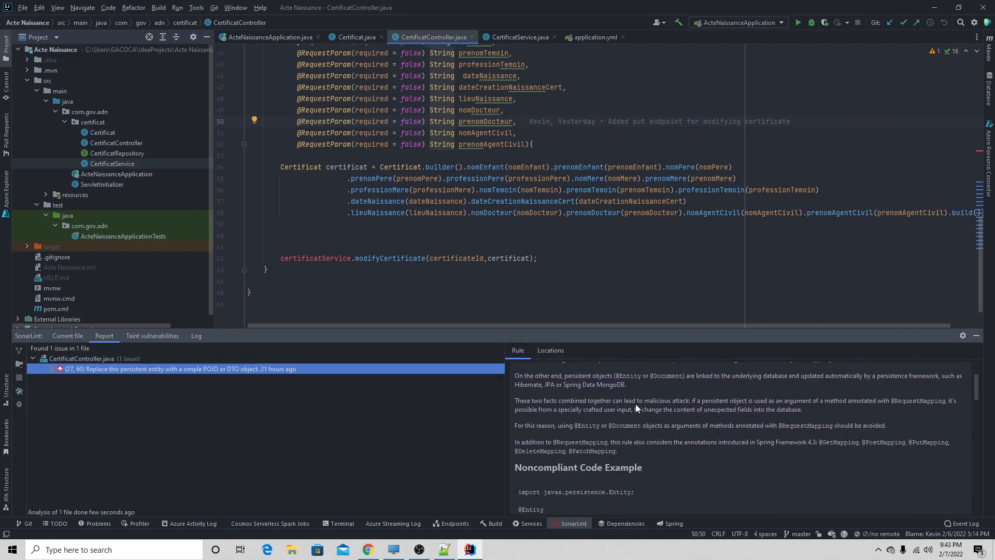
- Read the SonarLint rule's noncompliant code example and find the flagged registerCertificate method in CertificatController.java
scroll(635, 407, down, 3)
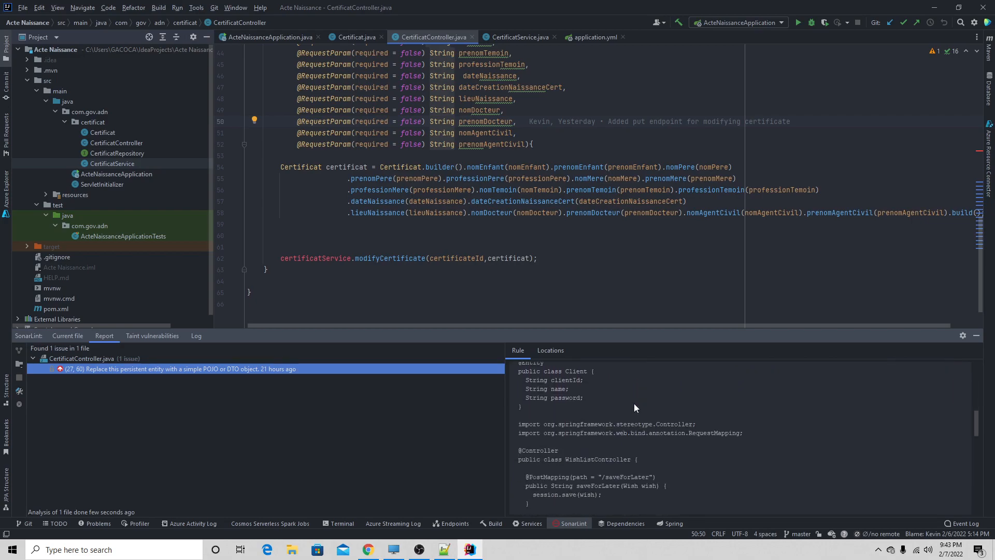
scroll(633, 403, down, 3)
scroll(457, 196, up, 9)
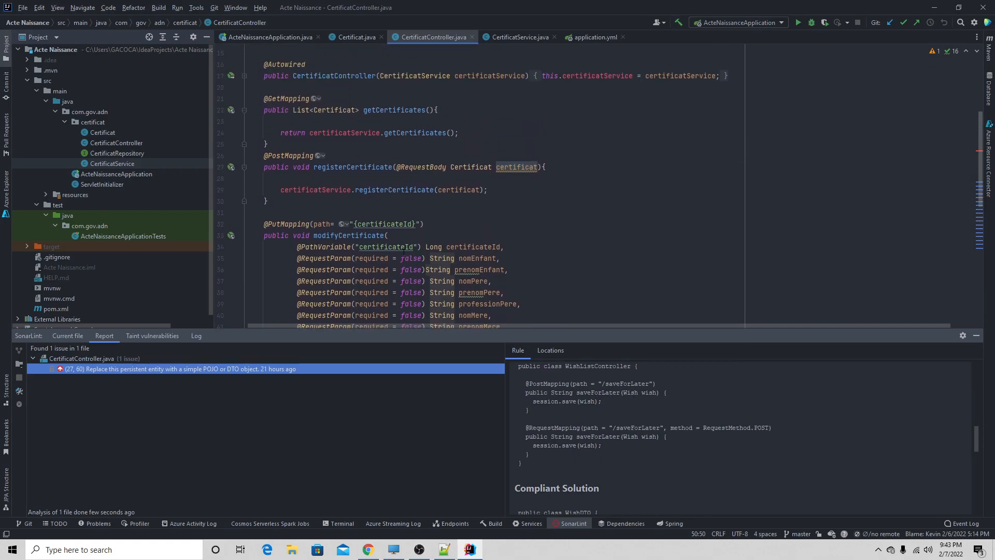
drag(560, 170, 326, 168)
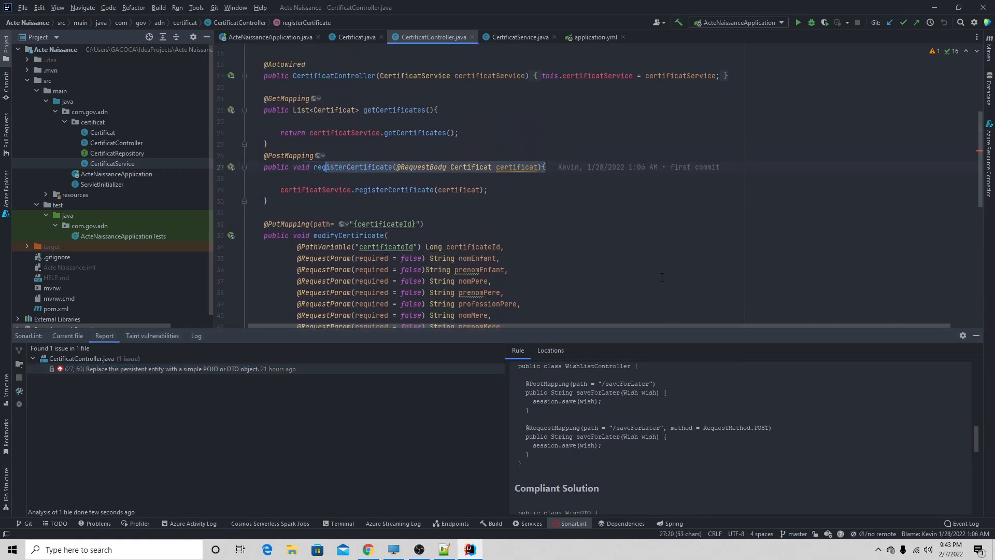
scroll(622, 399, up, 3)
scroll(620, 406, up, 3)
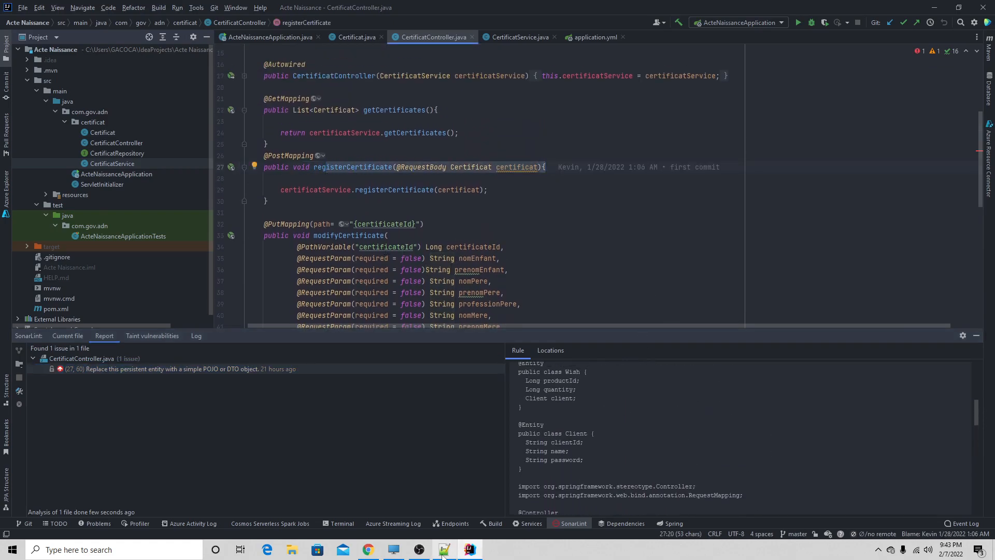
- Switch to Azure DevOps in Chrome and title the new issue "Replace Persistent Entity : Certificat Controller"
click(367, 554)
drag(404, 5, 639, 209)
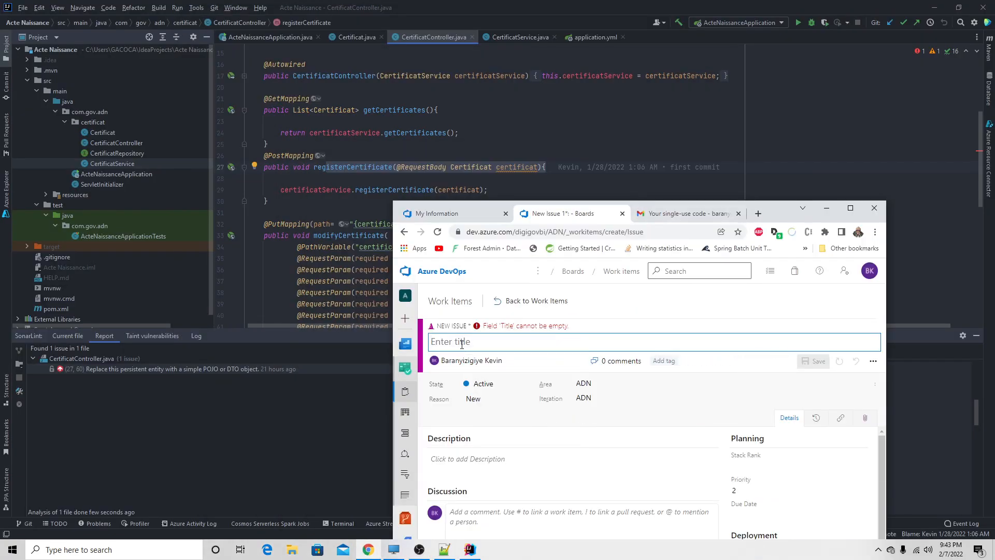
text(Replace)
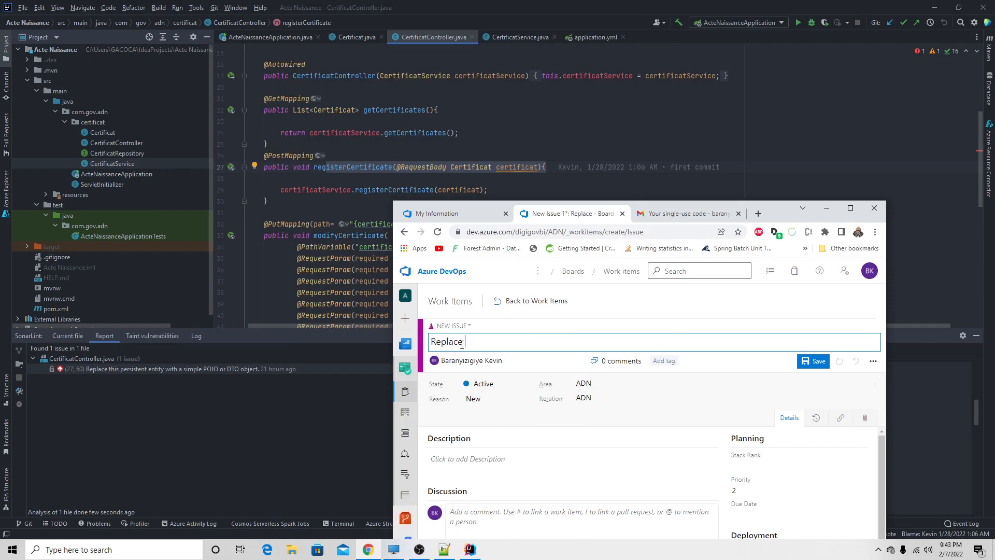
text( Persistent Entity : Certi)
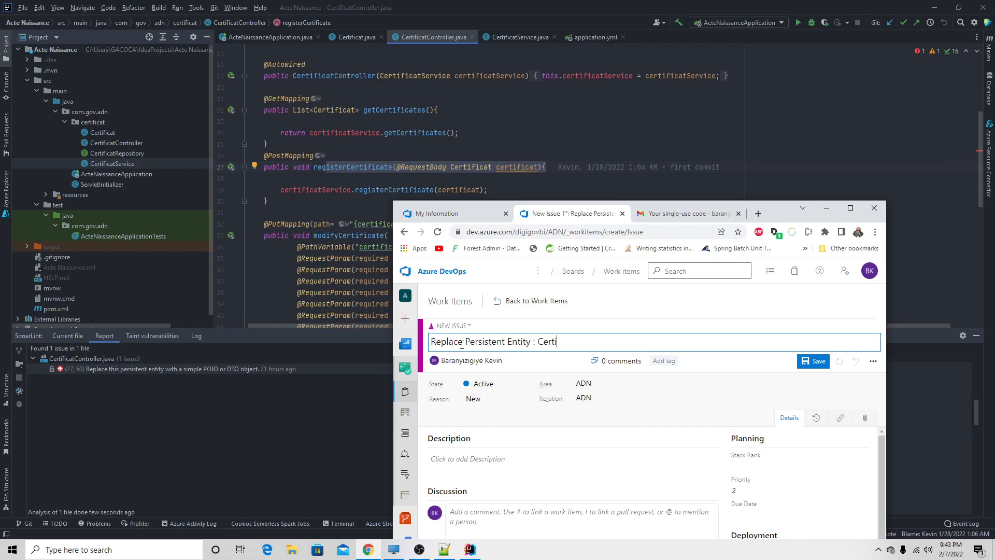
text(ficat Controller)
- Save the issue, maximize the browser window and go back to the work items list
click(812, 361)
click(850, 208)
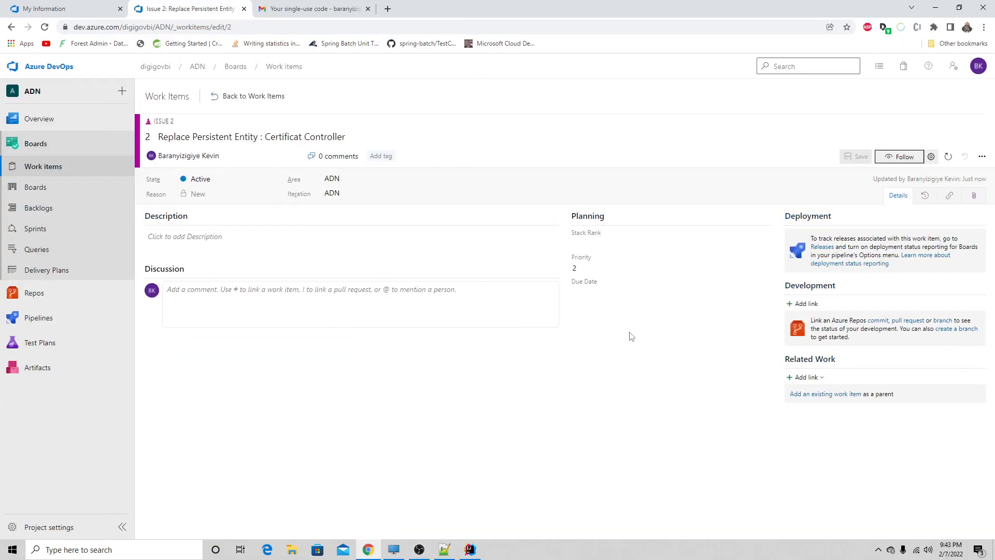
click(214, 101)
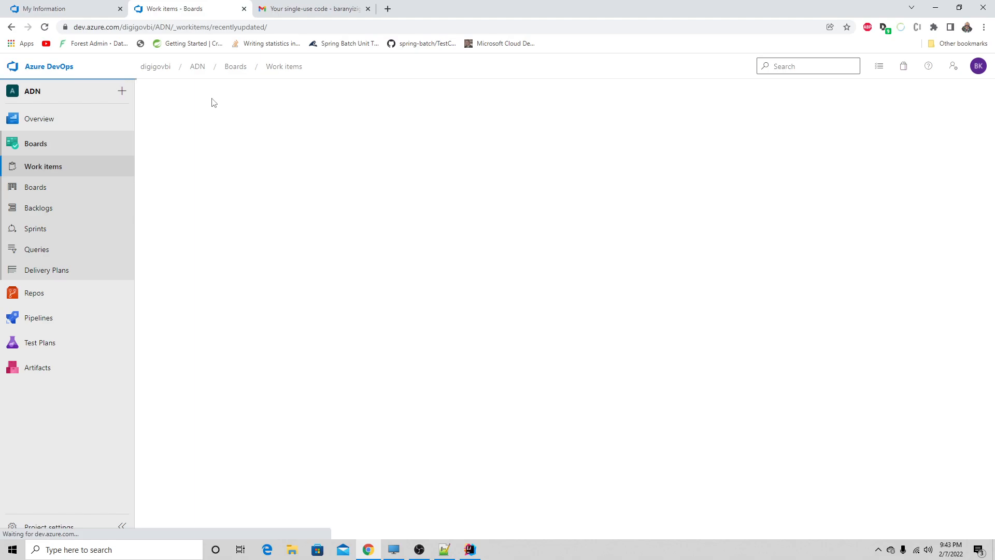
click(254, 118)
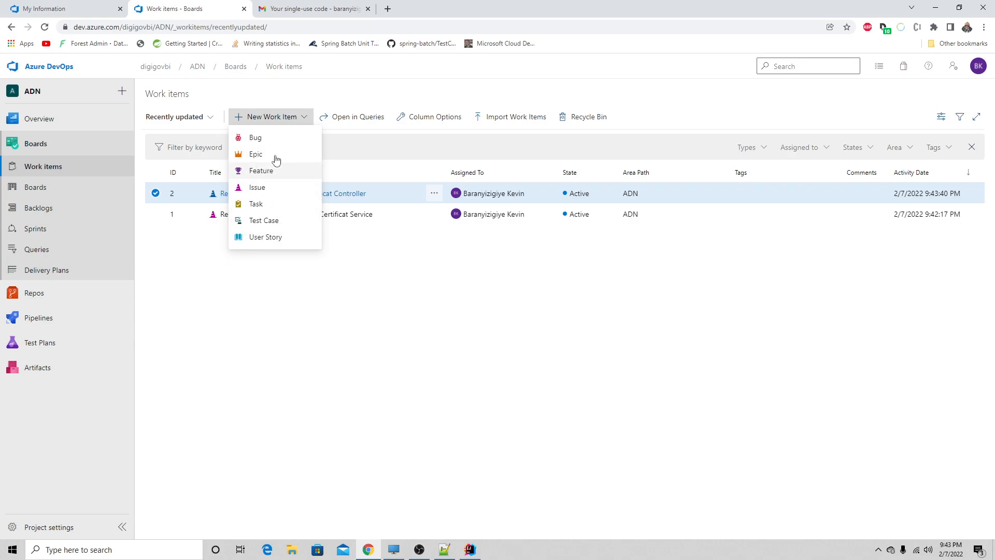
click(270, 240)
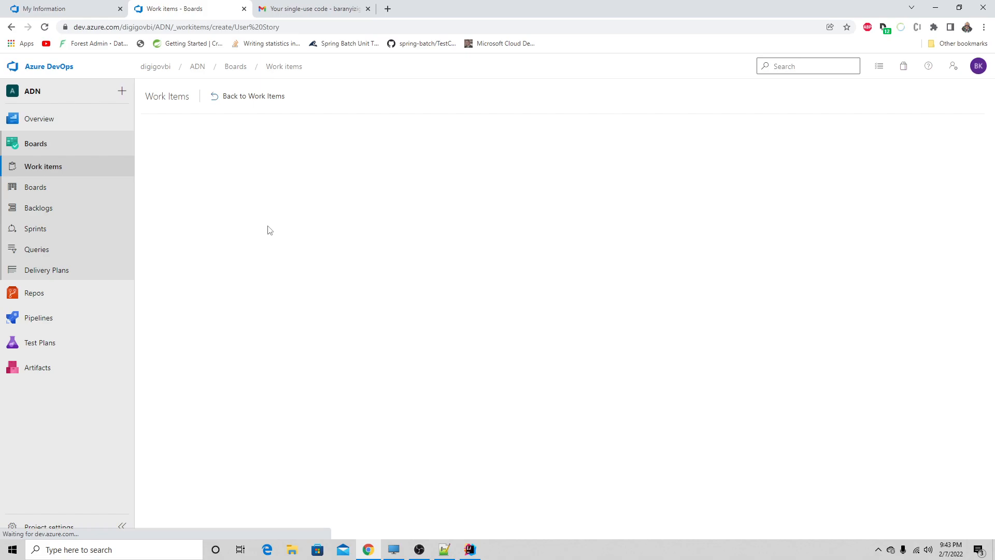
click(11, 27)
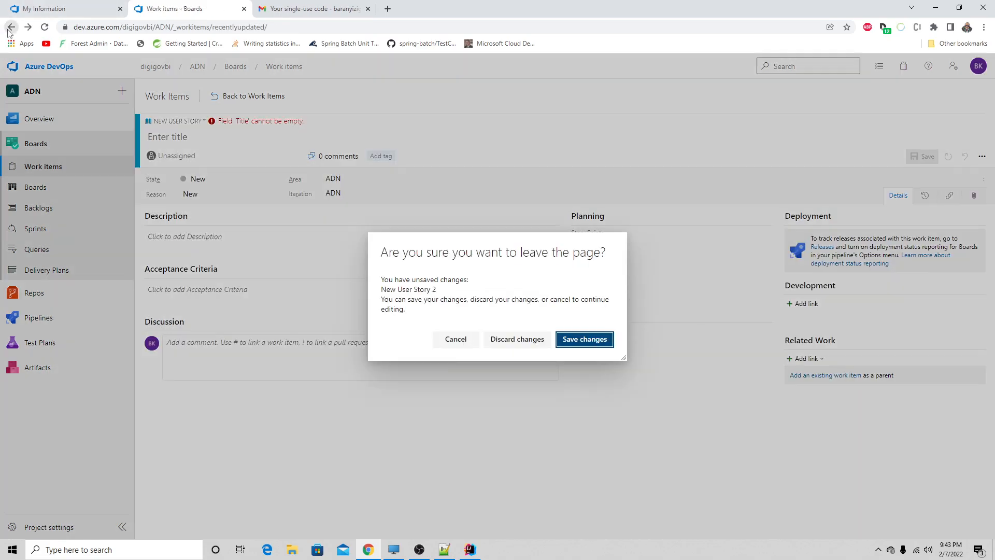
click(517, 339)
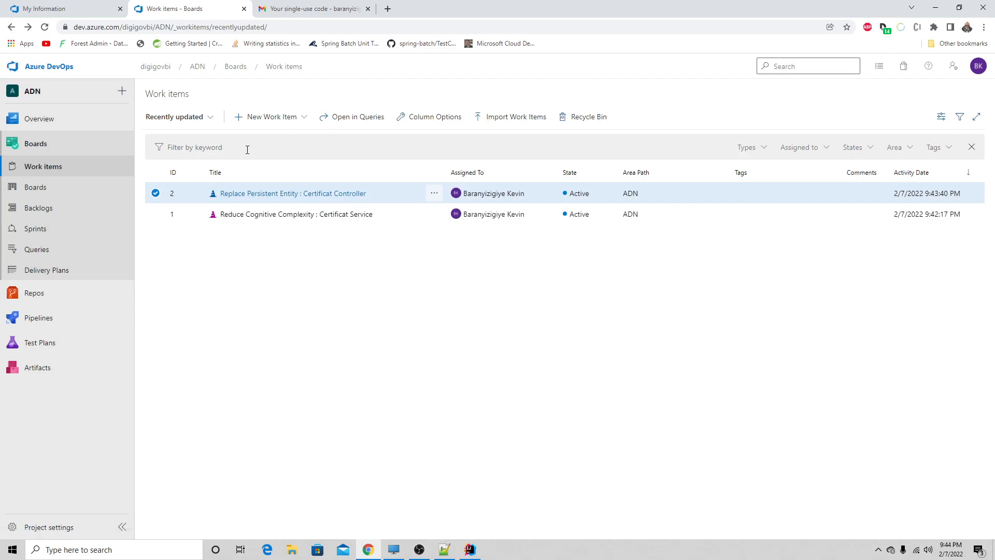
click(266, 118)
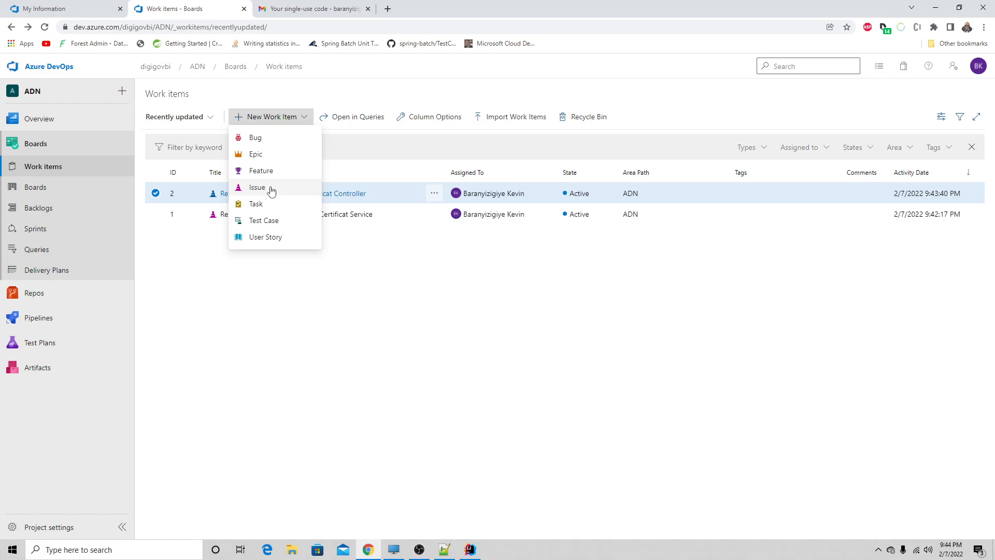
click(251, 292)
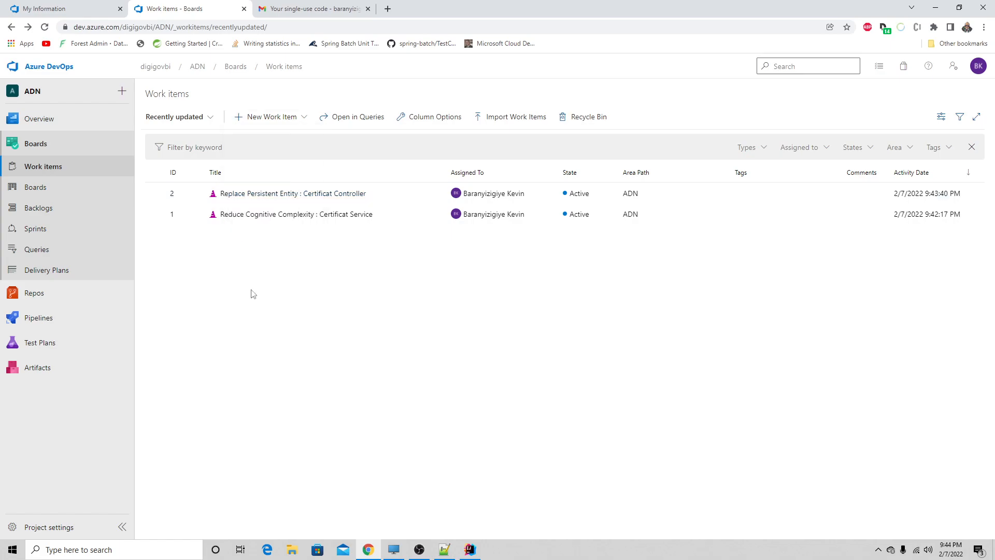
- Look over the project's Repos files page and the ADN team's Iteration 1 taskboard, and return to the work items list
click(56, 293)
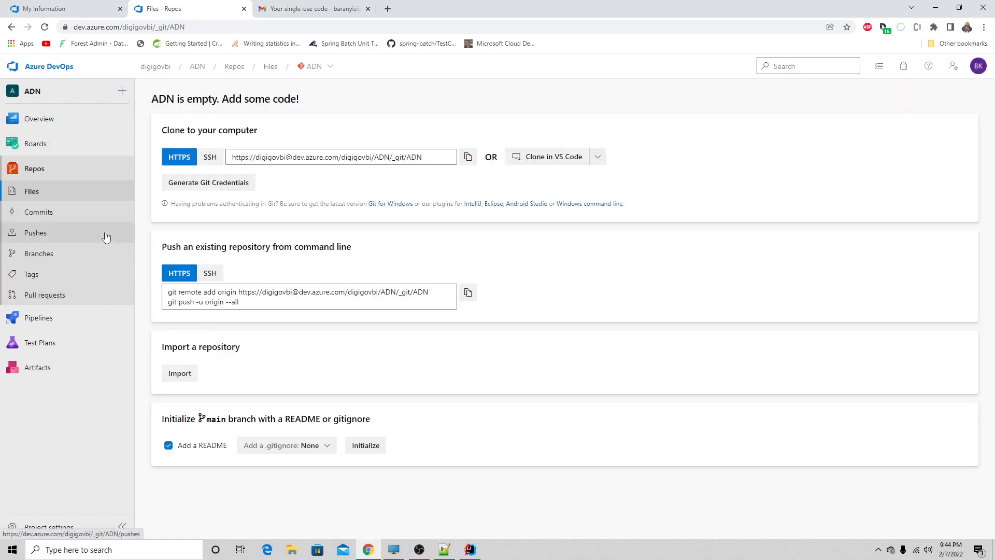
click(50, 150)
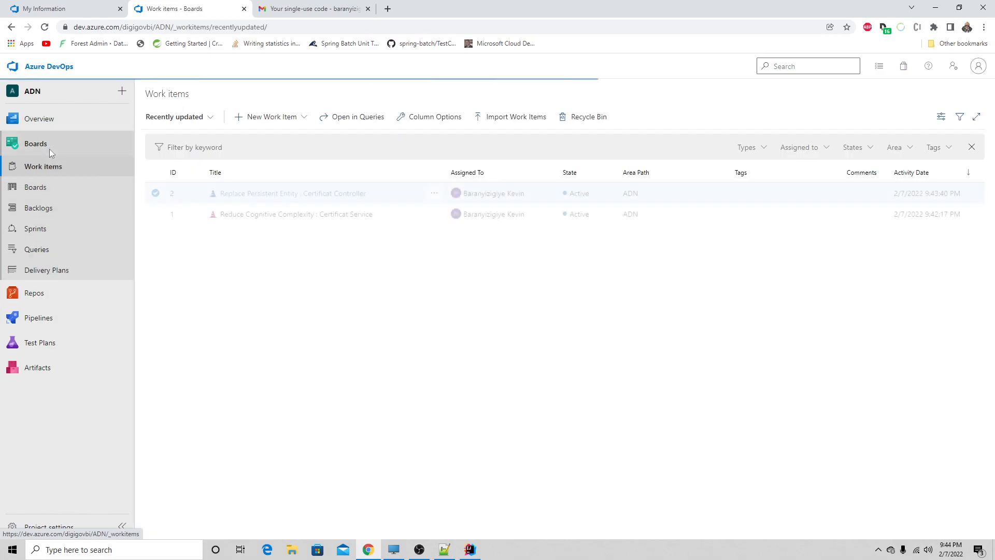
click(49, 236)
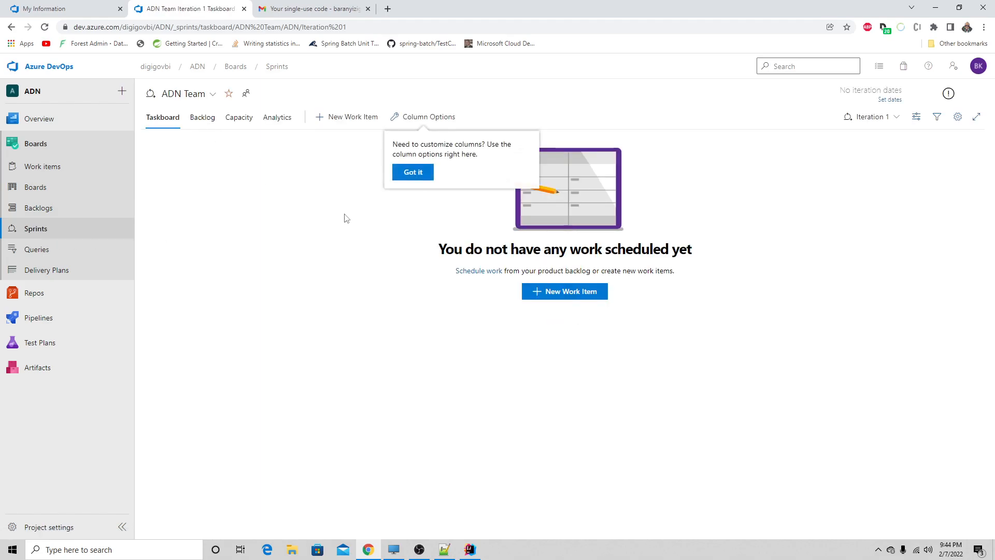
click(413, 172)
click(83, 176)
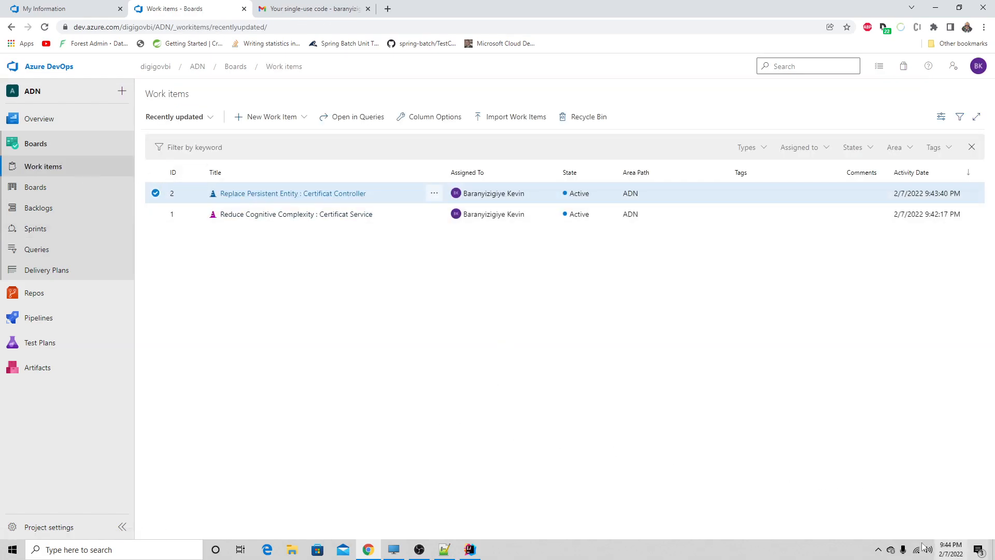
- Open the Windows Calendar app to examine the weeks of February 2022, and return to the work items in the browser
click(13, 549)
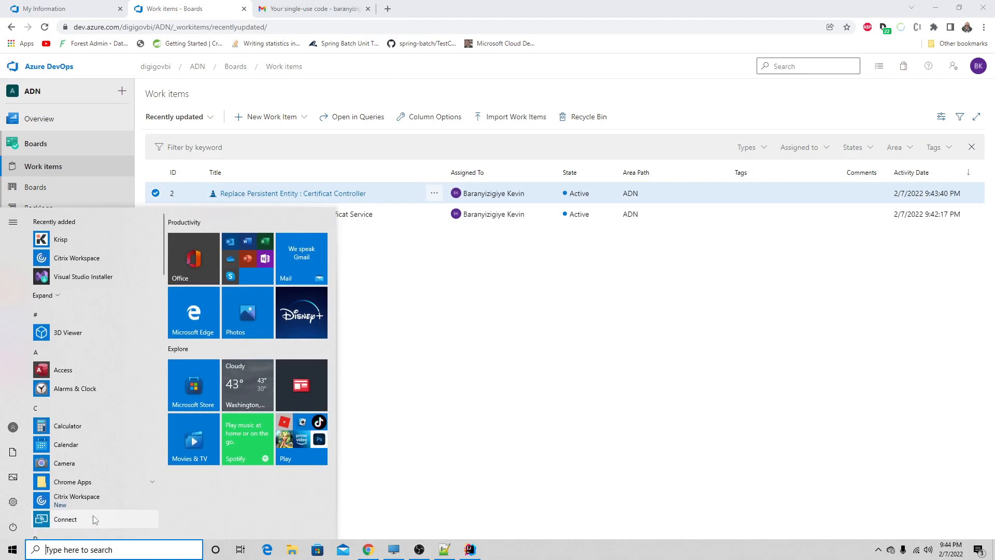
text(cal)
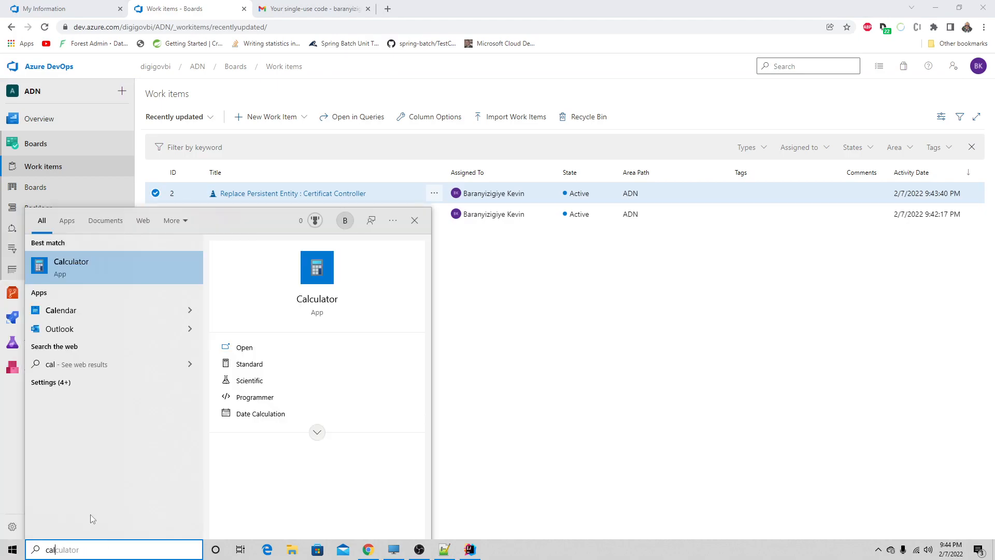
text(en)
click(79, 256)
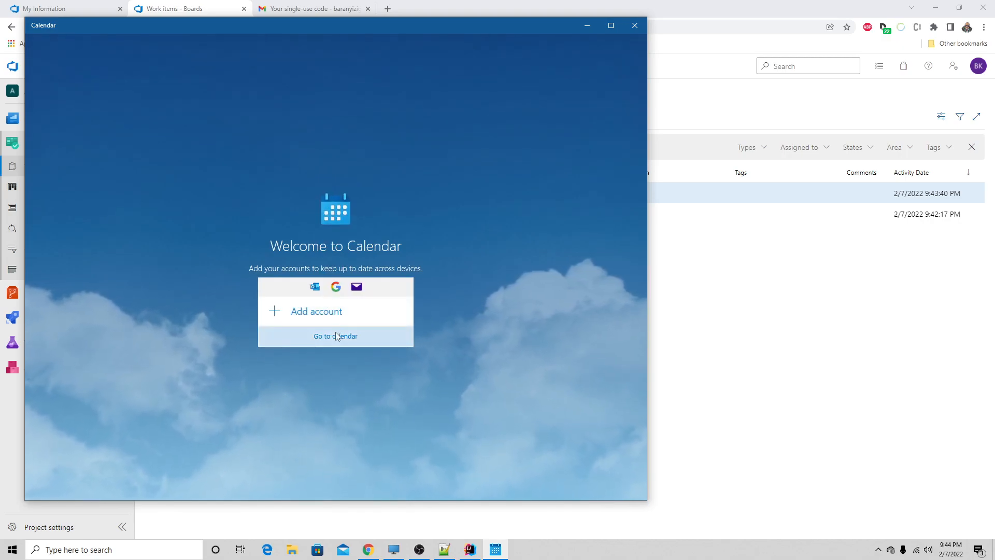
click(336, 336)
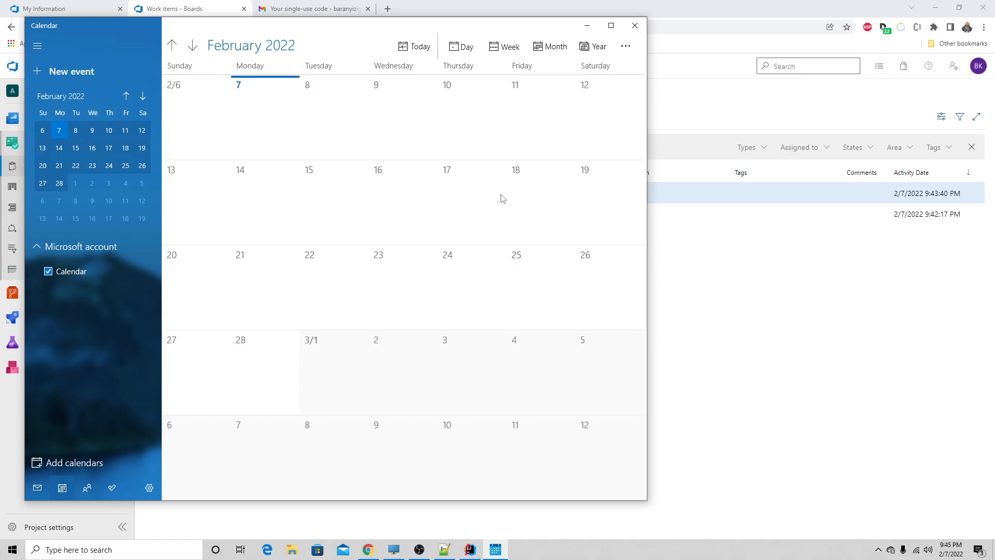
click(780, 305)
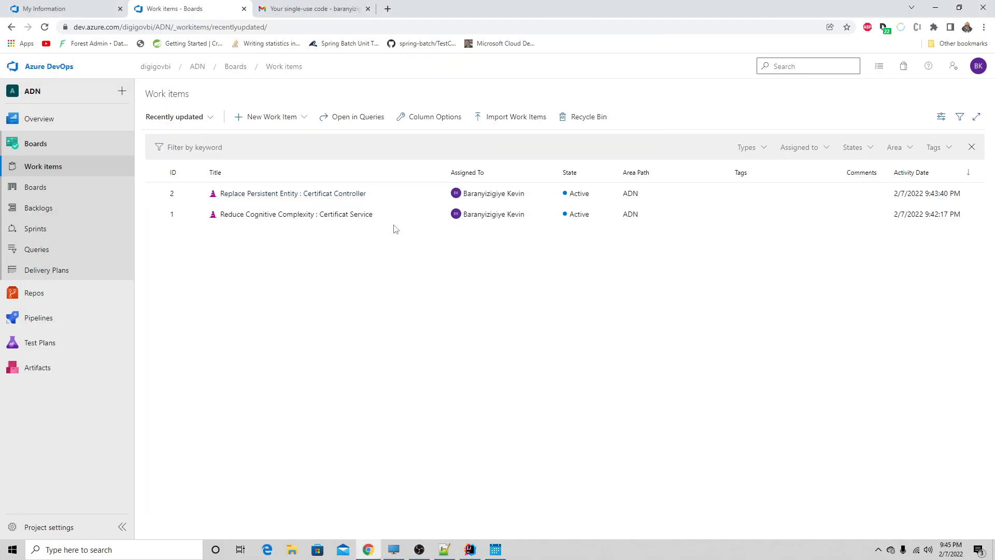
- Compare the ADN team's backlog and its planned iterations with the Stories board, ending on the board
click(50, 190)
click(44, 210)
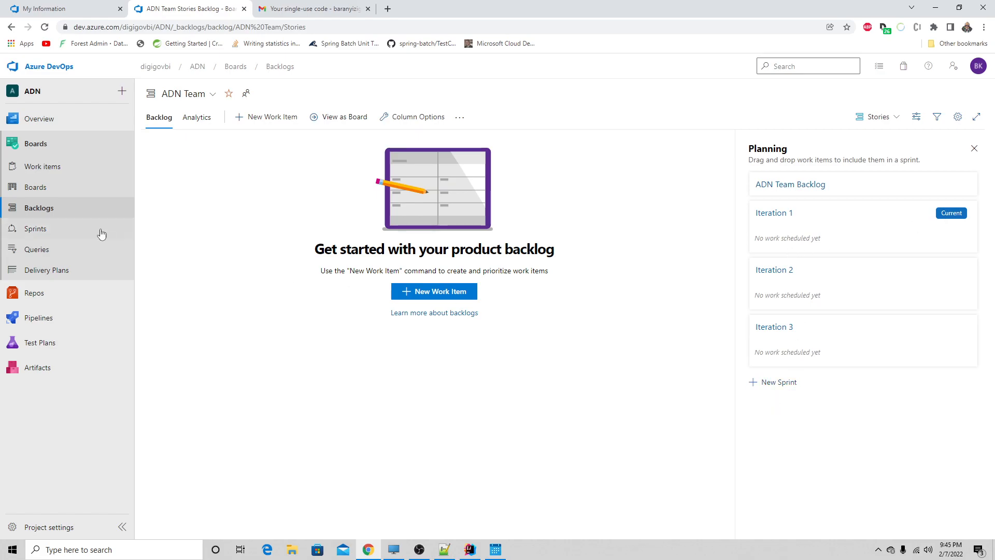
click(53, 188)
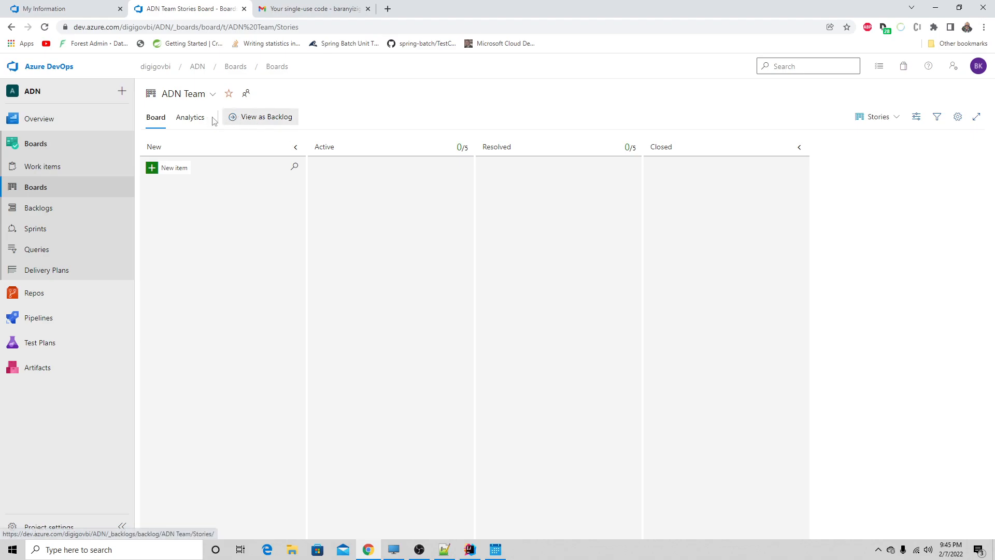
click(258, 120)
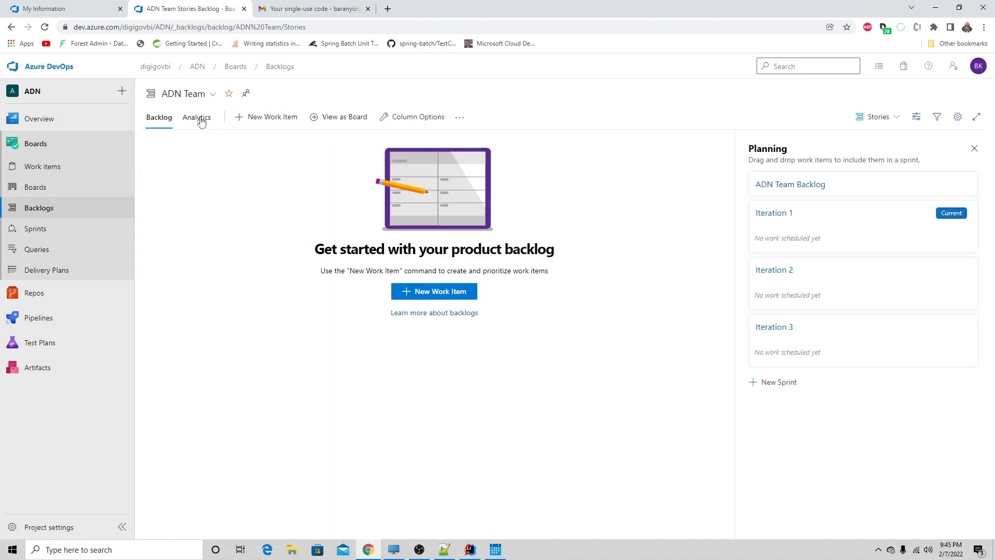
click(194, 101)
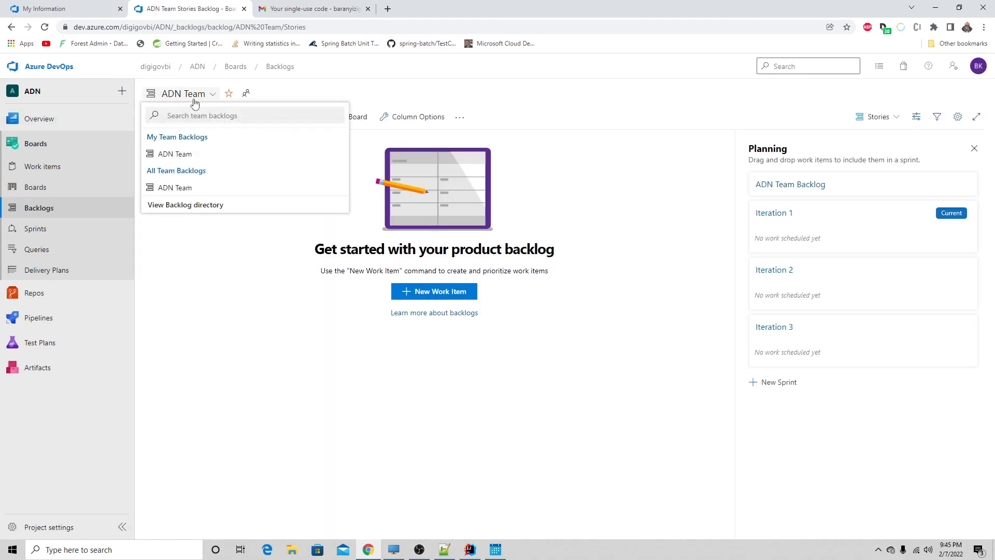
click(50, 188)
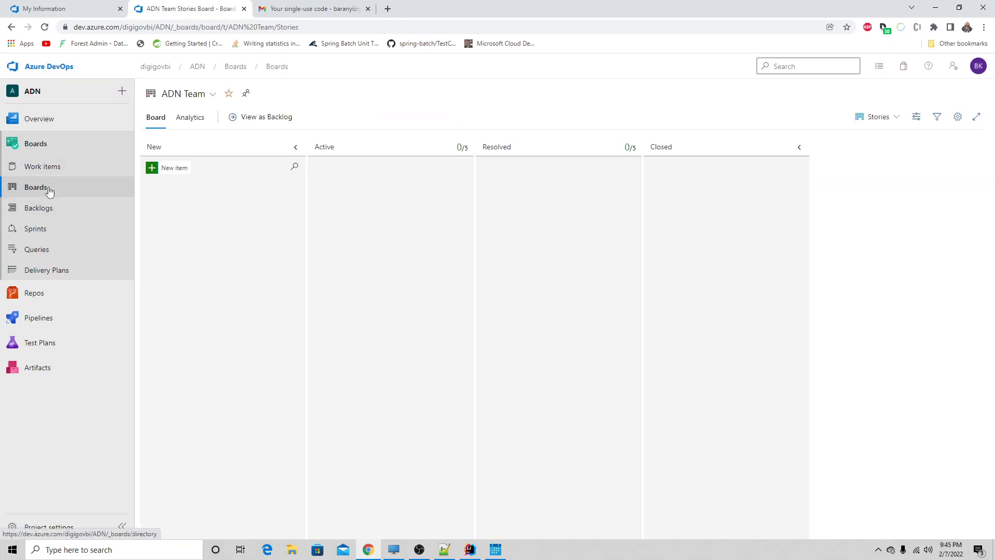
- Add a user story titled "test" to the board's New column and delete it again
click(169, 172)
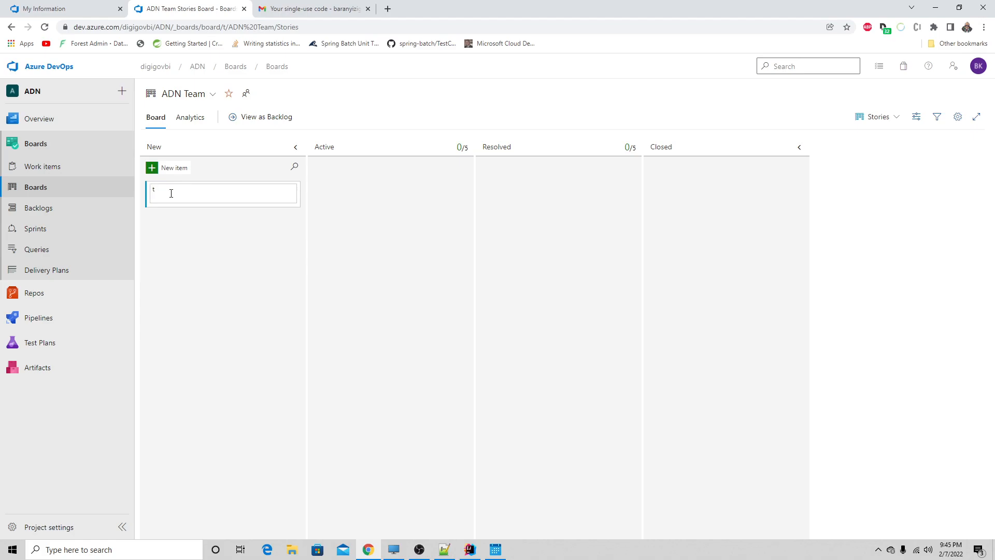
key(Return)
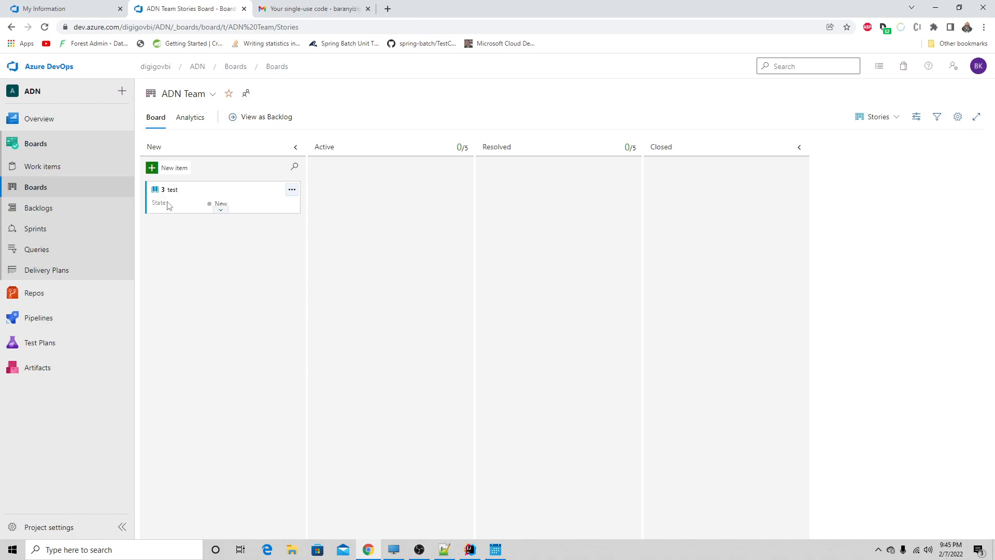
click(292, 191)
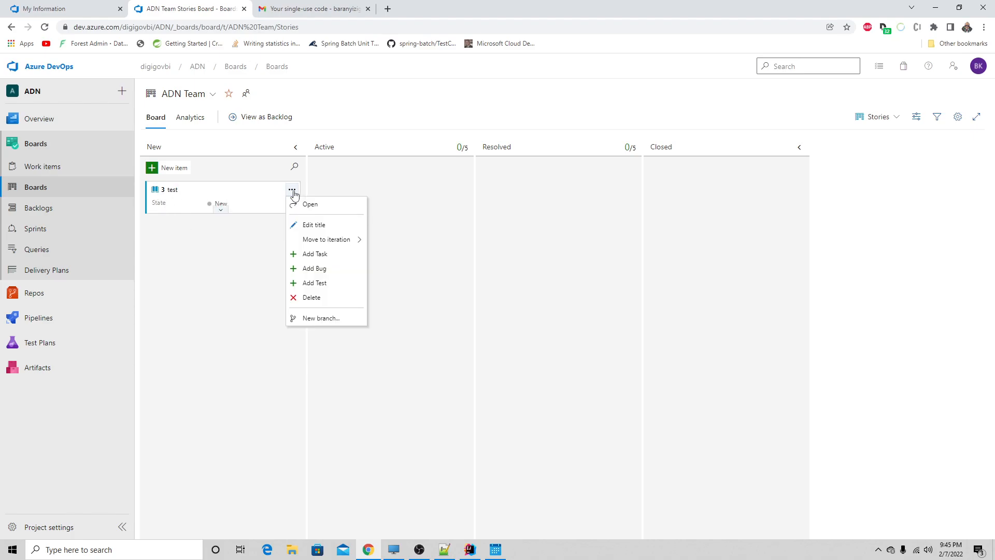
click(310, 298)
click(539, 344)
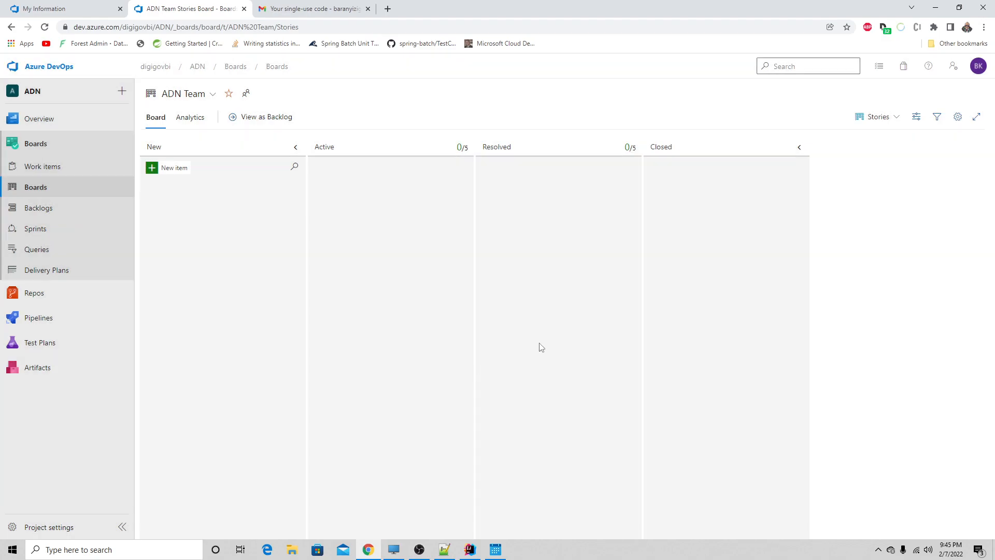
- Change the ADN team's board from the Stories level to the Features level
click(889, 116)
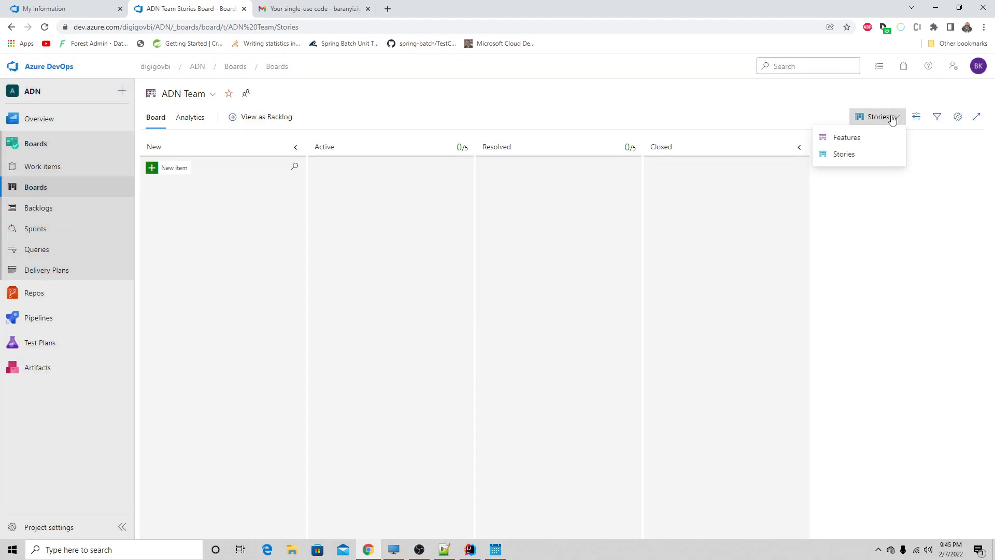
click(854, 138)
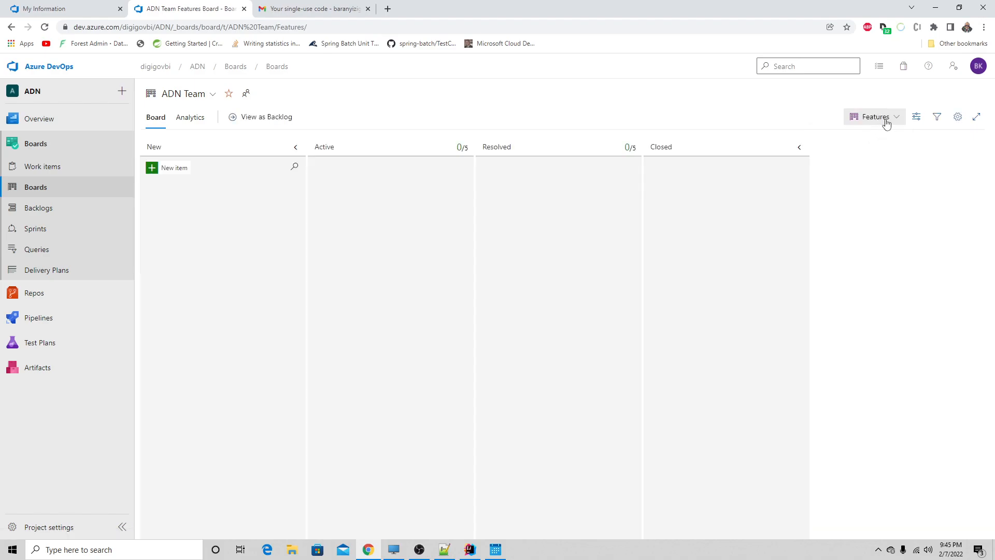
- Switch the ADN team's board to the Stories level and check its analytics, ending back on the board
click(886, 122)
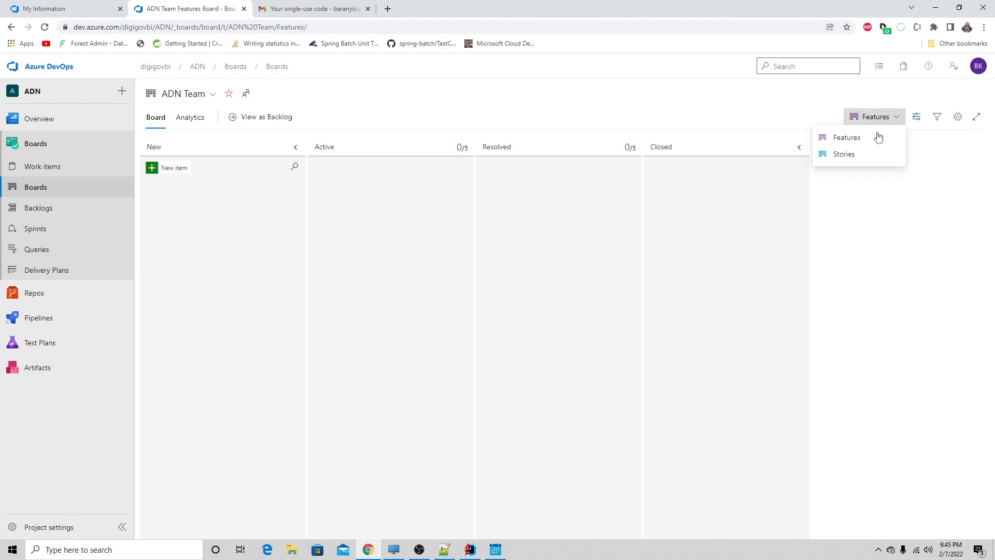
click(846, 154)
click(915, 117)
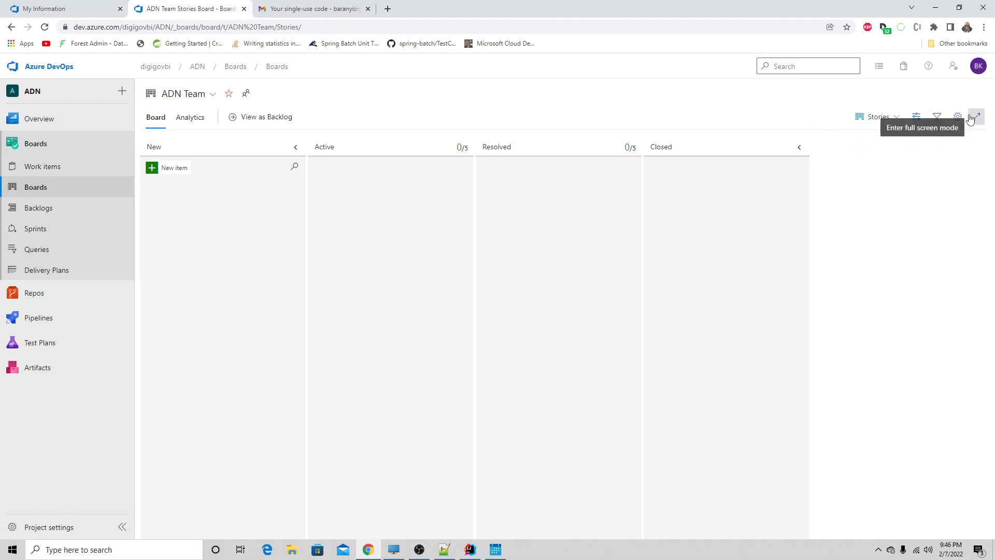
click(191, 118)
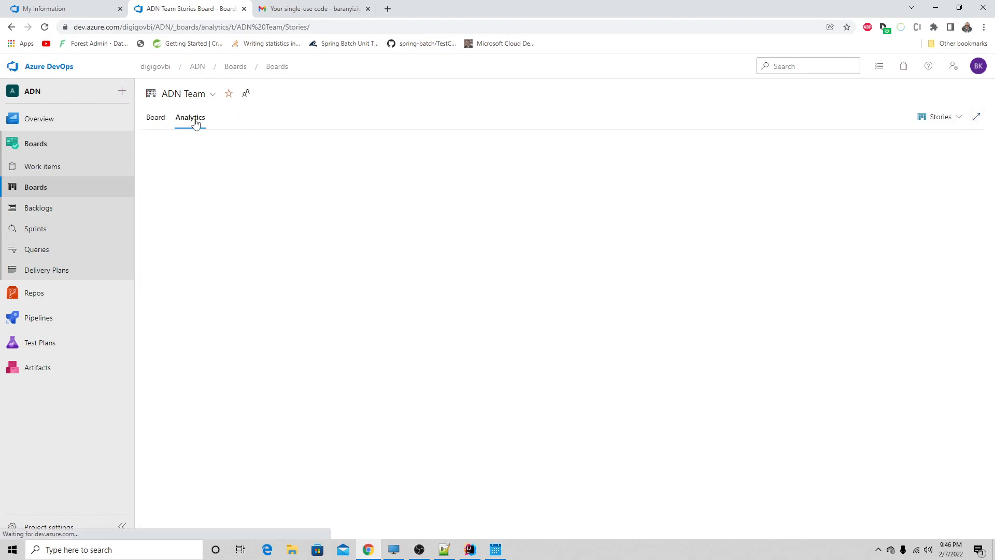
click(157, 120)
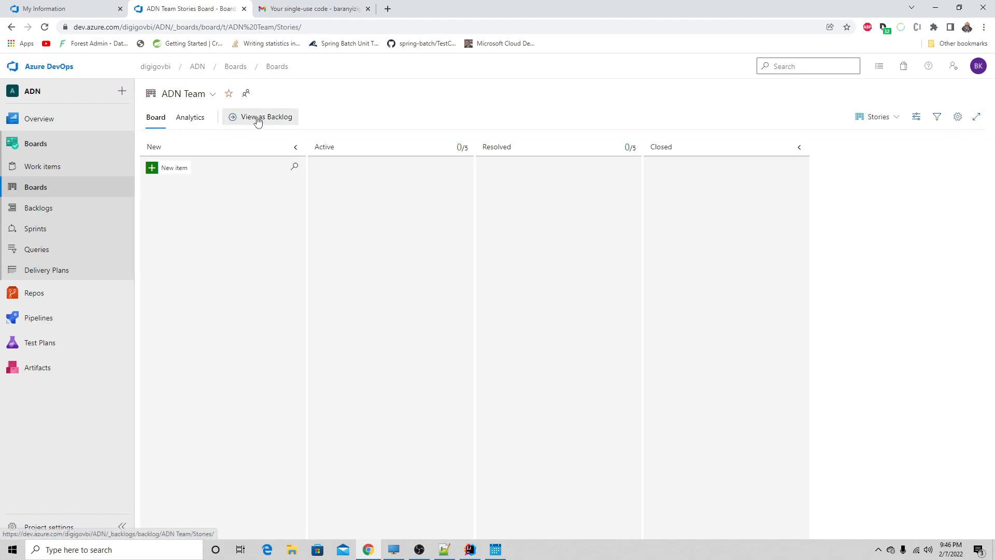
- Create a new epic from the work items list and title it "Authentification & Authorization Agent"
click(50, 166)
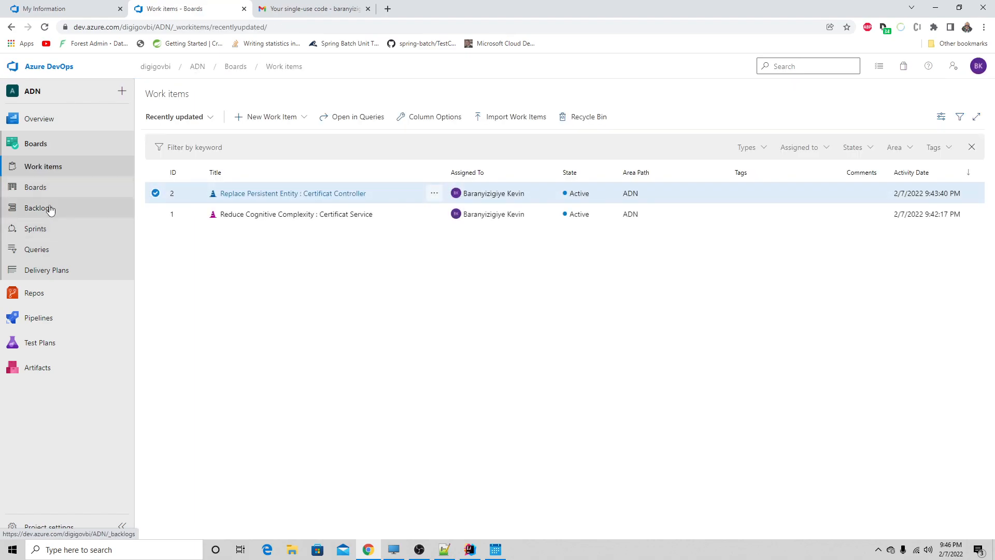
click(242, 124)
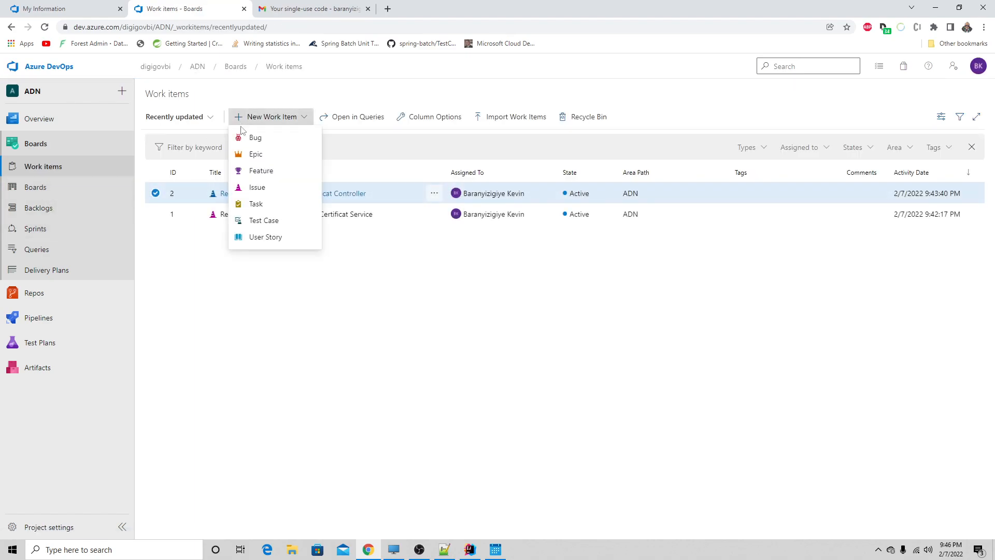
click(251, 152)
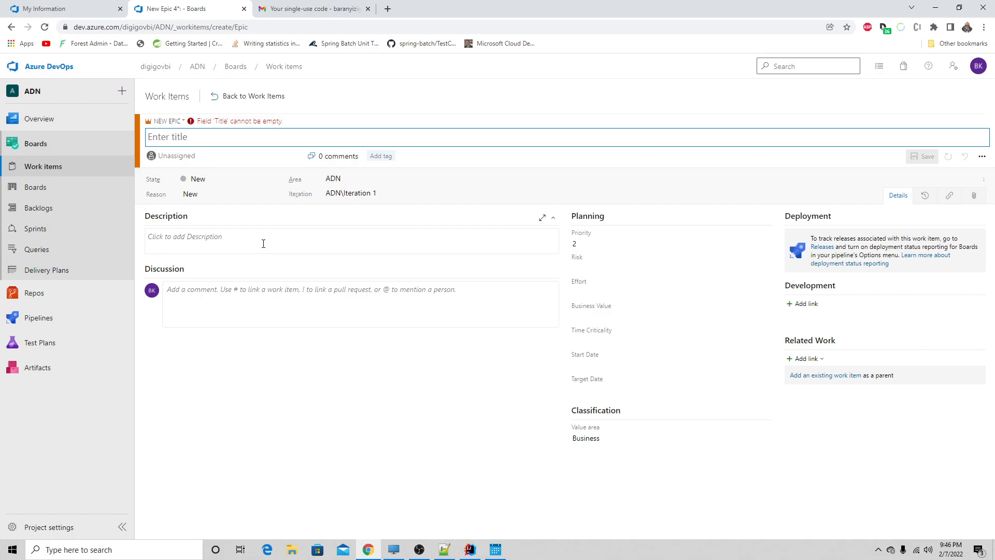
text(Authori)
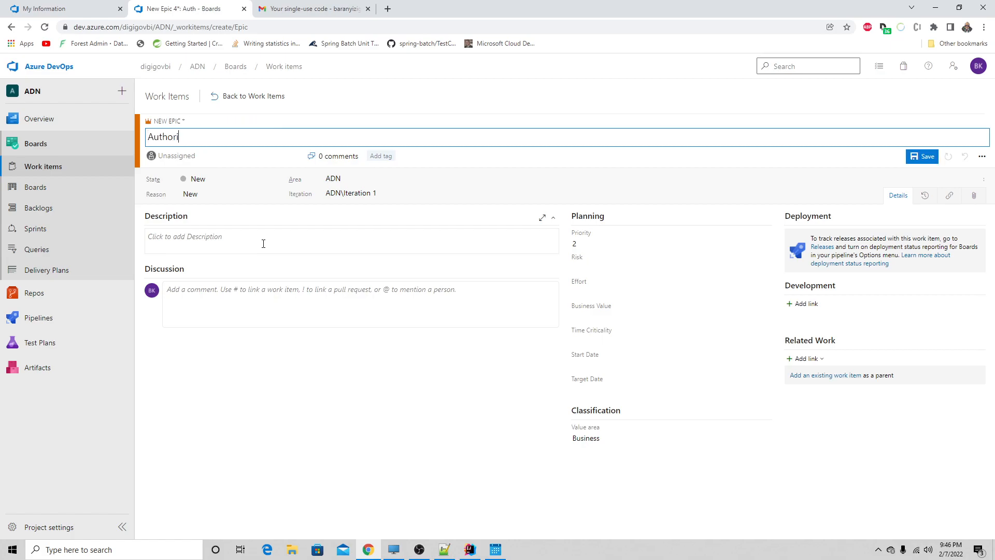
key(BackSpace)
text(entific)
text(ation )
text(& Ay)
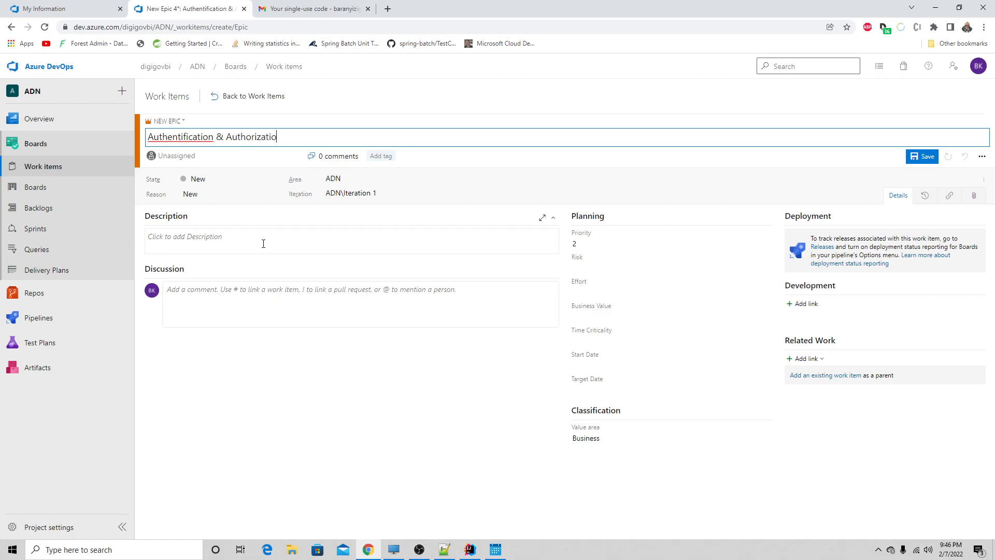
text(Agent)
- Correct the first word of the epic's title to "Authentication" and save the epic in the New state
right_click(197, 138)
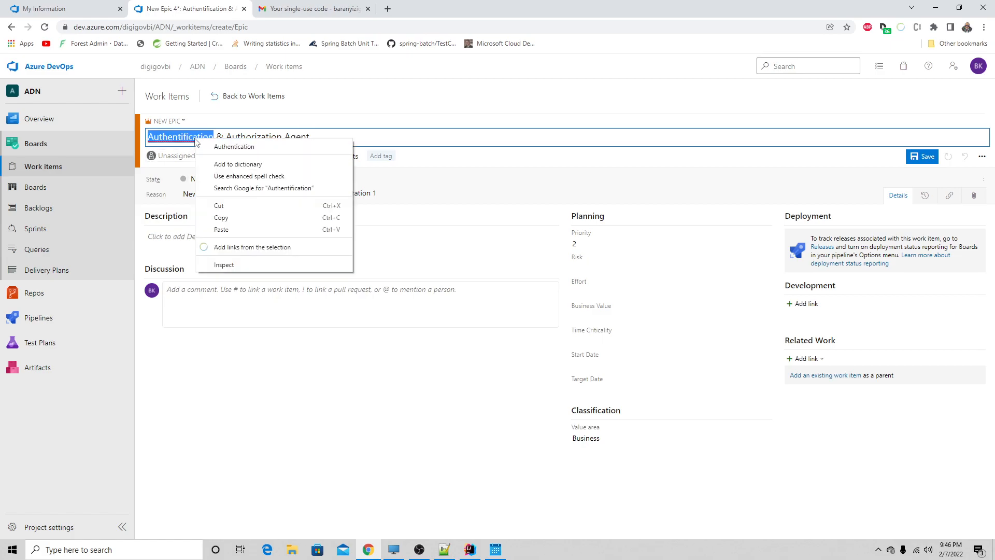
click(235, 146)
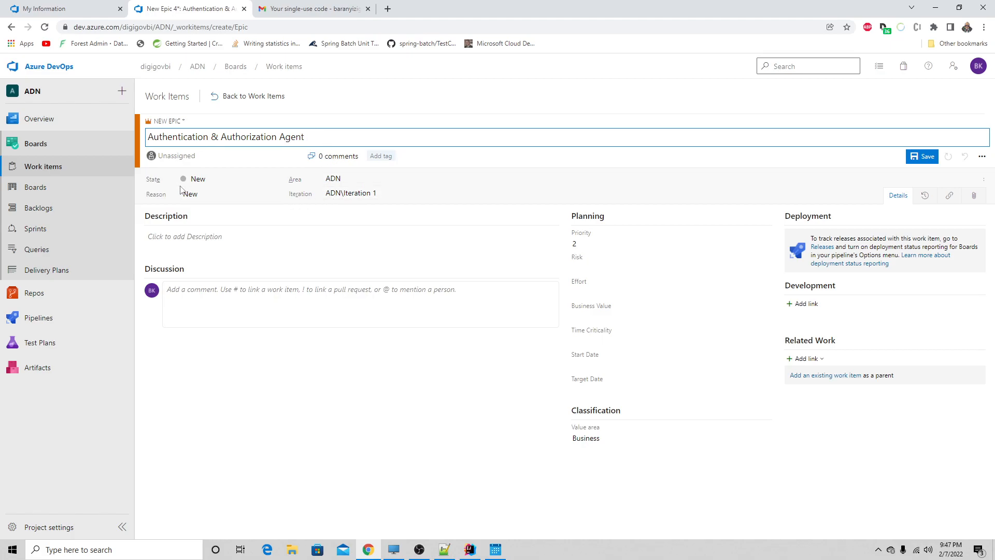
click(202, 180)
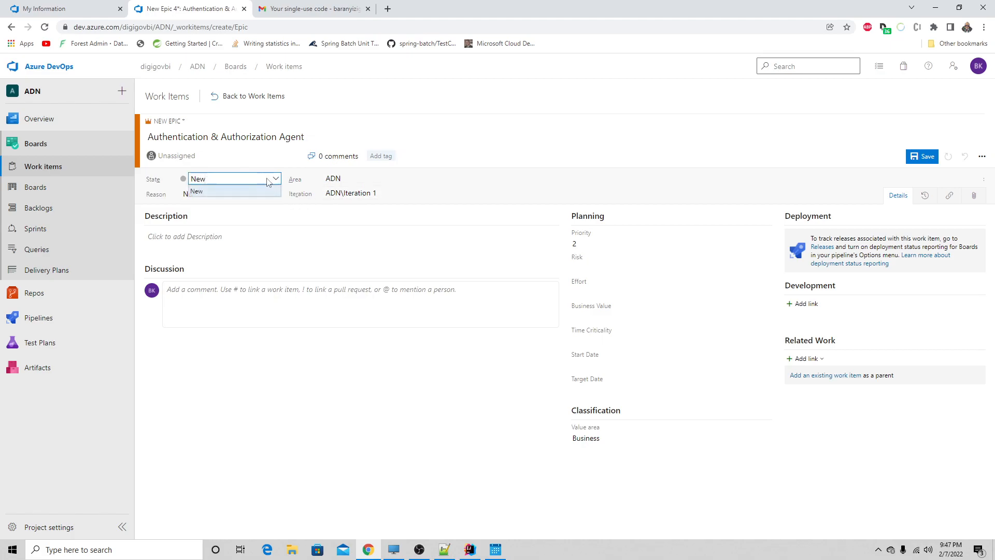
click(920, 158)
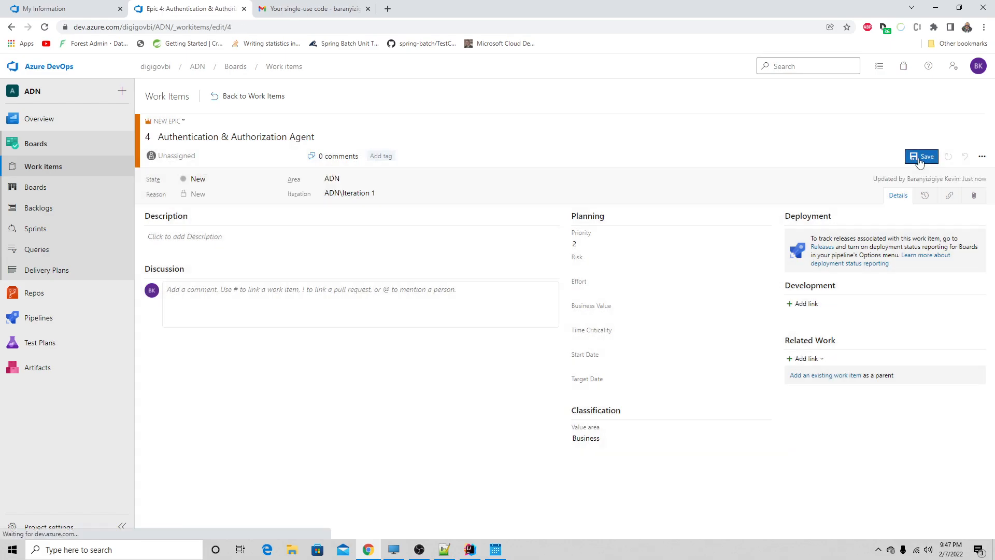
- Look for the epic on the ADN team's board at the Features and Stories levels, ending on Stories
click(58, 186)
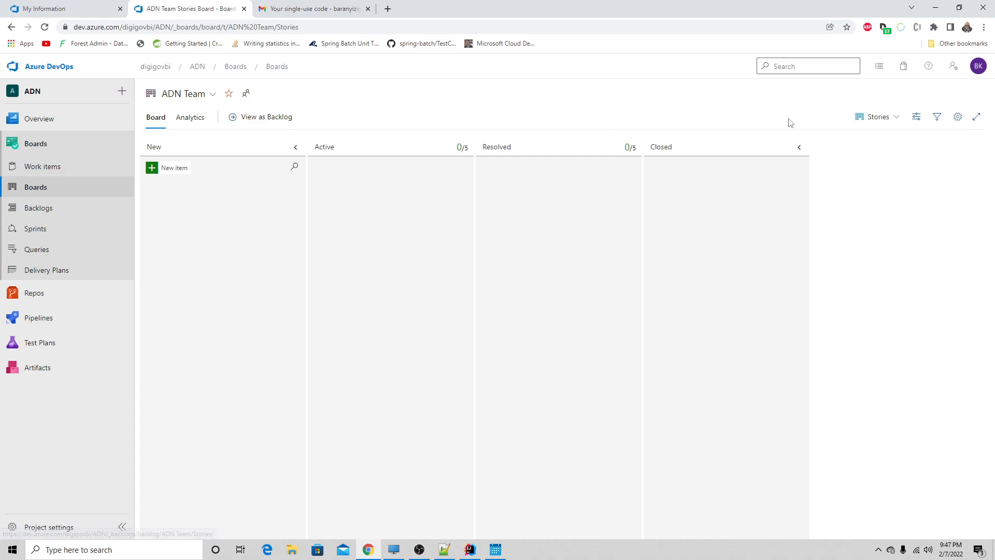
click(872, 117)
click(848, 139)
click(875, 119)
click(850, 155)
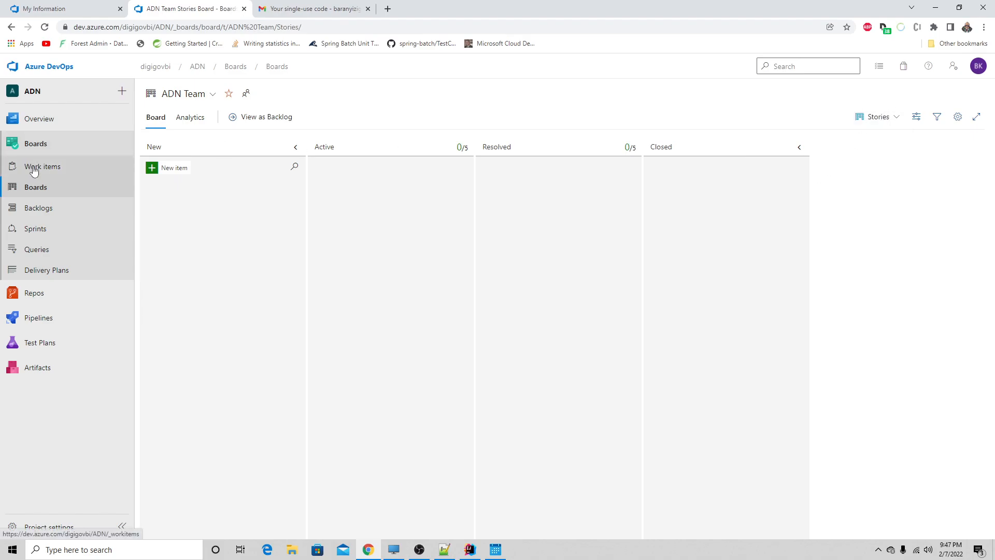
- Examine the user story entry form in the ADN team's Stories backlog and dismiss it without adding a story
click(34, 209)
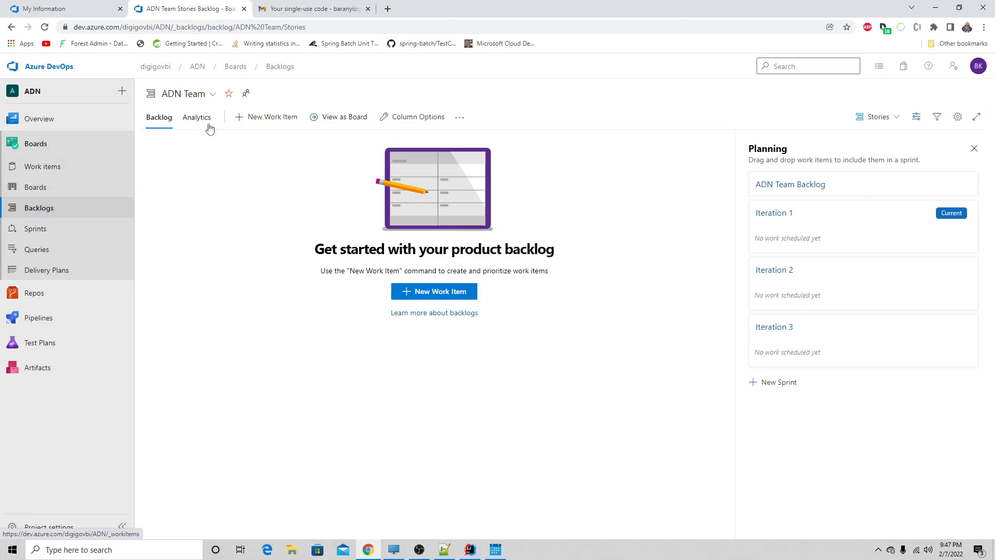
click(244, 119)
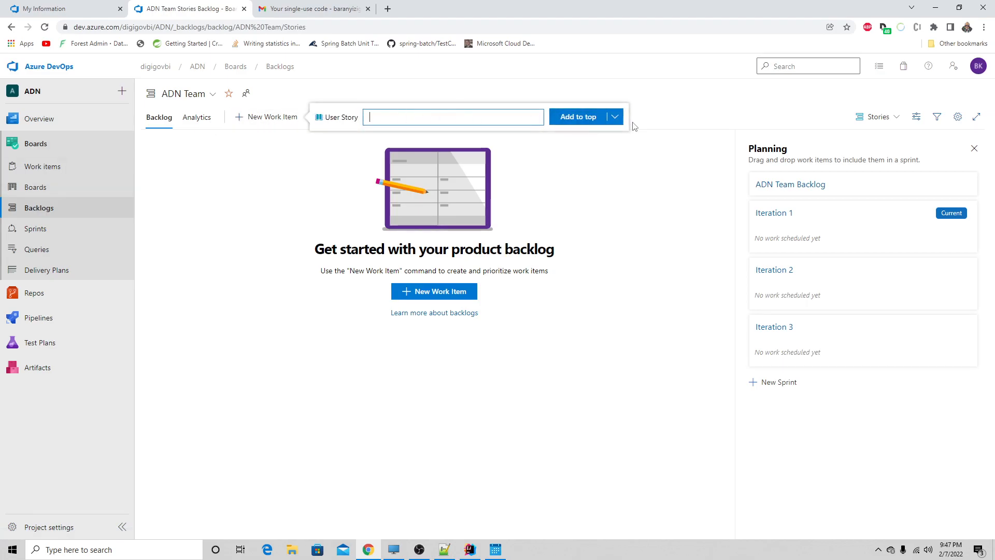
click(615, 118)
click(615, 123)
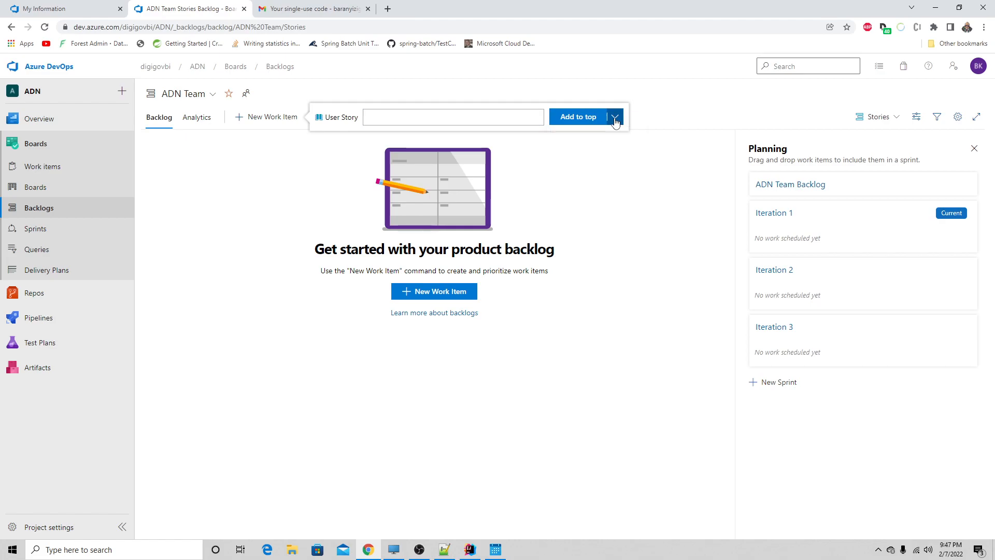
click(630, 179)
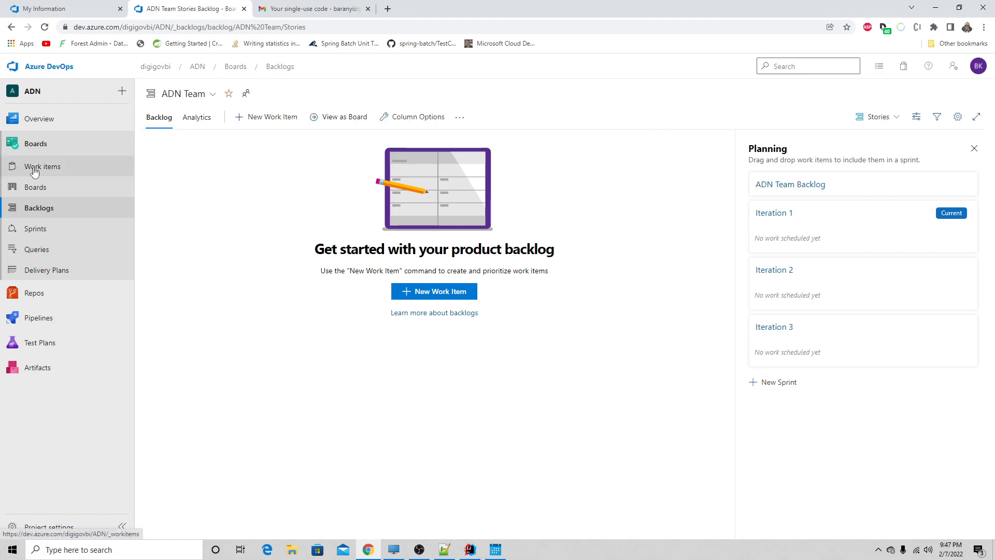
- Check the Stories board again and open the "Authentication & Authorization Agent" epic from the work items list
click(35, 189)
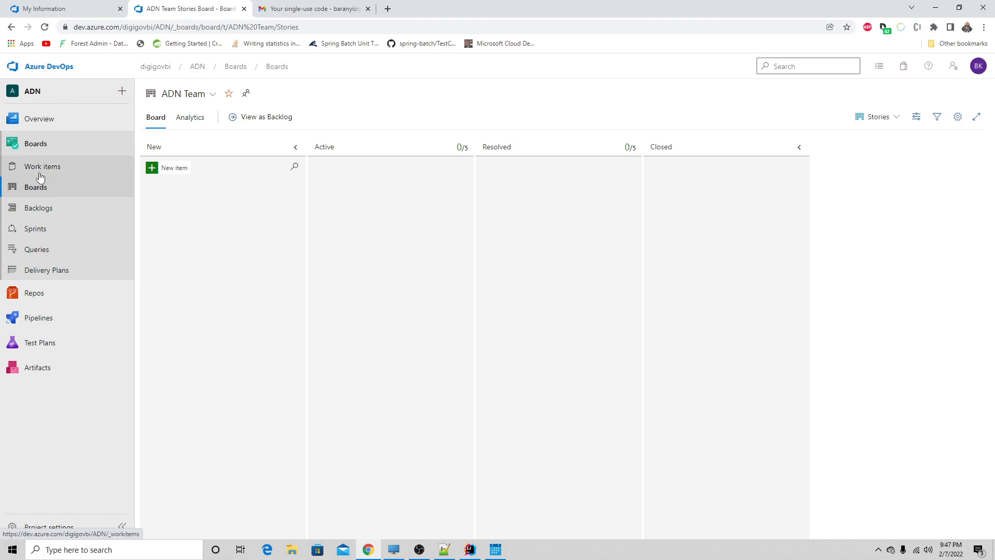
click(39, 172)
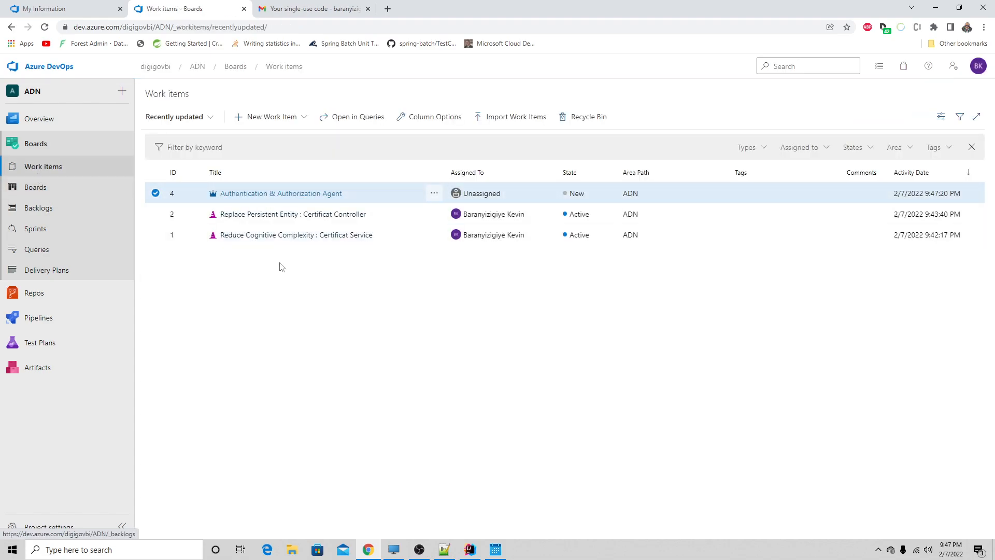
click(280, 194)
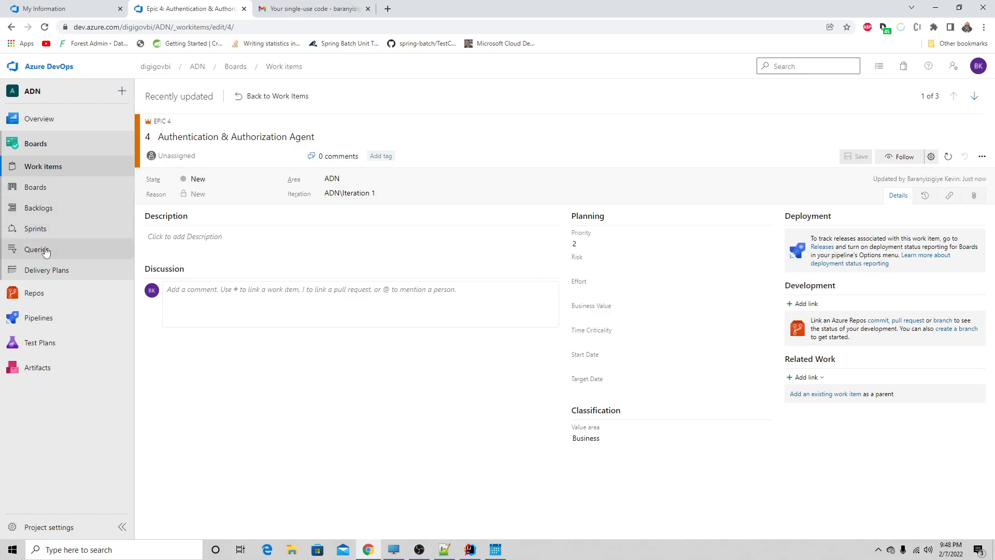
- Look through the project's delivery plans and queries, and examine the ADN team's Iteration 1 sprint backlog
click(48, 274)
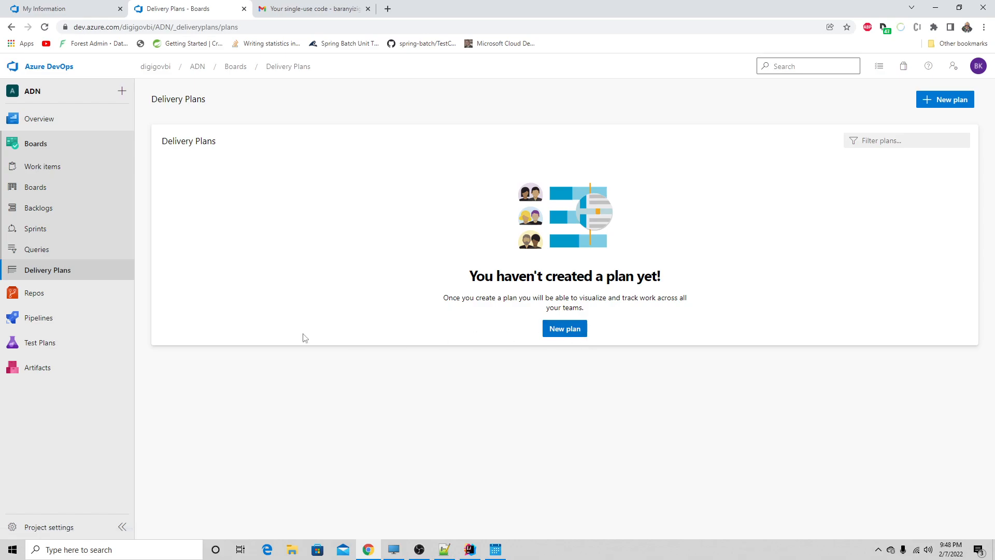
click(77, 254)
click(44, 237)
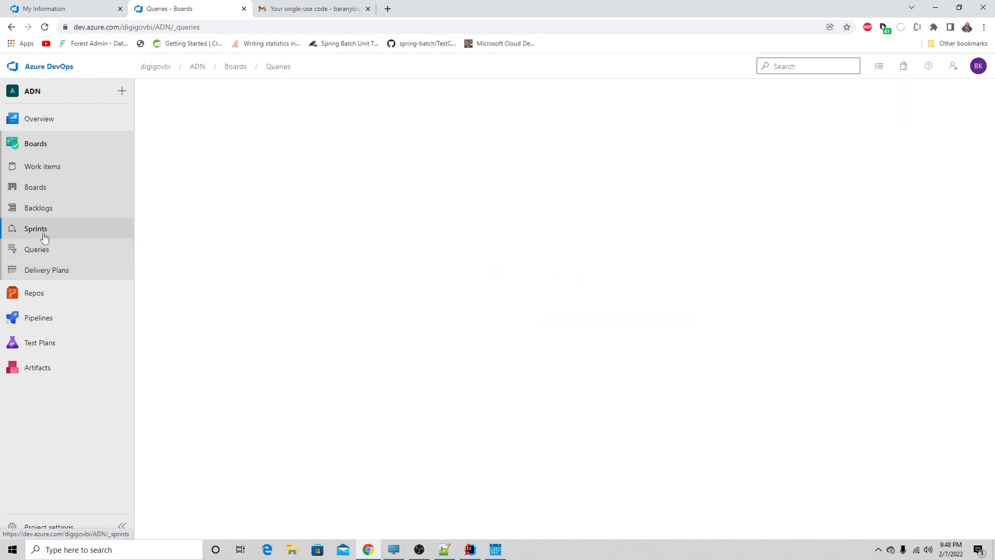
click(206, 120)
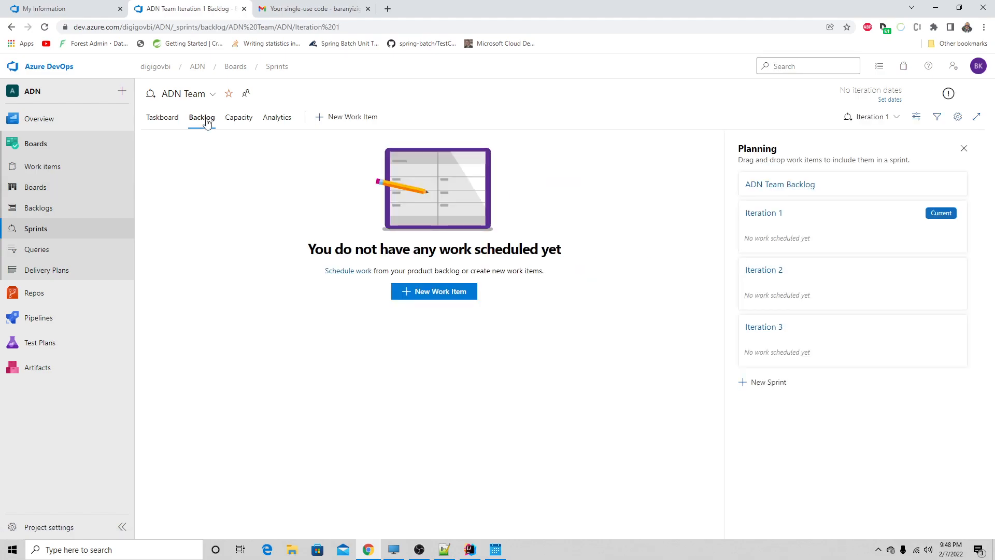
click(764, 212)
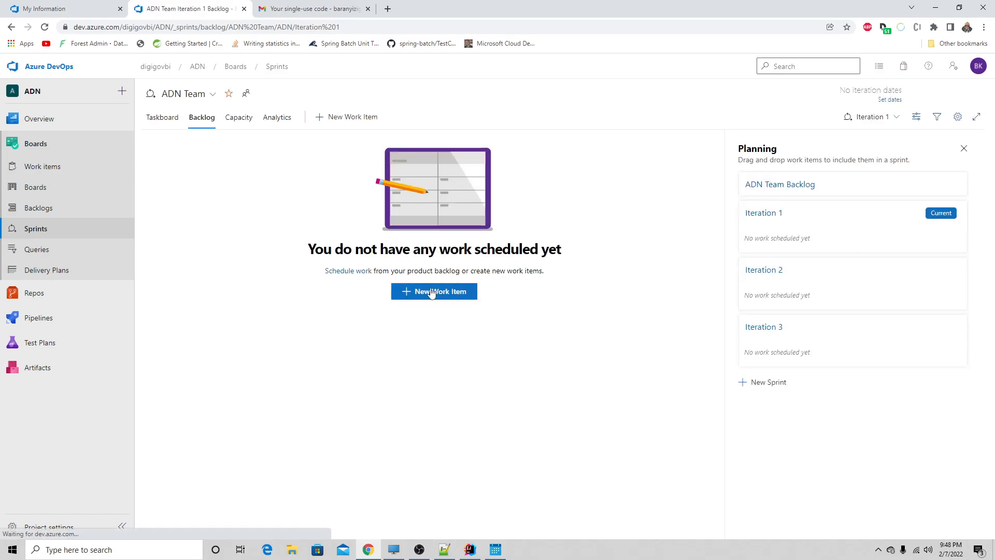
- Go from scheduling sprint work to the team's product backlog and examine its user story entry, analytics and planned iterations
click(345, 277)
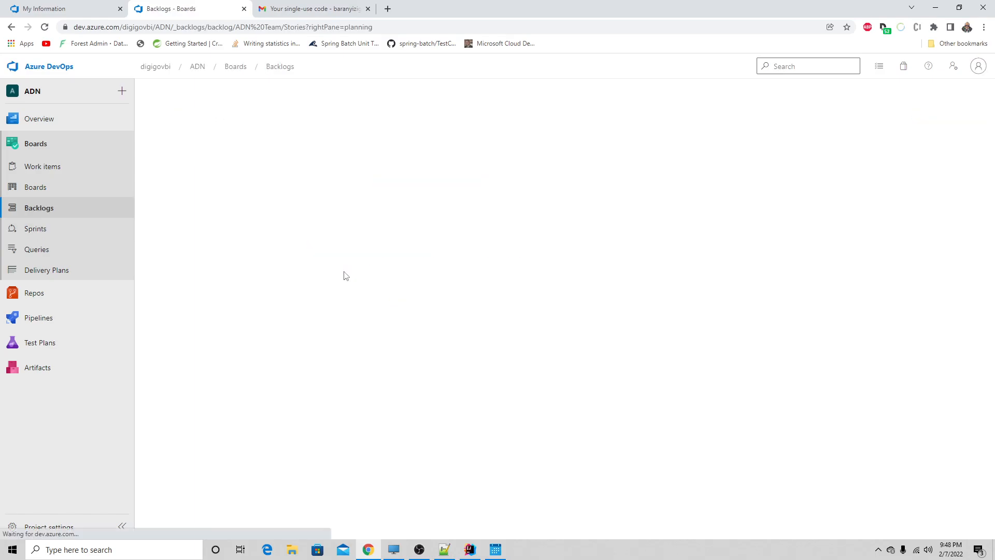
click(399, 291)
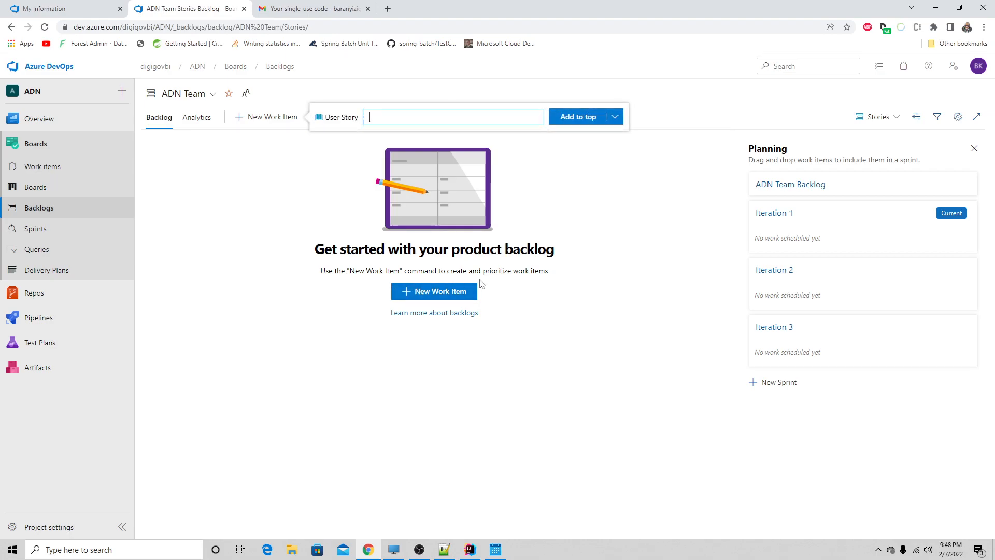
click(569, 283)
click(204, 120)
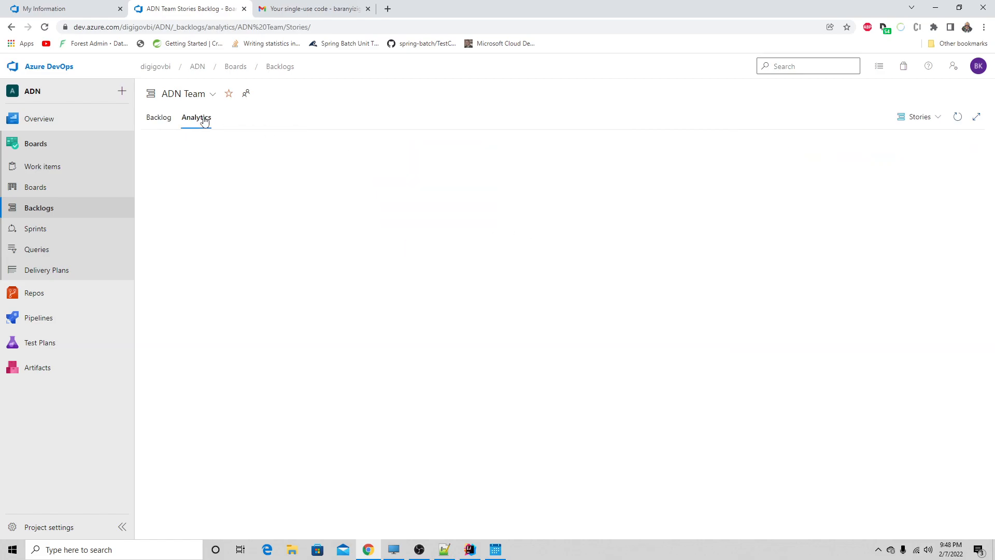
click(155, 120)
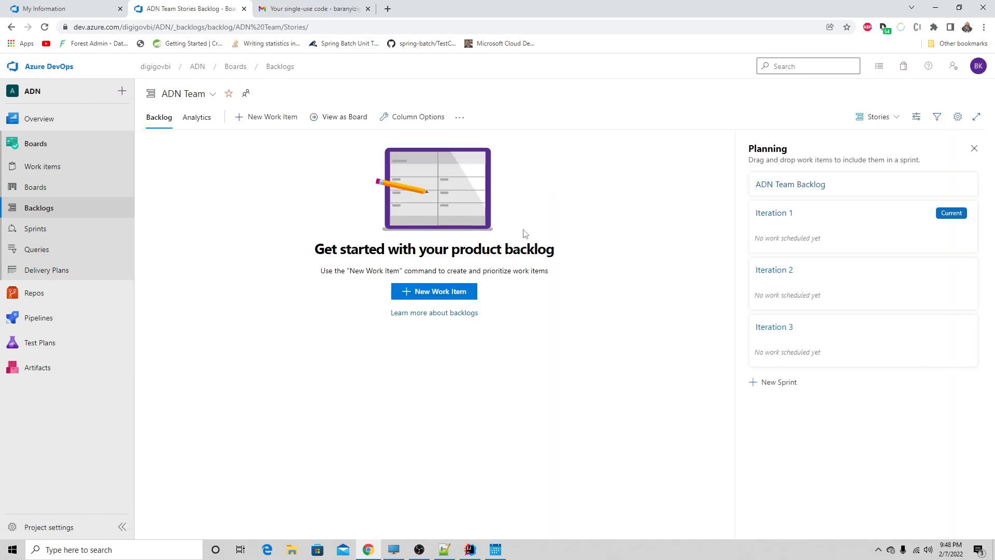
click(787, 188)
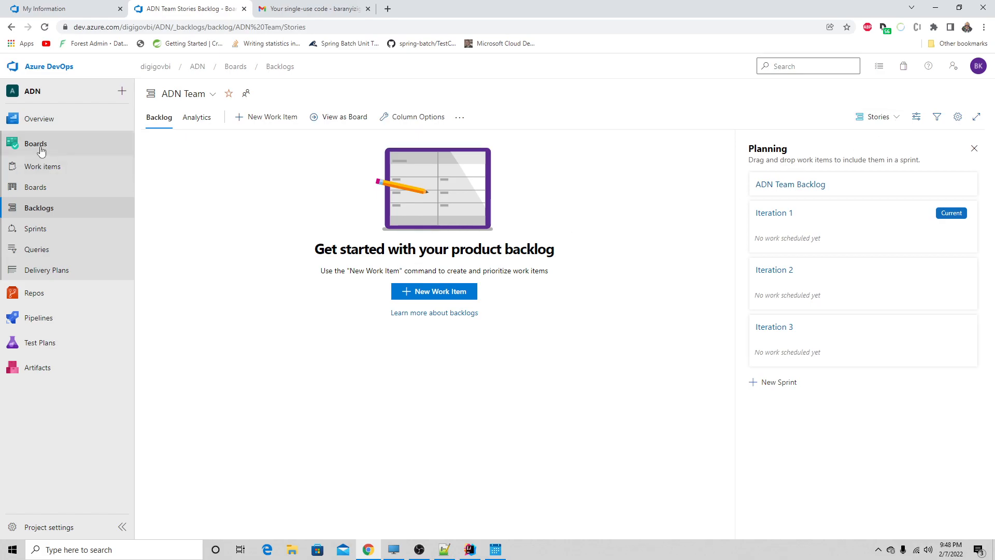
- Compare the Iteration 1 sprint's taskboard and backlog with the ADN team's Stories backlog, ending on the team backlog
click(35, 228)
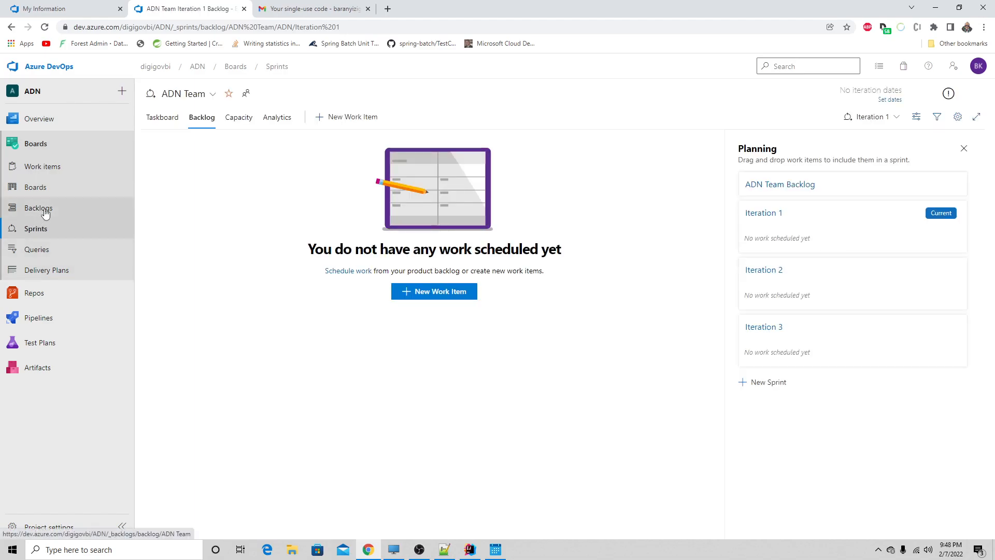
click(43, 208)
click(46, 232)
click(167, 122)
click(201, 120)
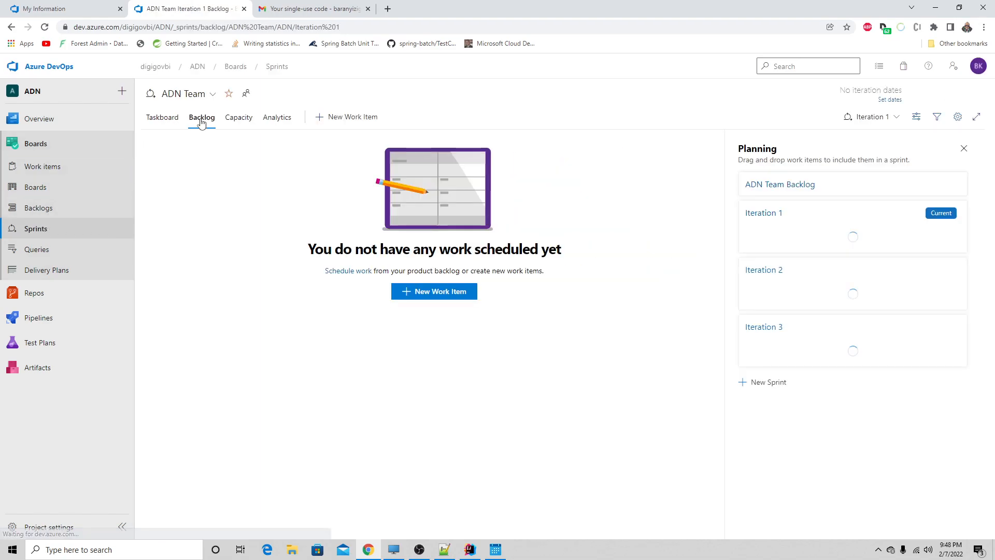
click(167, 124)
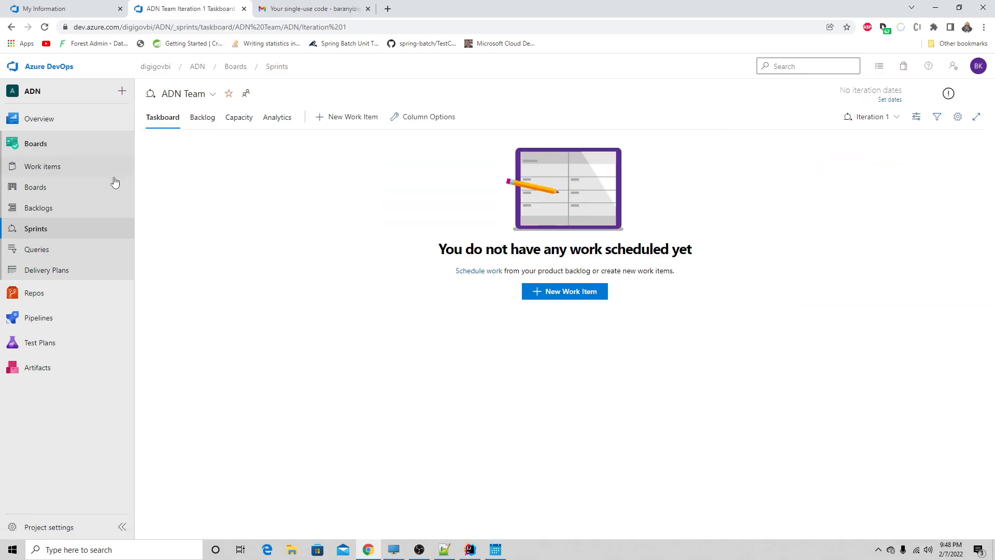
click(46, 213)
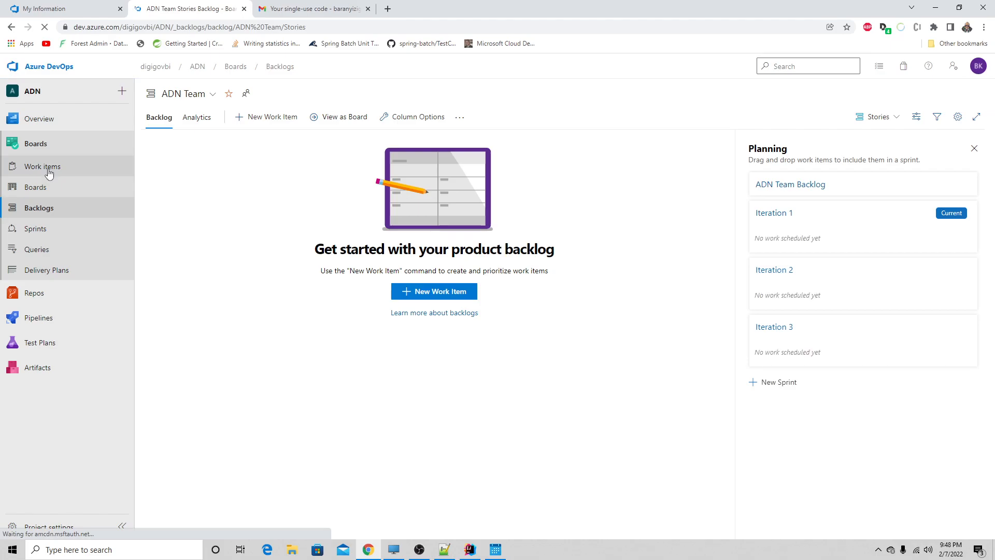
- Examine the recently updated work items, the project summary, and the ADN Team - Overview dashboard with its list of dashboards
click(54, 170)
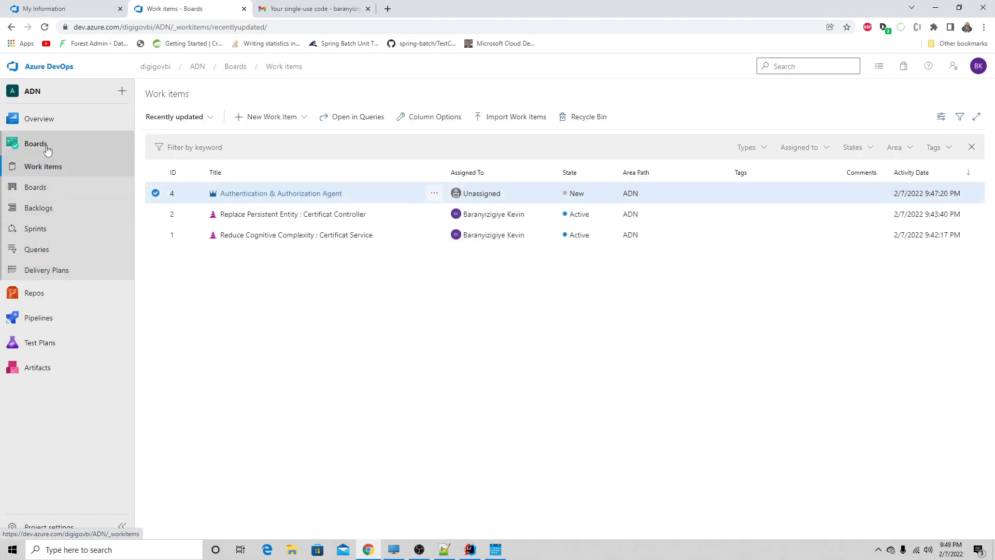
click(39, 124)
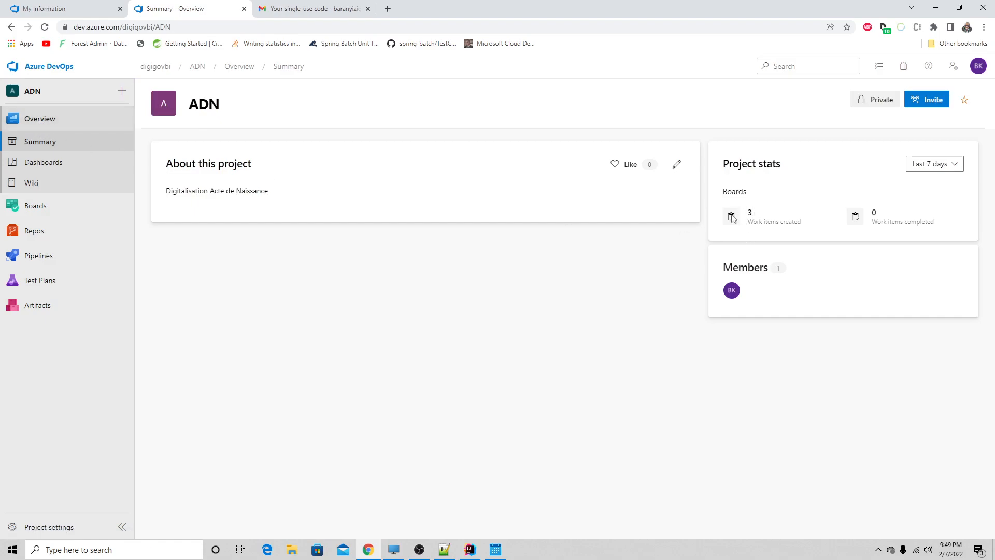
click(122, 91)
click(61, 151)
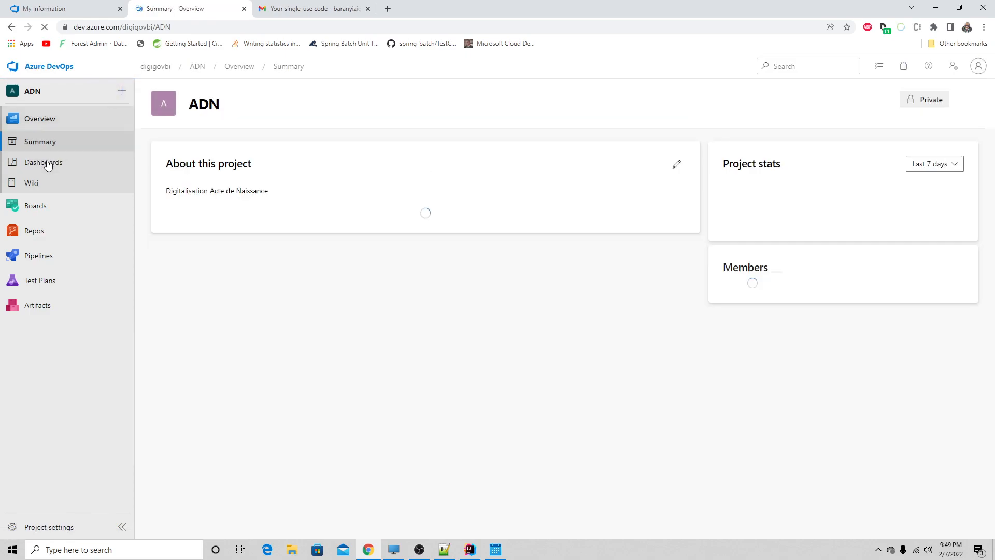
click(48, 163)
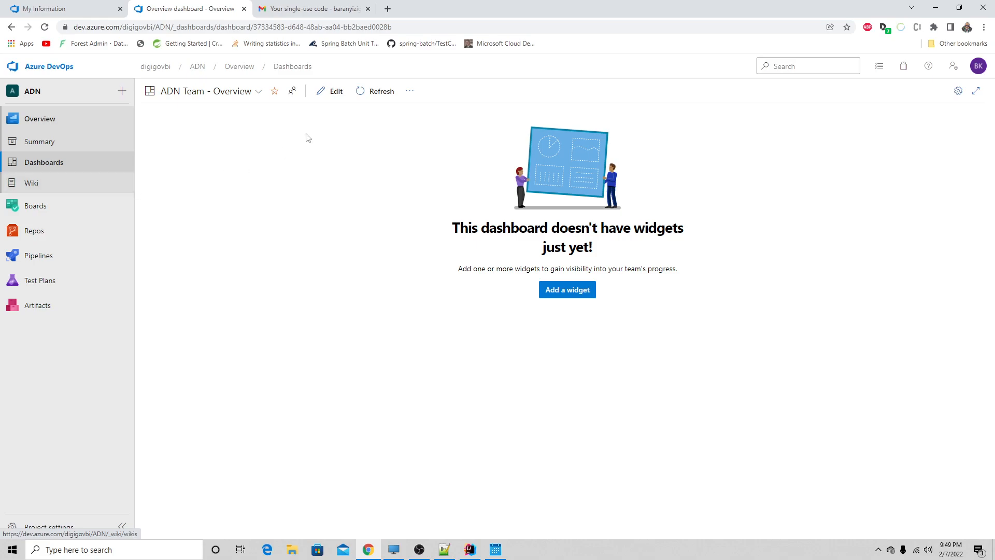
click(261, 99)
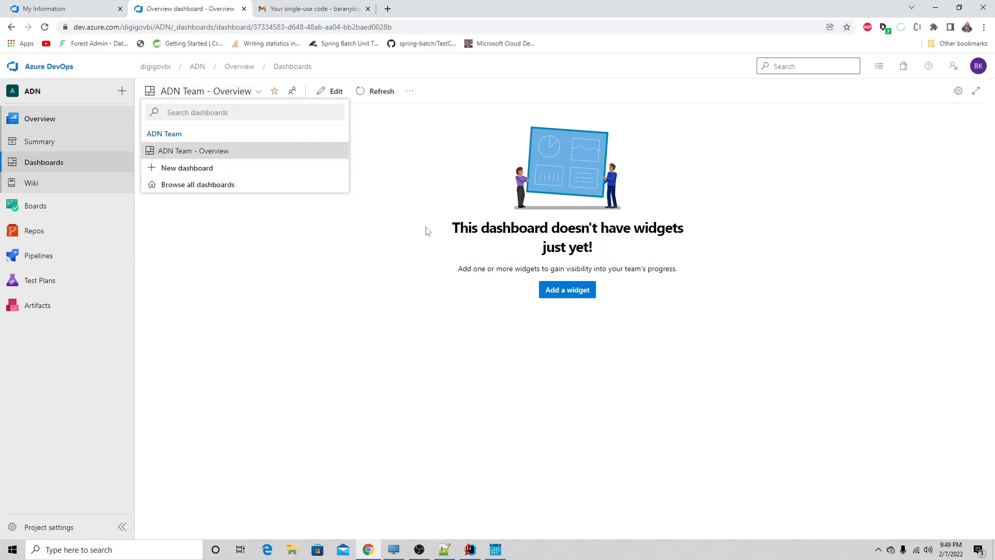
click(393, 239)
- Browse the widget catalogue and place the Assigned to Me widget in the upper-left corner of the ADN Team - Overview dashboard
click(585, 291)
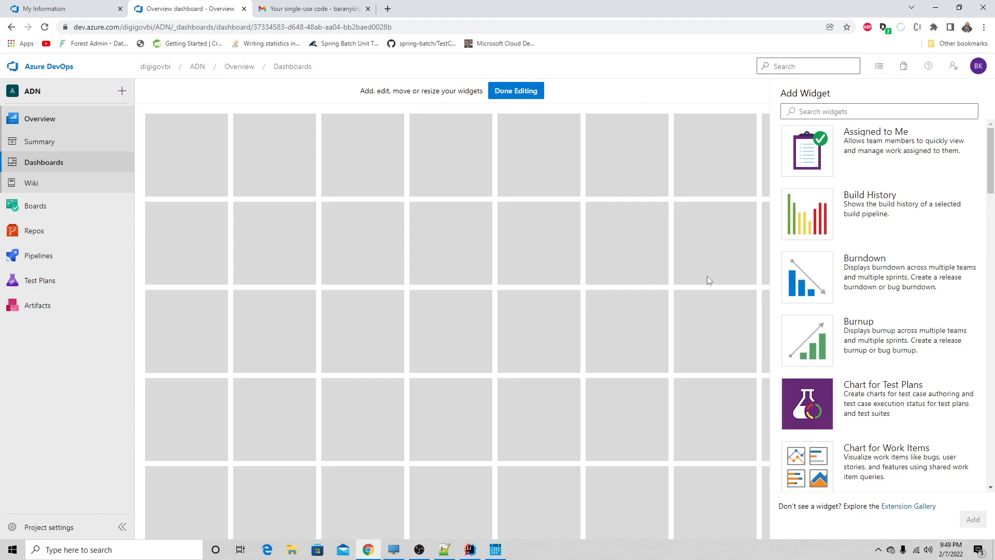
scroll(843, 301, down, 5)
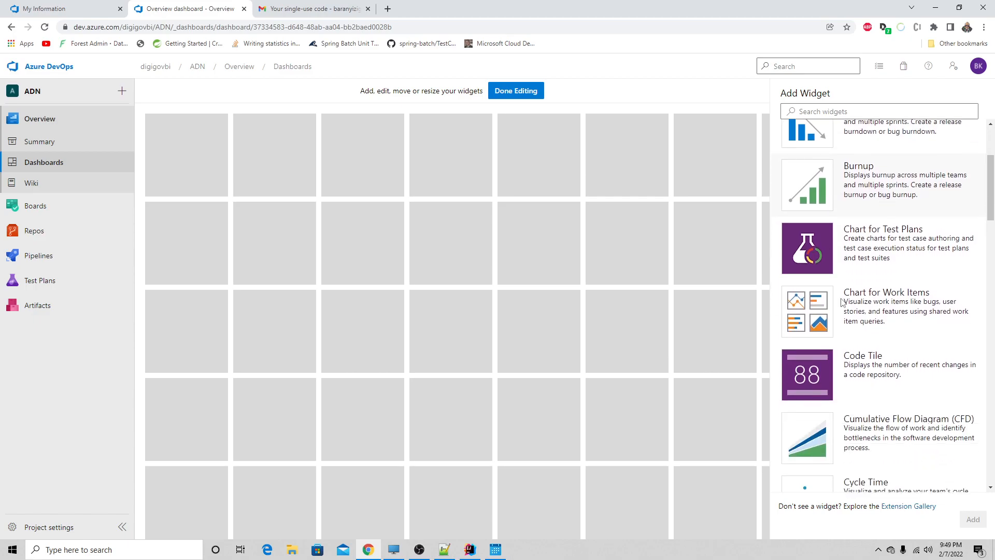
scroll(842, 302, down, 5)
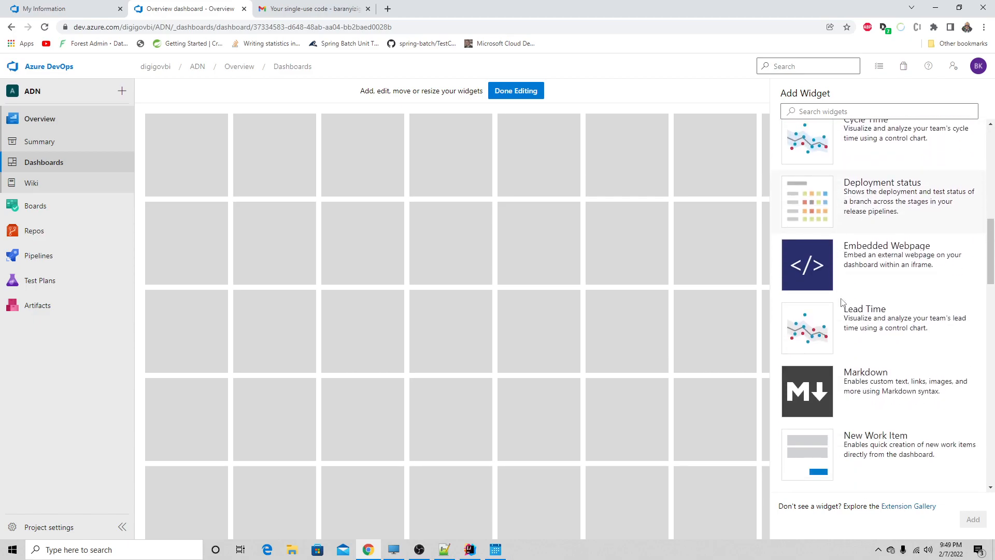
scroll(842, 302, down, 6)
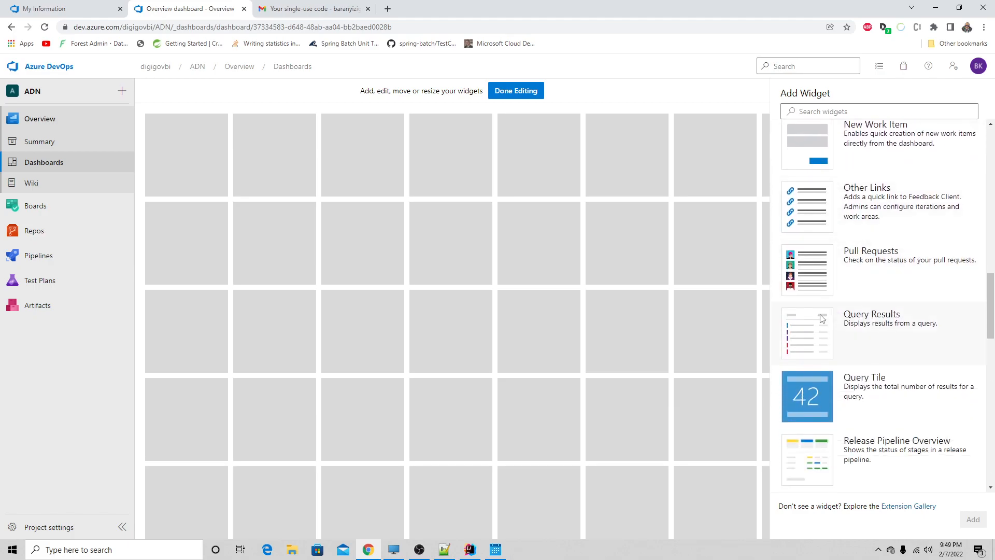
scroll(812, 316, down, 5)
scroll(811, 316, up, 18)
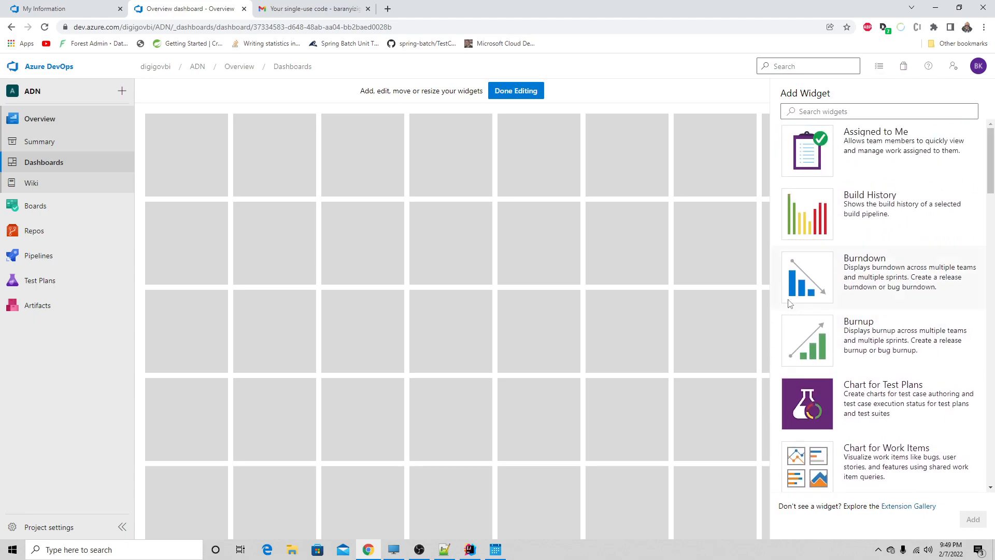
click(812, 153)
drag(812, 158, 150, 111)
mouse_move(306, 197)
mouse_down()
mouse_move(274, 145)
mouse_move(308, 194)
mouse_up()
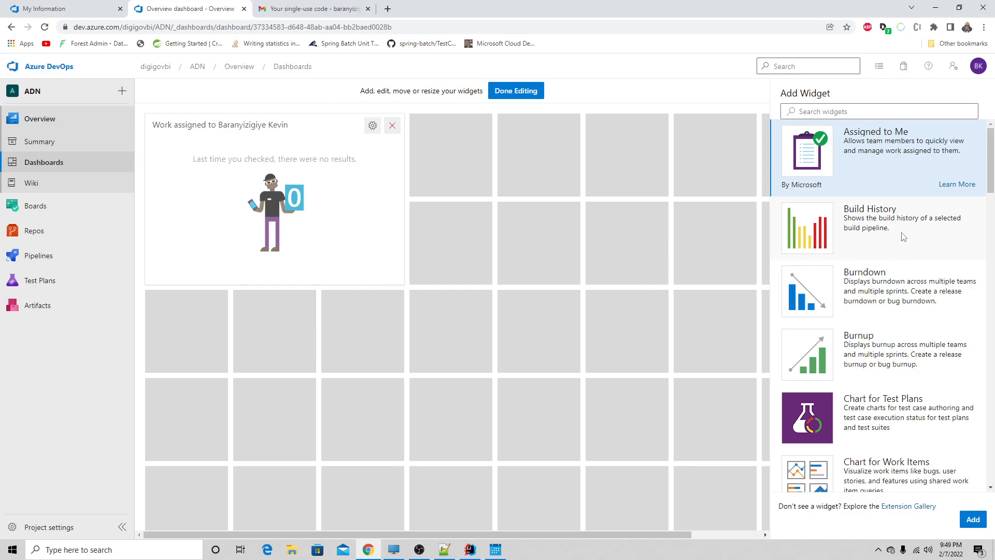
- Add the Code Tile widget to the dashboard, directly beside the Assigned to Me widget
scroll(903, 237, down, 5)
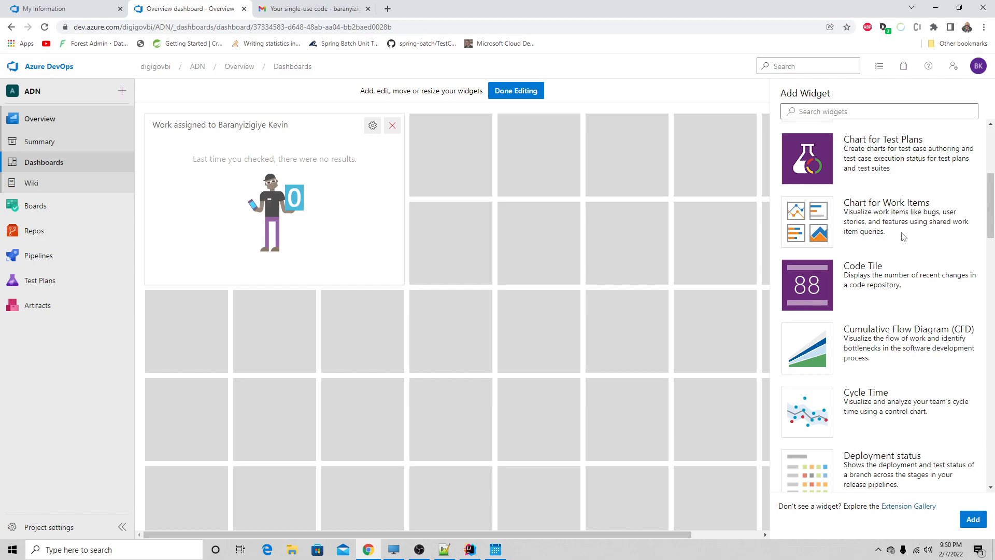
scroll(903, 237, down, 1)
click(904, 237)
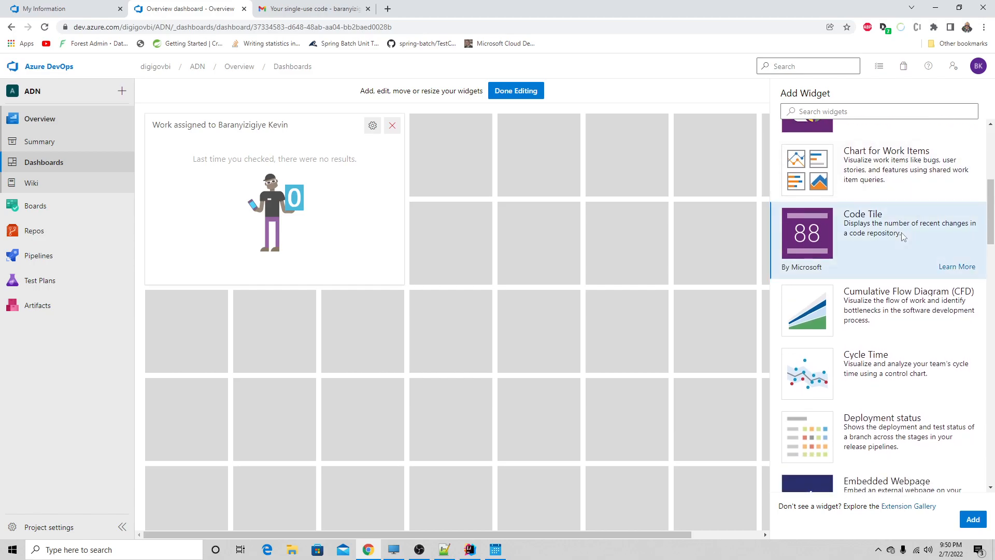
drag(922, 235, 451, 156)
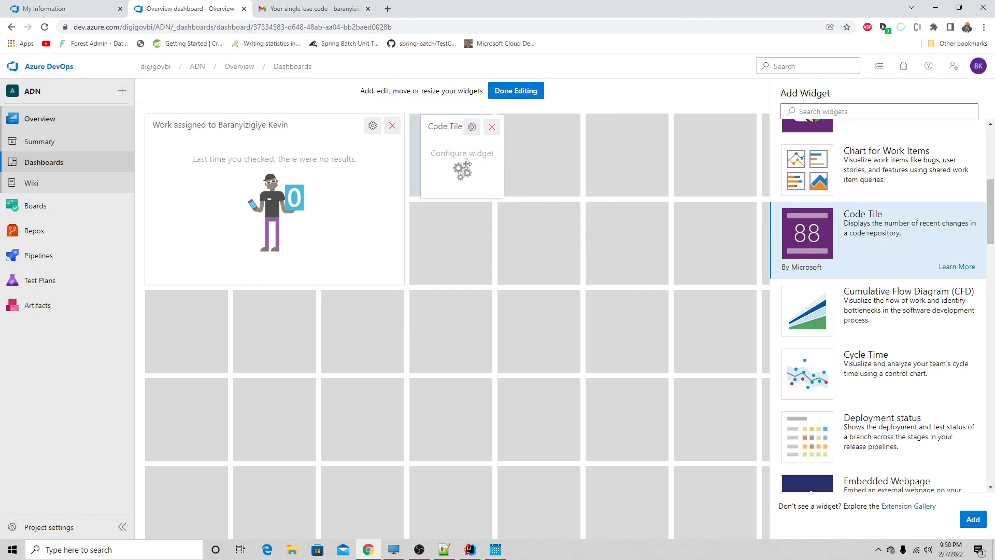
- Look through the remaining dashboard widgets in the catalogue, from Cumulative Flow Diagram to Work Links
scroll(893, 314, down, 2)
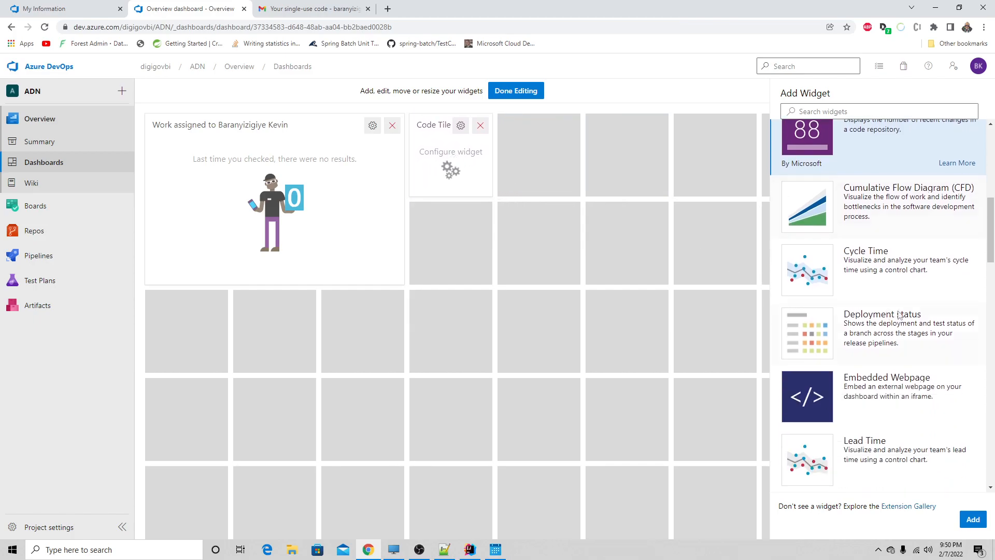
scroll(935, 325, down, 2)
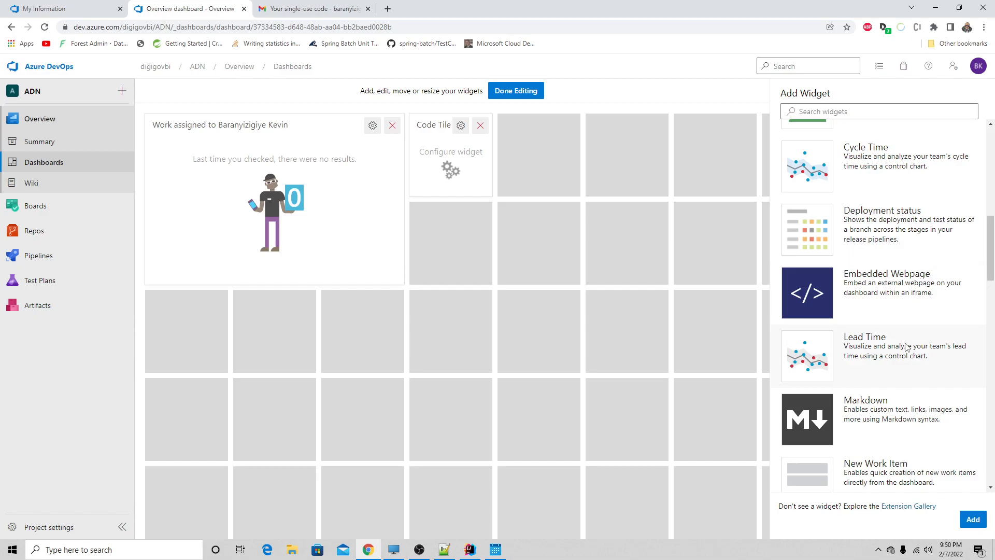
scroll(919, 288, down, 2)
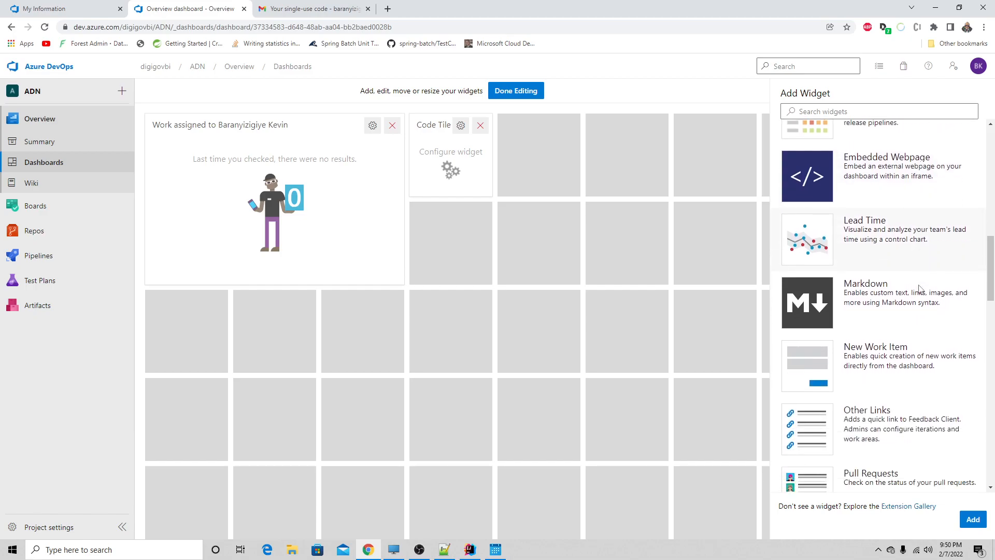
scroll(919, 288, down, 8)
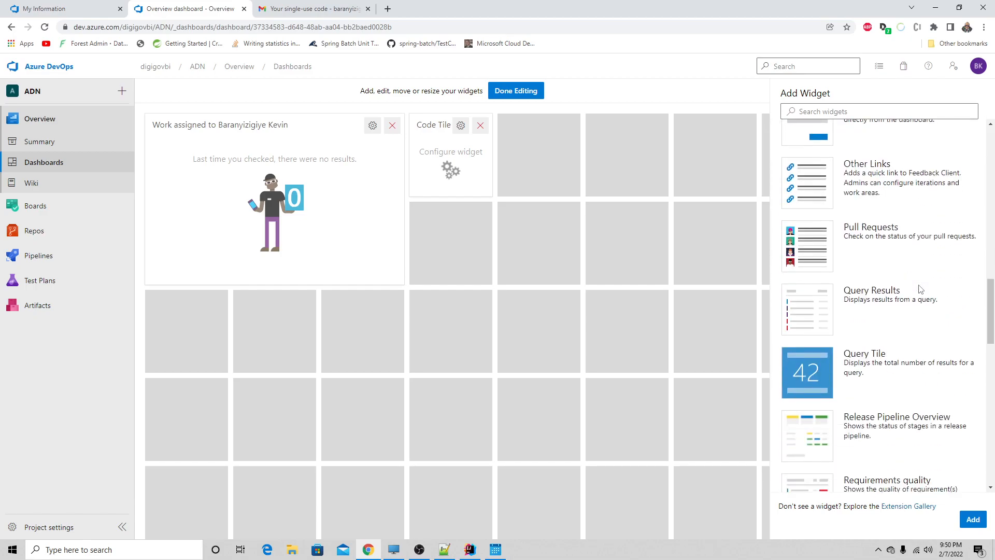
scroll(919, 289, down, 5)
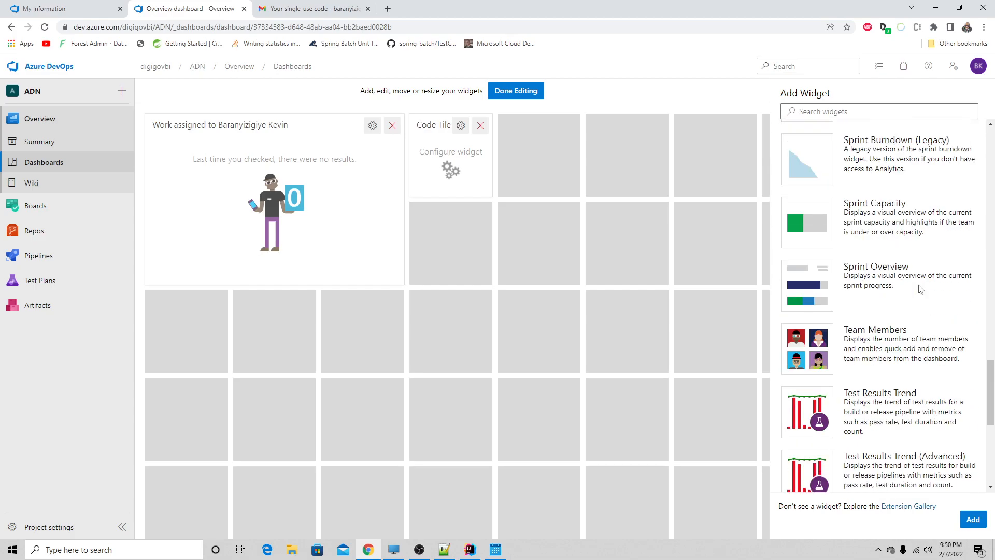
scroll(920, 289, down, 5)
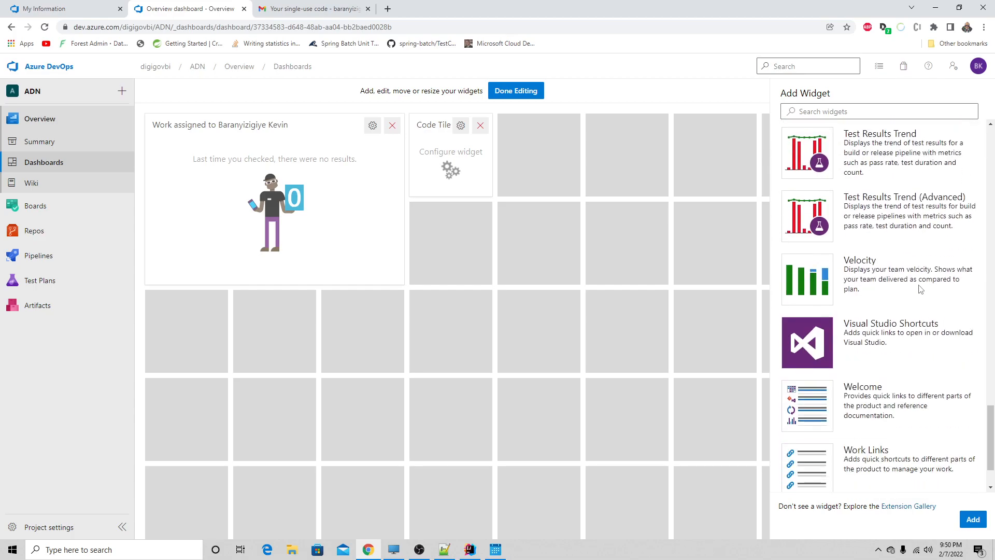
scroll(920, 290, down, 1)
scroll(920, 288, up, 12)
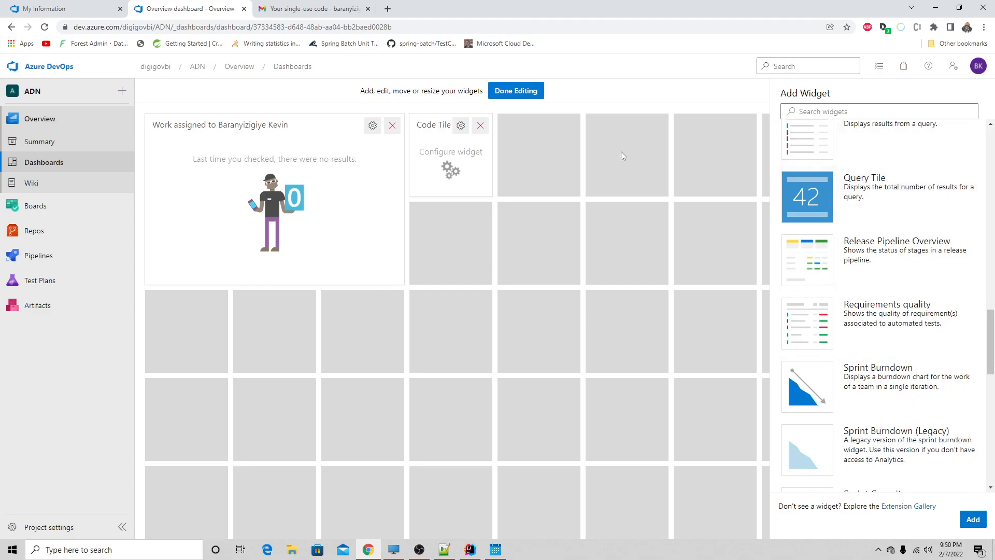
- Finish editing the dashboard and check its widgets, opening the Code Tile configuration and closing it without changes
click(526, 102)
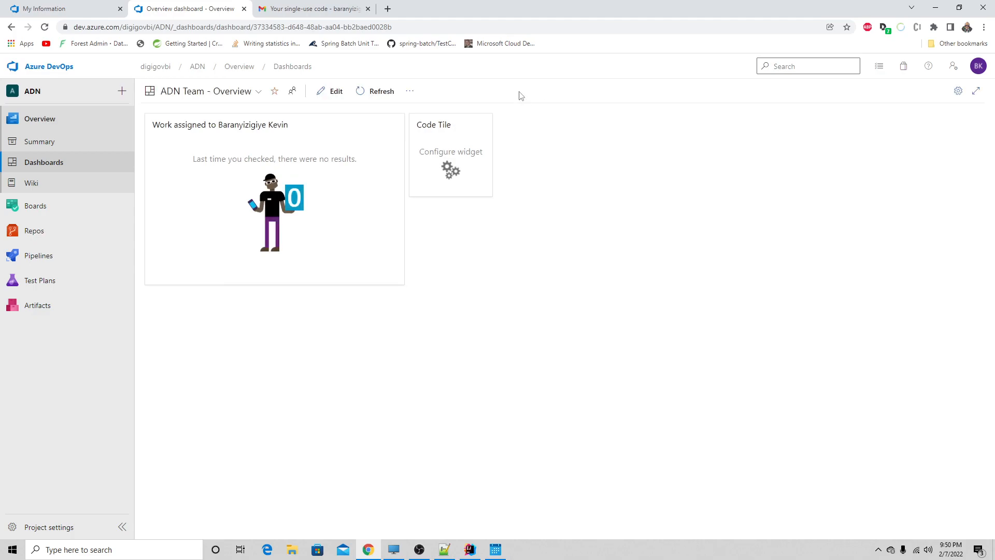
click(302, 194)
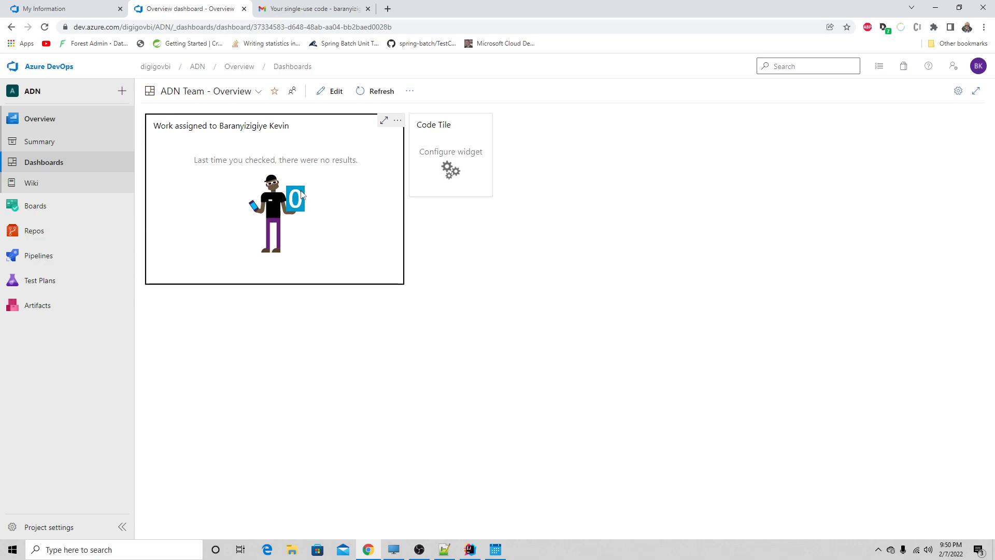
click(444, 160)
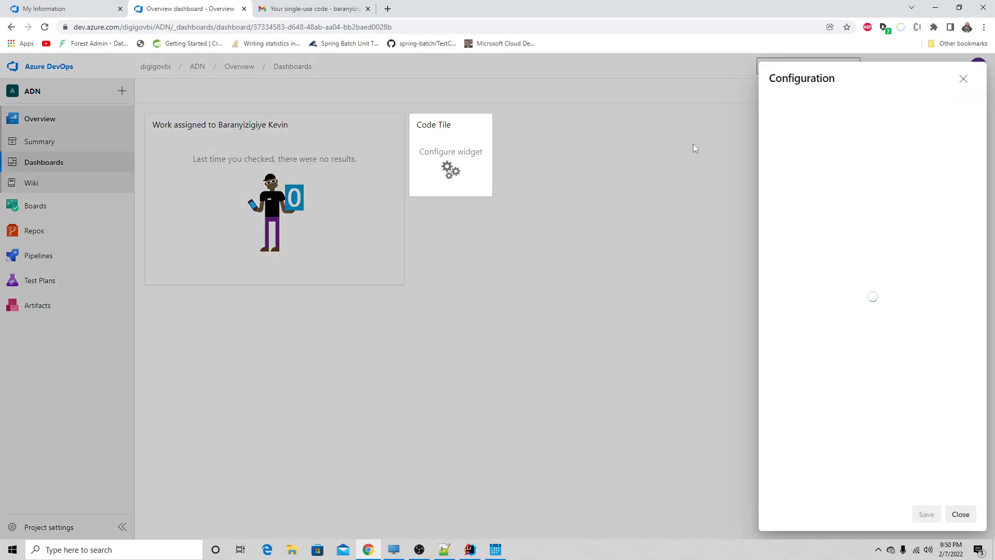
click(963, 78)
click(237, 92)
click(237, 92)
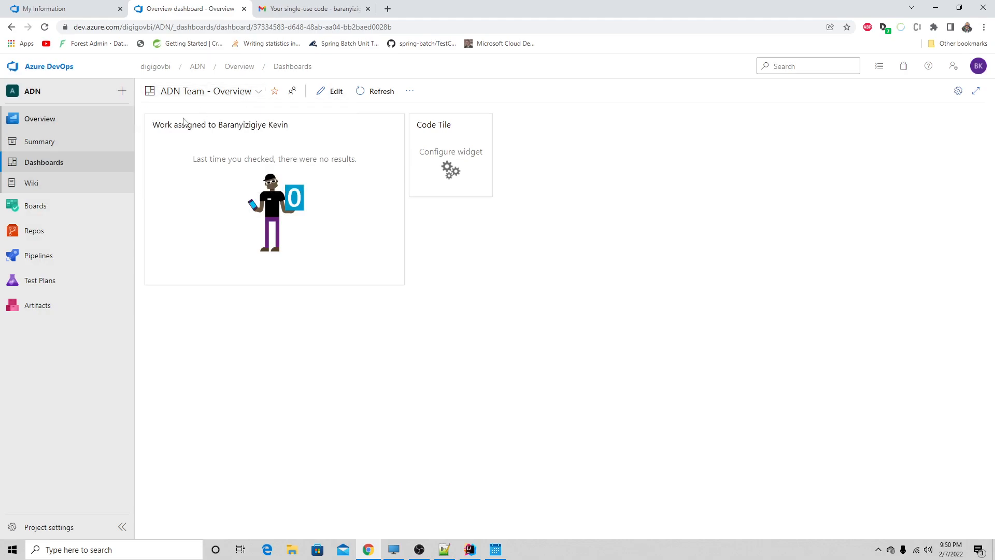
- Go back to the project overview and open the project's wiki page
click(33, 207)
click(37, 122)
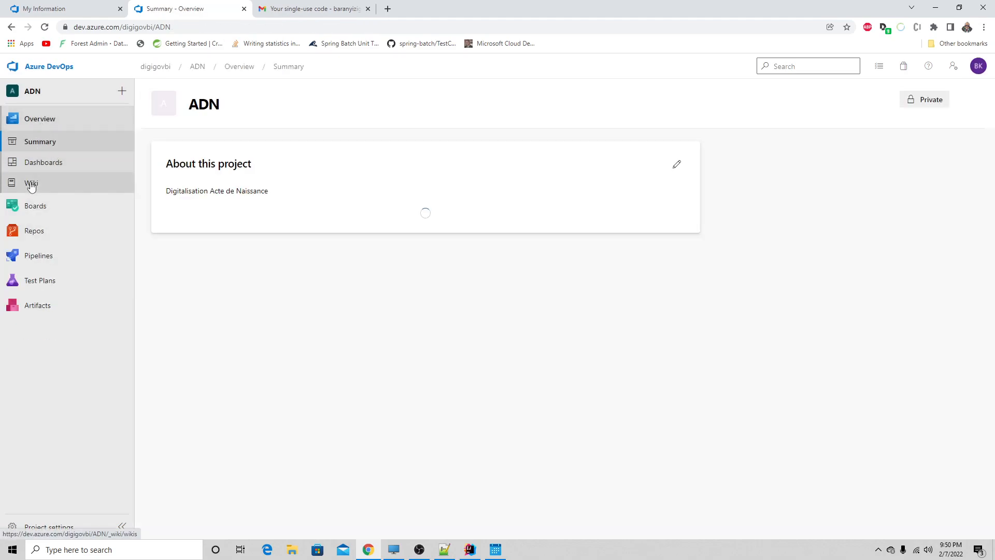
click(31, 184)
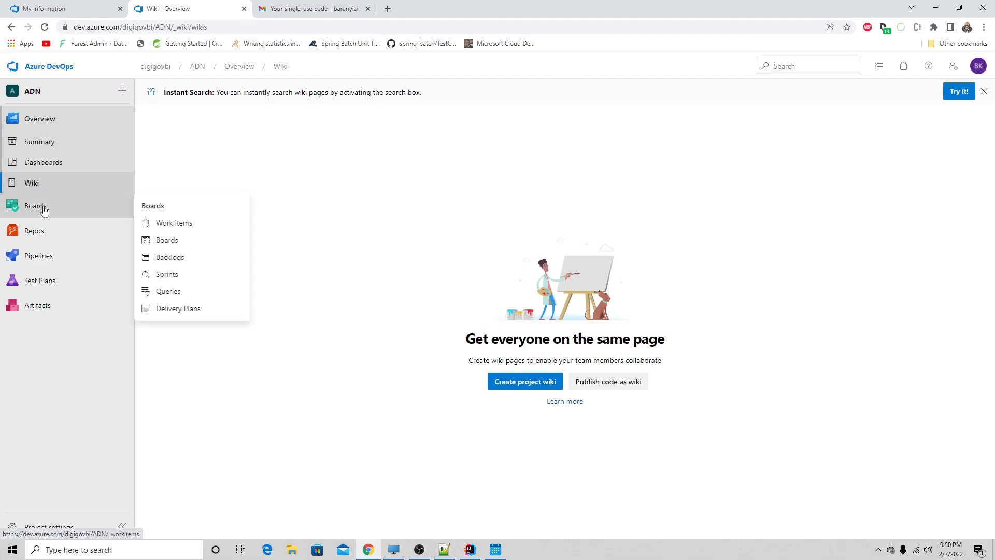
- Review the work items list against the ADN team's backlog and Stories board, returning to the work items
click(40, 207)
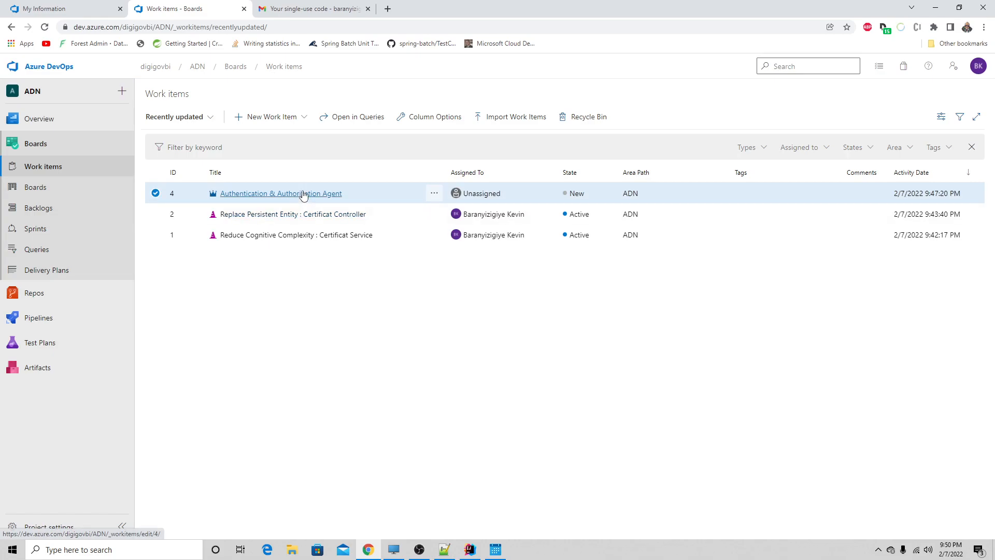
click(42, 209)
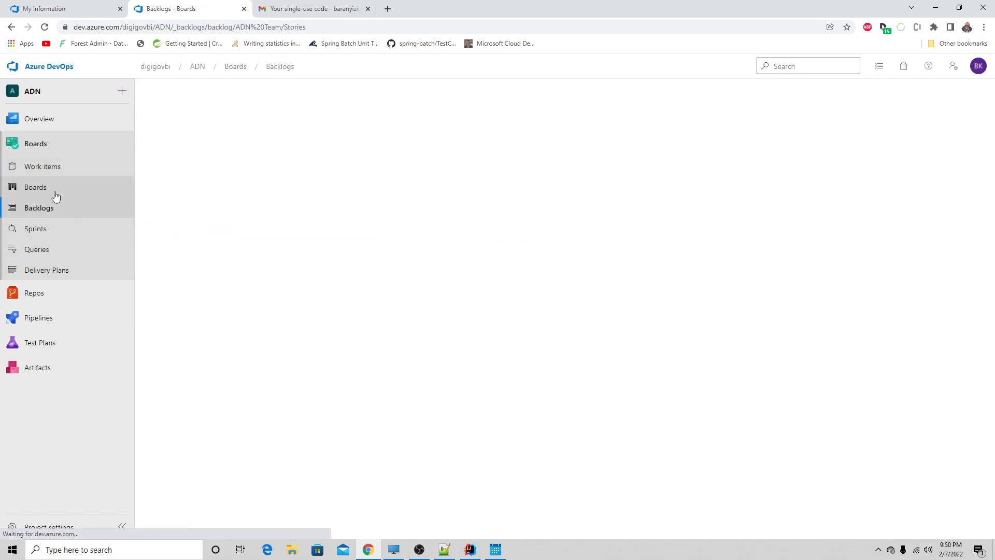
click(55, 191)
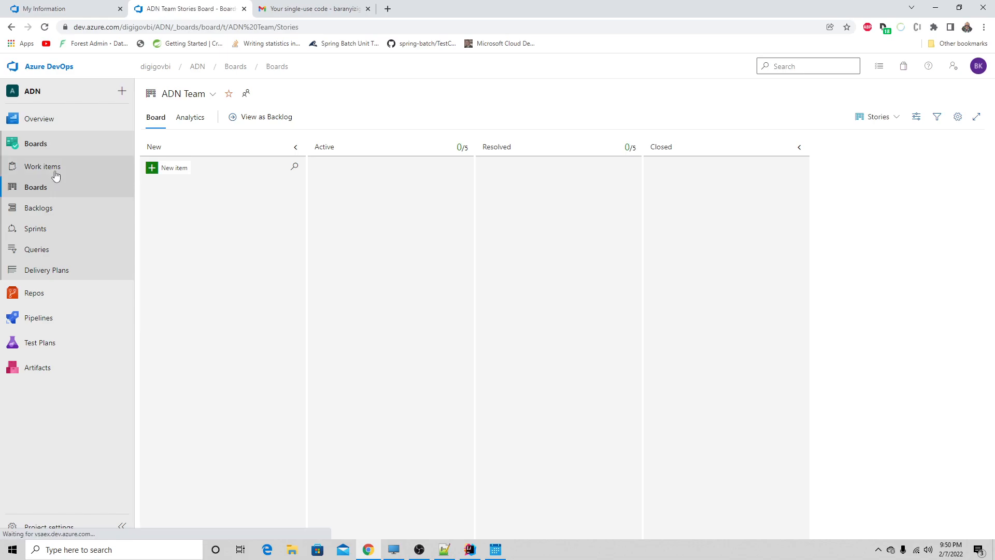
click(55, 171)
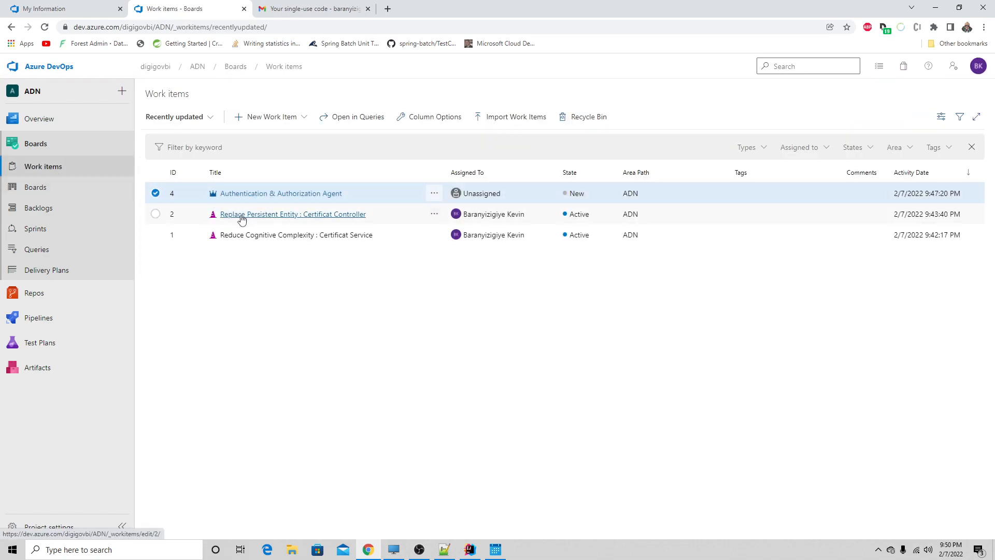
- Start a new user story in the ADN team's Stories backlog
click(50, 210)
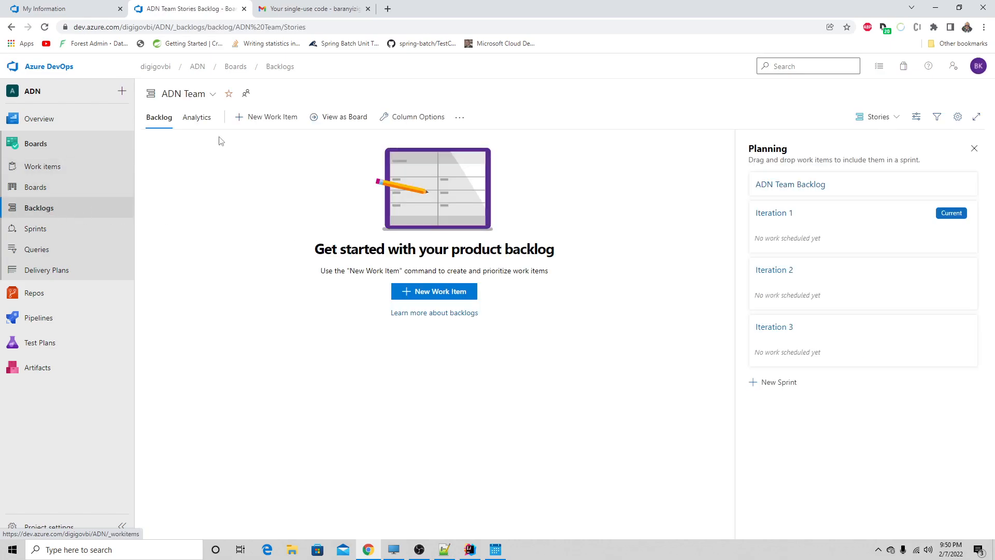
click(239, 120)
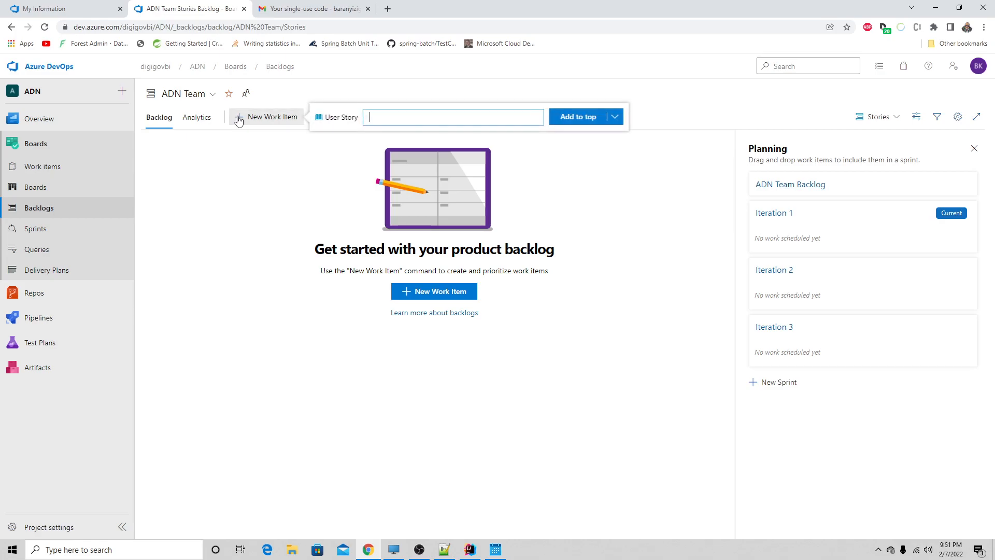
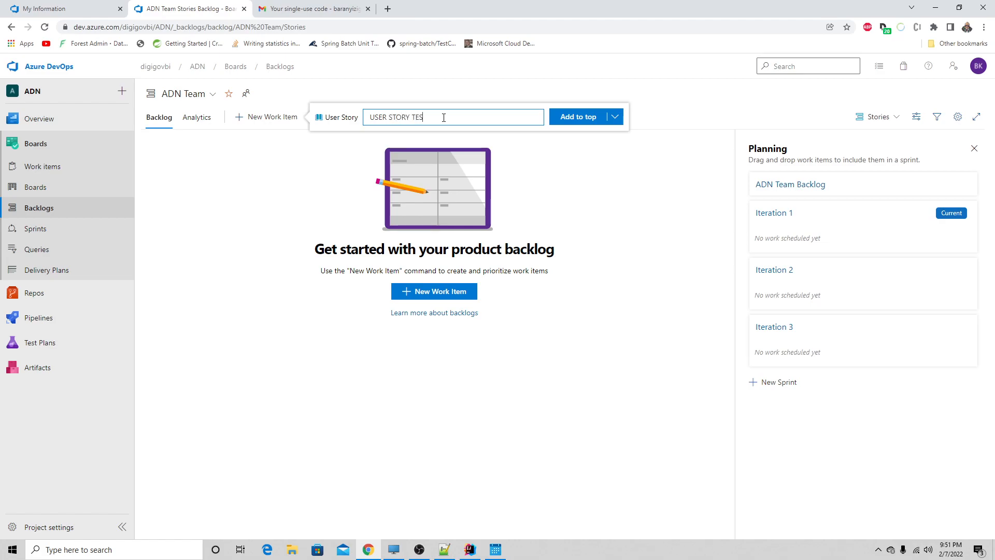
- Add the user story USER STORY TEST to the top of the backlog and open it
click(578, 116)
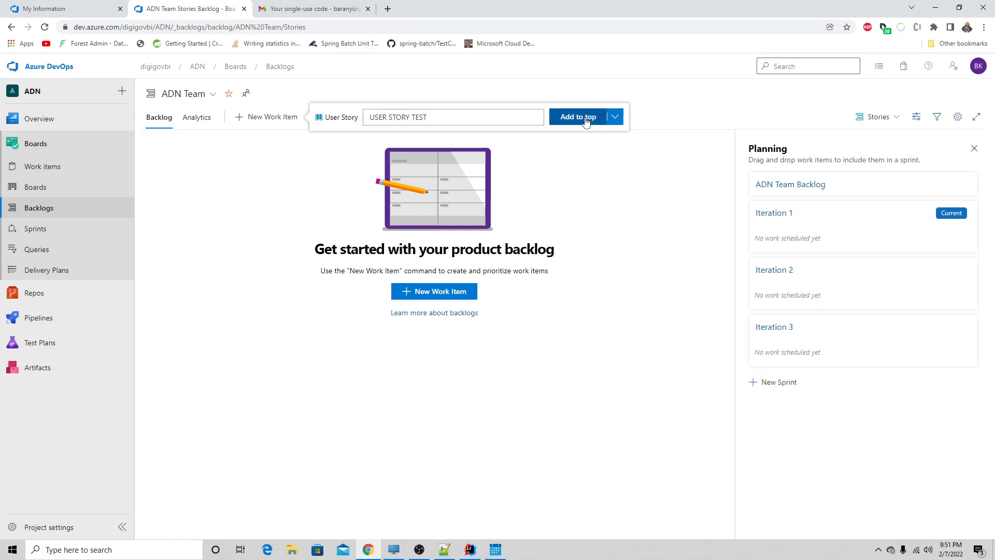
click(348, 233)
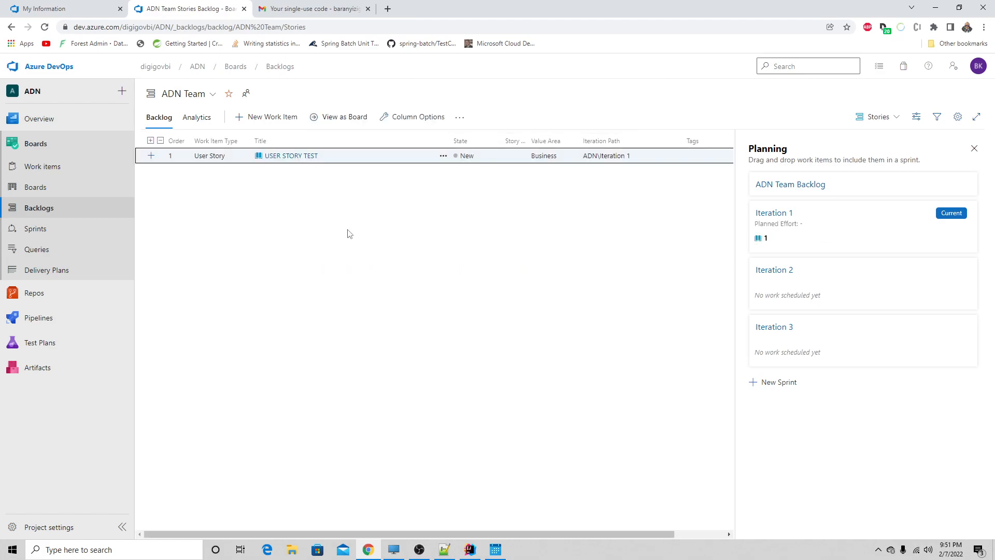
click(293, 163)
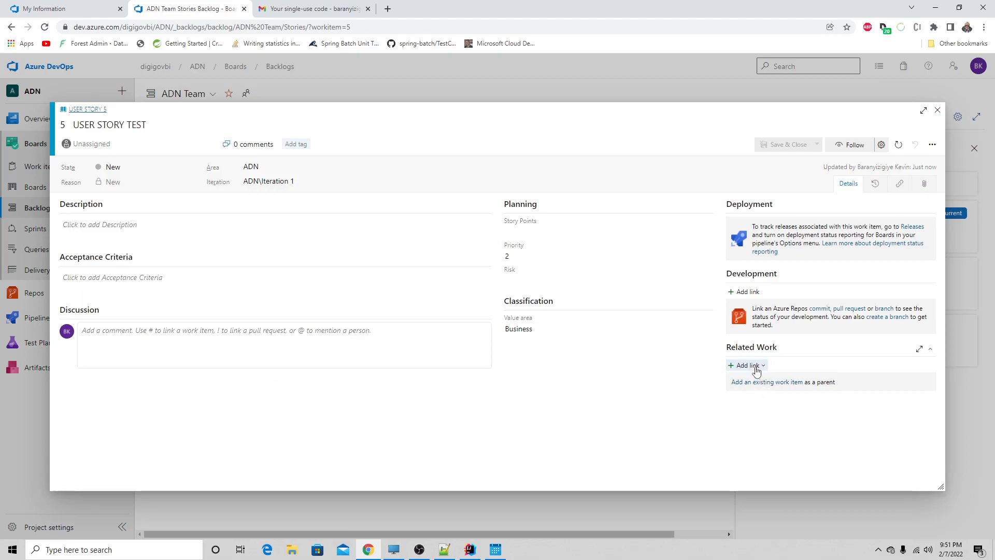
- Link the Authentication & Authorization Agent epic as the parent of USER STORY TEST, saving and closing the story
click(756, 384)
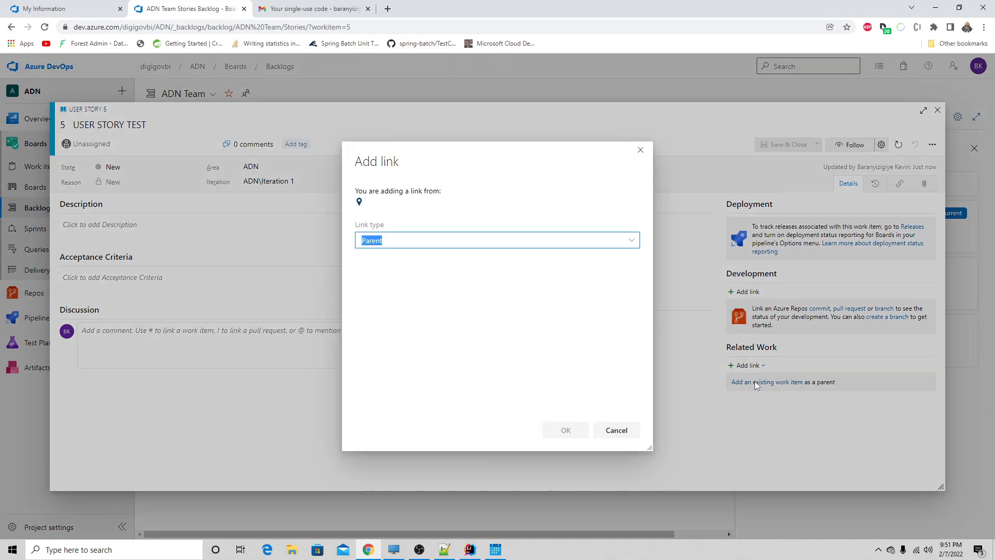
click(509, 248)
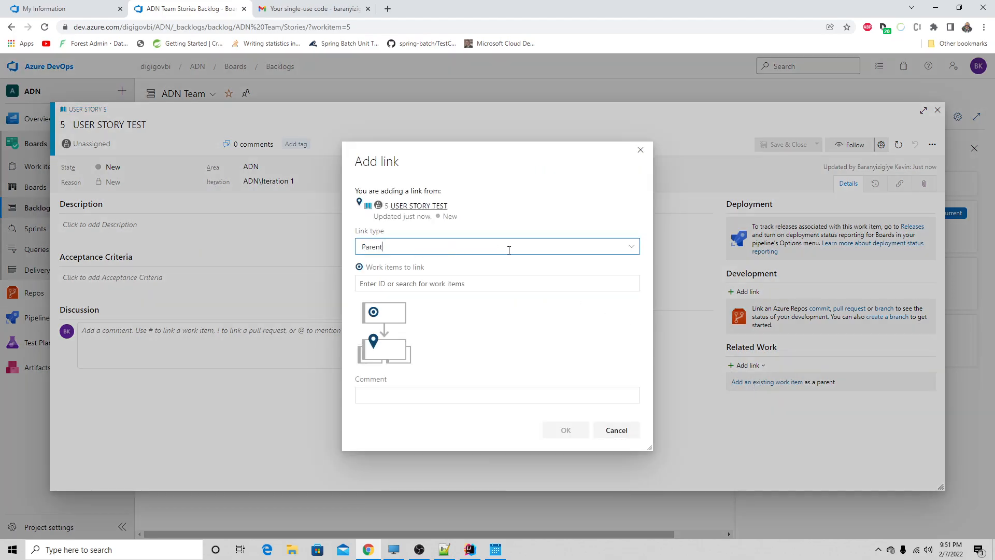
click(632, 247)
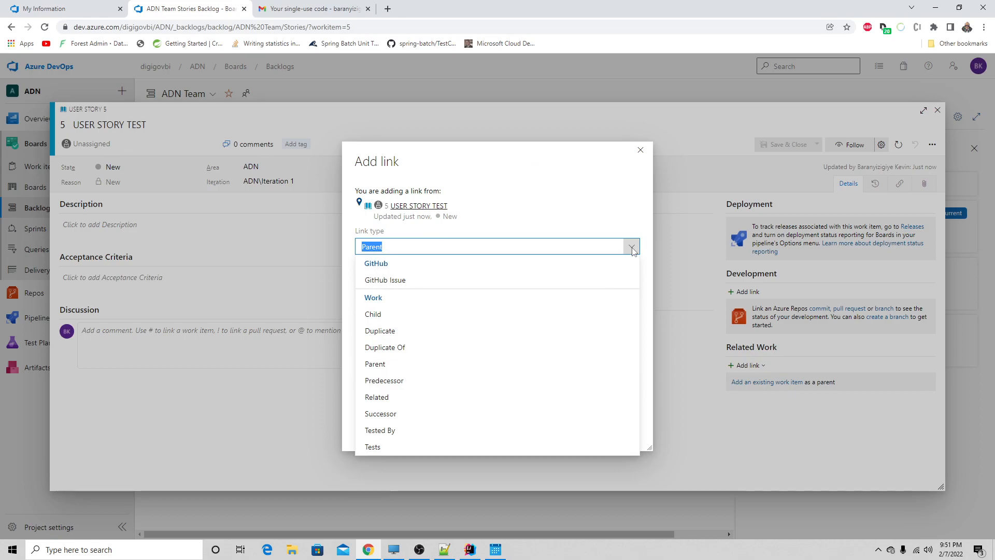
click(632, 249)
click(551, 281)
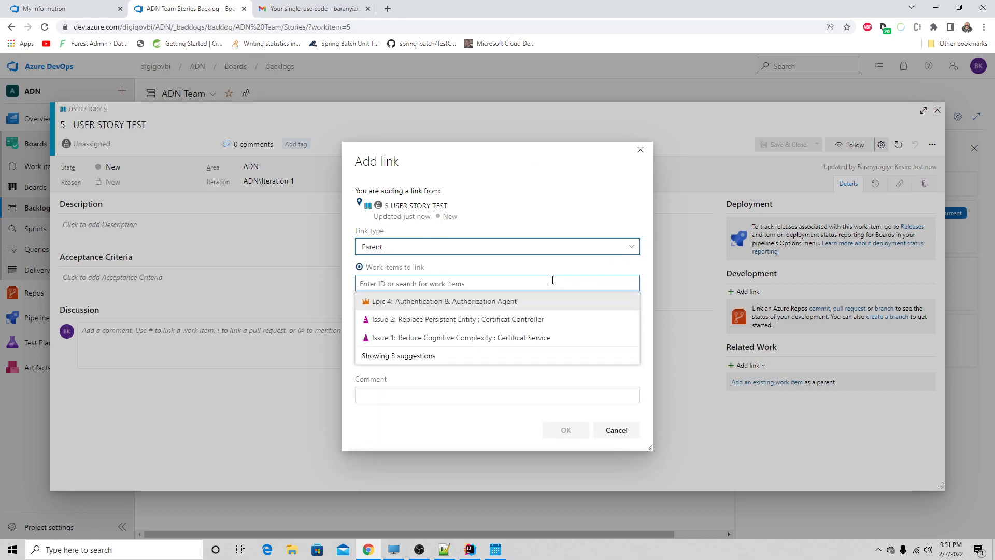
click(489, 301)
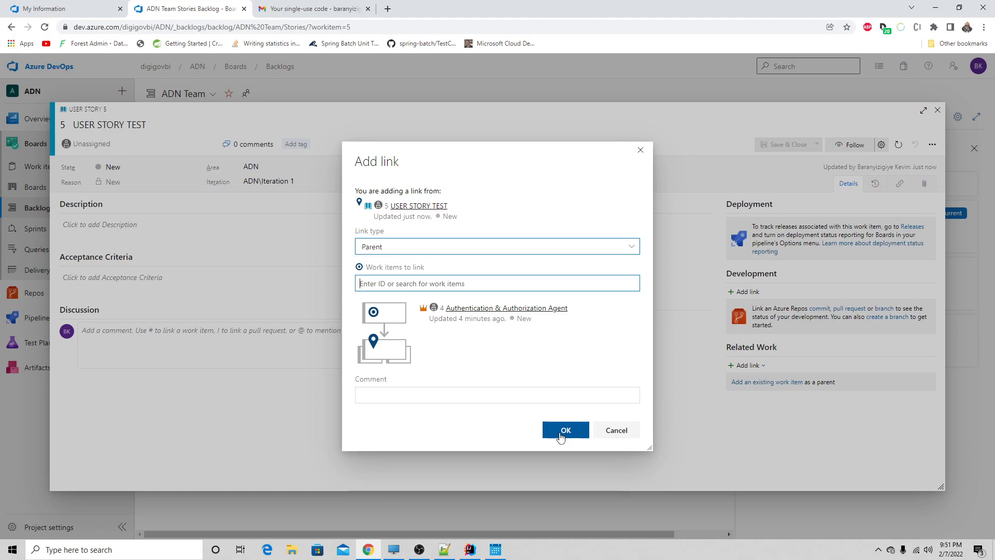
click(570, 431)
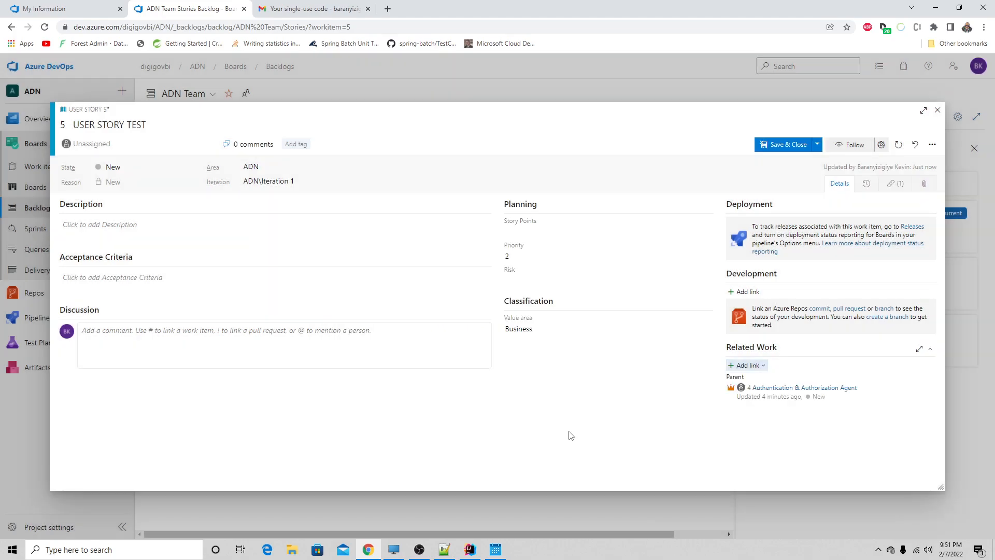
click(767, 147)
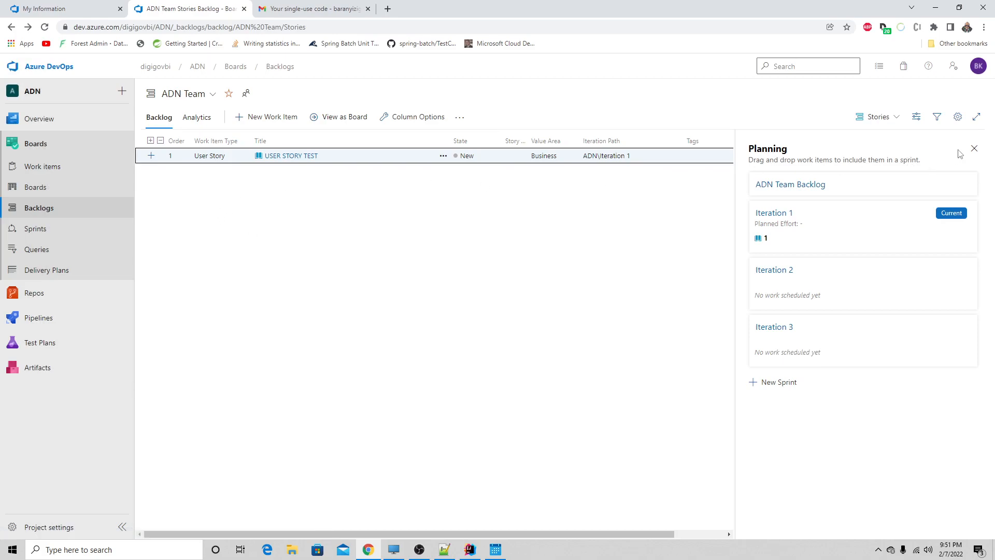
- Hide the backlog's Planning pane and go to the ADN team's Stories board
click(974, 148)
click(798, 181)
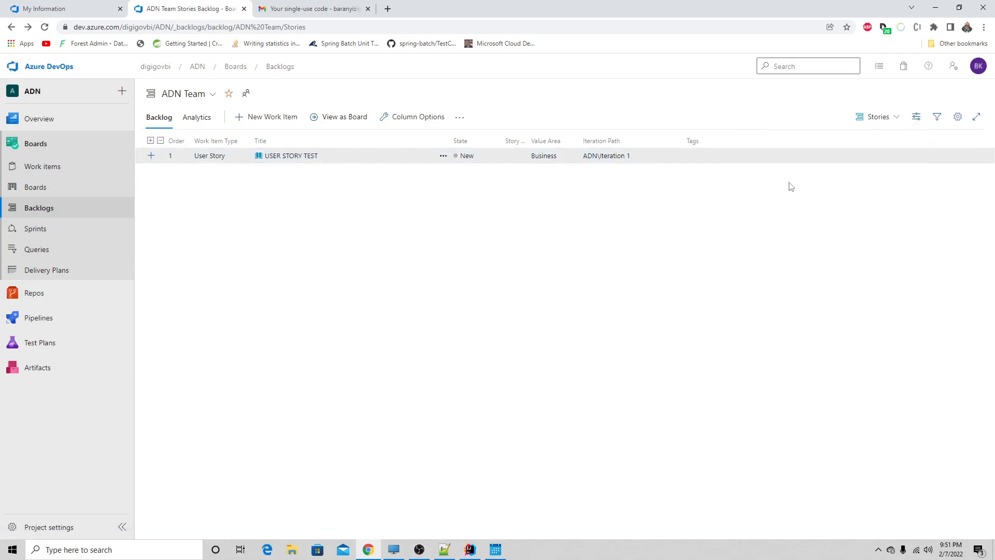
click(34, 190)
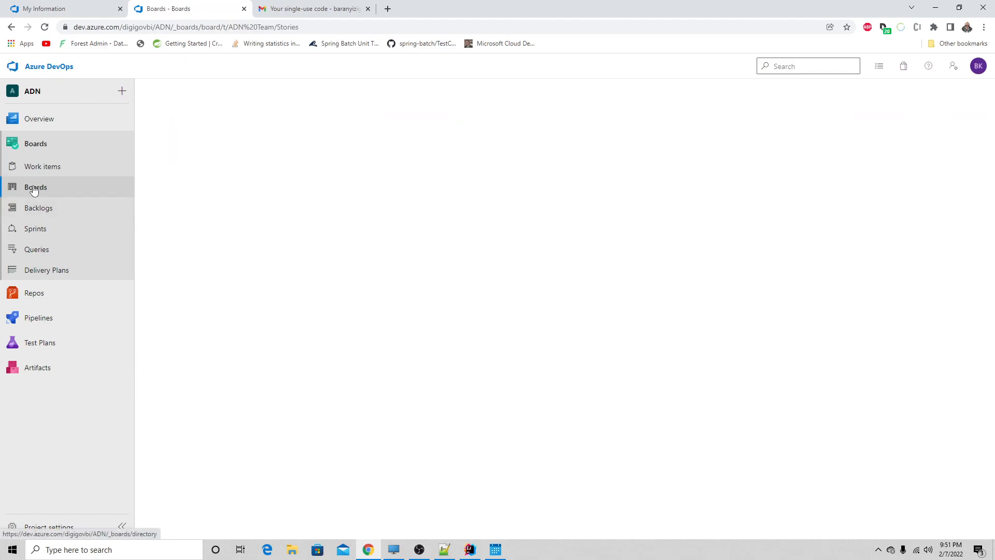
click(221, 209)
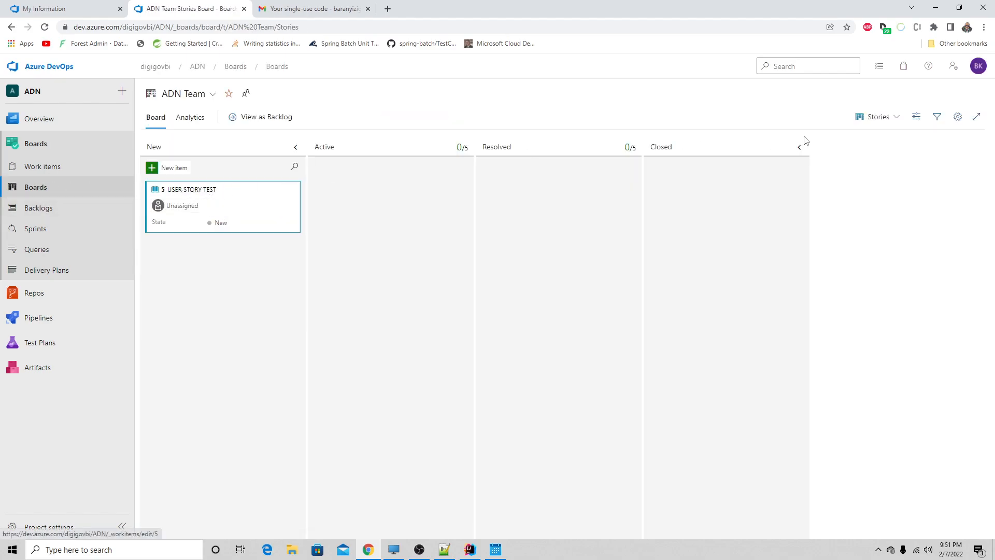
- View the board at the Features level and return it to the Stories level
click(899, 118)
click(864, 139)
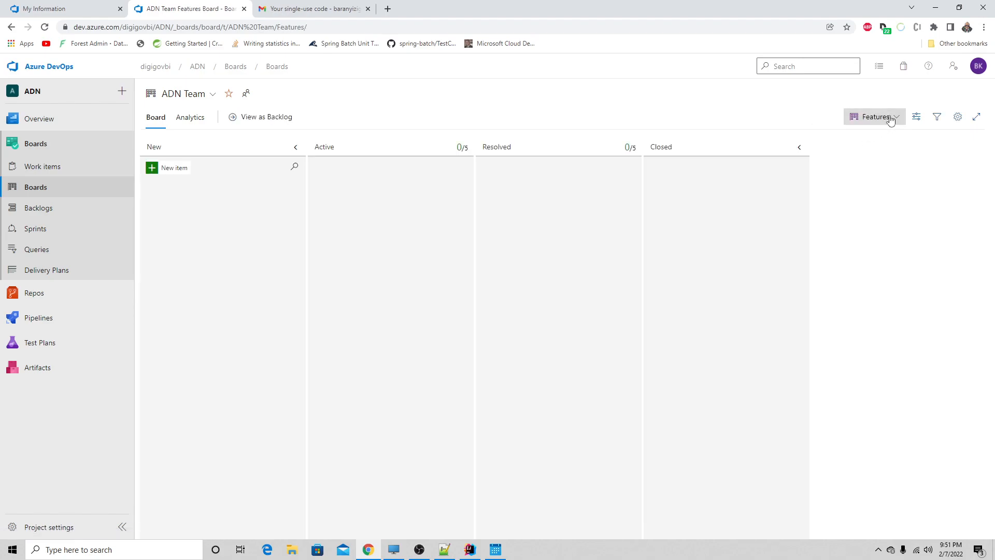
click(890, 118)
click(844, 151)
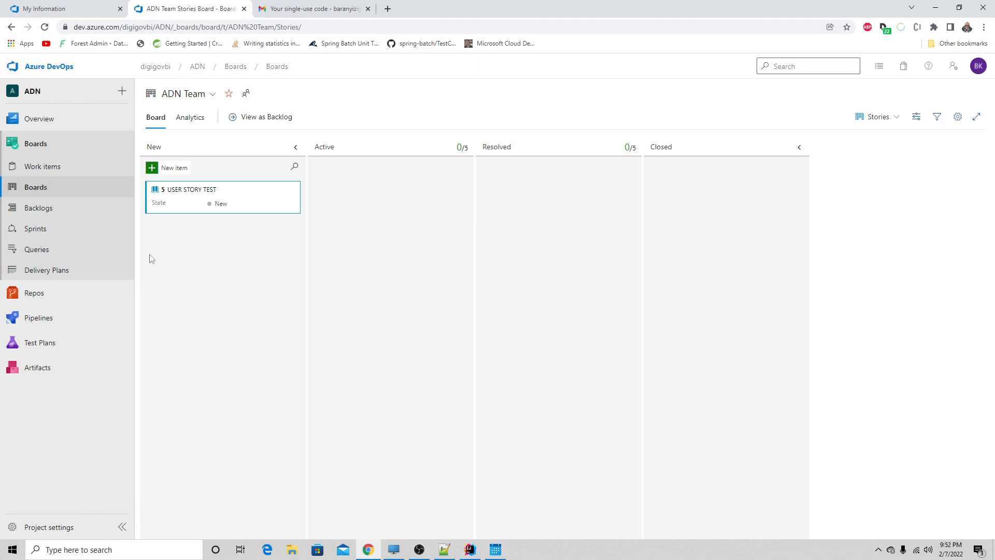
- Go to the project's work items and look over the types available for a new work item
click(44, 168)
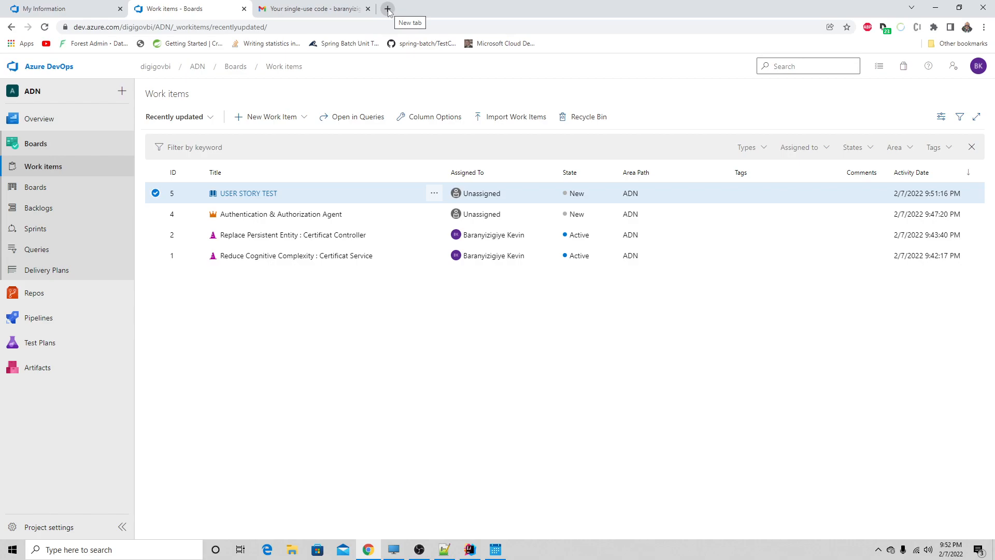
click(291, 123)
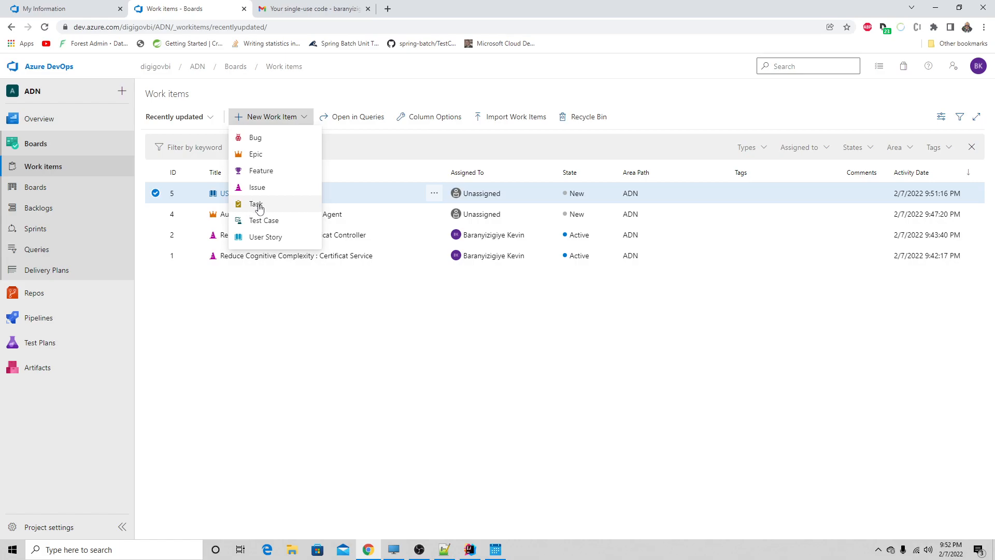
click(283, 356)
- Open the Authentication & Authorization Agent epic, check its iteration options, and return to the work items
click(263, 215)
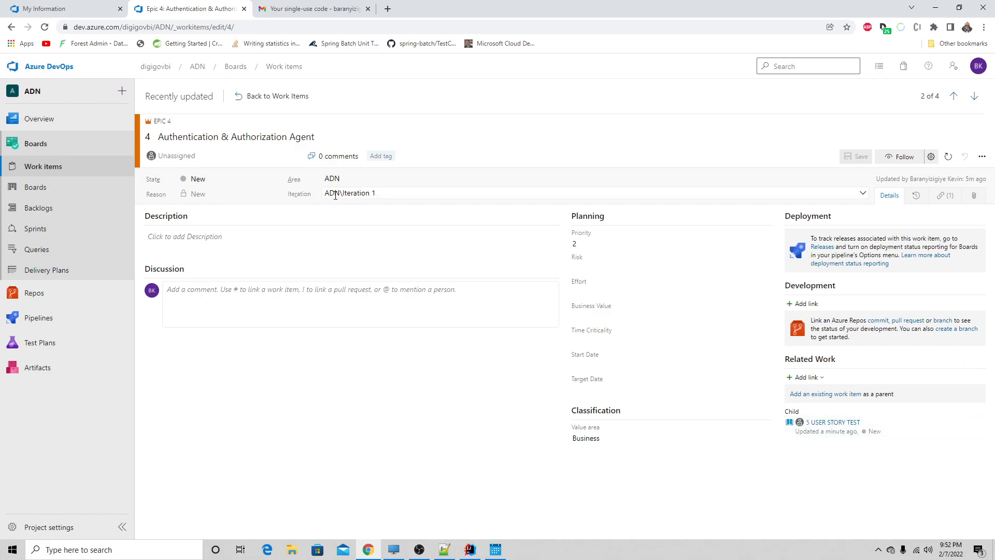
click(371, 195)
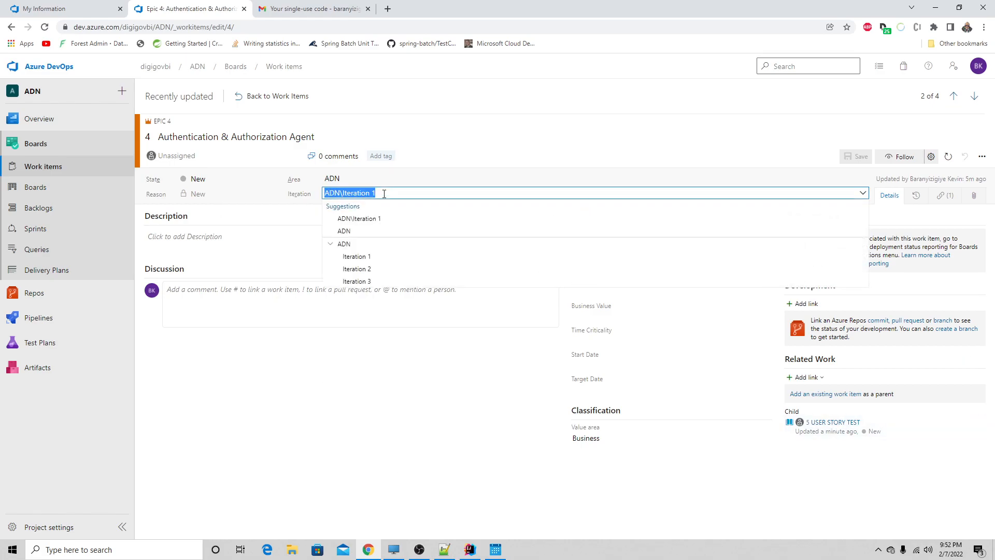
click(263, 223)
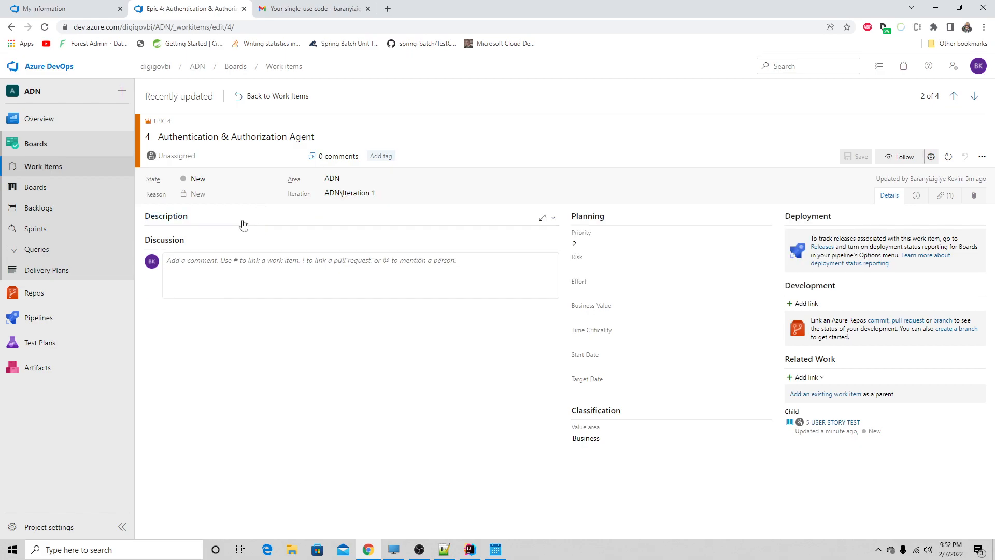
click(244, 98)
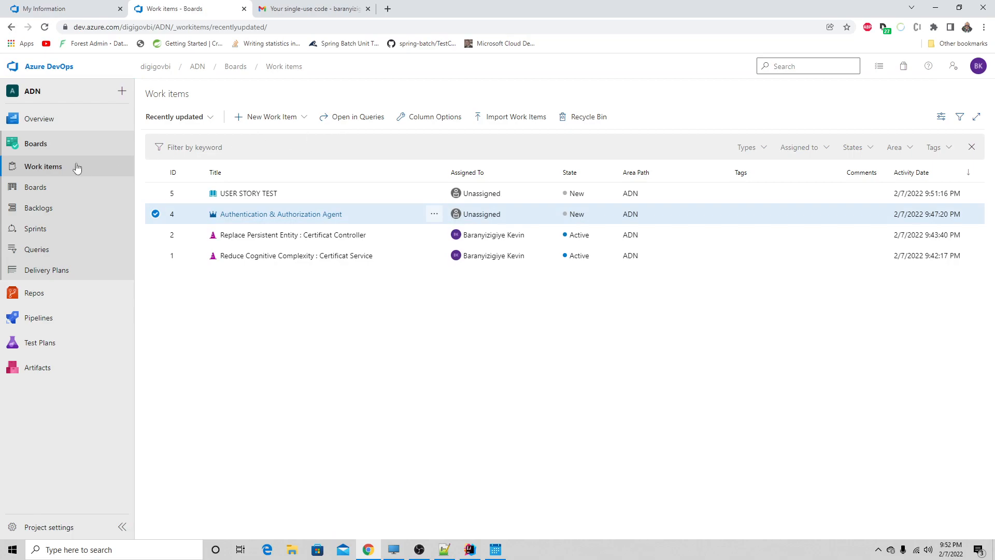
- Open the Stories board's team settings and examine the User Story card fields, including the options for the State field
click(39, 189)
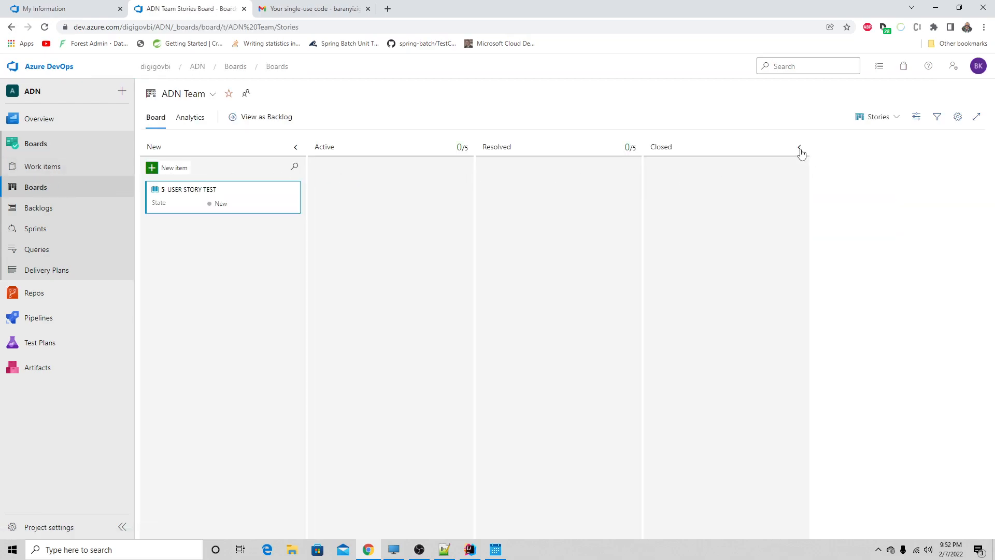
click(958, 117)
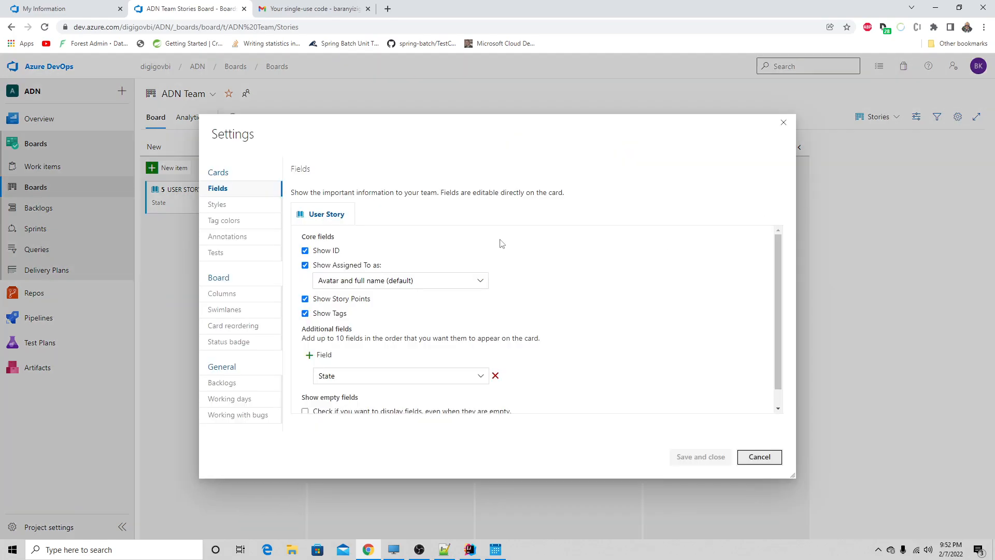
scroll(356, 272, down, 1)
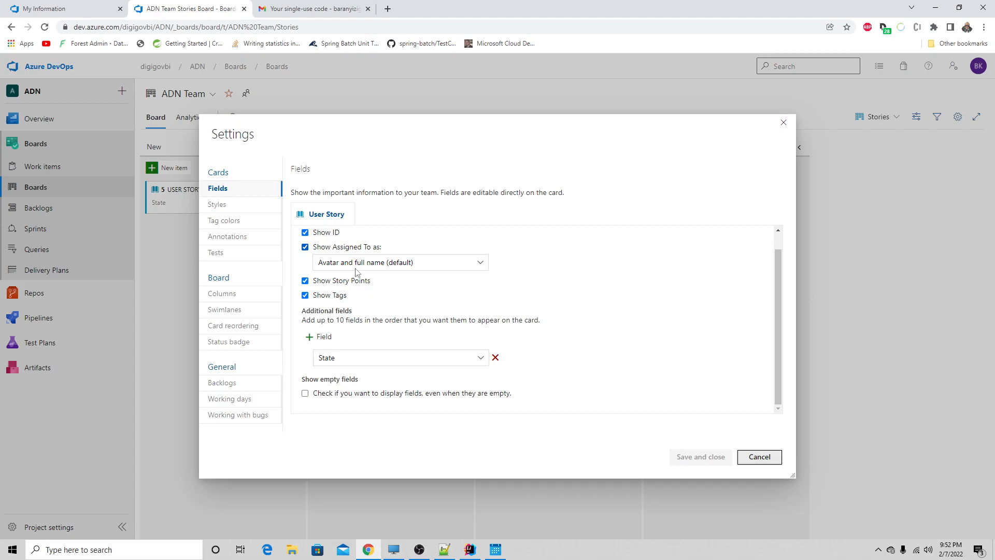
click(481, 359)
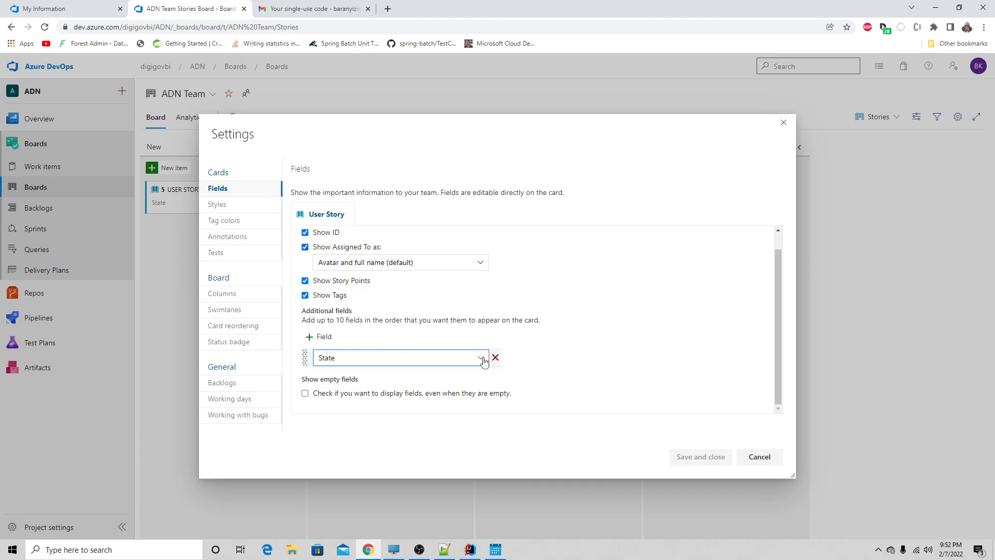
click(481, 358)
click(481, 358)
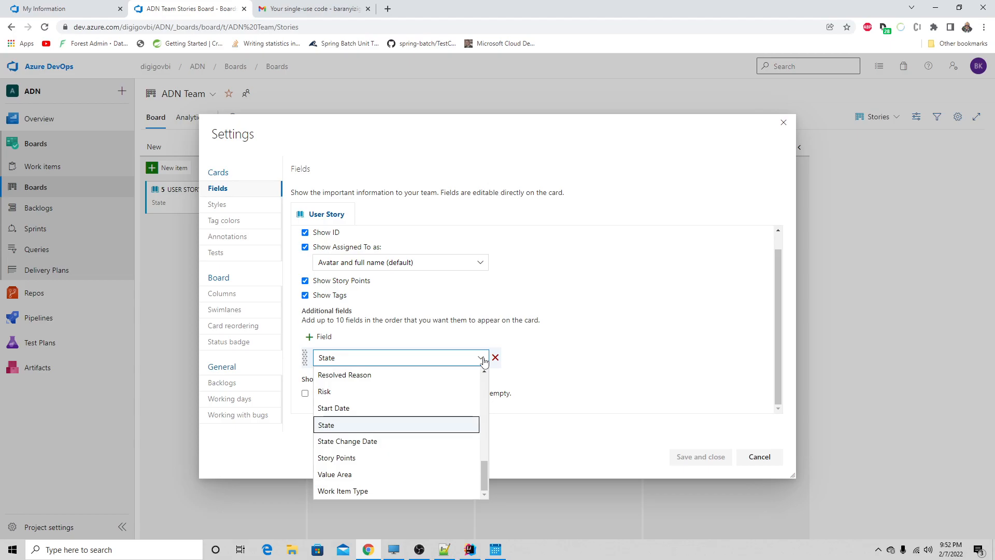
click(483, 362)
scroll(573, 342, up, 1)
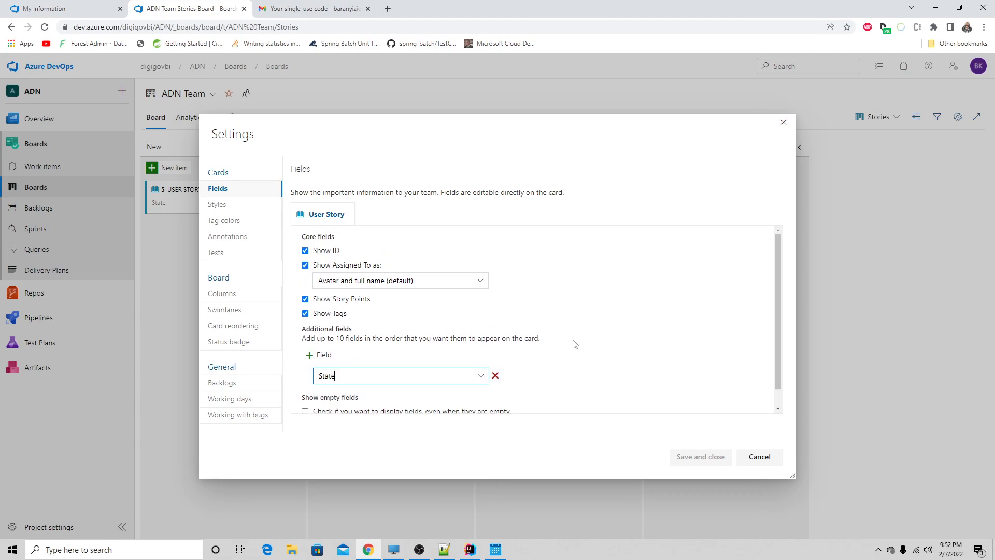
scroll(574, 344, down, 1)
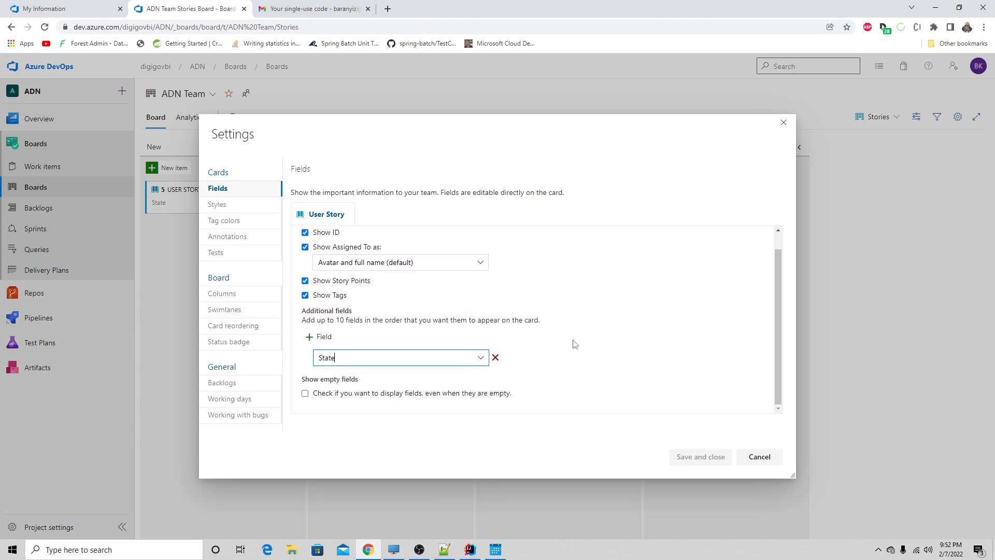
- Add a second additional field to the User Story card, browse its available choices, and remove it unassigned
click(319, 336)
click(479, 379)
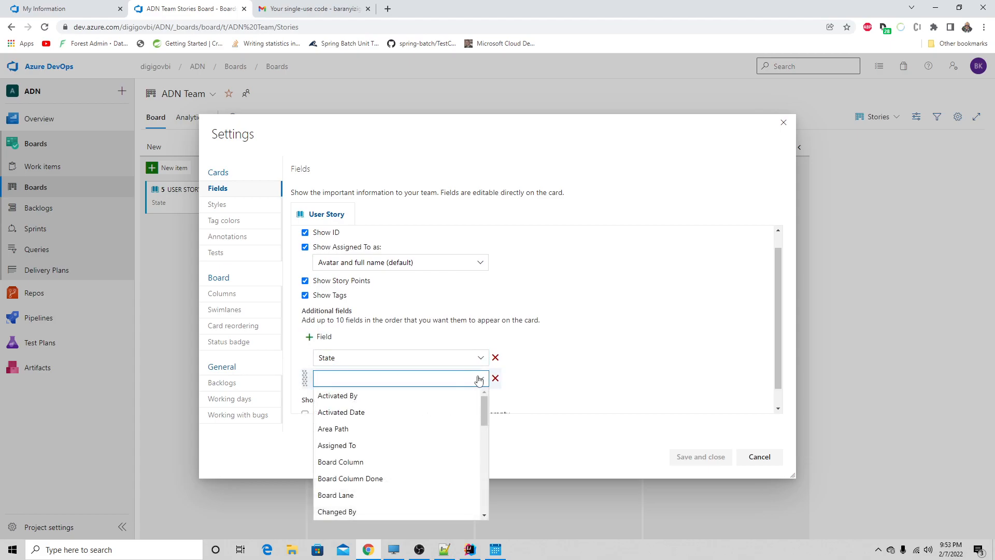
scroll(422, 413, down, 2)
scroll(423, 416, down, 4)
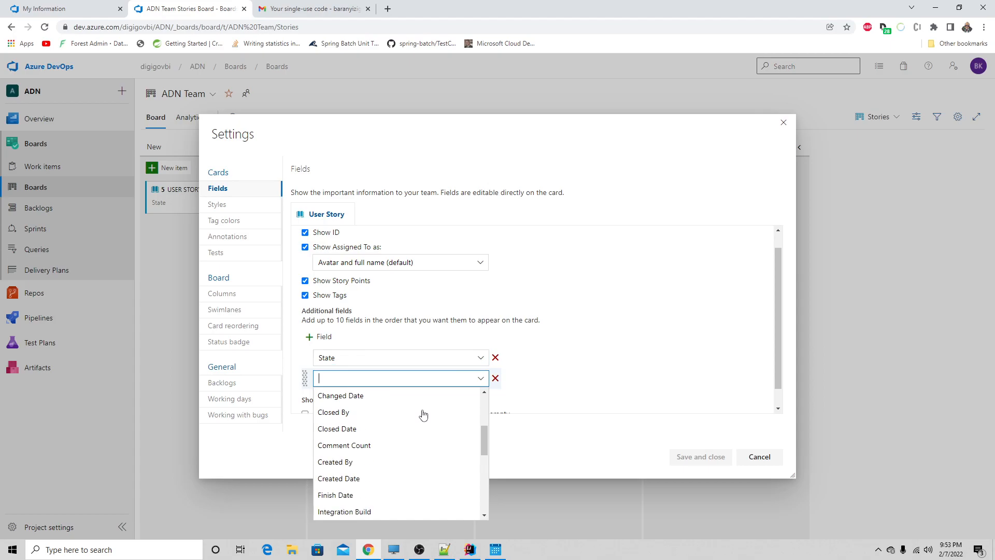
scroll(423, 414, down, 2)
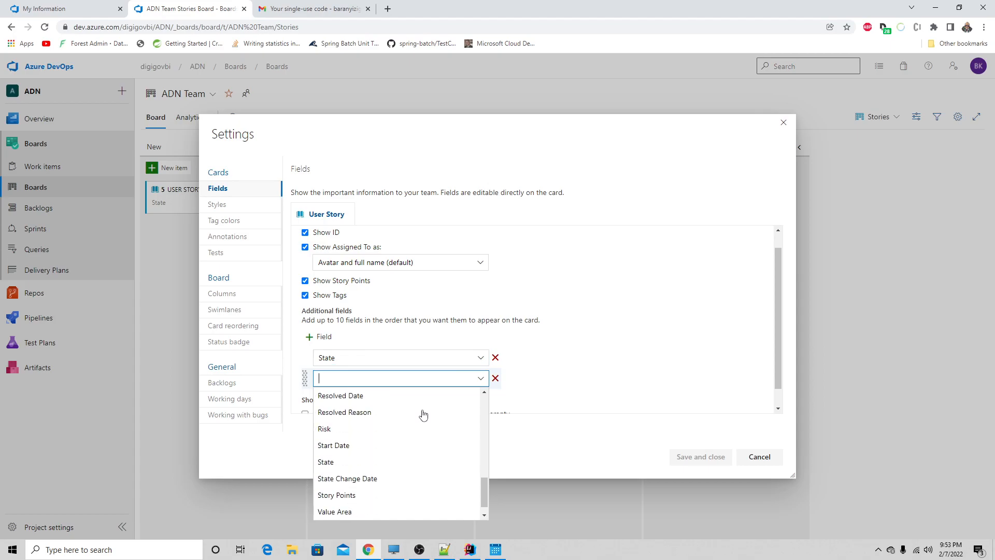
click(623, 364)
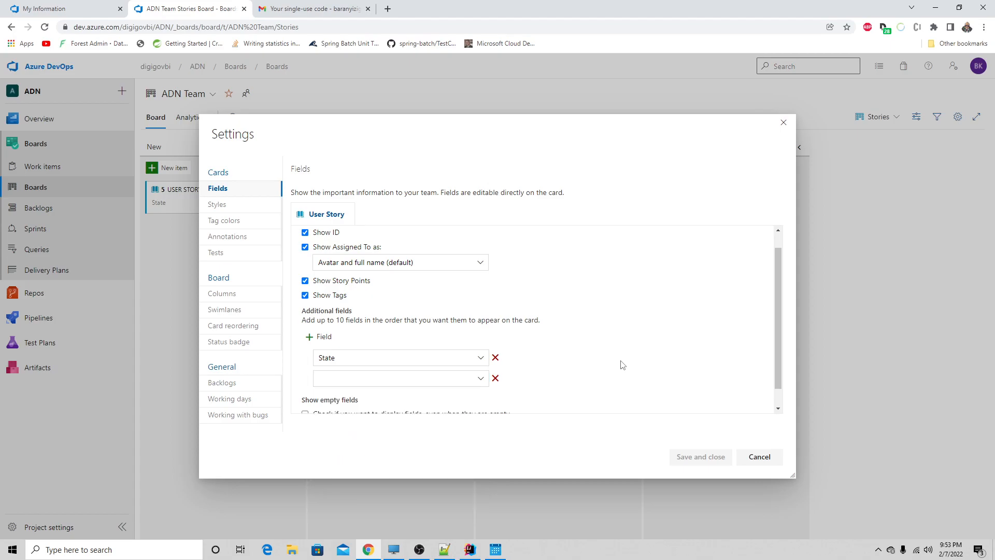
click(495, 378)
- Look through the Styles, Tag colors, Annotations and Tests settings for the board's cards
click(246, 208)
click(236, 222)
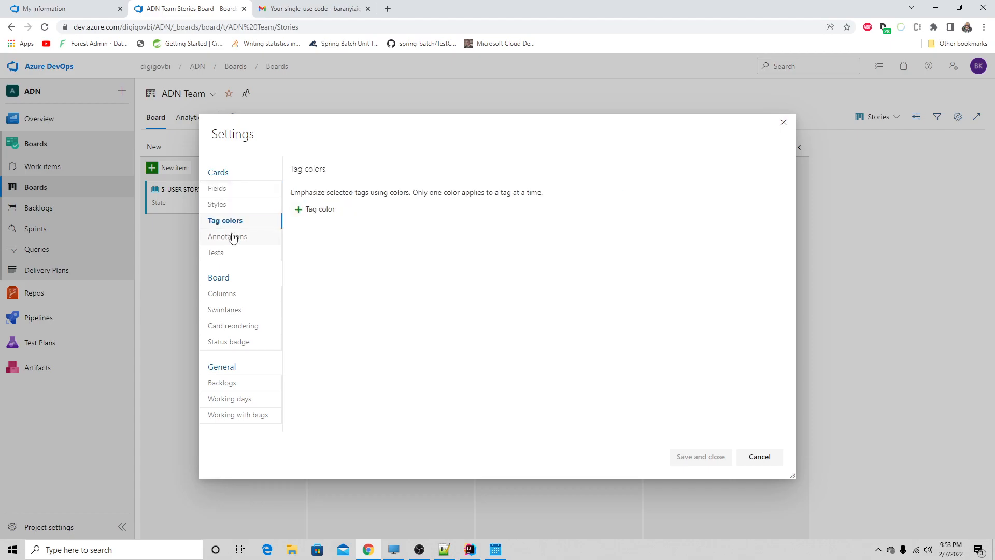
click(232, 237)
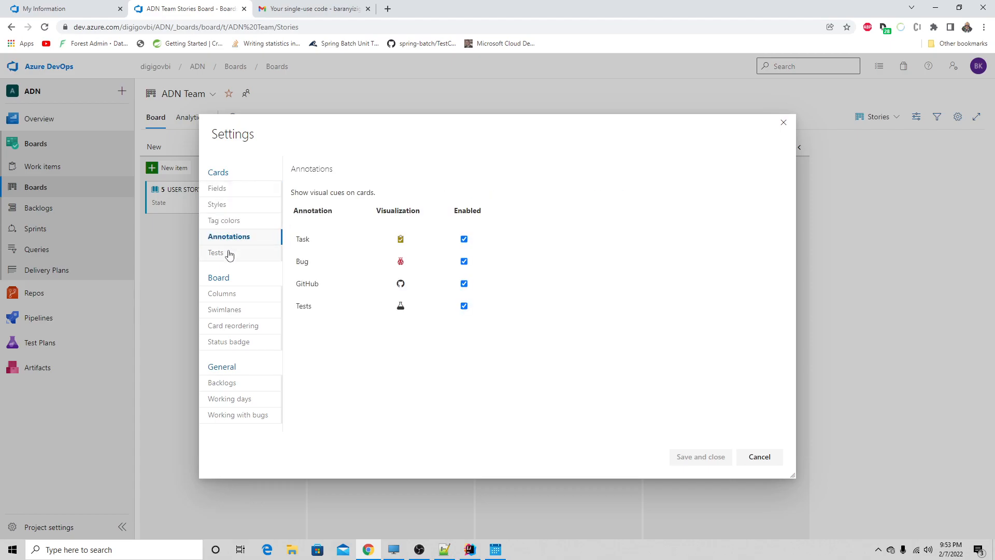
click(230, 254)
- Open the board's column settings and rename the Active column as To Do
click(229, 295)
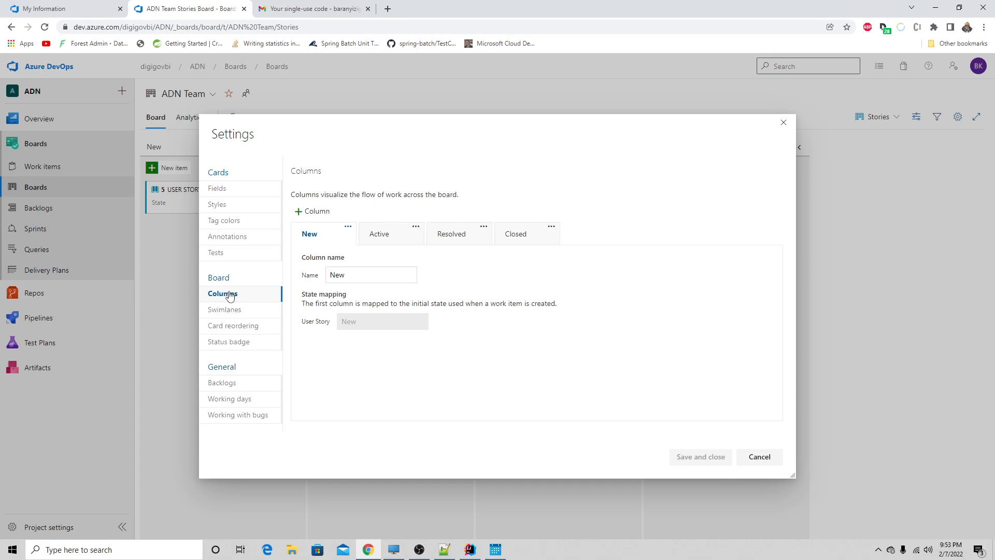
drag(375, 131, 527, 192)
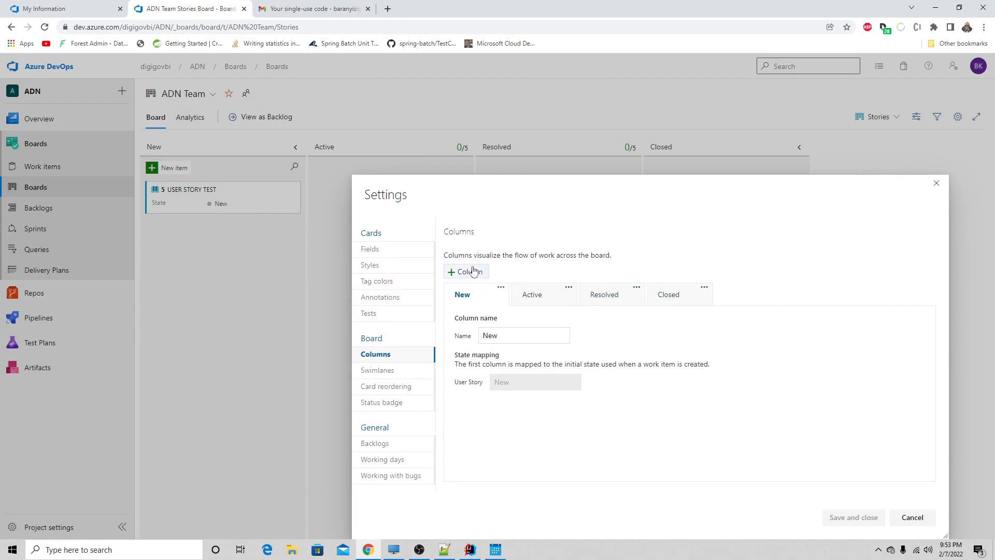
click(534, 295)
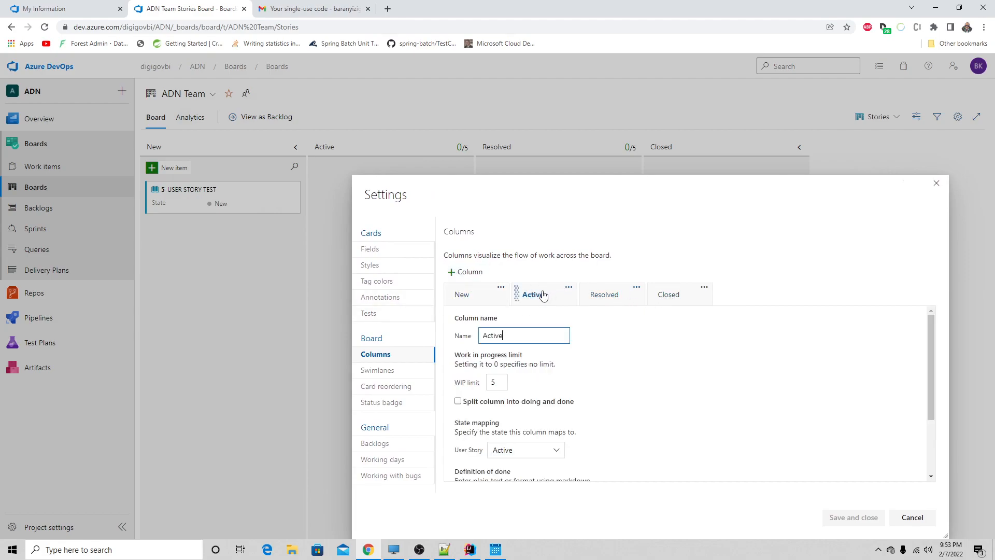
drag(511, 337, 433, 348)
text(t)
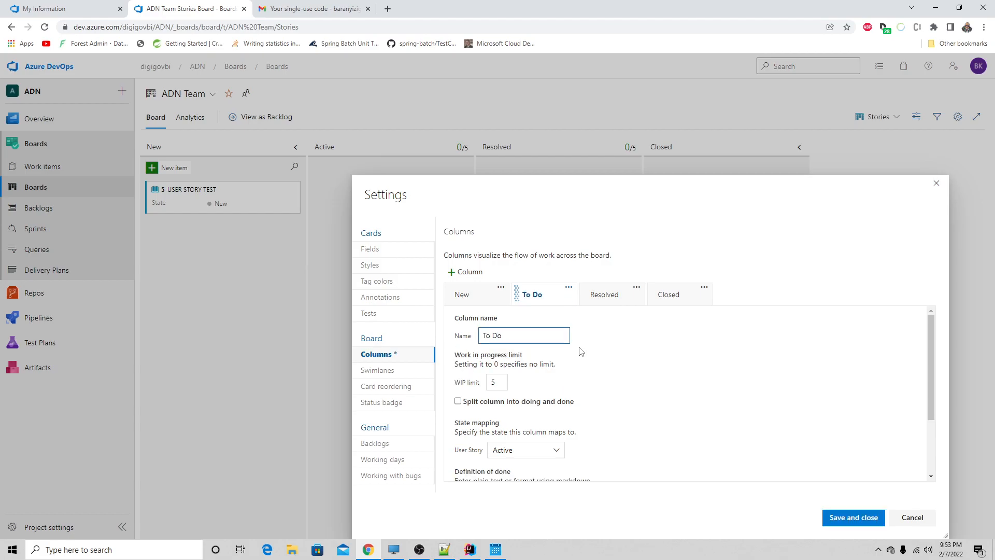
- Rename the Resolved column as Doing
click(612, 295)
drag(527, 336, 455, 339)
text(Doing)
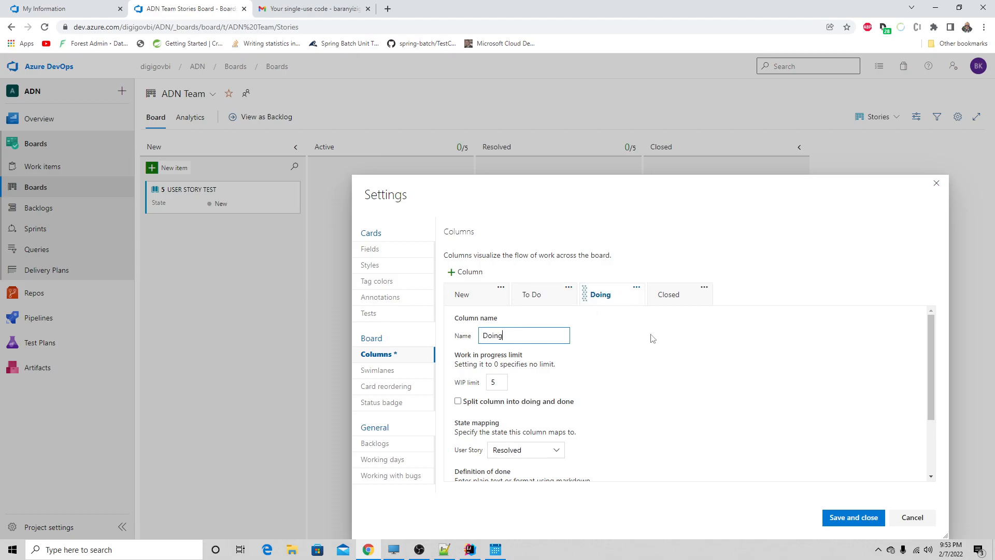
- Rename the Closed column as Done
click(664, 301)
double_click(511, 333)
text(Done)
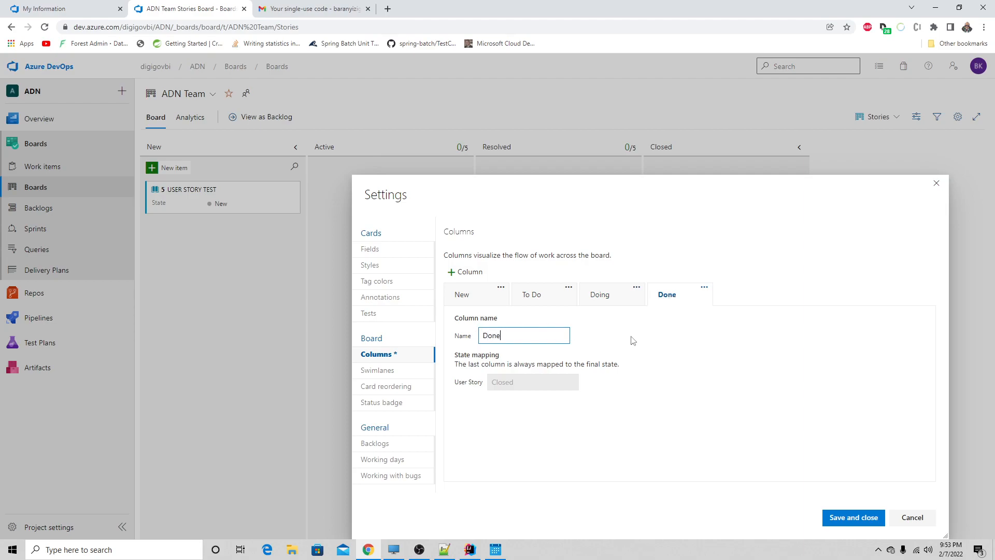
drag(519, 334, 477, 337)
click(641, 343)
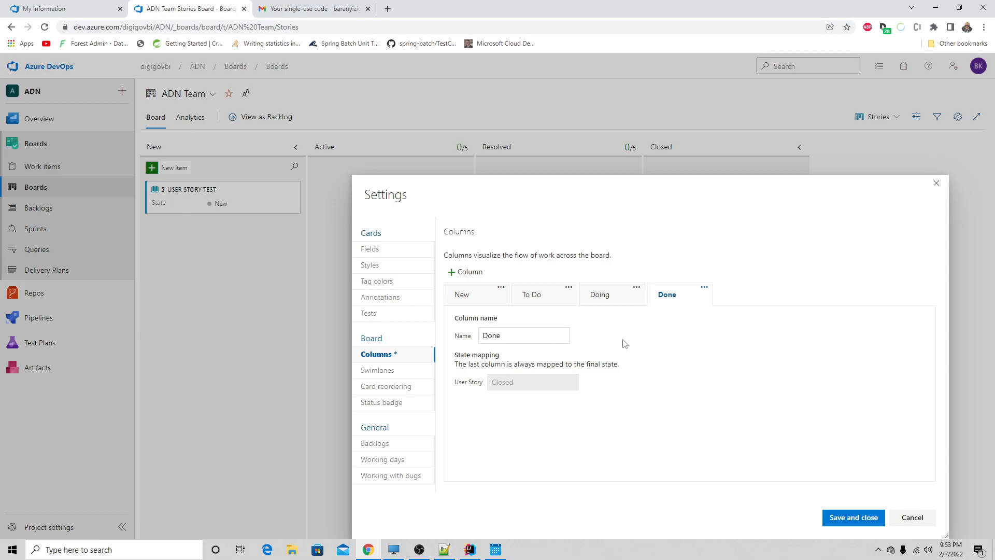
- Add a column before the final one and name it Production
click(453, 272)
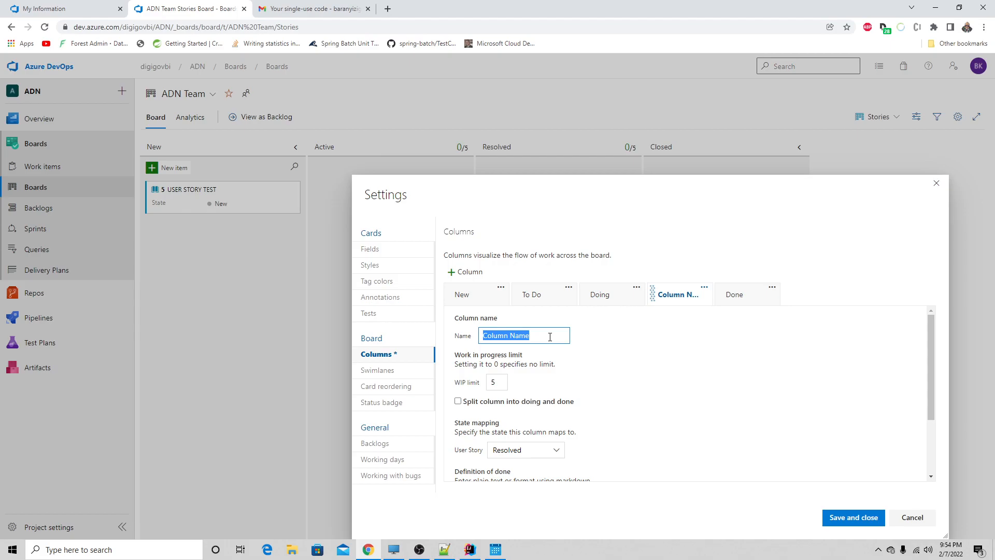
text(pro)
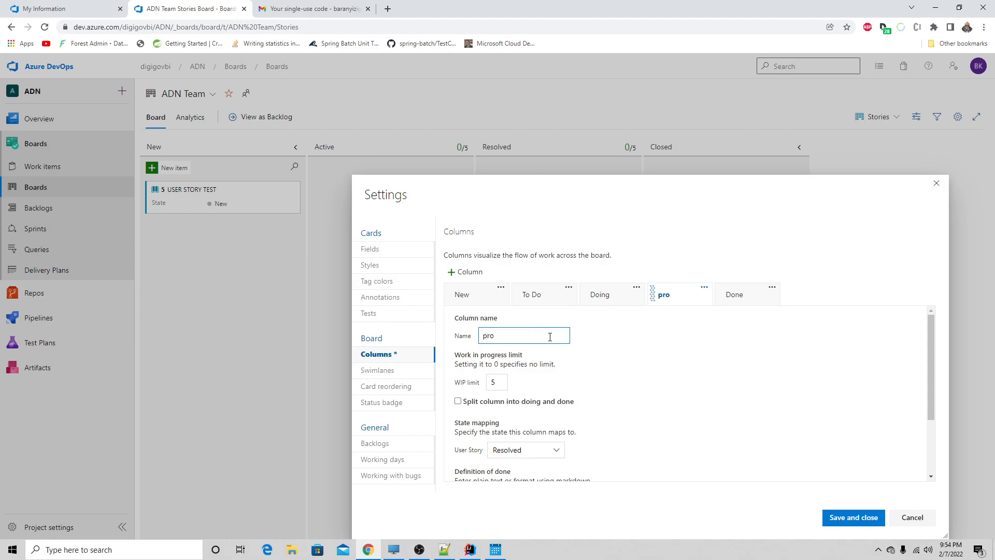
key(BackSpace)
key(BackSpace)
text(Prod)
- Try to move the Production column after the Done column
drag(683, 294, 781, 299)
drag(668, 297, 788, 295)
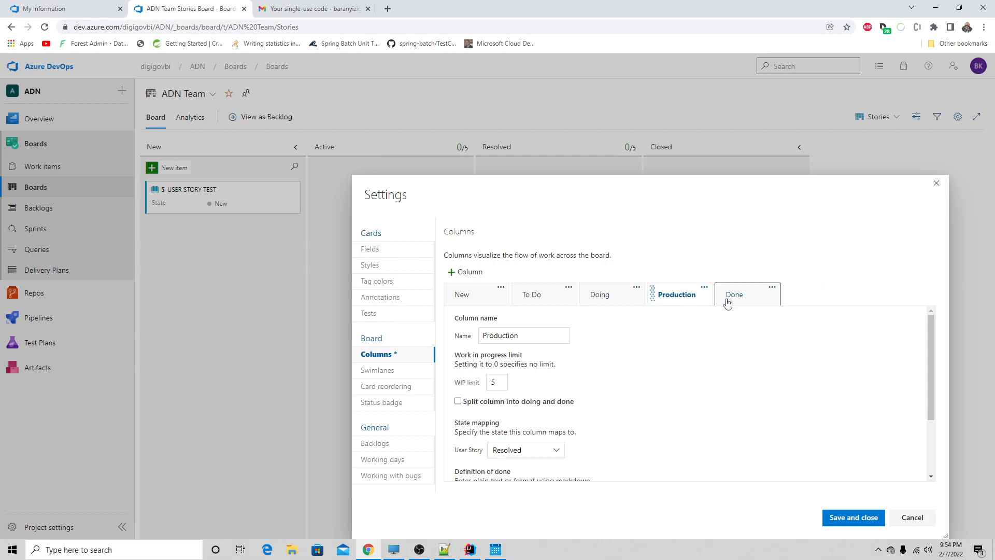
drag(670, 303, 819, 297)
click(504, 382)
drag(494, 383, 487, 385)
click(683, 376)
- Check the position options of the Production and Done columns and try again to place Production last
click(704, 287)
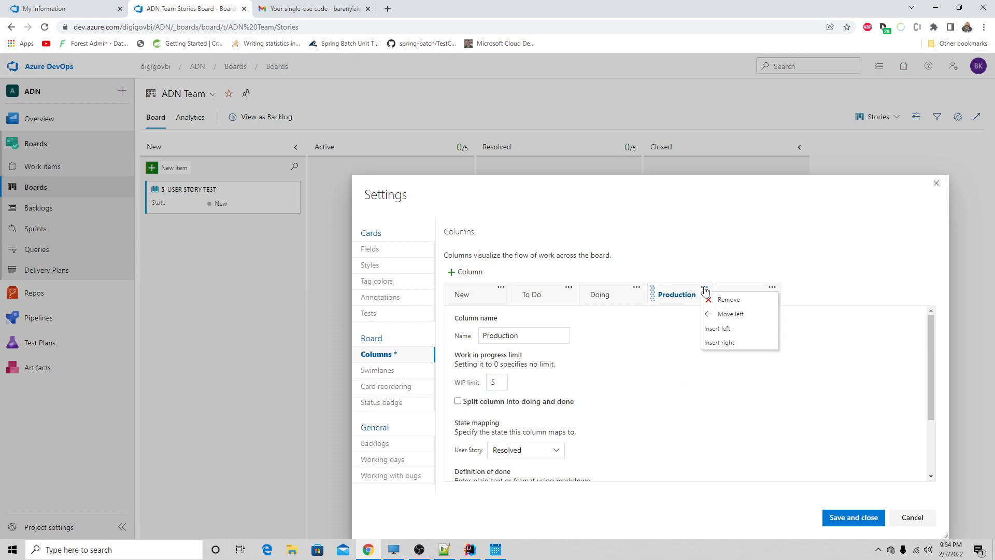
click(735, 293)
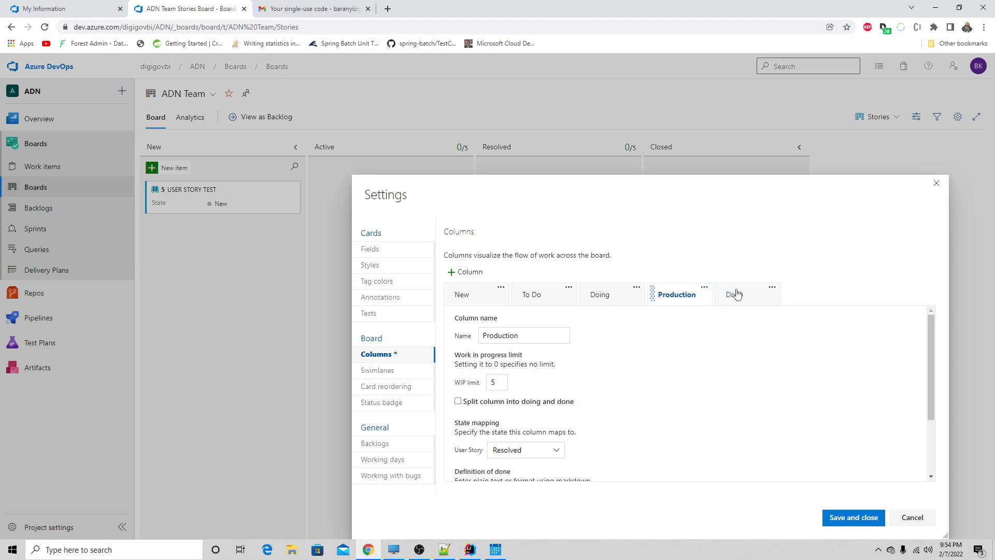
click(736, 294)
click(772, 287)
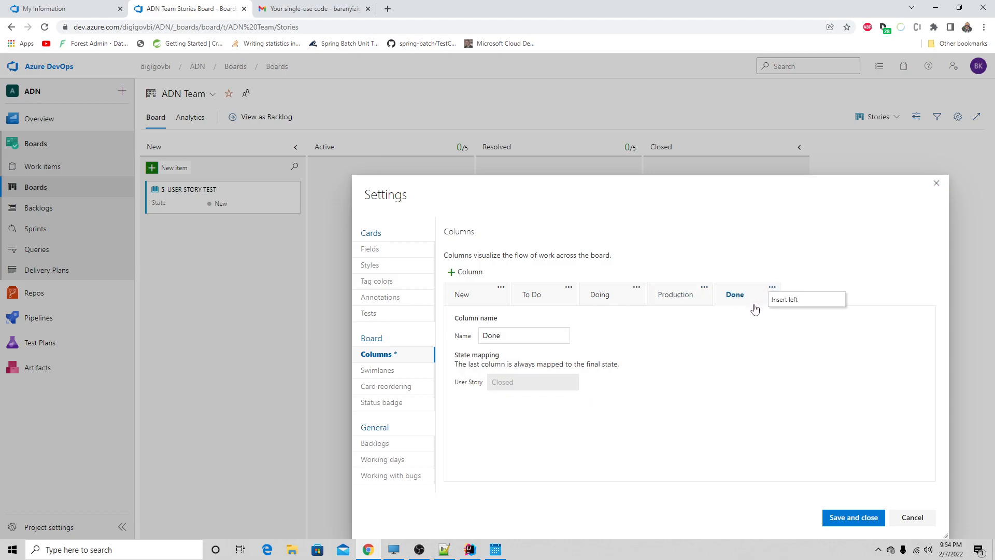
click(749, 297)
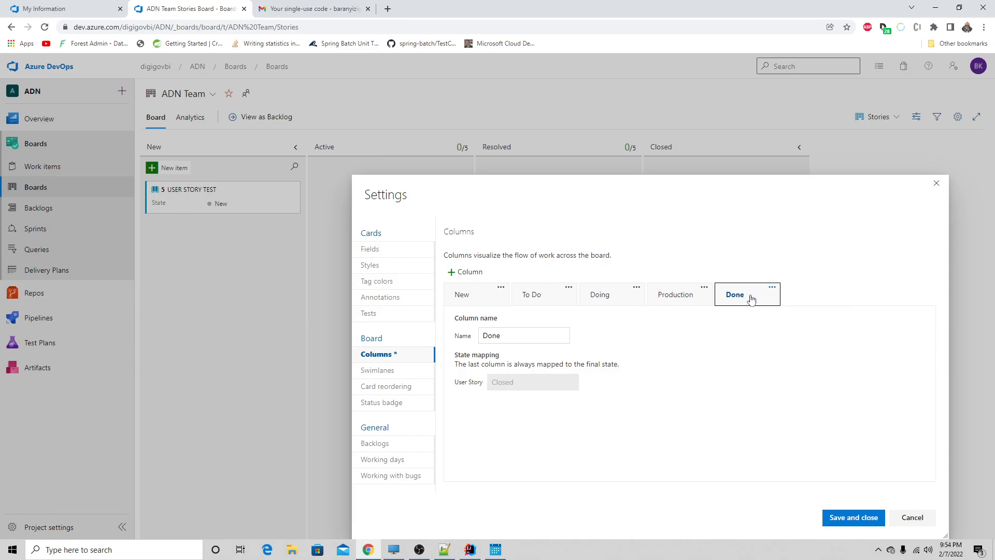
drag(669, 293, 806, 303)
click(741, 297)
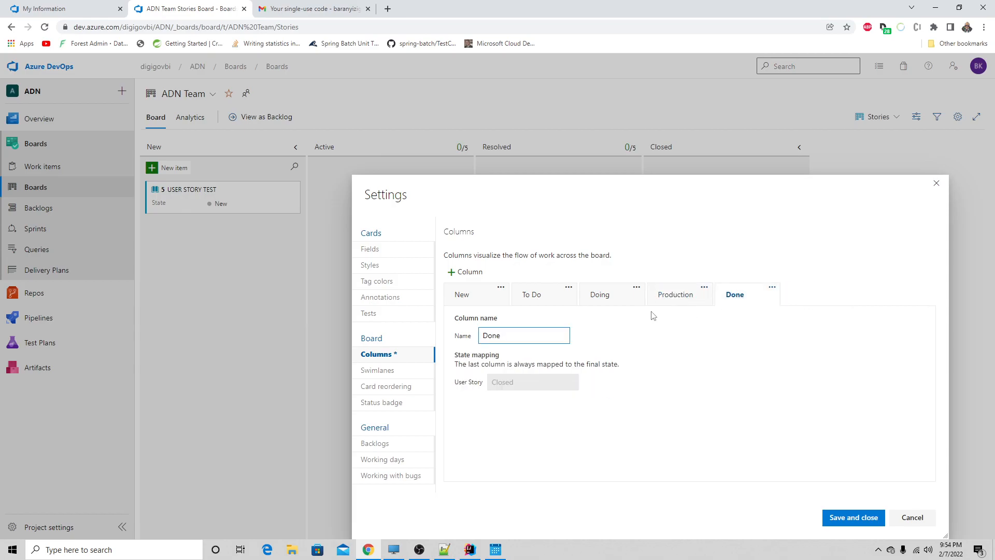
- Rename the final Done column as Production
drag(534, 332, 446, 340)
text(pr)
key(BackSpace)
key(BackSpace)
text(p)
key(BackSpace)
text(Production)
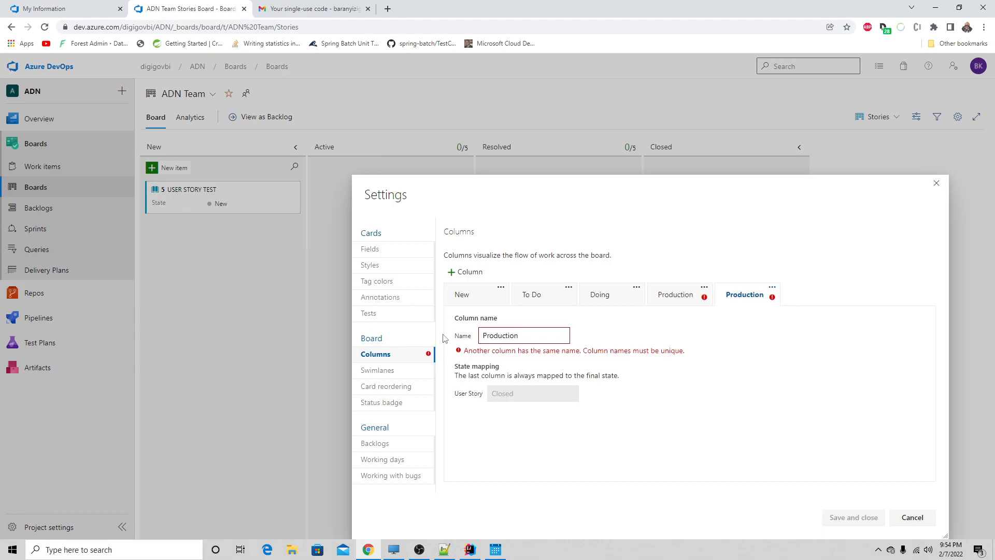
- Rename the added column before the final one as Done
click(666, 294)
double_click(552, 334)
text(Done)
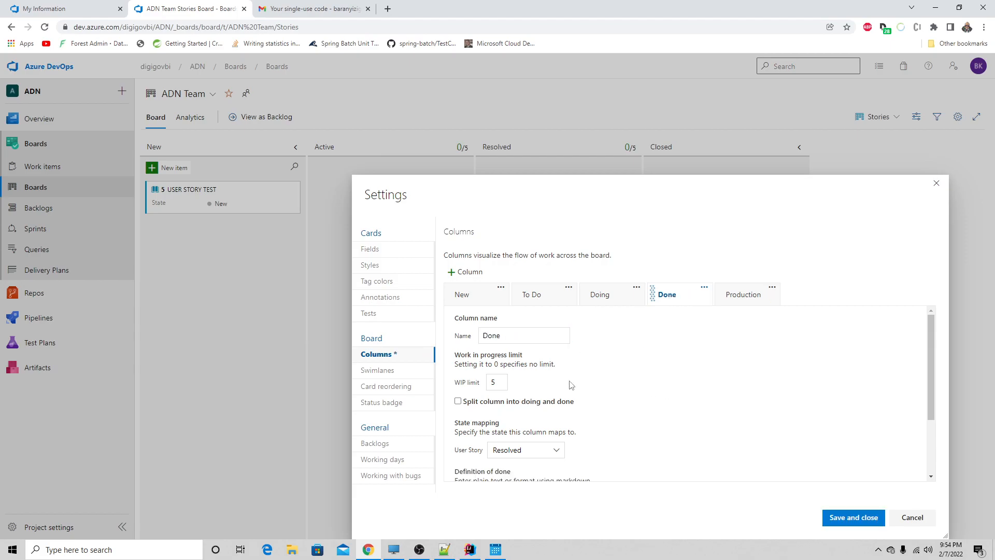
- Examine the Done column's settings, including the User Story state mapping choices
scroll(556, 385, down, 2)
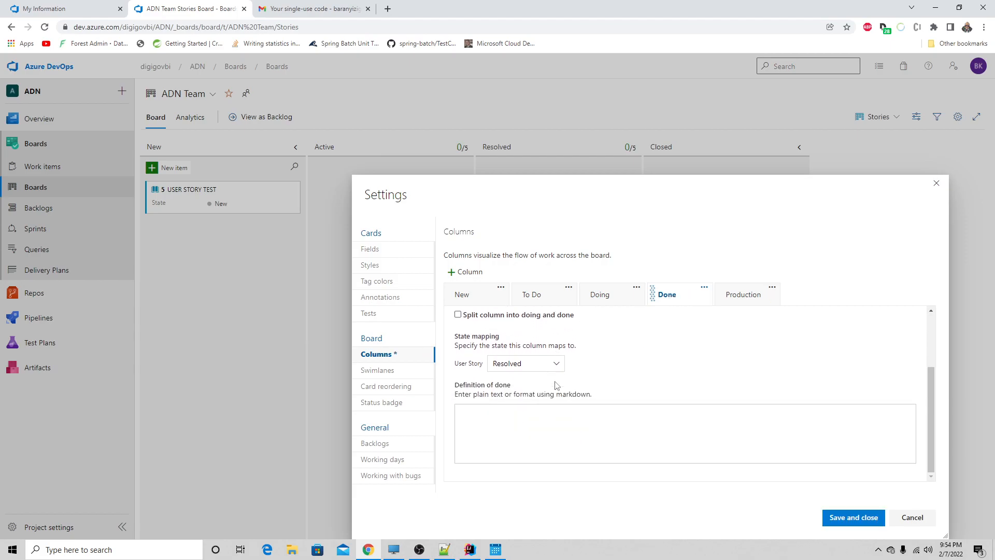
click(517, 365)
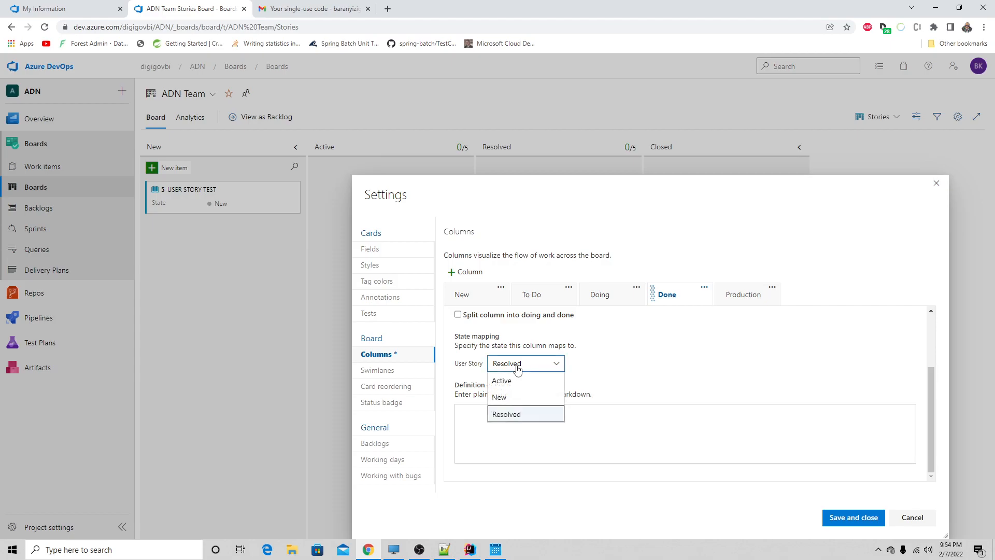
click(517, 366)
scroll(652, 386, up, 1)
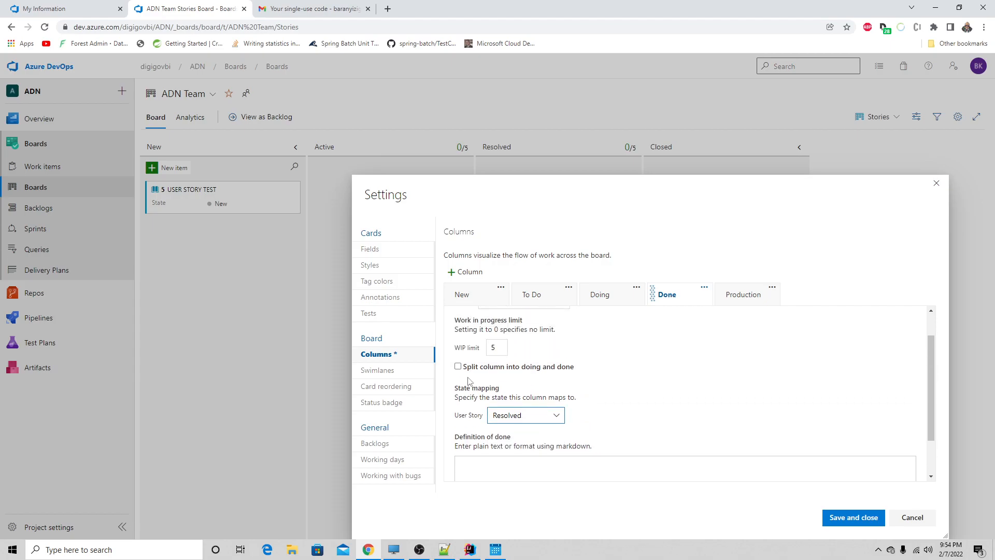
scroll(466, 365, up, 1)
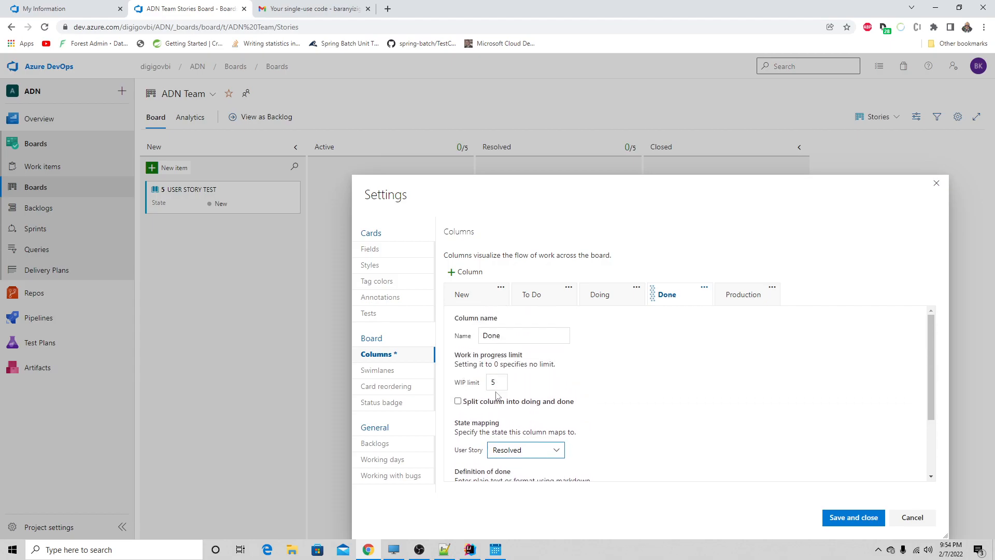
- Check the work-in-progress limits of the Done, Doing and To Do columns and save the board settings
click(501, 382)
click(599, 294)
click(540, 299)
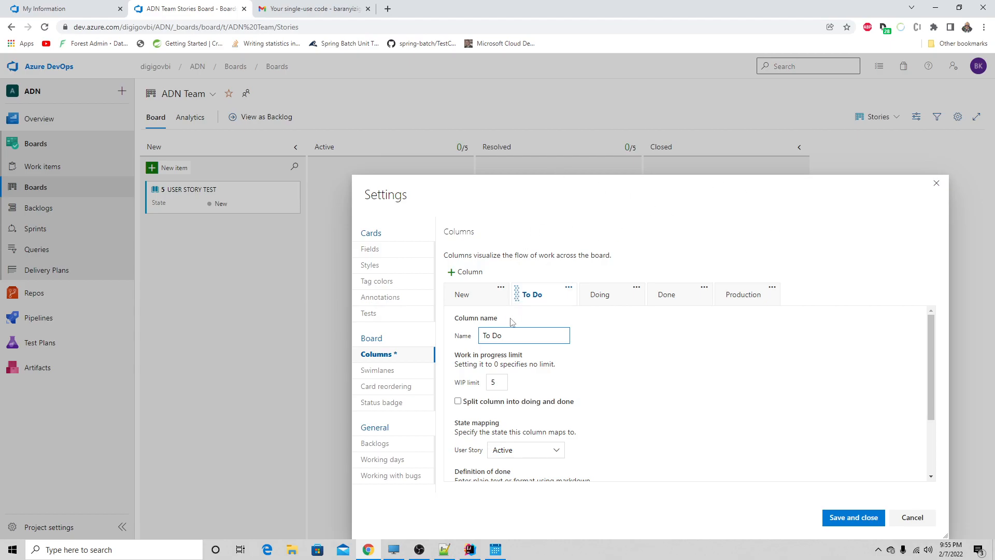
click(501, 382)
click(859, 520)
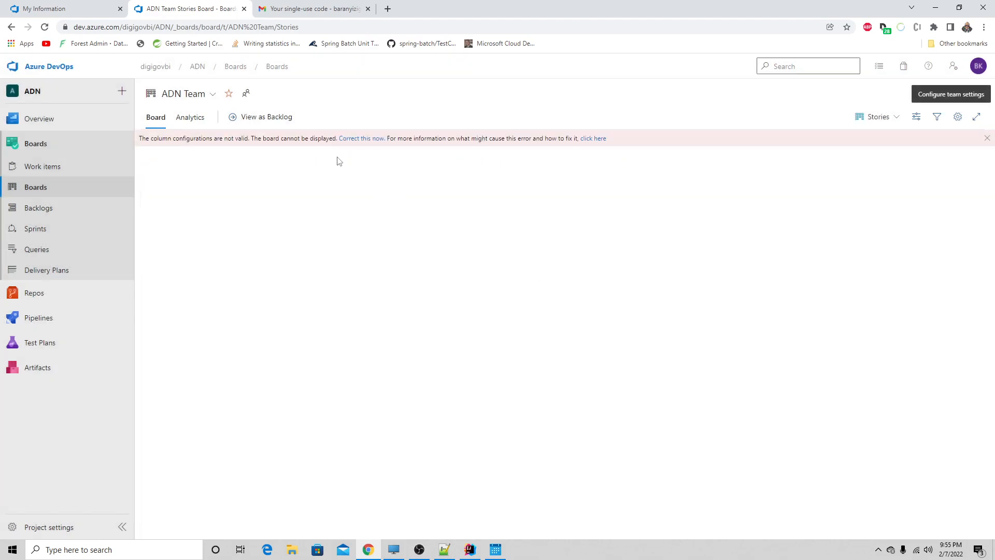
- Reopen the invalid column configuration and examine the state mappings of To Do, Doing and Done, including the choices for Doing
click(353, 140)
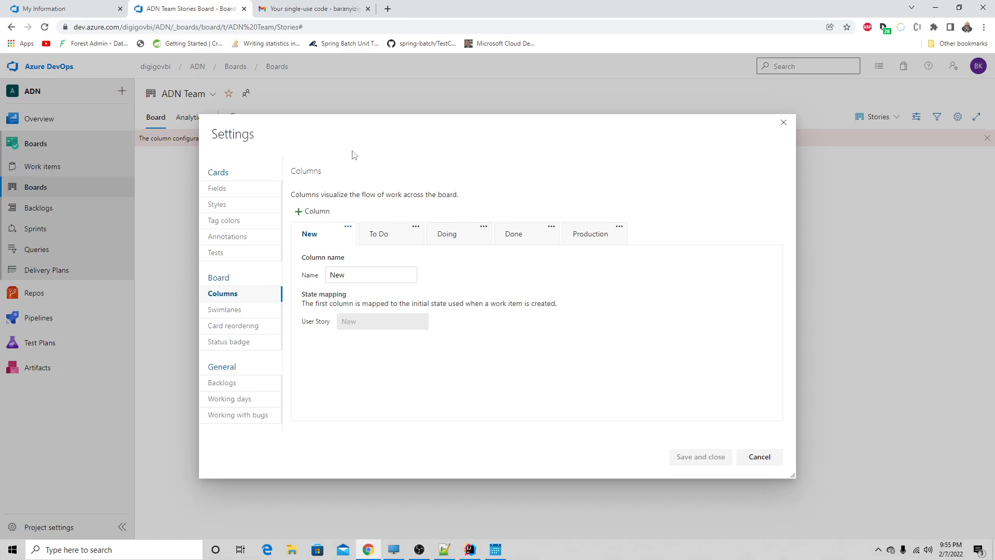
click(378, 231)
scroll(439, 320, down, 2)
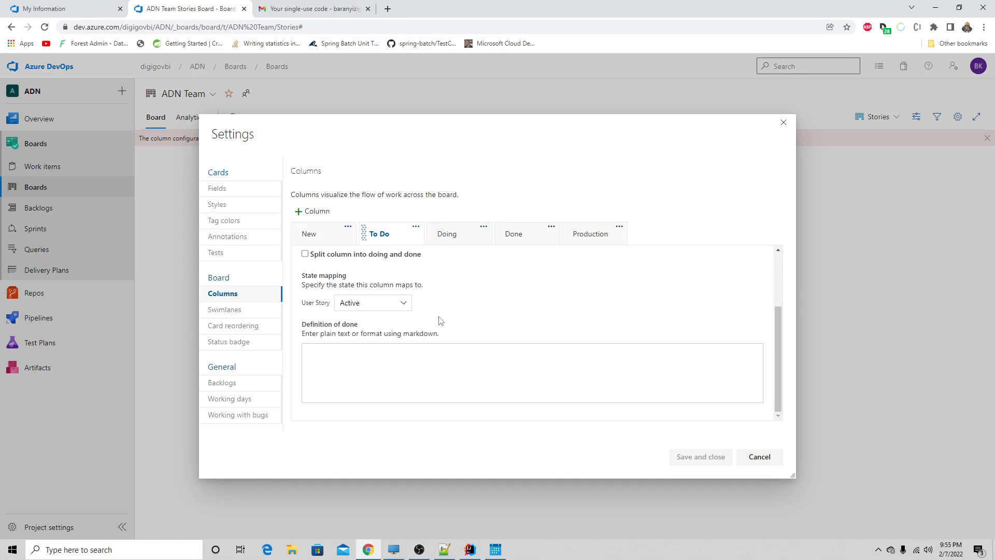
click(453, 236)
scroll(495, 313, down, 2)
click(521, 237)
click(448, 238)
scroll(450, 288, down, 2)
click(363, 302)
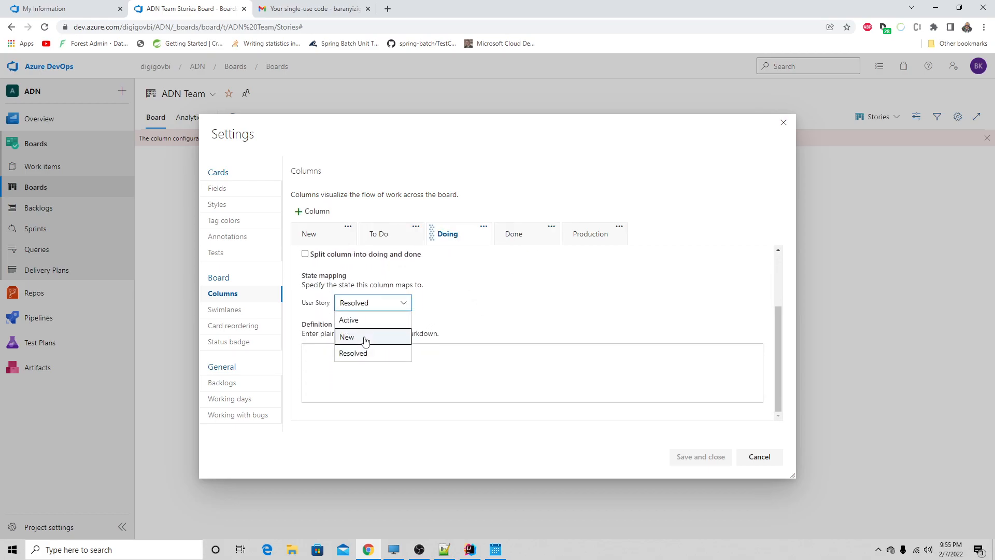
click(513, 302)
scroll(466, 310, up, 2)
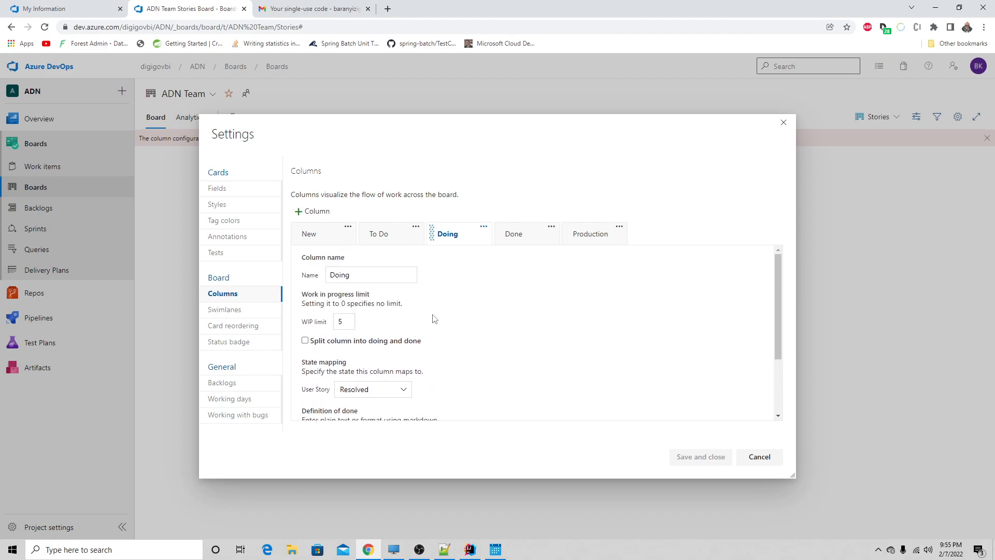
- Compare the User Story state mappings of the New, Production, Done, Doing and To Do columns
click(311, 242)
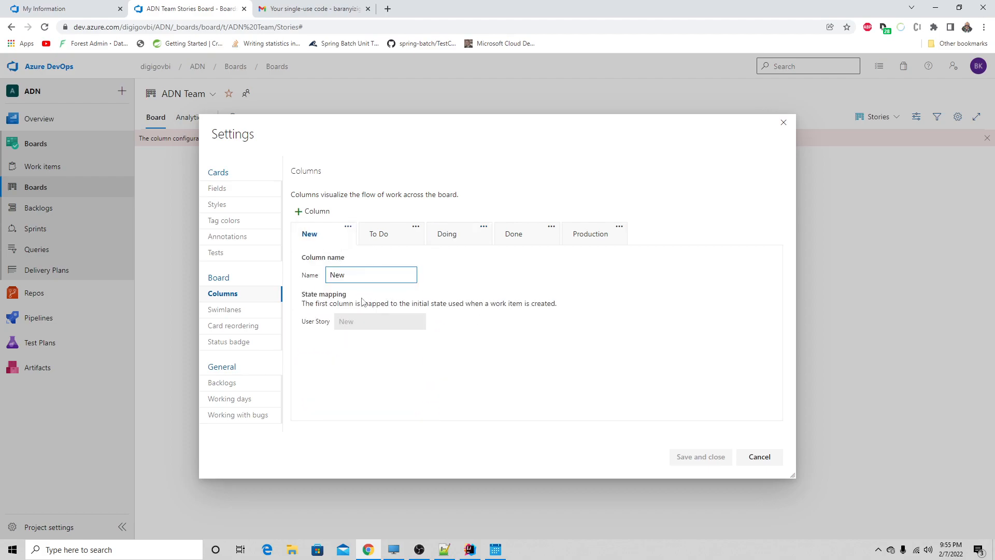
click(586, 236)
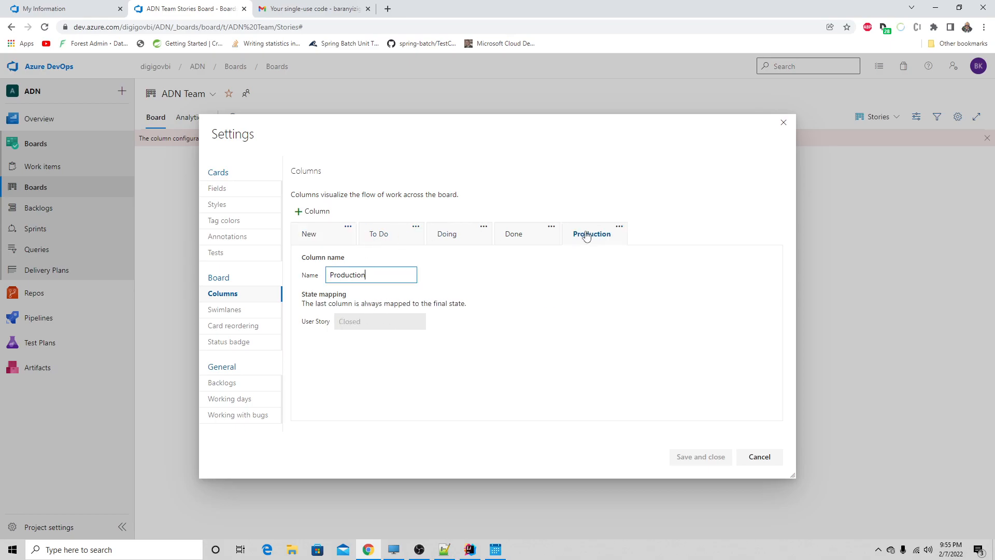
click(509, 234)
scroll(409, 317, down, 1)
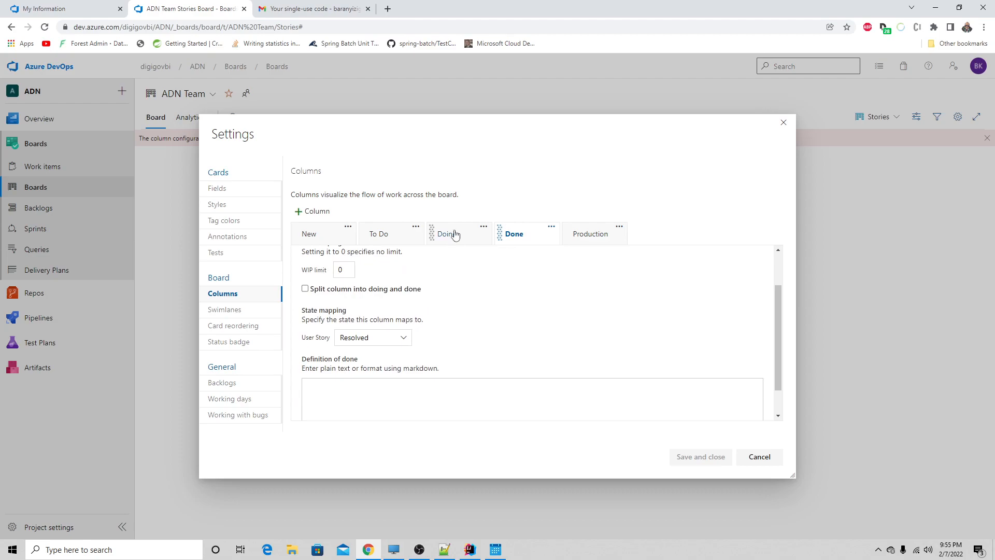
scroll(451, 296, up, 2)
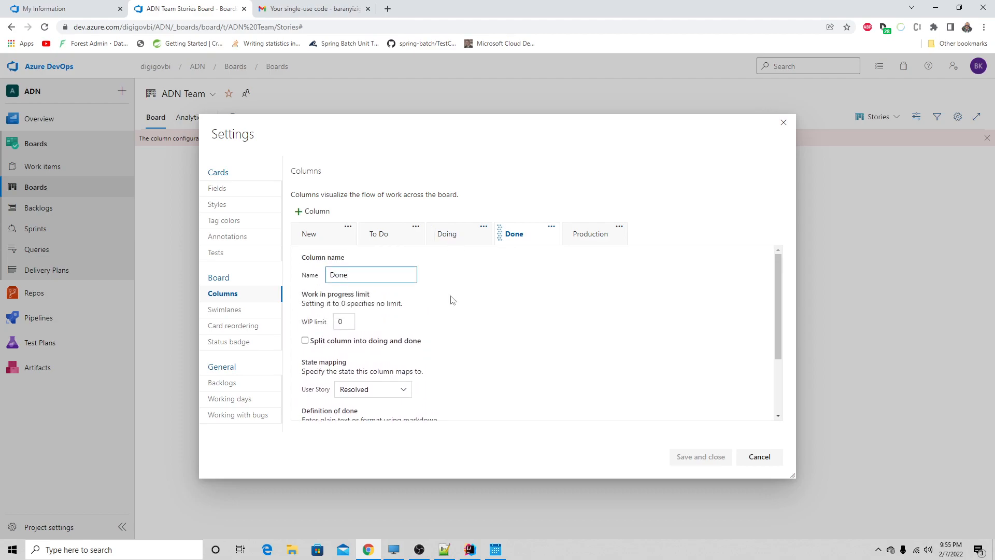
click(458, 235)
click(386, 245)
click(600, 241)
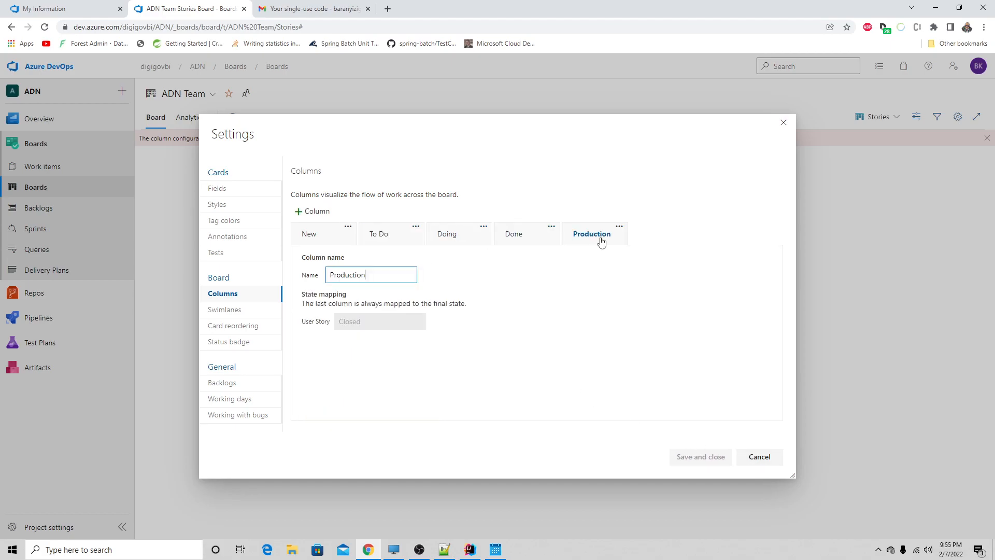
- Try to move the Production column before Done and review the Done column's state mapping and settings
click(618, 226)
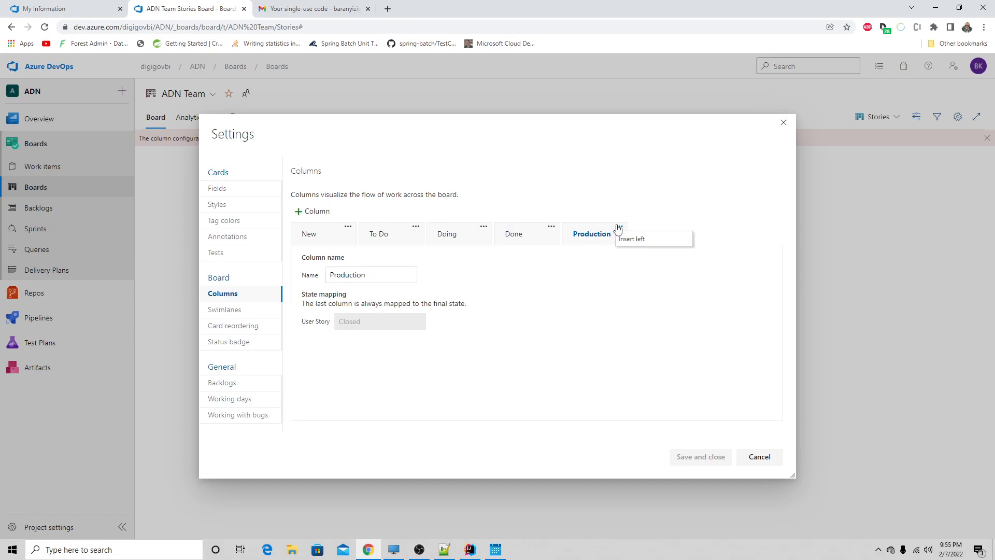
click(539, 236)
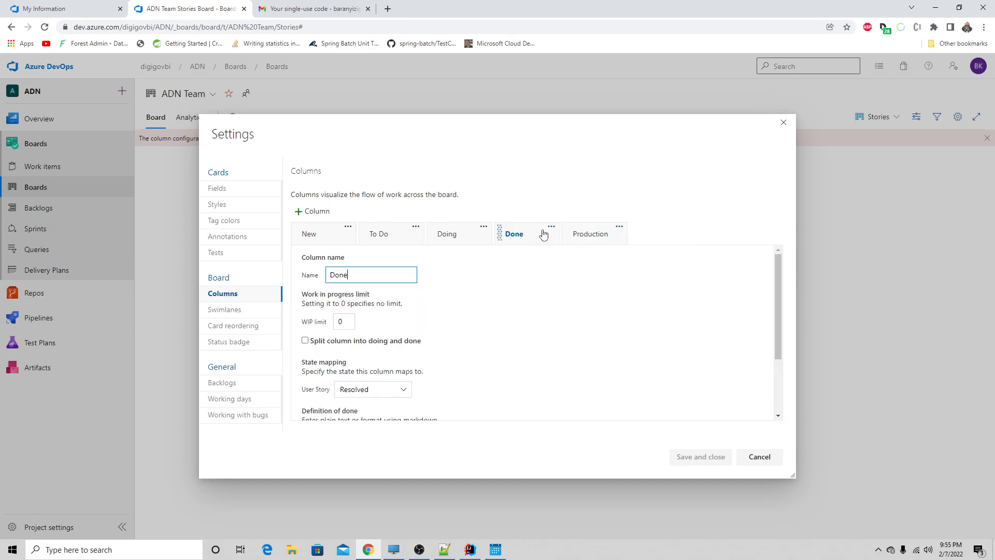
drag(616, 236, 543, 237)
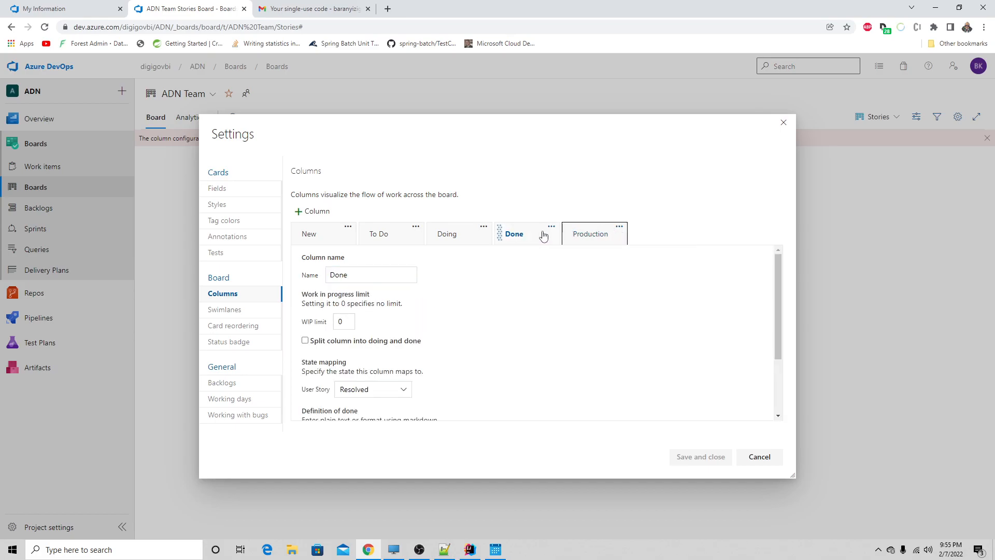
click(378, 390)
click(379, 391)
click(591, 238)
click(535, 237)
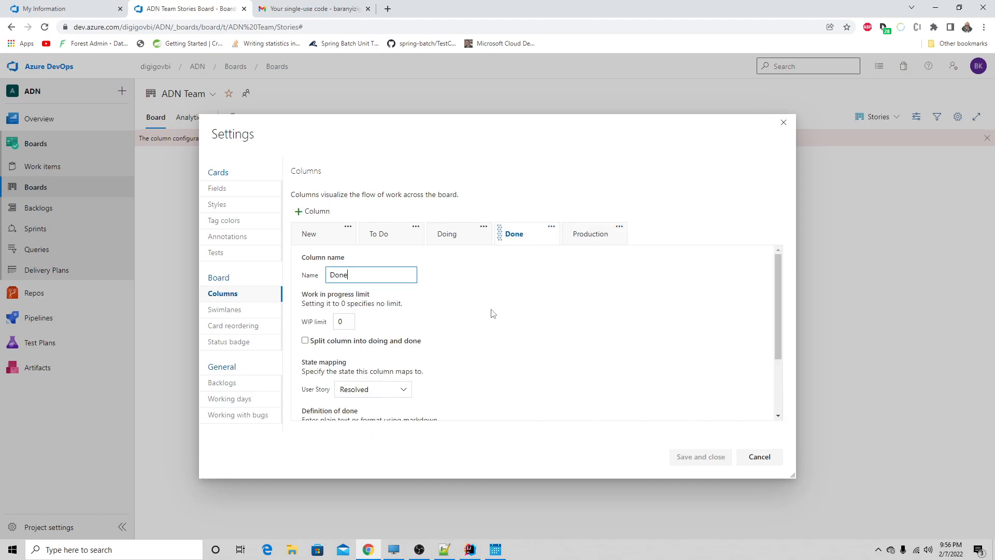
scroll(491, 327, down, 3)
scroll(492, 328, up, 3)
- Review the board's swimlane, card reordering and status badge settings
click(226, 310)
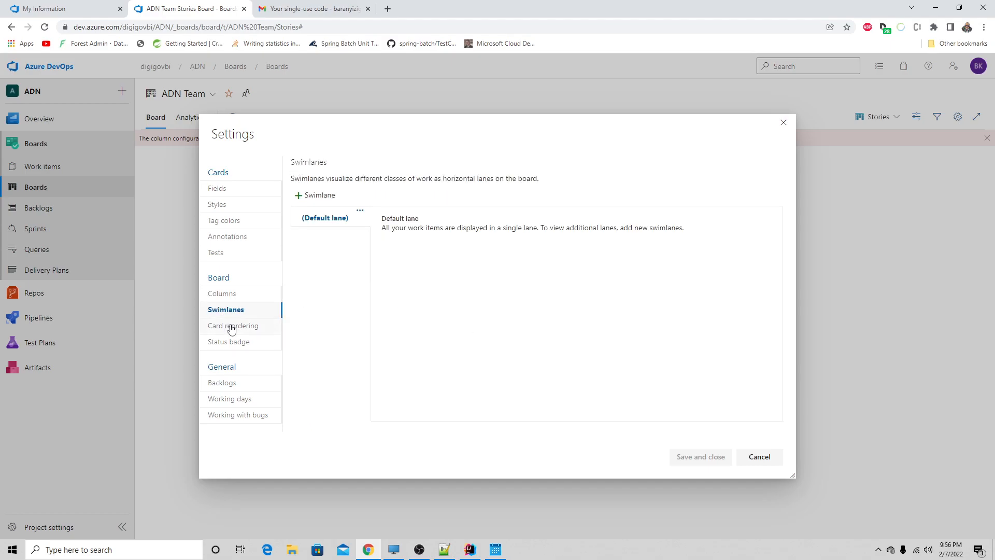
click(231, 326)
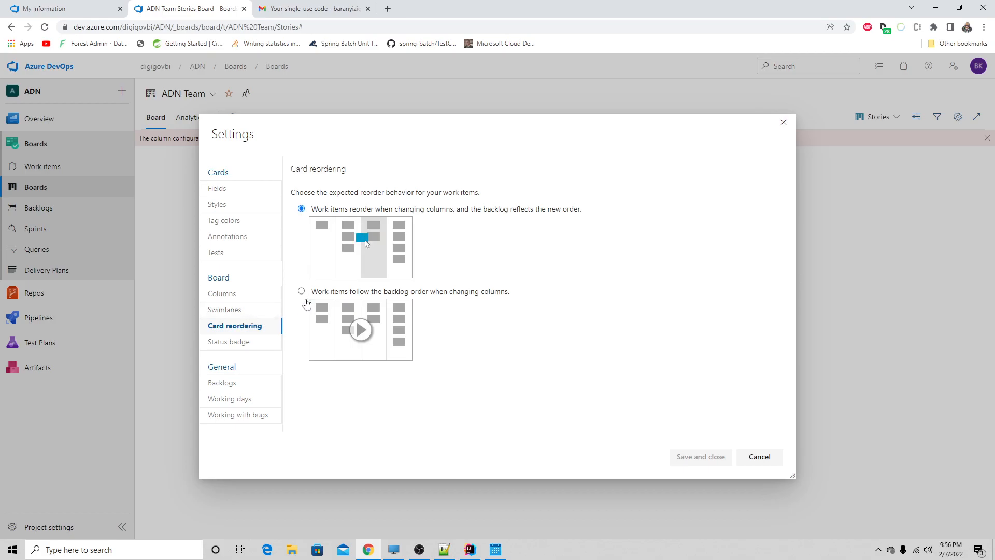
click(248, 342)
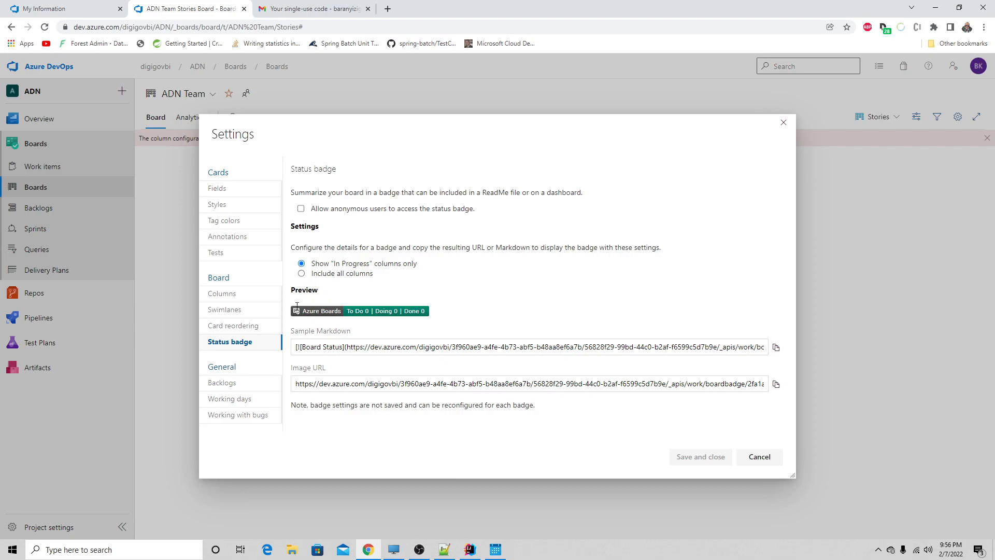
- Enable Epics as a backlog navigation level and review the working days and bug management settings
click(235, 384)
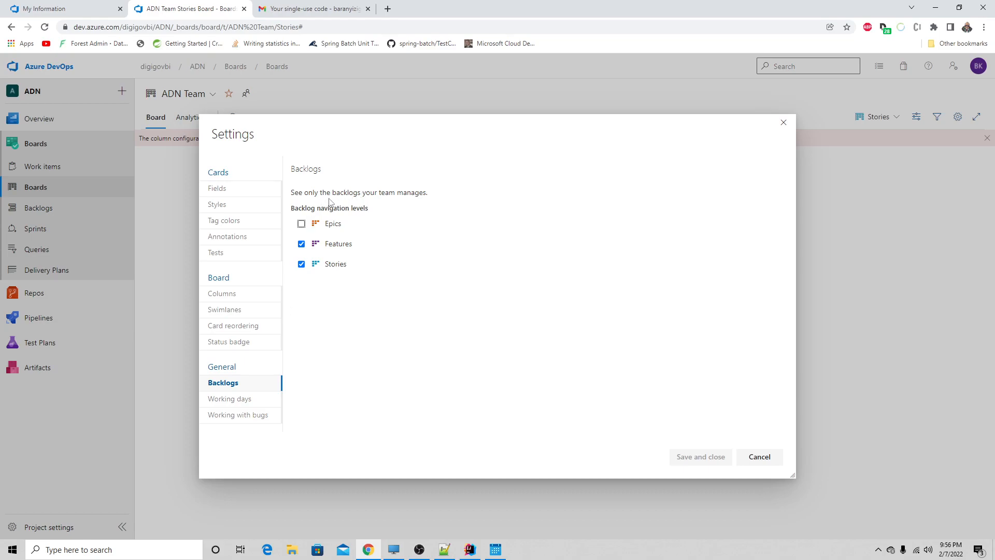
click(301, 225)
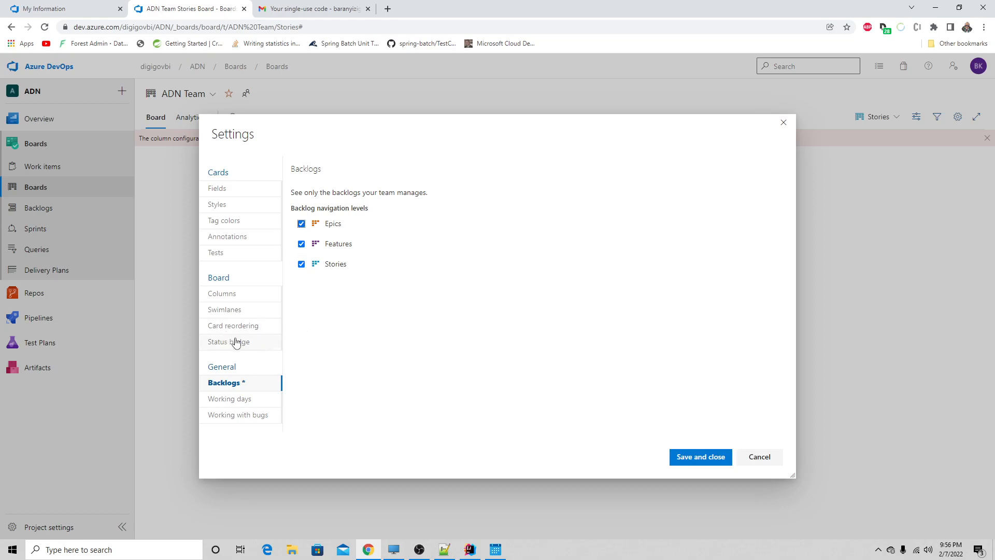
click(246, 402)
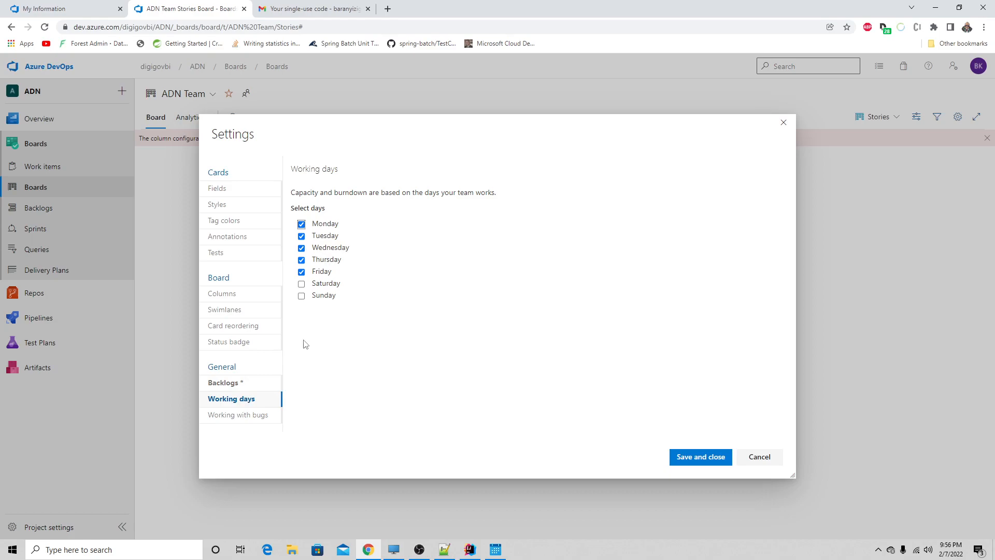
click(248, 417)
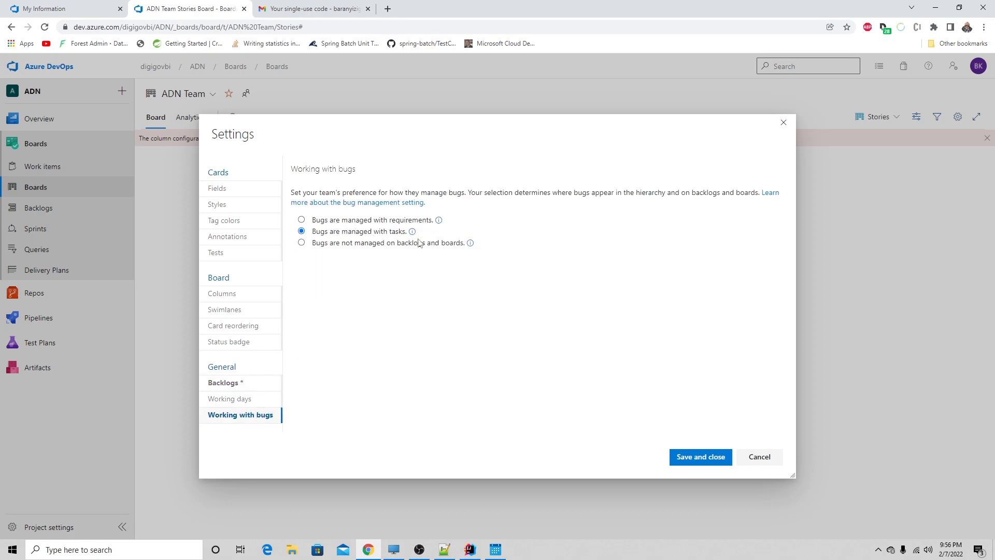
- Return to the column settings and set the Doing column's User Story state mapping to Active
click(238, 342)
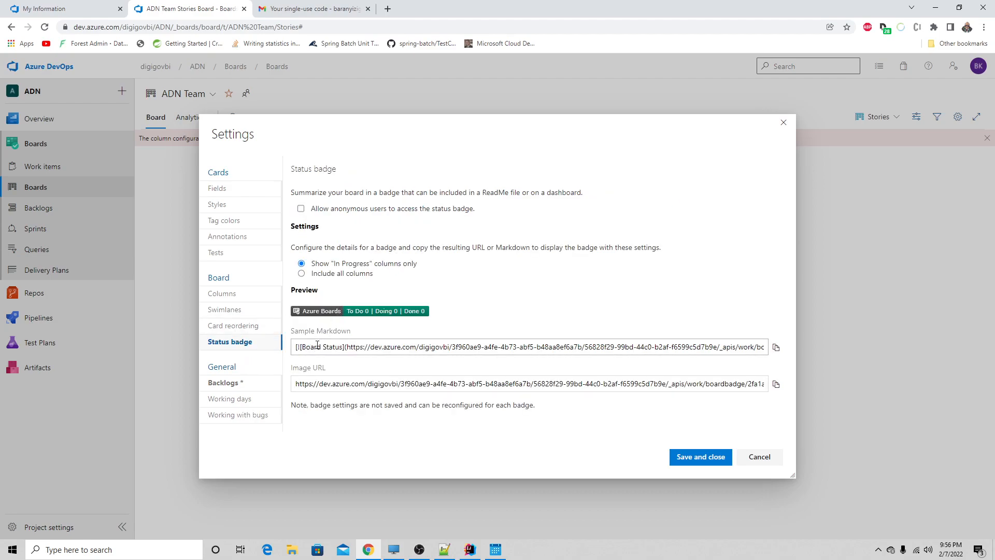
click(251, 326)
click(243, 310)
click(242, 299)
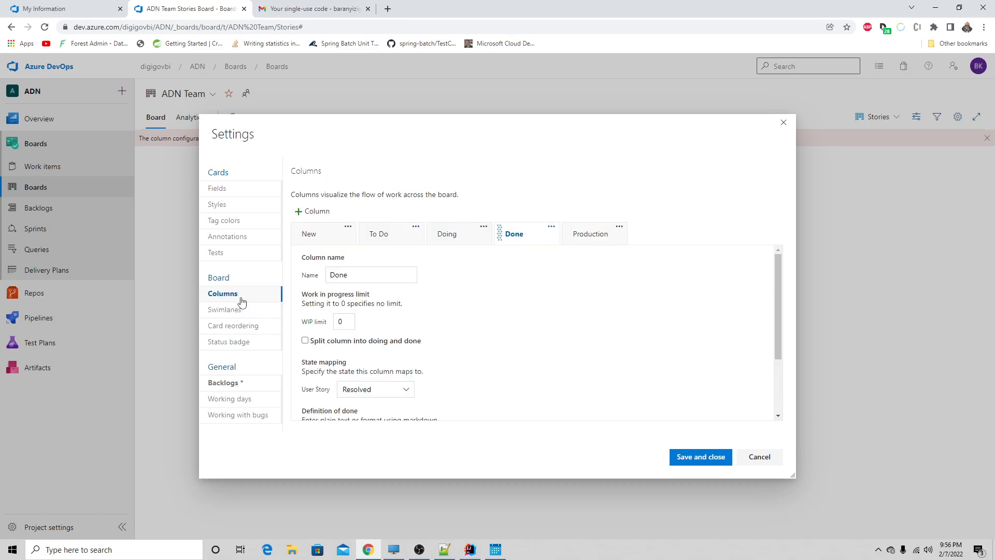
click(394, 228)
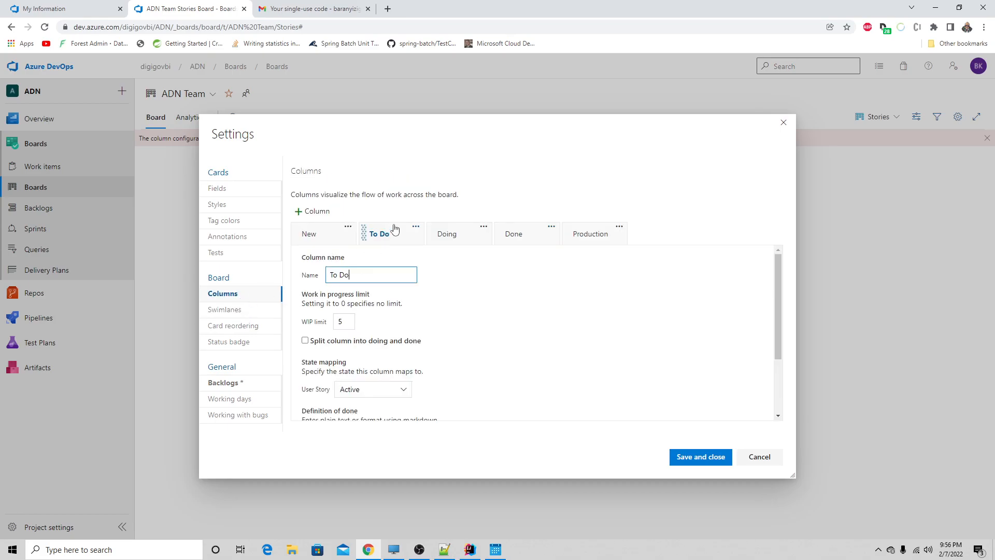
scroll(386, 319, down, 2)
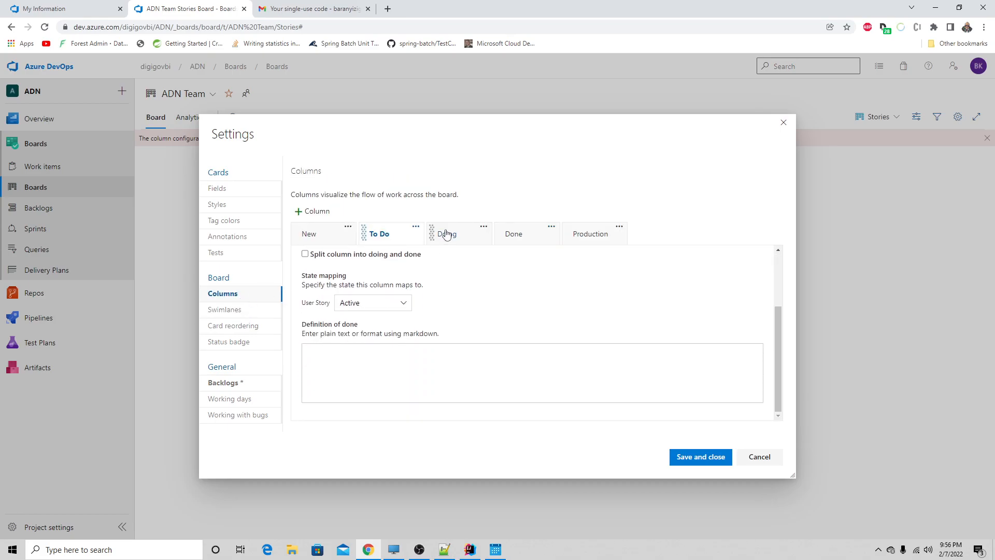
click(446, 234)
scroll(385, 352, down, 1)
click(377, 303)
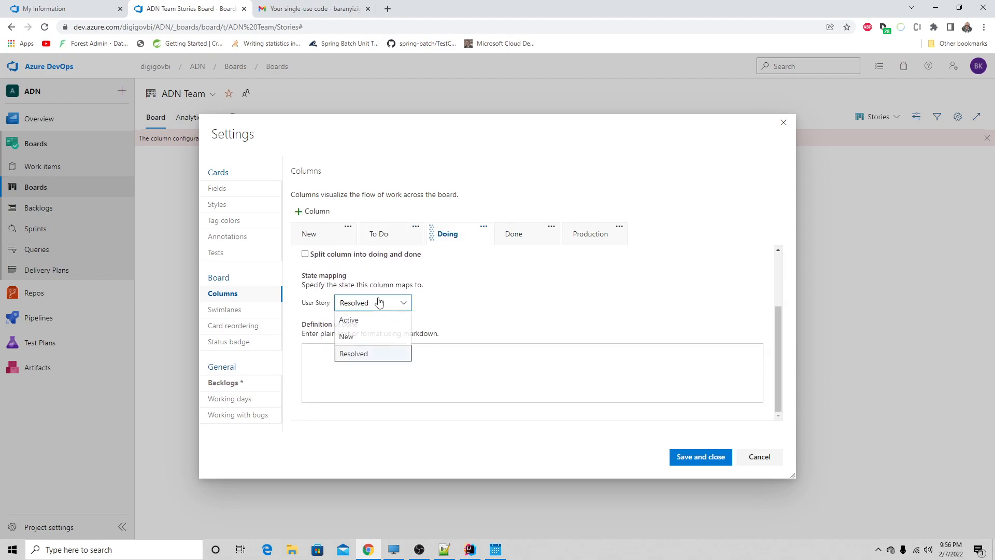
click(372, 323)
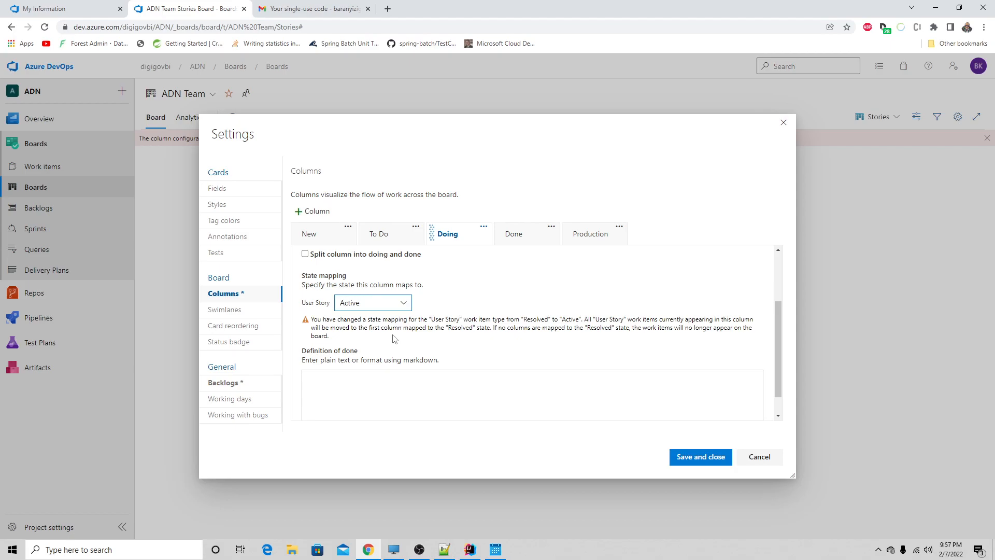
- Remove the Doing column from the board's column configuration
scroll(395, 339, up, 1)
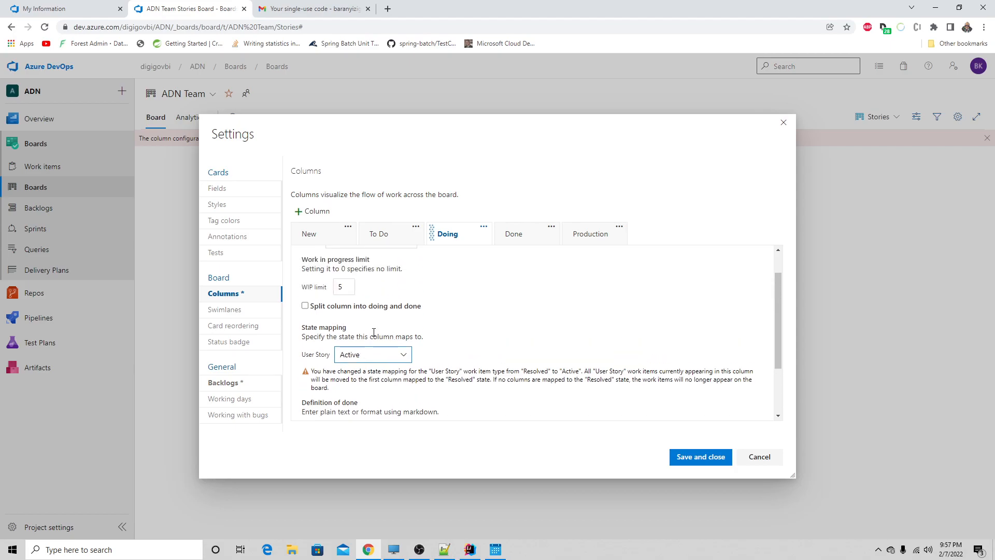
click(483, 227)
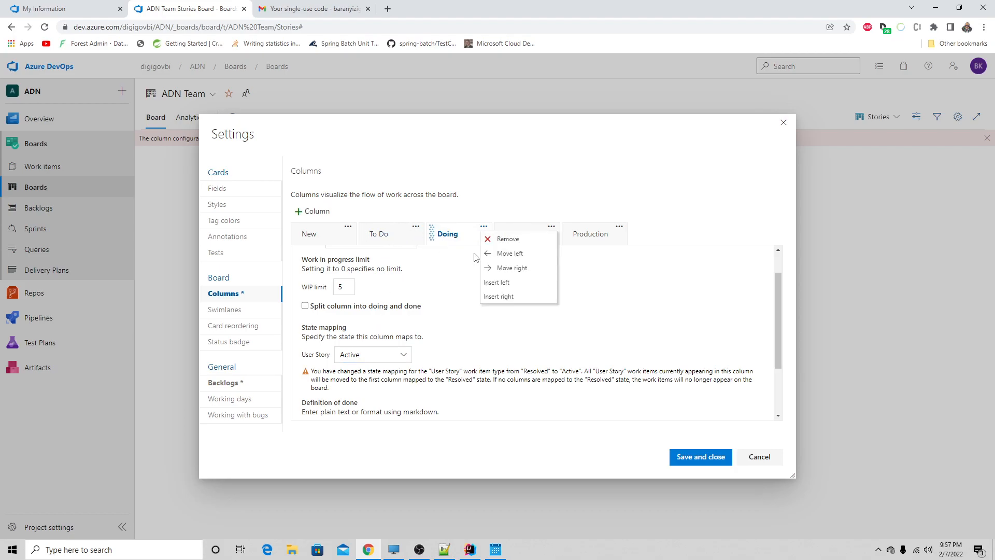
click(502, 240)
- Split the Done column into doing and done, leaving To Do unsplit, and save the board settings
click(389, 242)
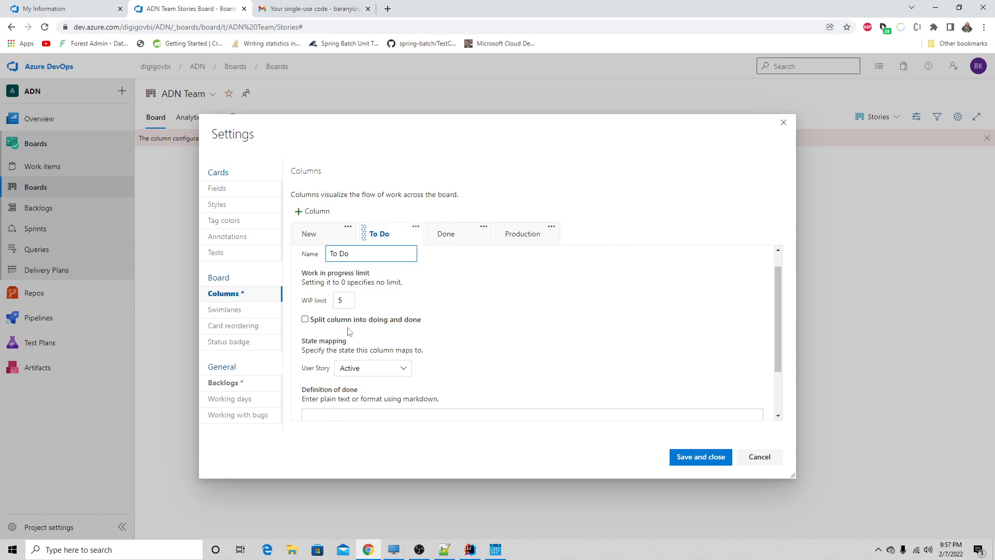
click(307, 319)
click(309, 320)
click(457, 239)
click(306, 319)
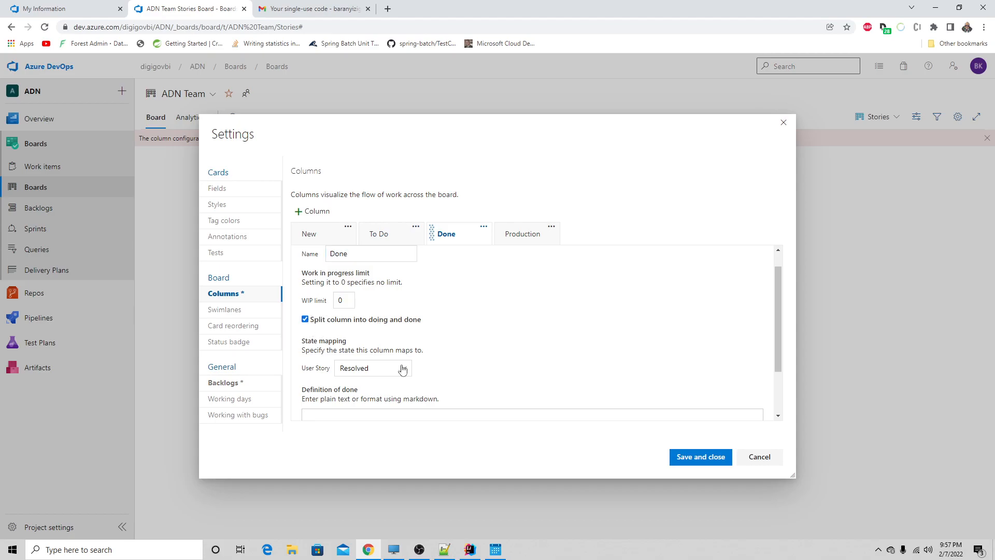
click(689, 460)
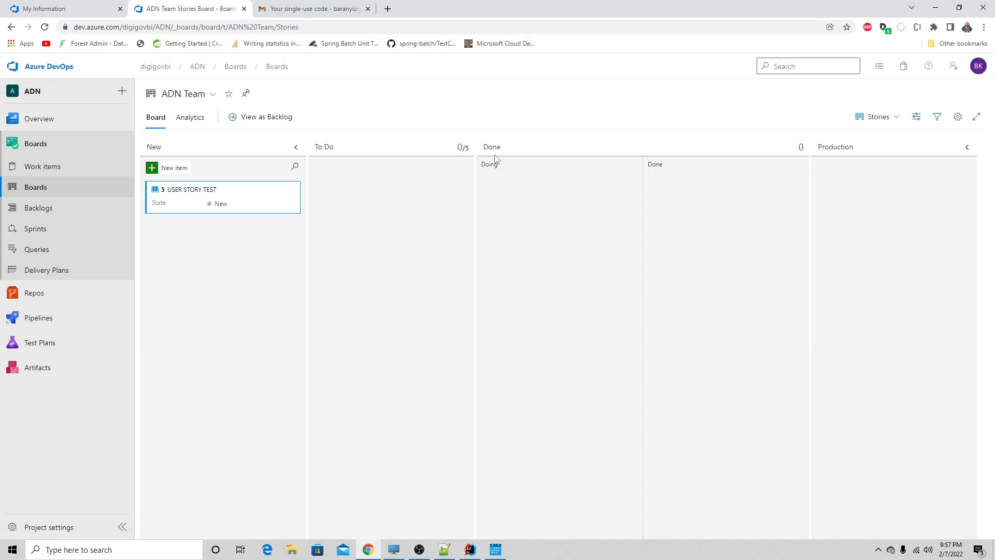
- Reopen the board's column settings and set the To Do column's User Story state mapping to New
click(521, 172)
click(958, 117)
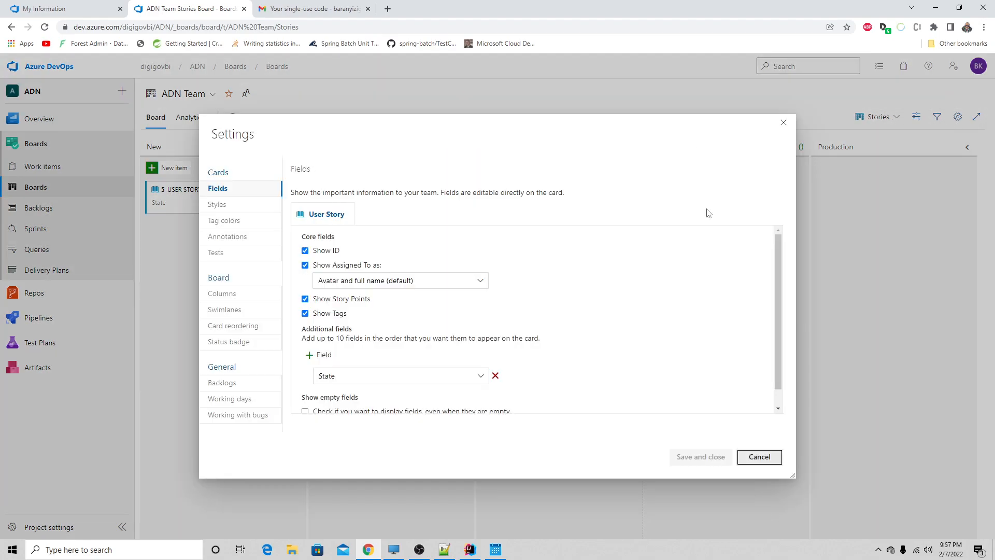
click(230, 299)
click(385, 237)
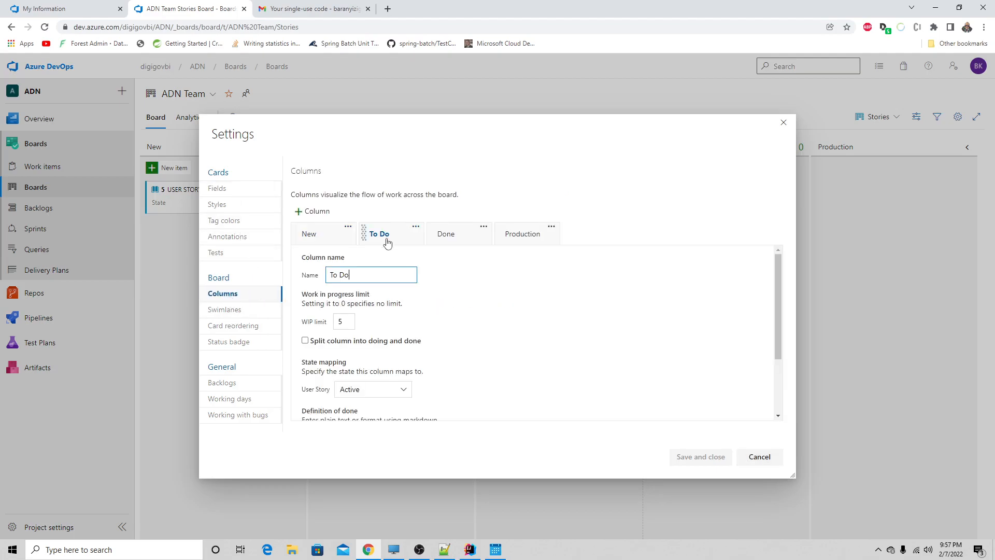
scroll(370, 396, down, 2)
click(368, 304)
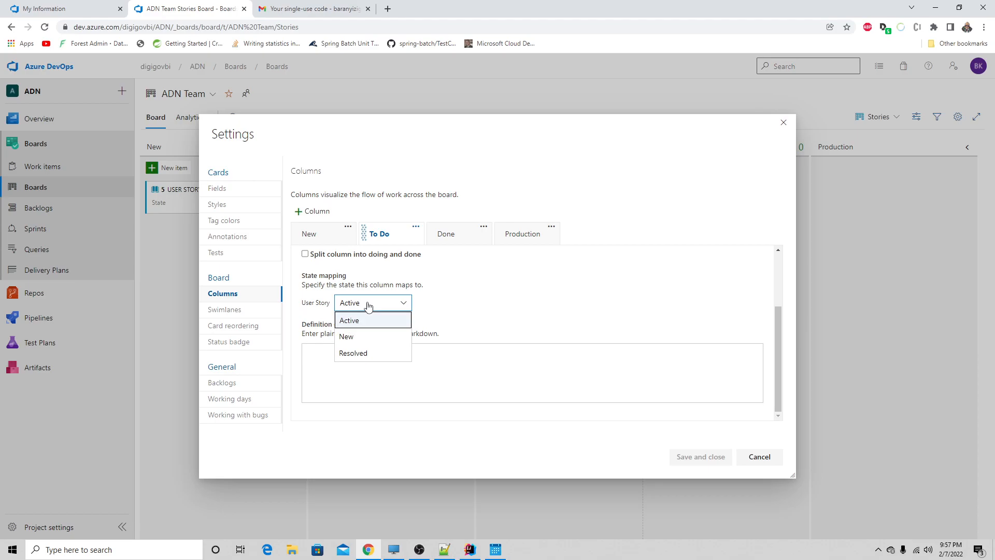
click(355, 338)
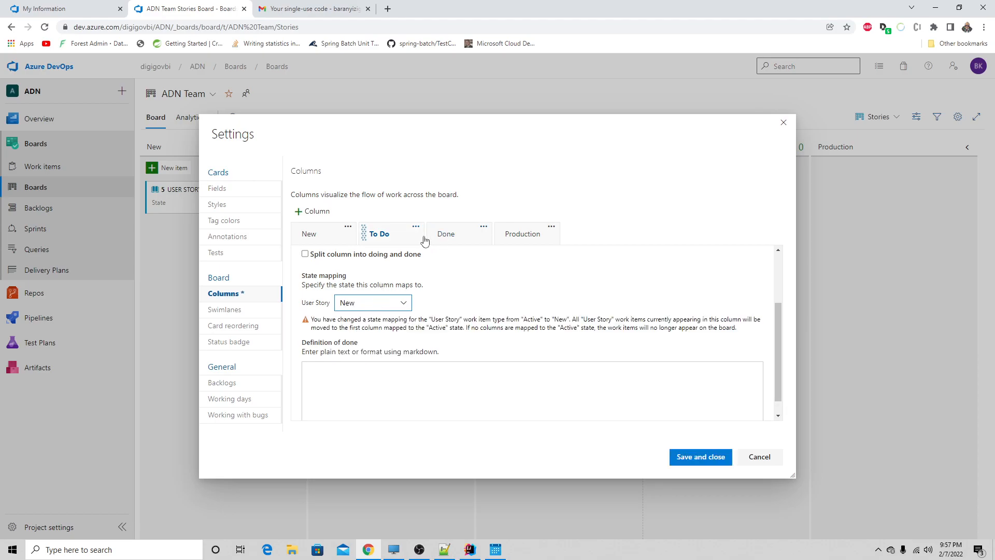
- Add a column named Doing between To Do and Done and map its User Story state to Active
click(317, 211)
drag(399, 238, 461, 236)
click(332, 273)
text(doing)
scroll(512, 278, down, 3)
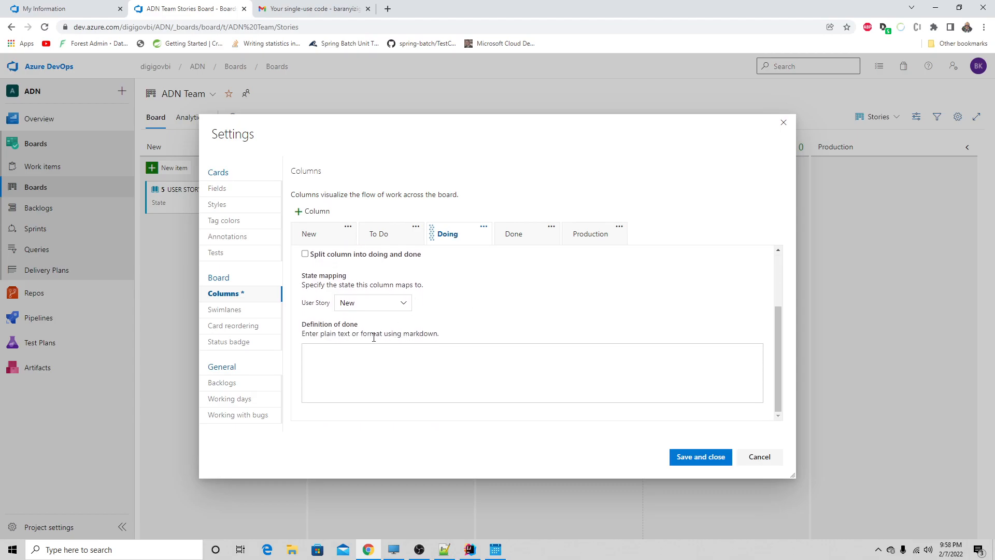
click(363, 302)
click(361, 320)
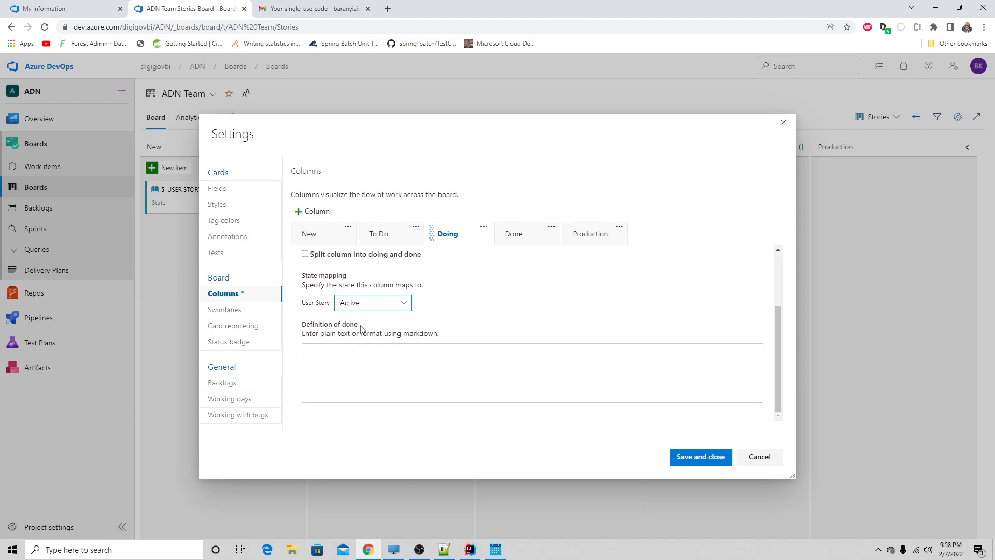
- Turn off the Done column's split into doing and done and recheck the Doing column's settings
click(528, 237)
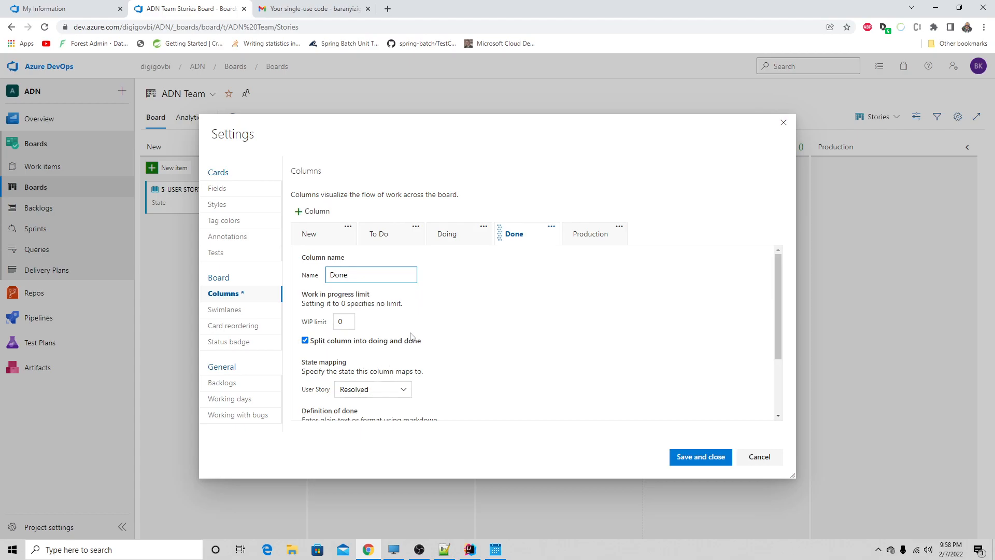
scroll(412, 336, down, 1)
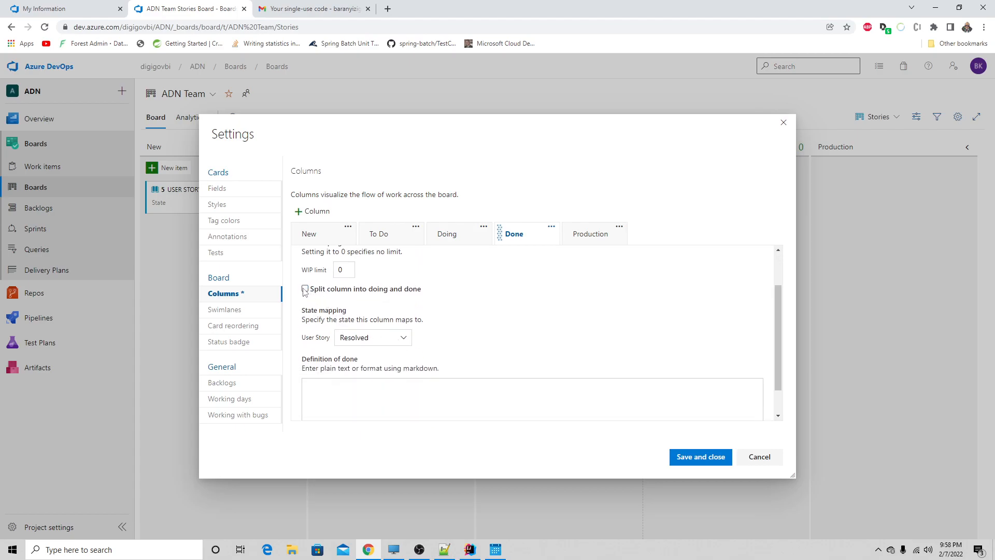
click(444, 241)
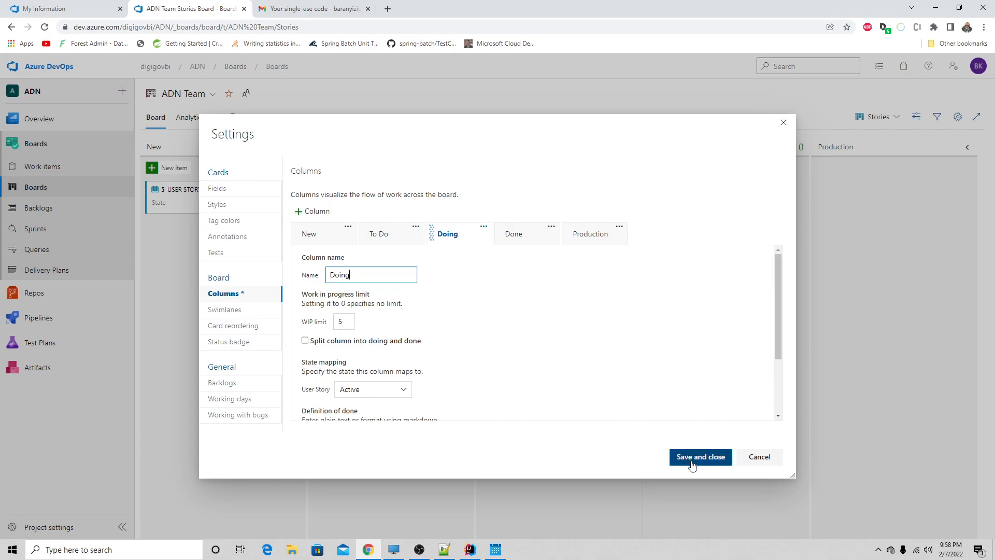
- Recheck the To Do column's settings and save the Stories board's column configuration
click(379, 236)
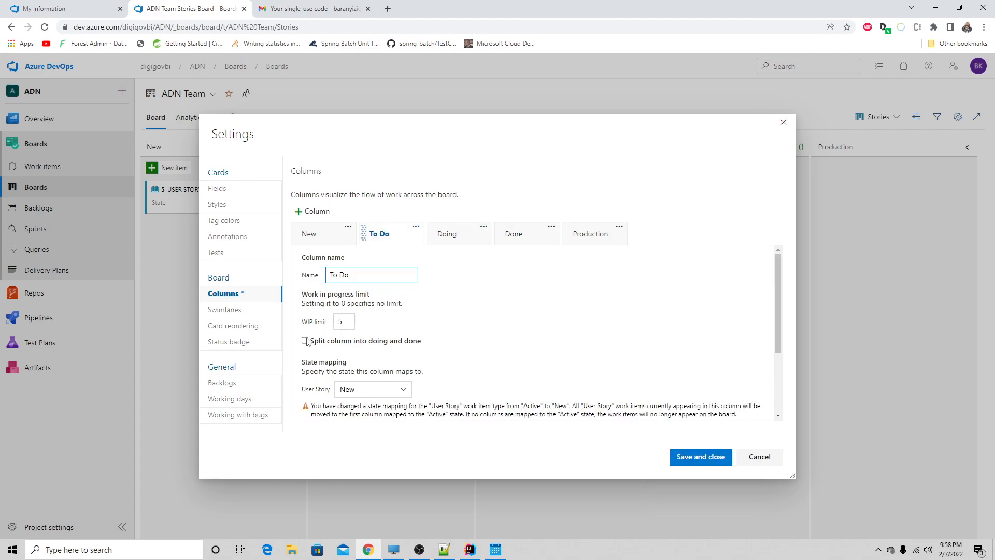
click(700, 457)
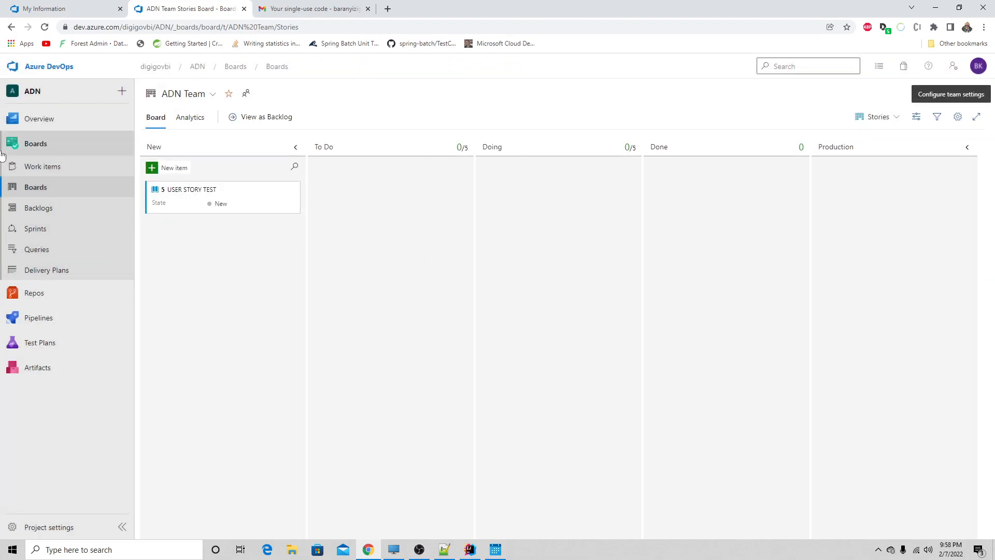
- Delete the USER STORY TEST work item from the Stories board's New column and confirm the deletion
mouse_move(254, 197)
click(294, 189)
click(294, 190)
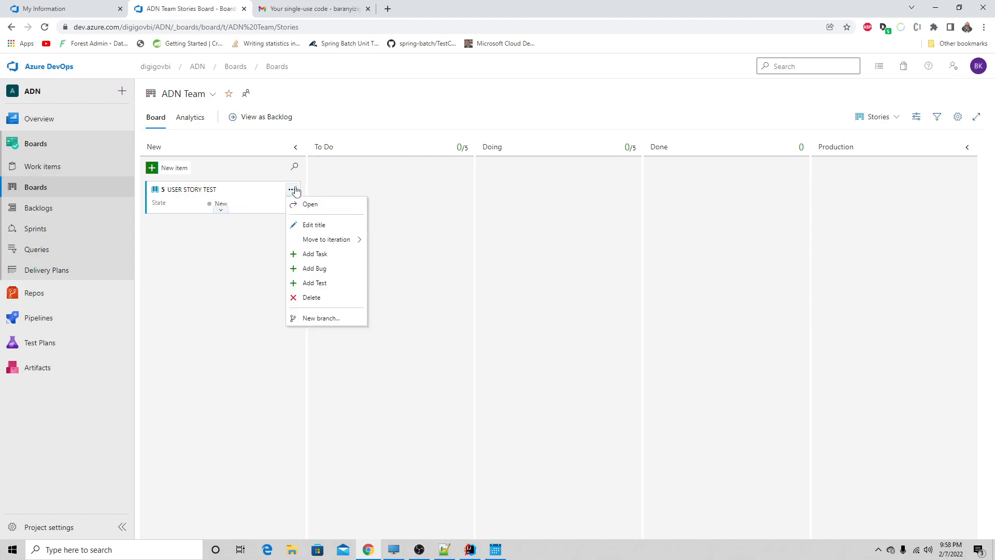
click(317, 297)
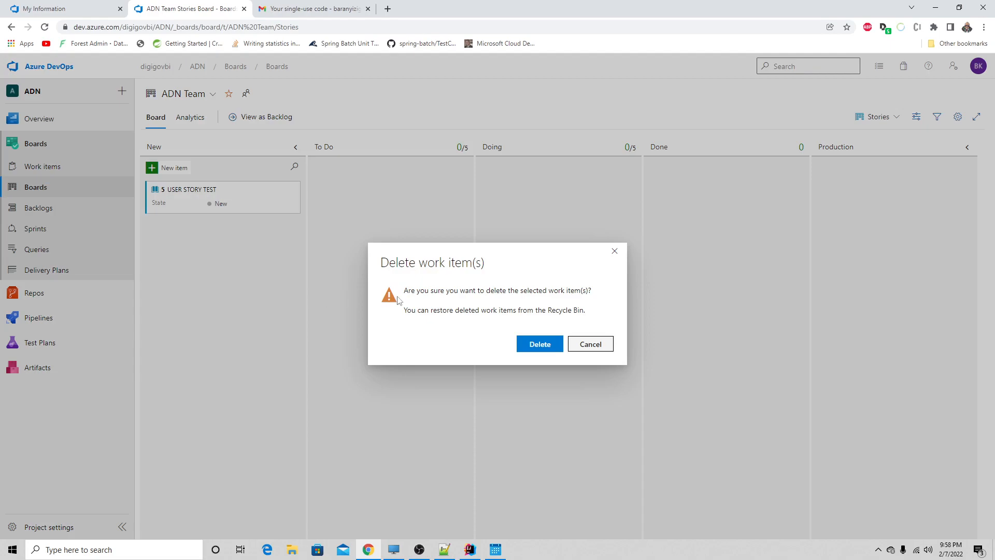
click(523, 337)
- Switch to the Epics board and move the Authentication & Authorization Agent epic from New to Active
click(890, 118)
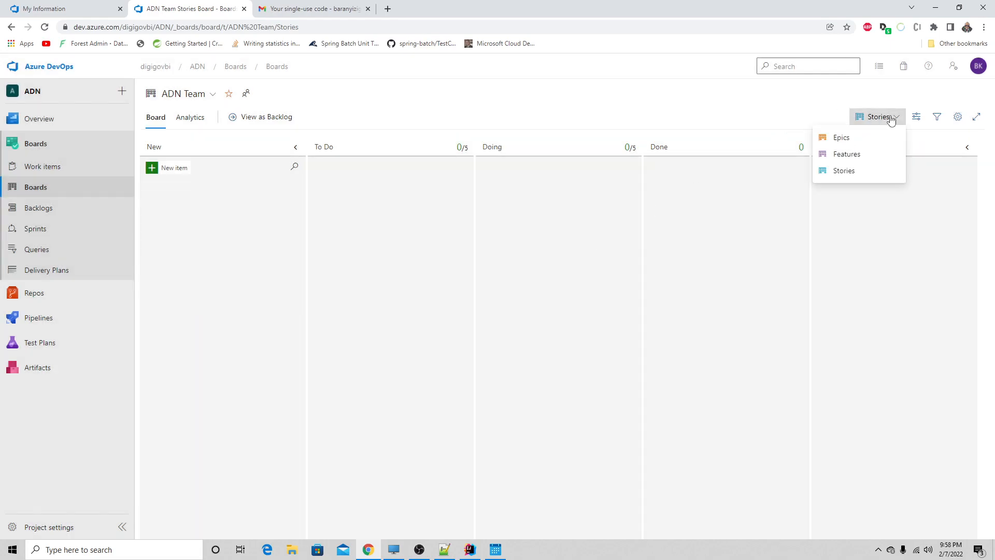
click(857, 137)
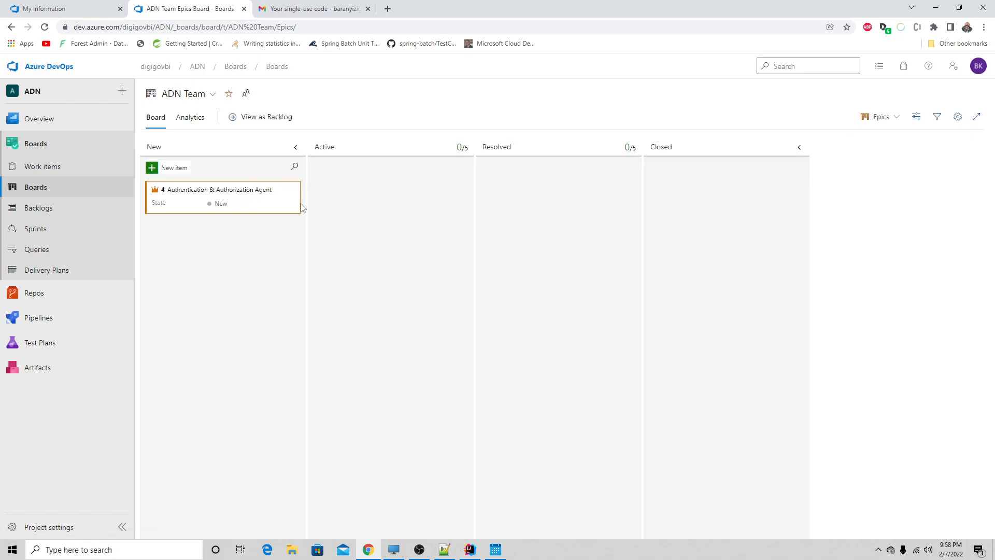
click(220, 210)
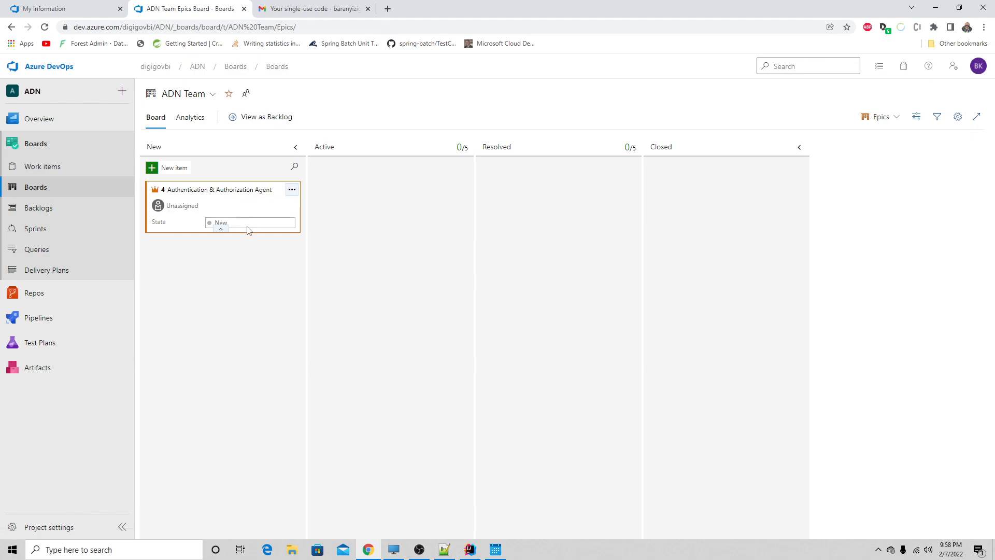
drag(262, 207, 422, 191)
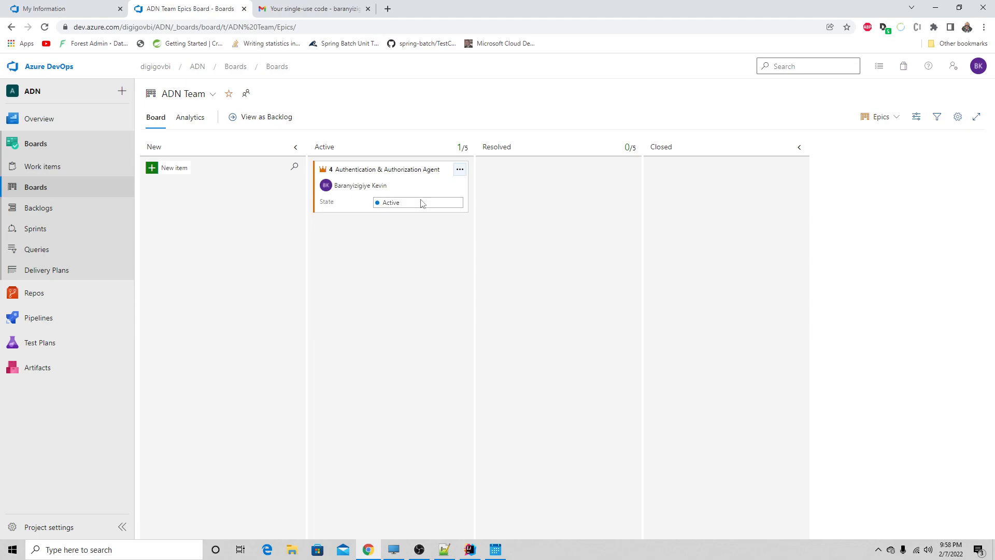
- View the Stories and Features boards, and move the Authentication & Authorization Agent epic back to New on the Epics board
click(882, 116)
click(844, 171)
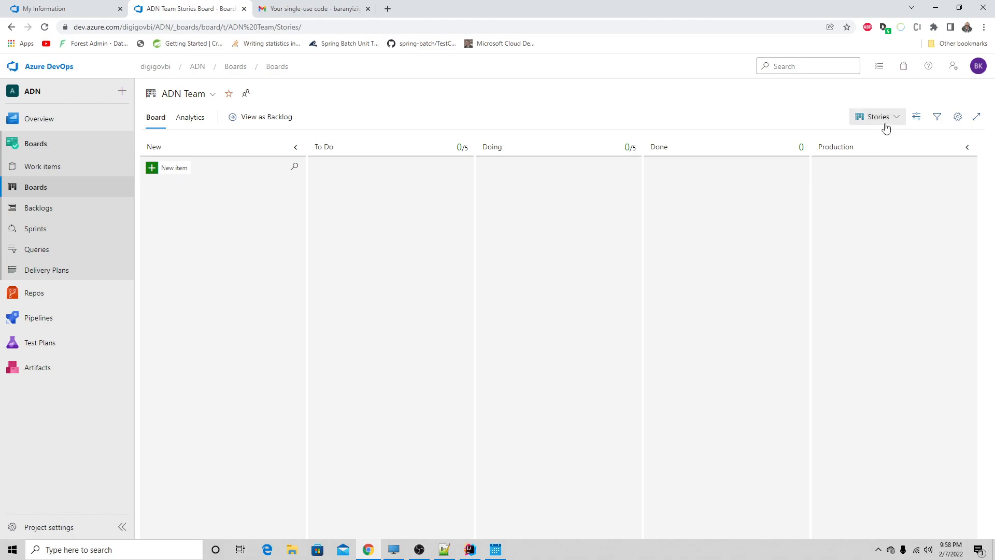
click(885, 125)
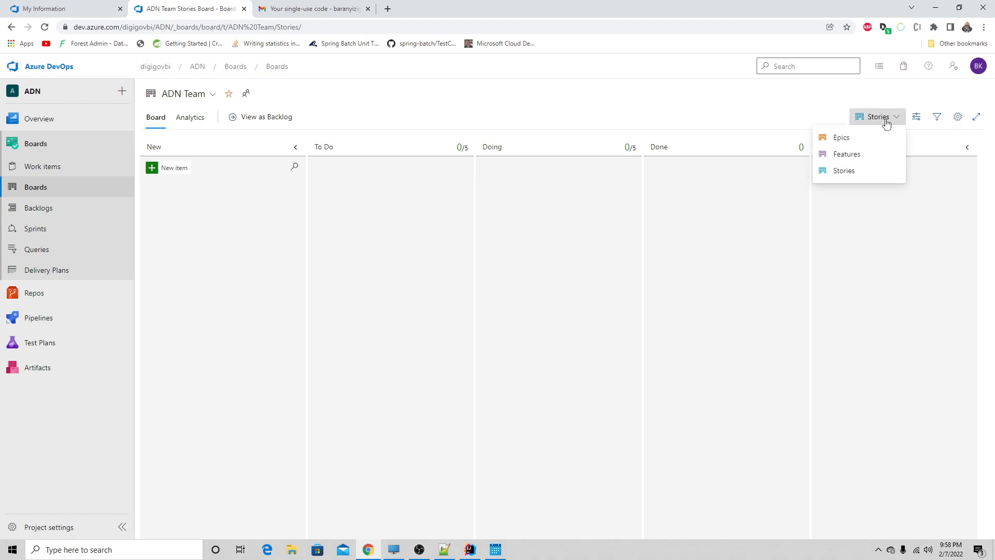
click(860, 154)
click(883, 124)
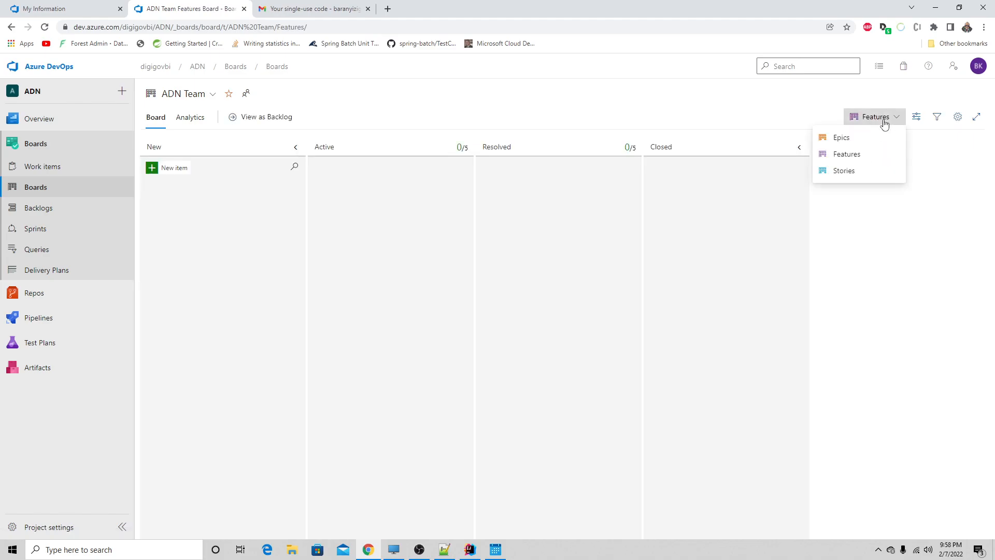
click(865, 136)
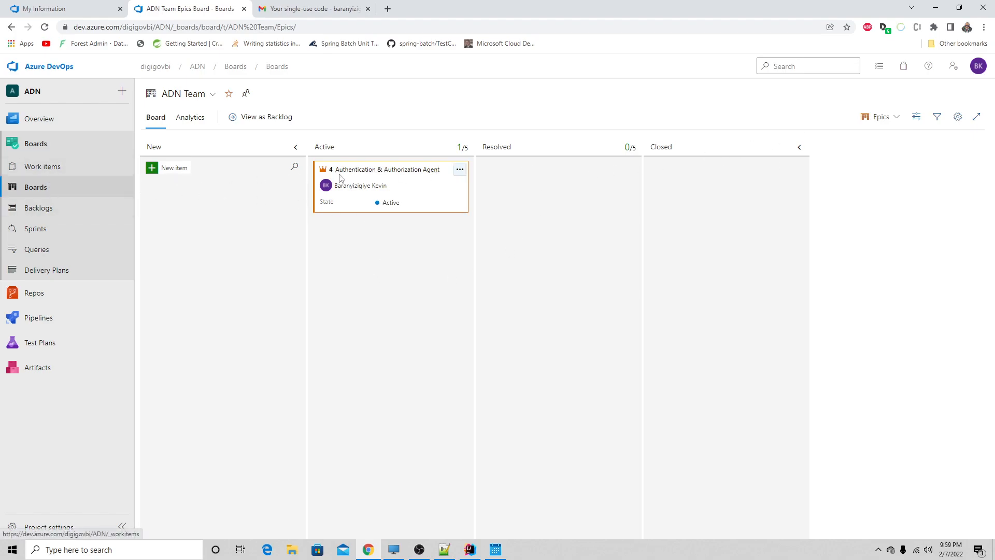
drag(442, 196, 255, 215)
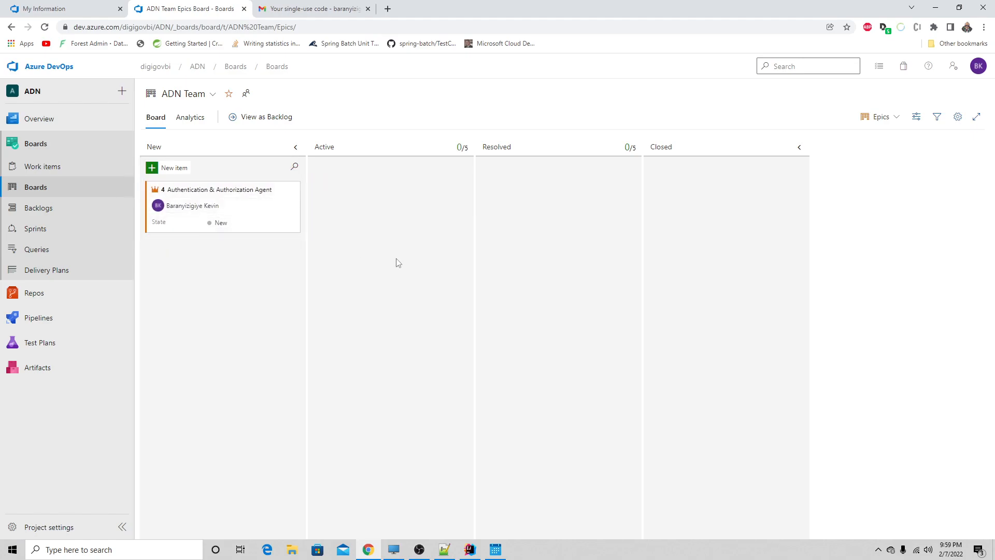
- Look over the project's recently updated work items and return to the team board
click(57, 169)
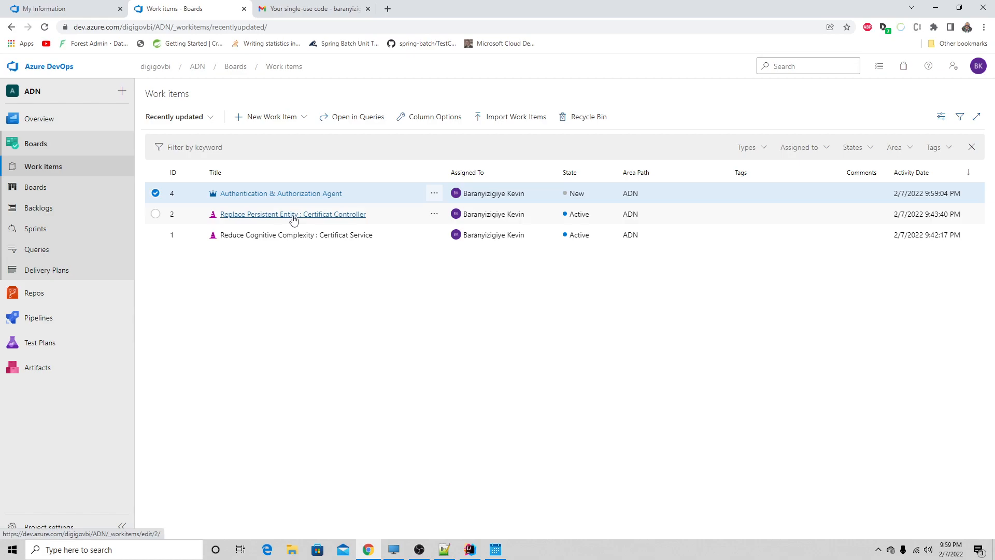
click(70, 187)
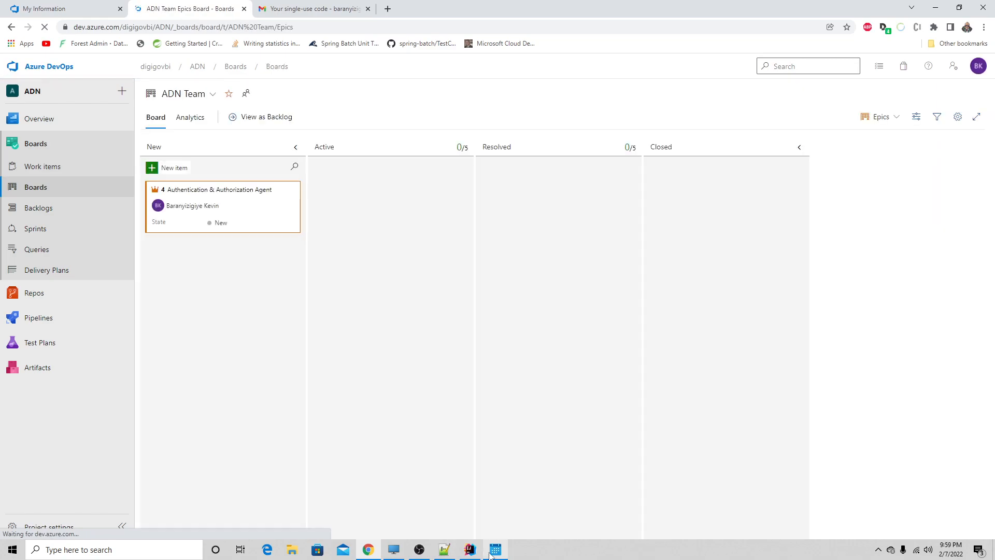
- In the Notepad++ hierarchy note, clear the text below Task and add Issue and Bug above Task under Feature
click(450, 553)
drag(68, 100, 28, 97)
key(Delete)
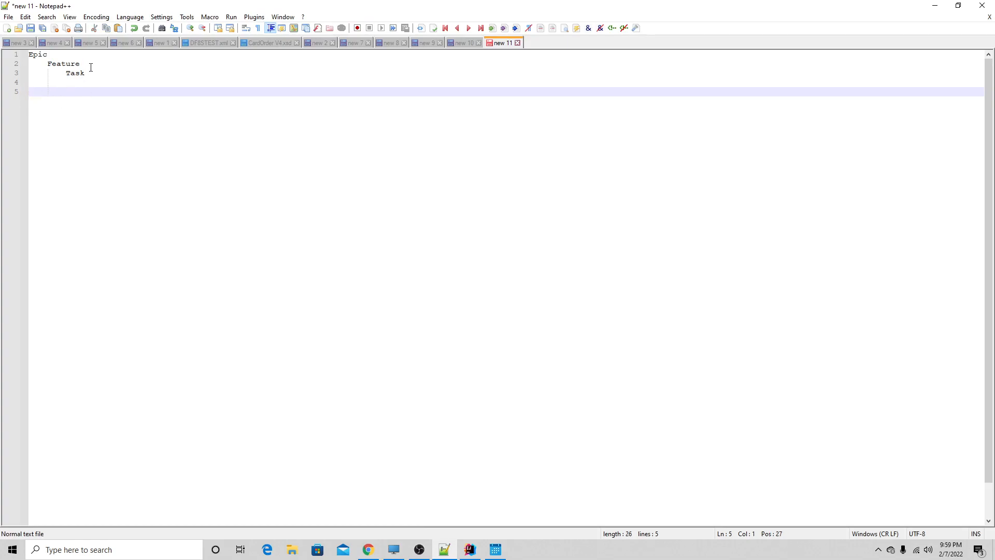
click(91, 64)
key(Return)
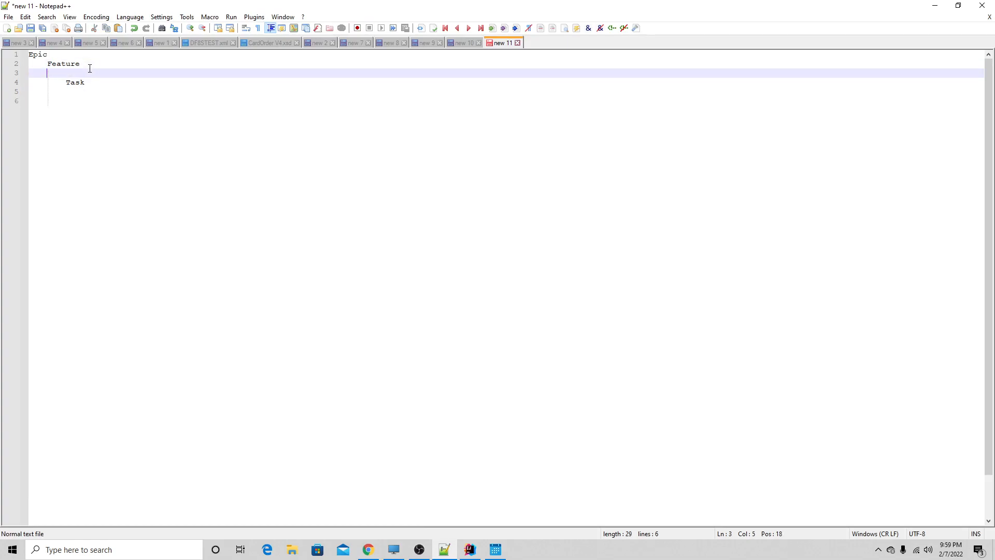
text(Issue)
key(Return)
text(Bug)
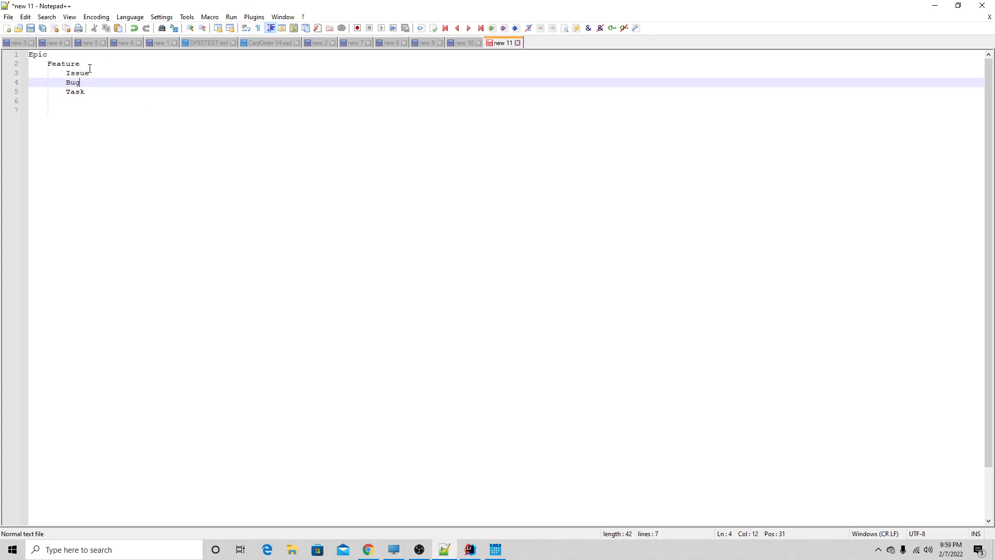
click(187, 119)
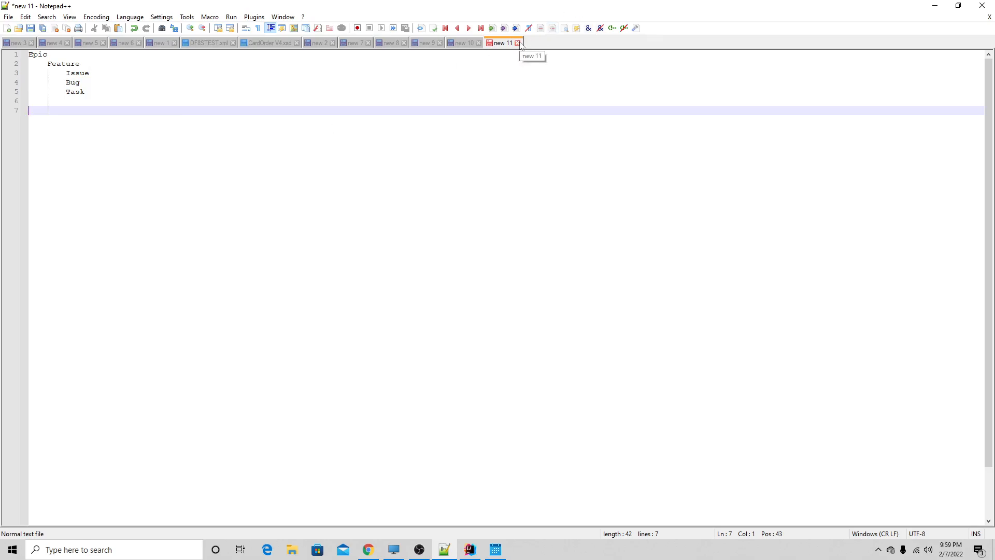
click(935, 6)
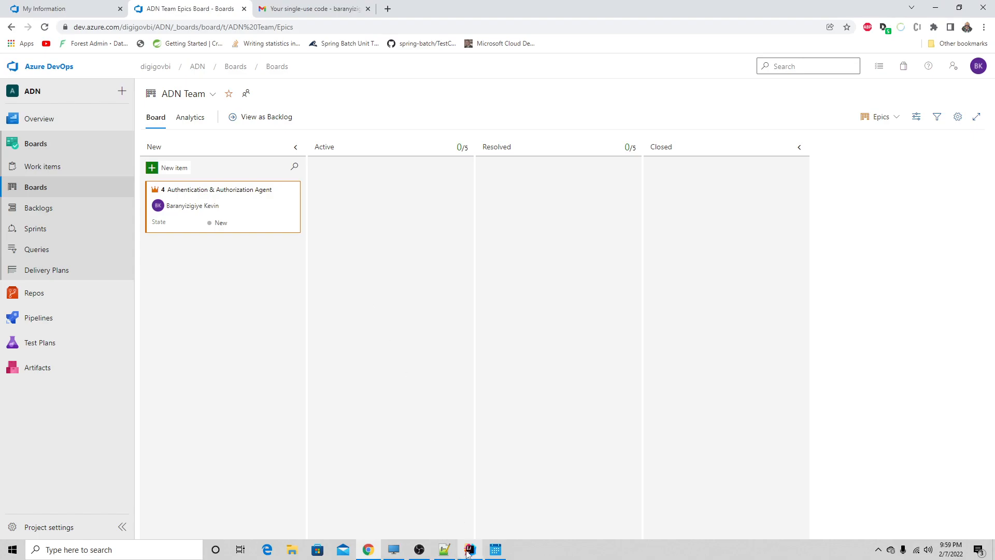
- Create a new Epic work item in Azure DevOps with the title "Version API Basic"
mouse_move(468, 552)
click(51, 168)
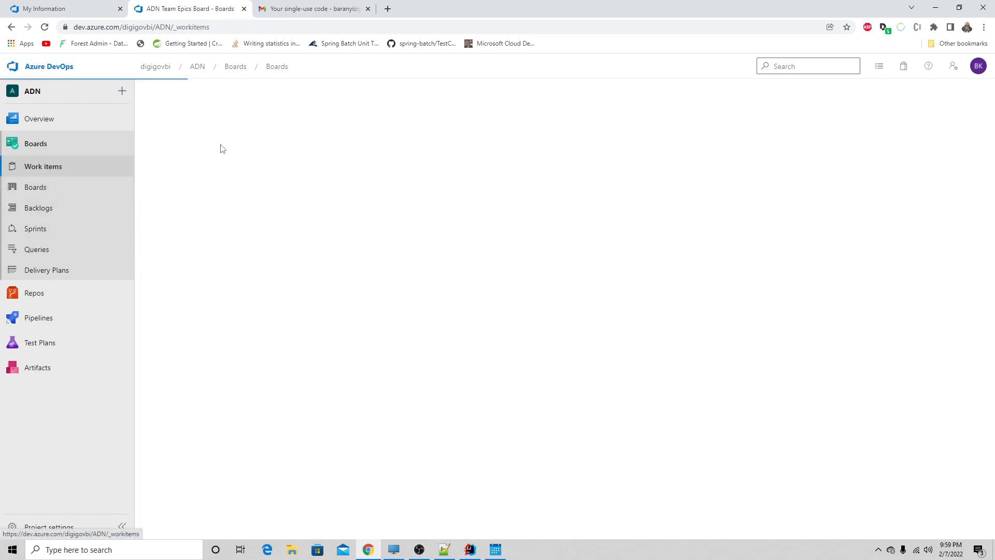
click(240, 123)
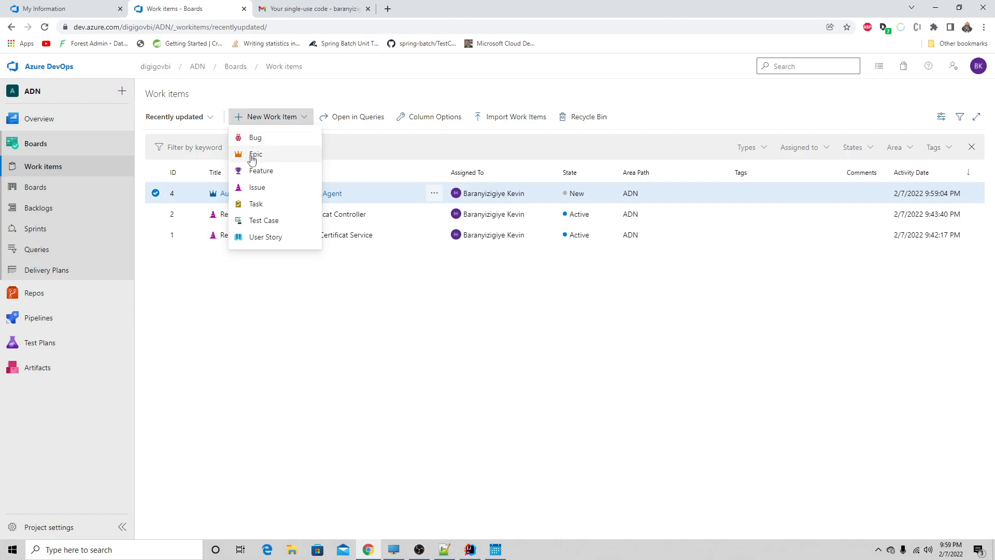
click(253, 157)
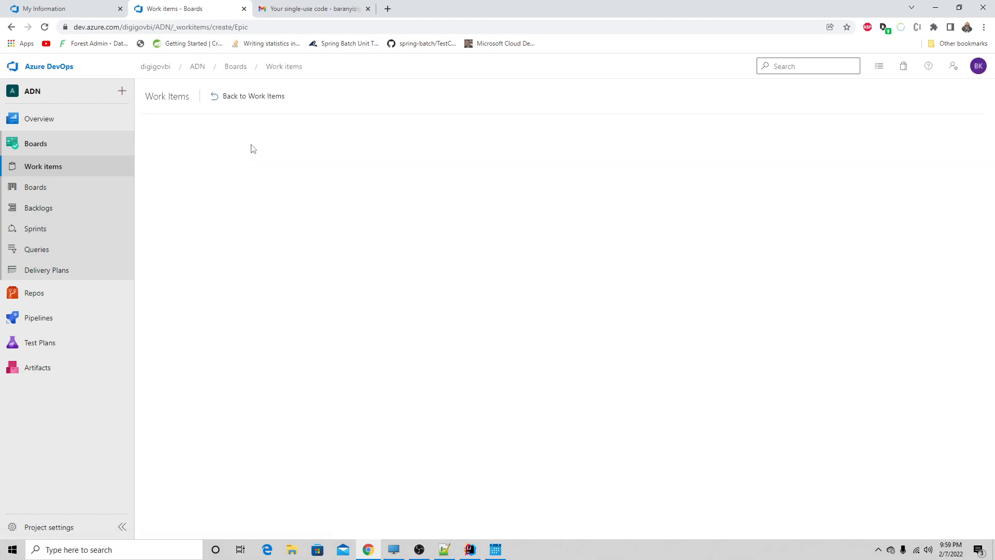
text(V)
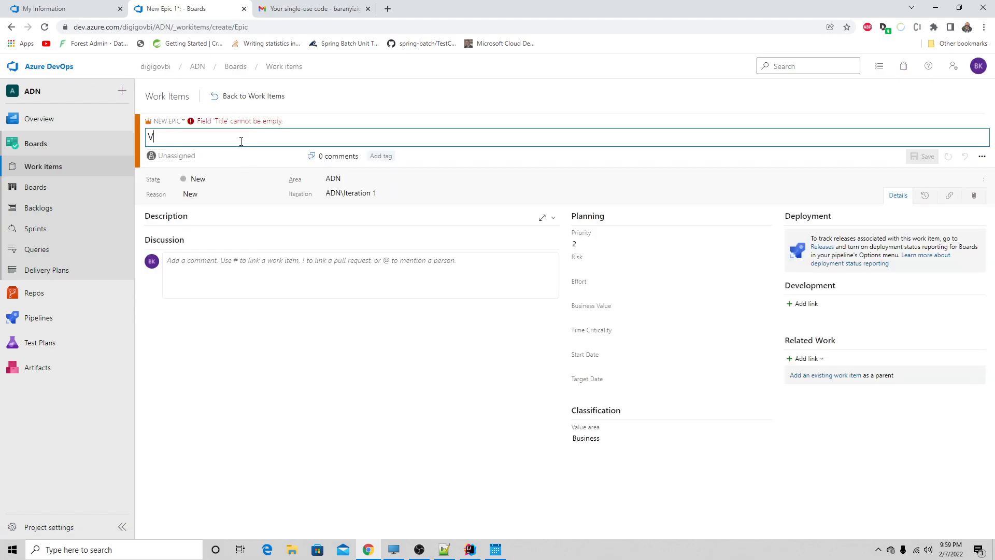
text(esrs)
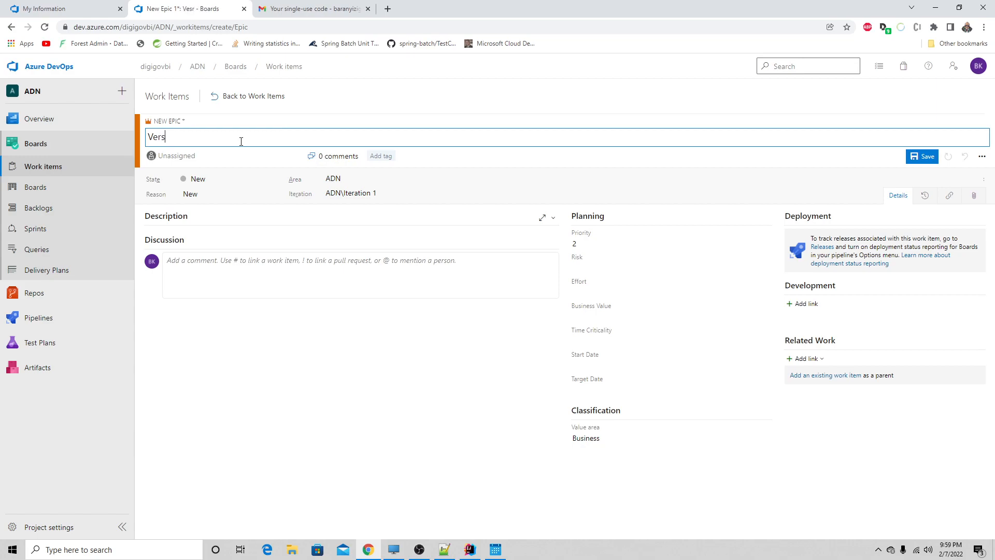
text(ion API Basic)
- Begin the epic's description with "Creation d'une version basic"
click(217, 266)
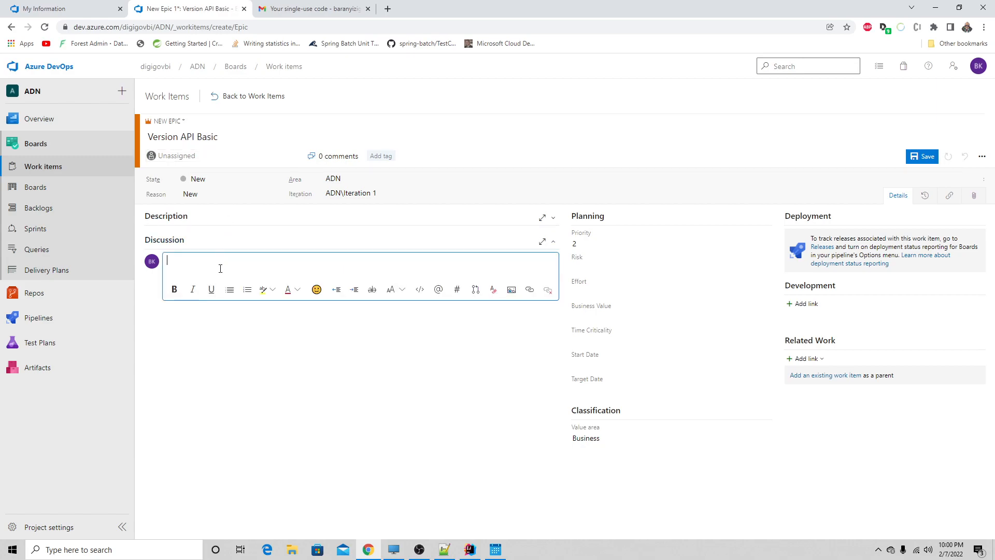
click(223, 222)
click(221, 236)
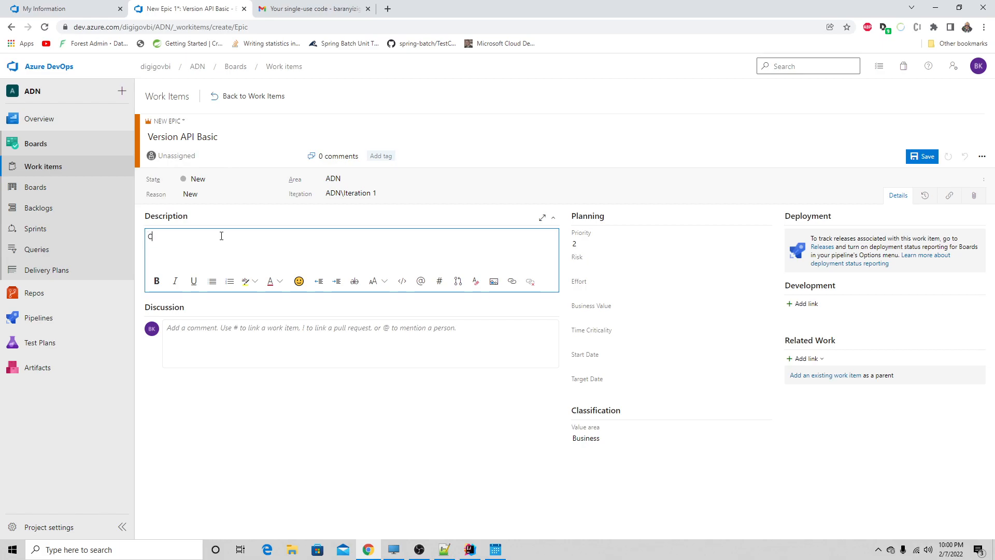
text(n d'une version basic de )
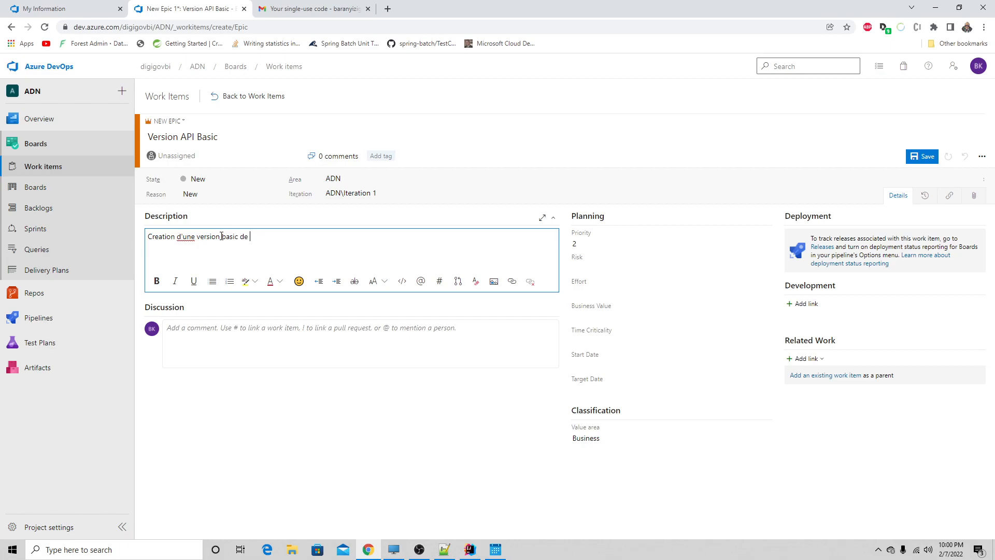
text(notre ap)
text(i)
key(BackSpace)
key(BackSpace)
key(BackSpace)
key(BackSpace)
key(BackSpace)
key(BackSpace)
key(BackSpace)
key(BackSpace)
key(BackSpace)
key(BackSpace)
key(BackSpace)
key(BackSpace)
key(BackSpace)
- Continue the description's first sentence with "avec des endpoints pour le programme acte de naissance"
text(avec des endpoint)
text(pour )
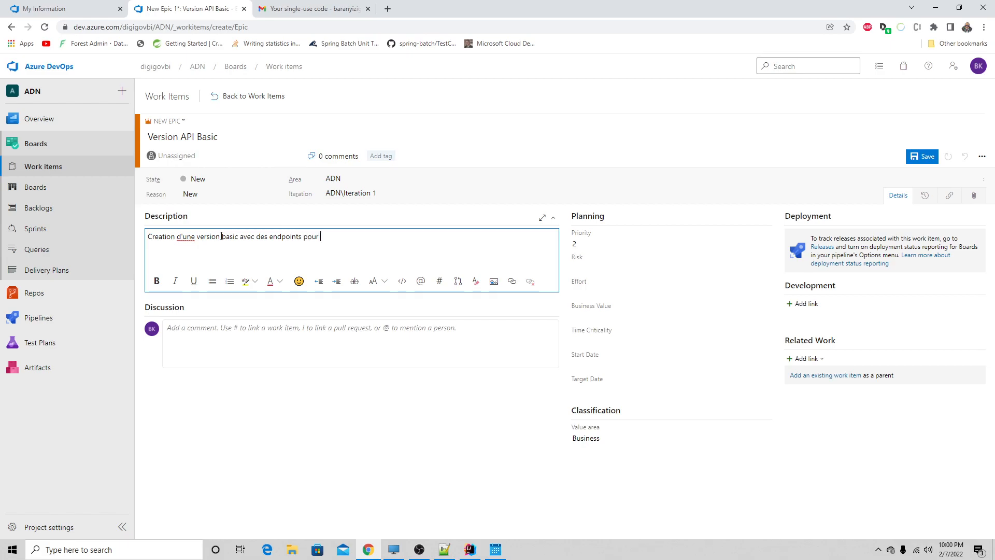
text(le)
text(le prog)
text(ramme a)
text(ct)
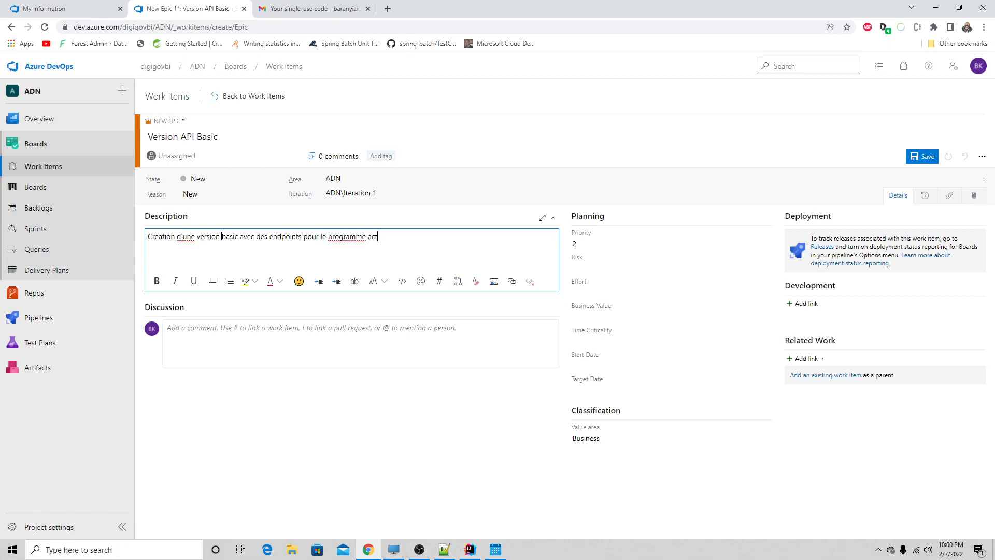
text(e de naissance)
right_click(188, 237)
click(304, 244)
- Start a second paragraph in the description with "On devra mettre en"
click(446, 239)
key(Return)
text(On)
key(BackSpace)
key(BackSpace)
text(on)
key(BackSpace)
key(BackSpace)
text(On dev)
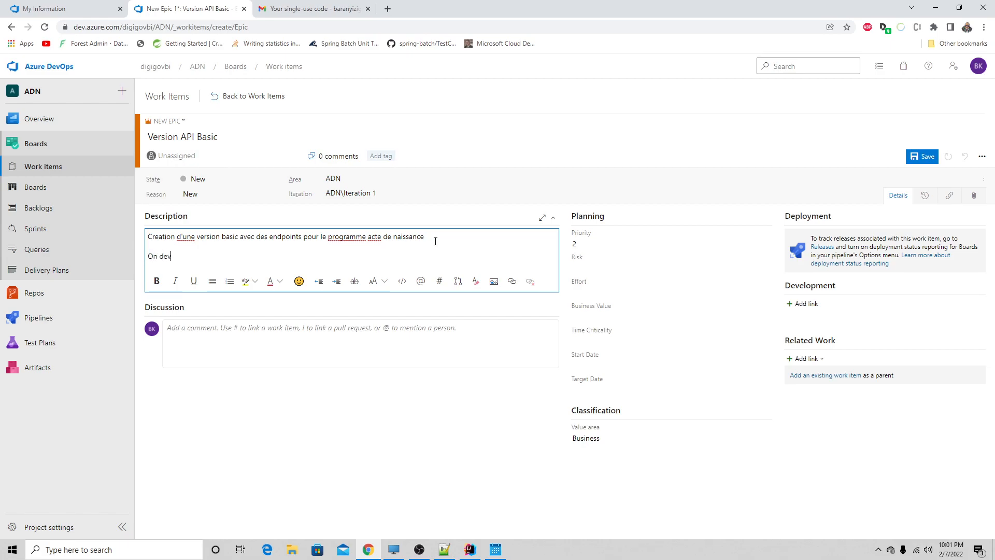
text(ra creer)
key(BackSpace)
key(BackSpace)
key(BackSpace)
key(BackSpace)
key(BackSpace)
key(BackSpace)
text(mettre ne)
key(BackSpace)
text(en)
- End the description's first sentence with a period and complete the second paragraph with "place trois endpoints :"
click(432, 238)
click(241, 260)
text(place trois endpoints :)
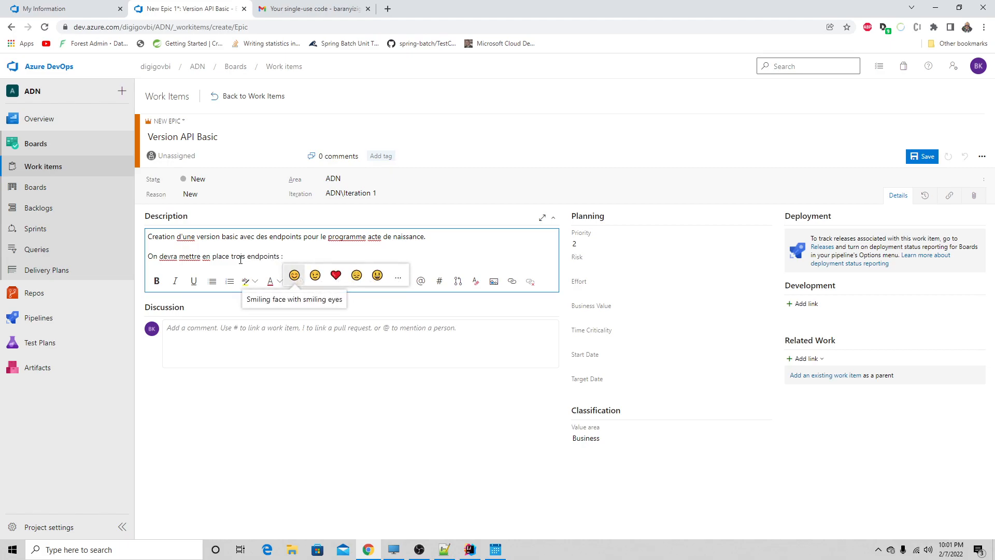
- Start a bulleted list under the endpoints sentence with the item "GET API pour creer un certificat"
key(Return)
key(BackSpace)
key(Return)
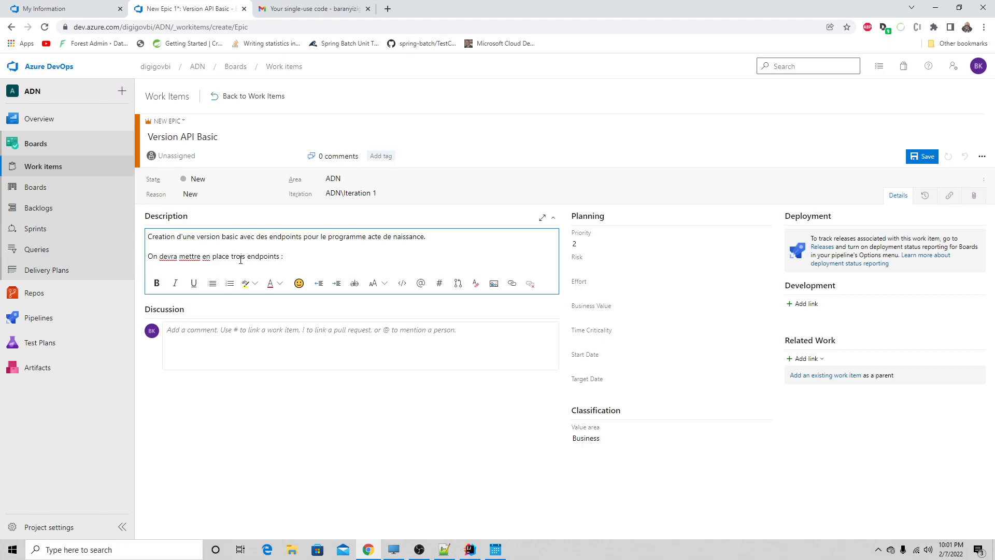
click(212, 283)
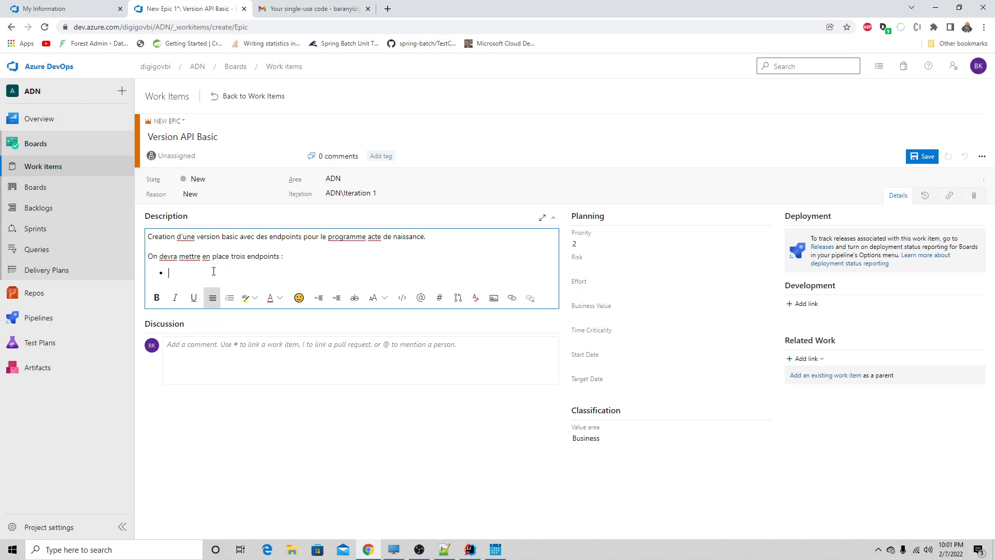
text(GET API pour creer un certificat)
- Add a second bullet to the epic's description beginning with "POST API pour"
key(Return)
text(PO)
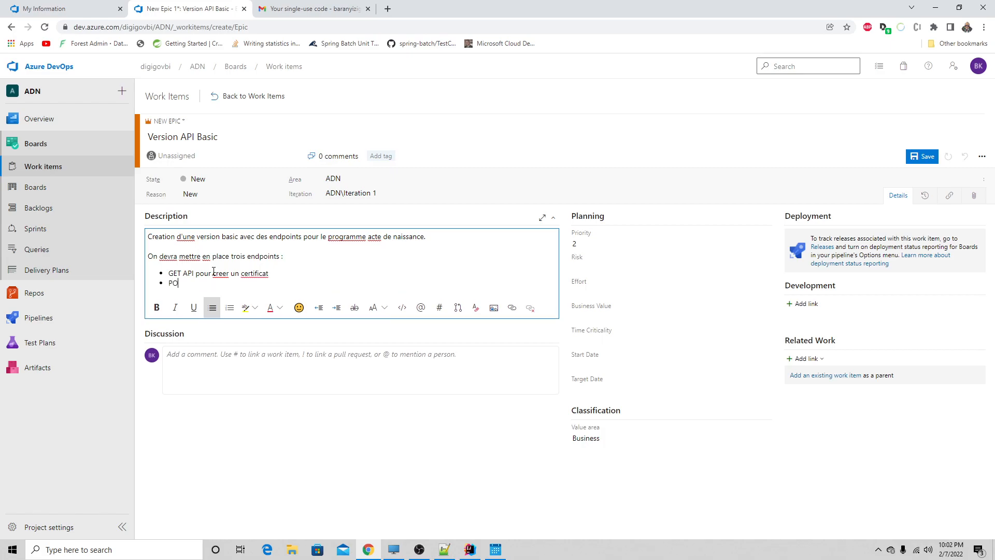
text(ST API pour)
- Reword the first bullet to read "GET API pour avoir un/des certificats"
drag(229, 273, 212, 274)
text(avoir)
click(240, 274)
text(/des)
text(s)
- Complete the POST API bullet with "creer un certificat"
click(229, 285)
text(creer)
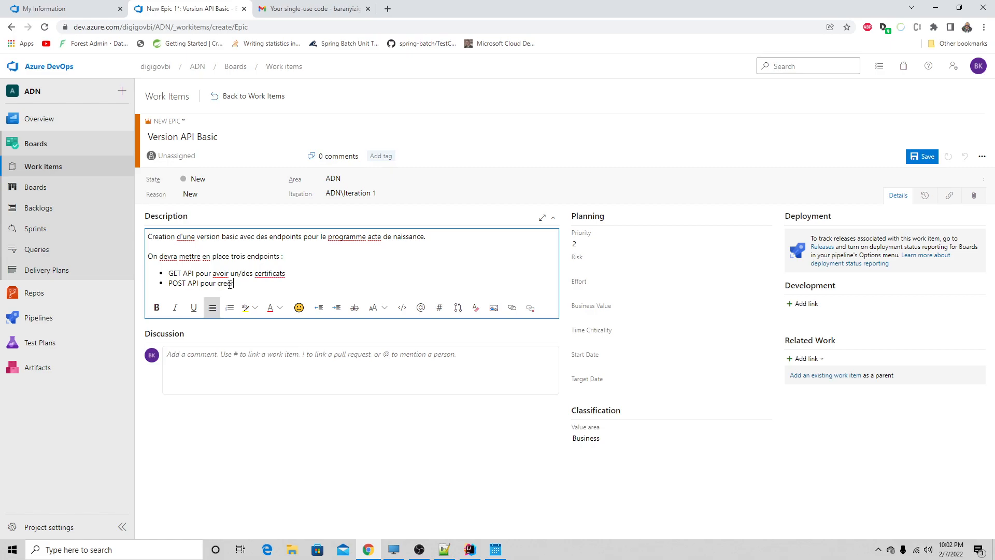
text( un certificat)
- Add a third bullet reading "PUT API pour modifier un certificat"
key(Return)
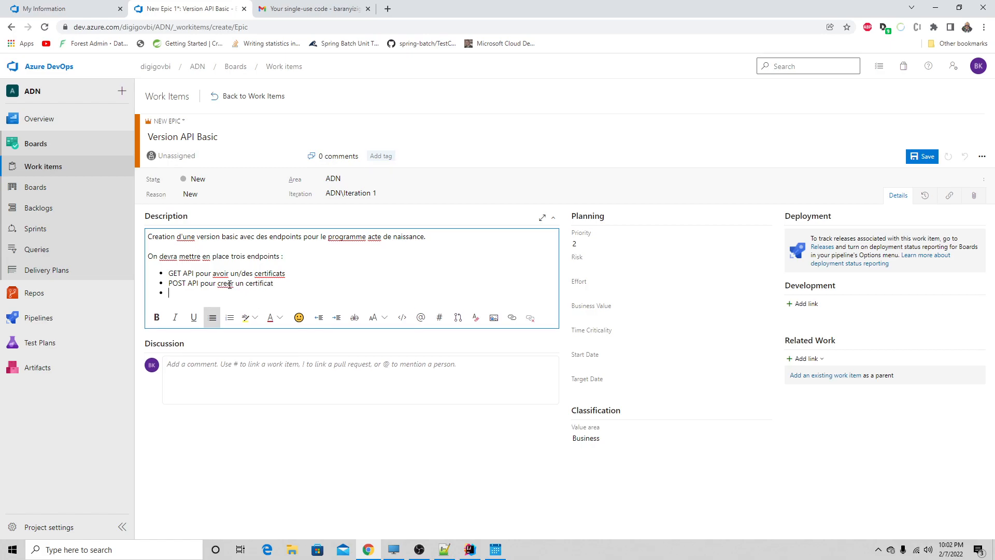
text(PUT API pour modifier un certificat)
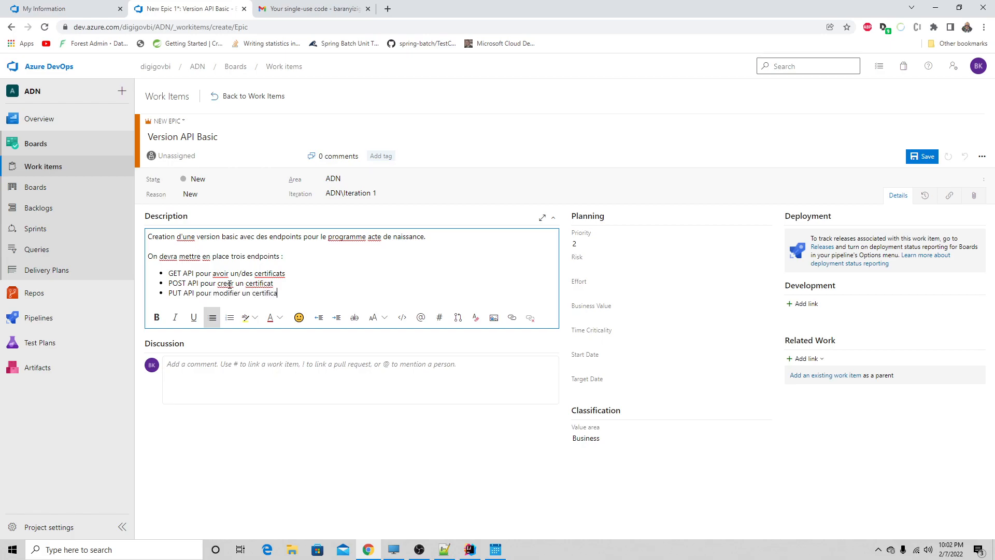
- End the bulleted list and write "Definition of done" on a new line below it
key(Return)
key(Return)
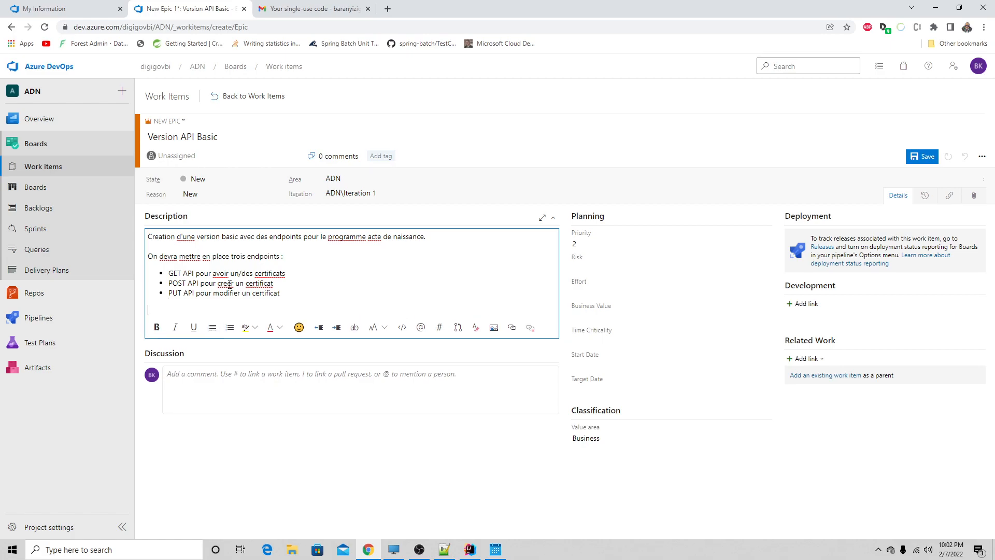
text(Definition of done)
- Make the "Definition of done" line underlined and bold
drag(213, 311, 148, 310)
click(194, 327)
click(157, 328)
click(260, 306)
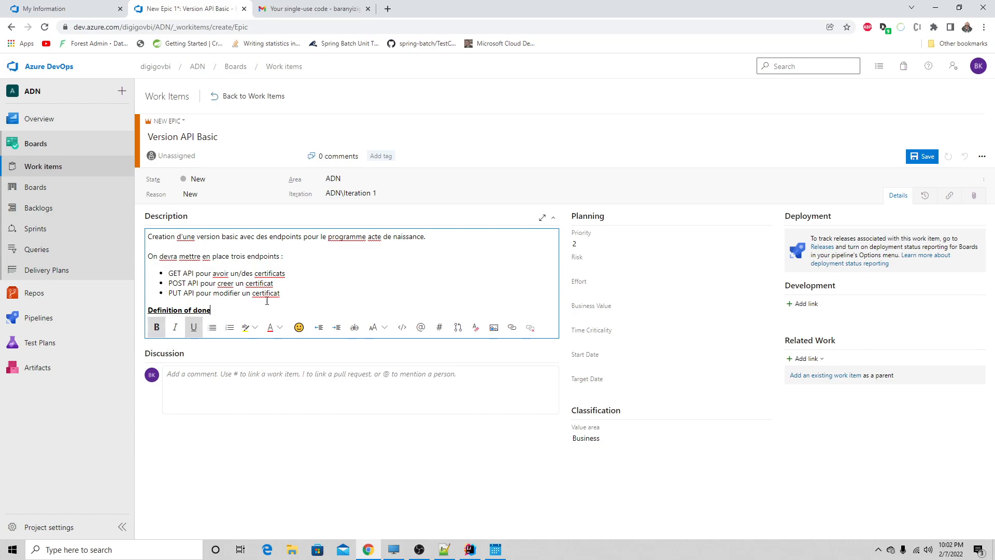
- Below the heading, turn off bold and underline and begin the text with "Quand on aura des endpoints"
key(Return)
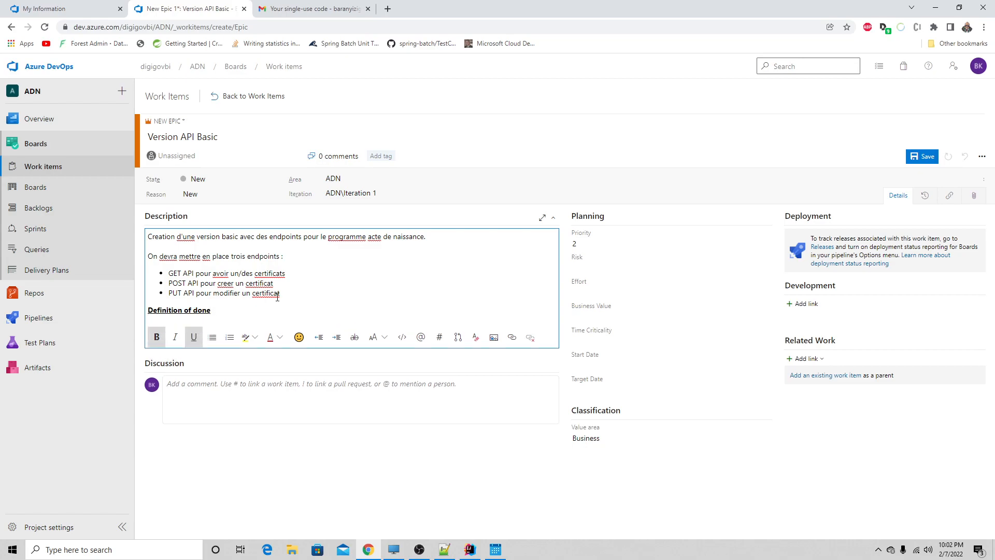
click(160, 340)
click(197, 341)
text(Quand )
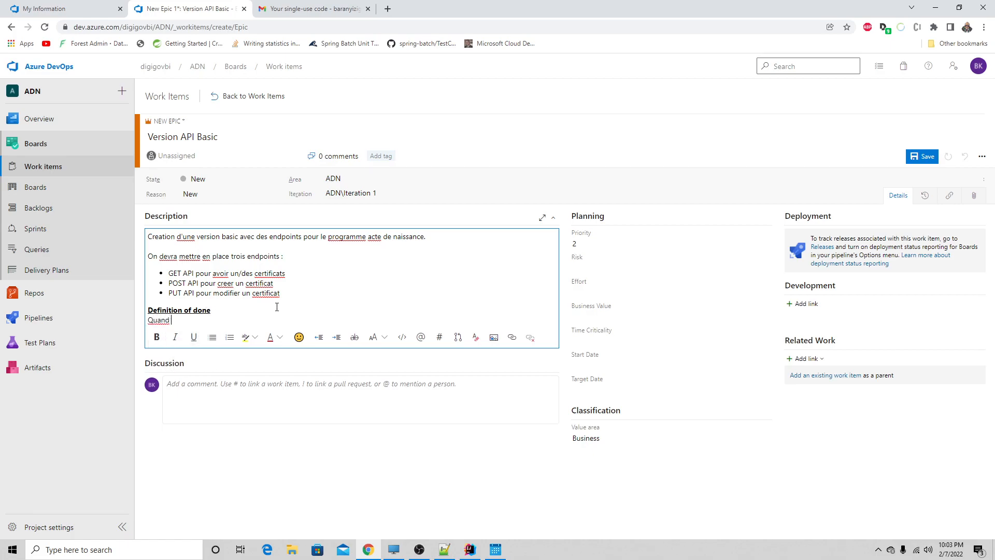
text(on aure)
text( des ebn)
text(d)
text(po)
text(ubn)
key(BackSpace)
text(ints pour avoir,creer or)
- Complete the definition of done with "pour avoir,creer et modifier un acte de naissance" and save the epic
key(BackSpace)
key(BackSpace)
text(et n)
key(BackSpace)
text(modifier u)
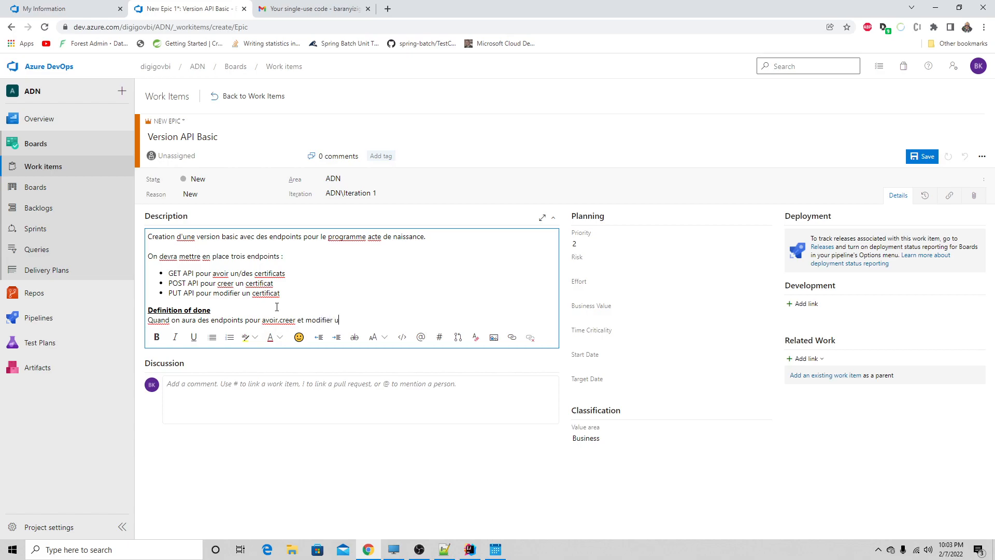
text(n acte de naissance)
click(916, 161)
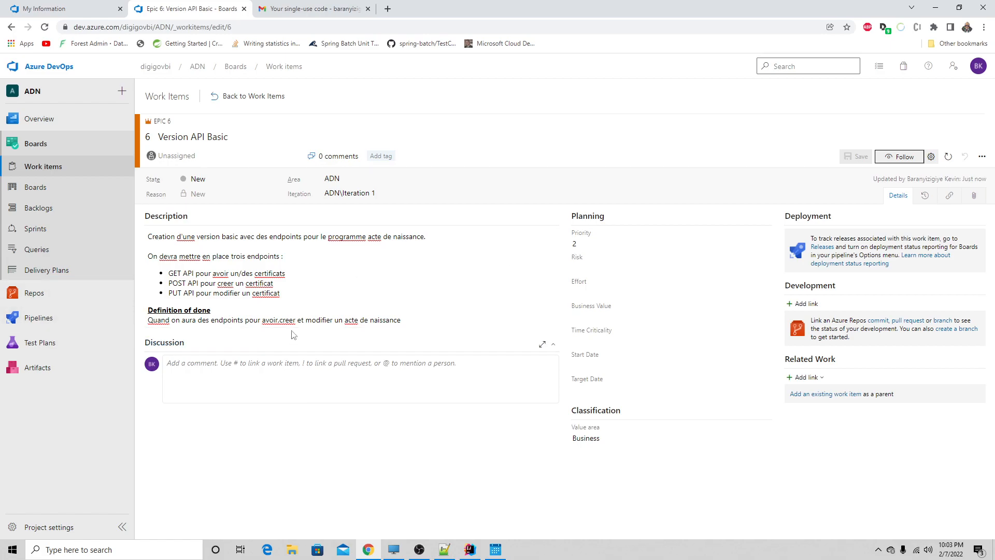
- Review the GET, POST and PUT endpoint bullets in the epic's description one by one
right_click(280, 321)
click(339, 314)
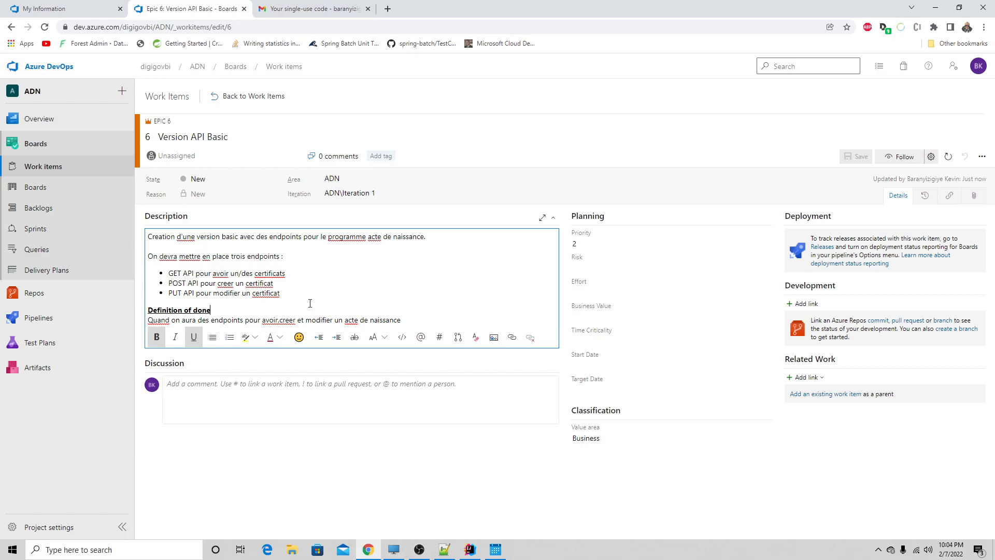
drag(285, 274, 169, 274)
click(281, 282)
drag(281, 283, 167, 283)
drag(281, 293, 170, 296)
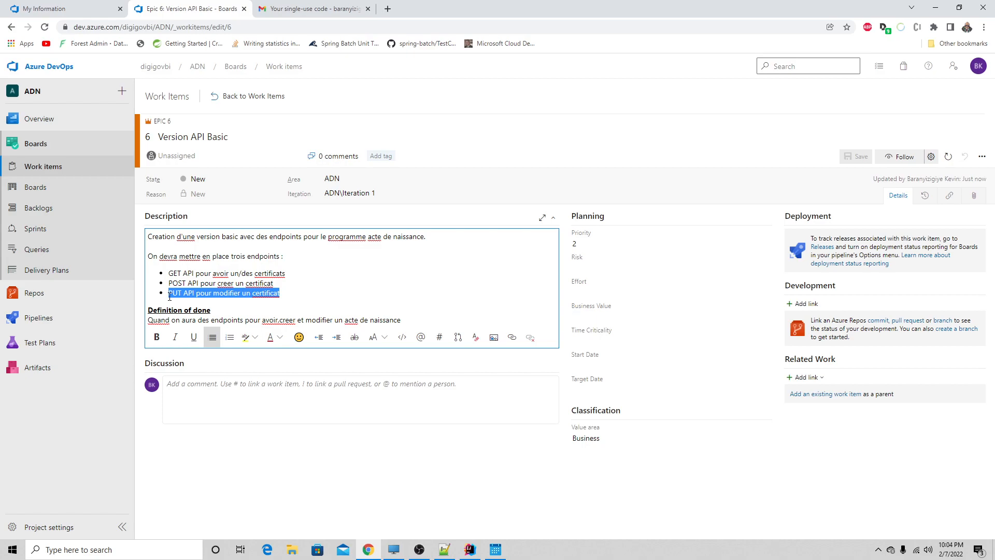
- Switch to IntelliJ IDEA and examine the CertificatController endpoints and the civil agent fields of the Certificat class
click(469, 550)
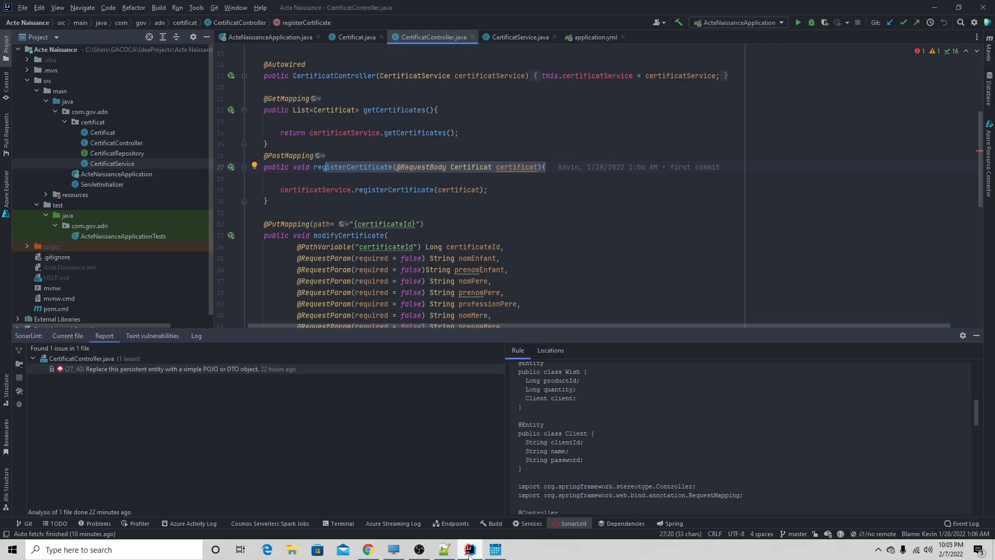
scroll(345, 245, down, 10)
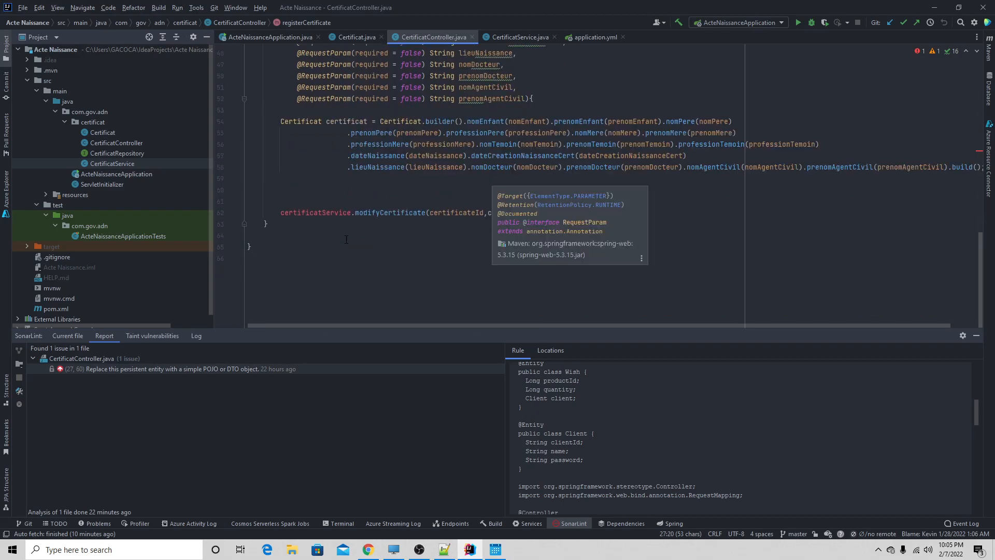
click(359, 38)
drag(397, 225, 259, 213)
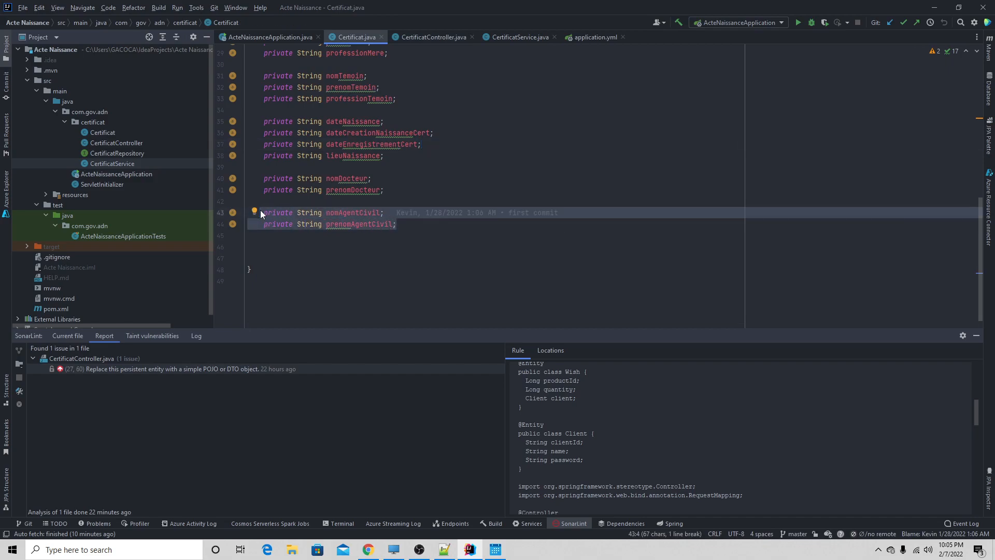
mouse_move(270, 214)
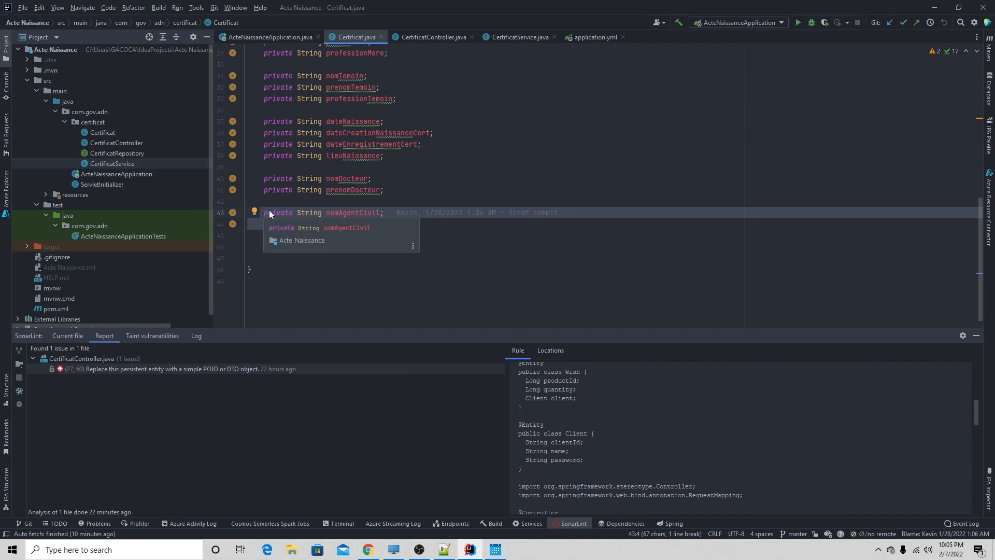
mouse_move(356, 221)
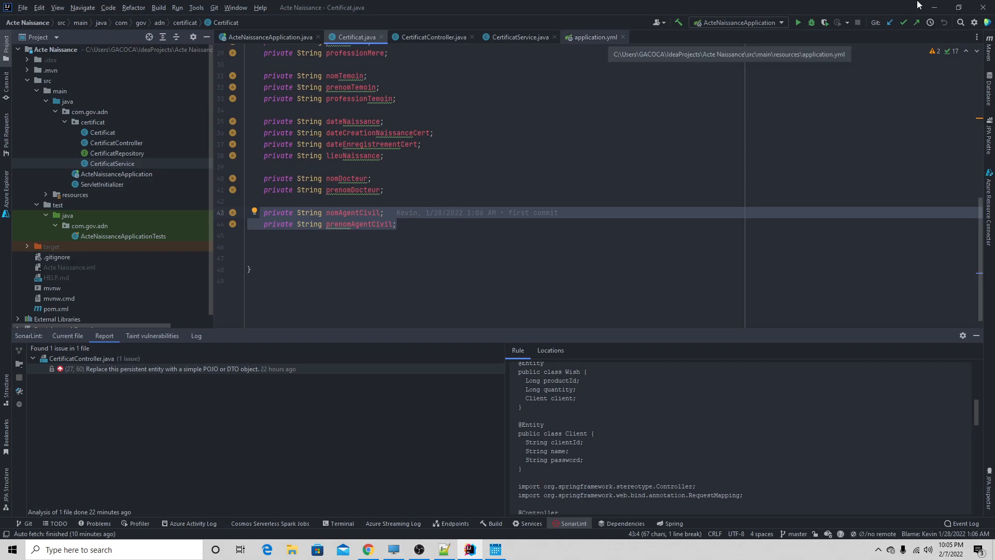
- Return to Azure DevOps and start a new user story titled "GET API Version Basic"
key(alt+Tab)
click(285, 289)
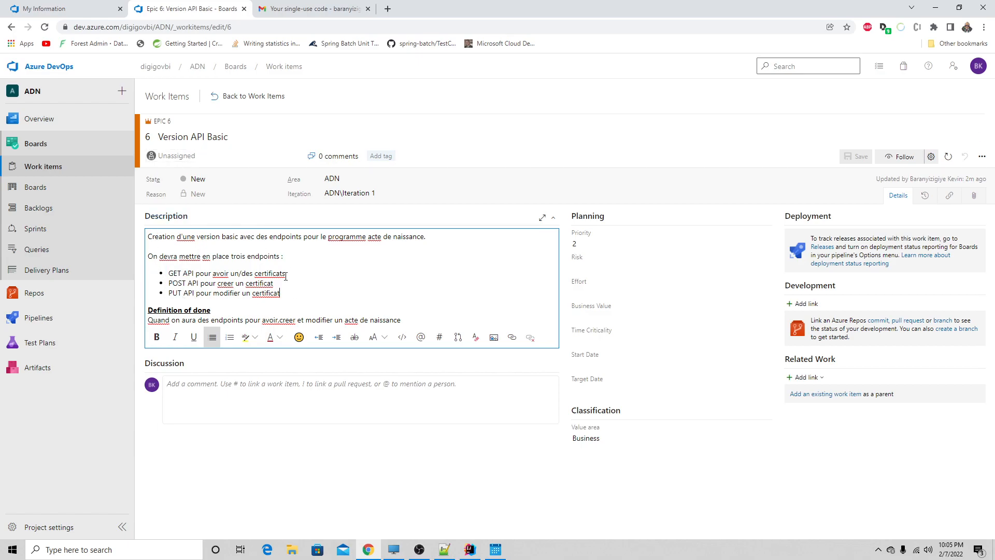
click(67, 169)
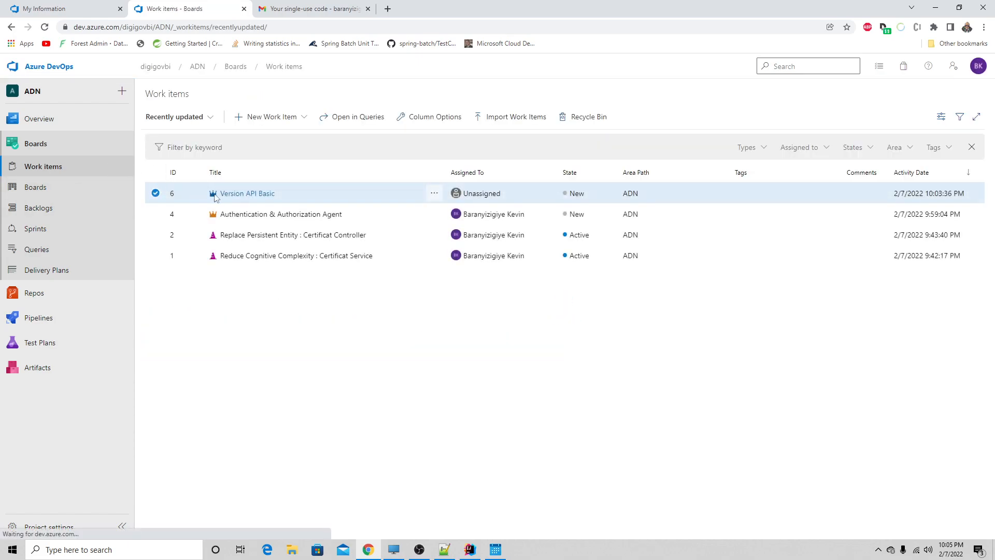
click(247, 119)
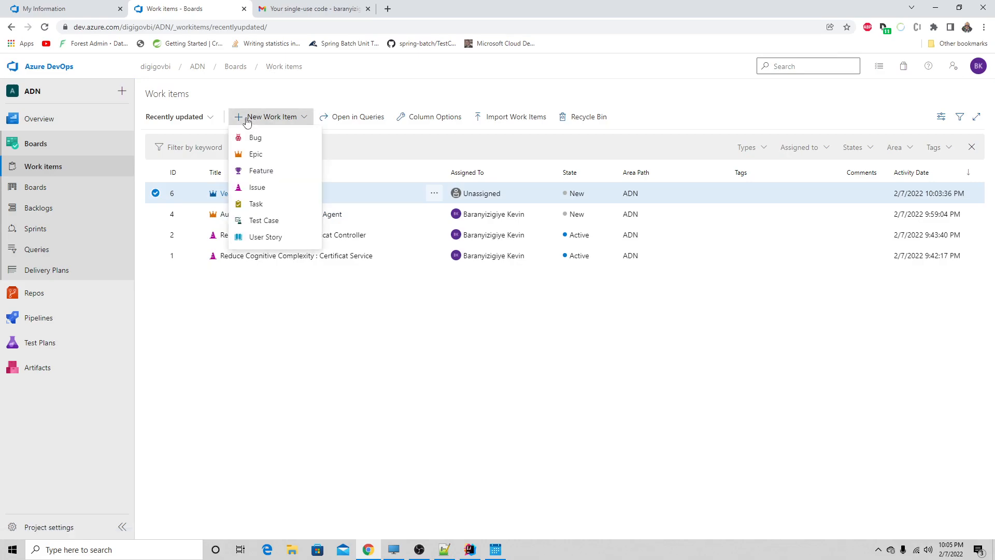
click(264, 237)
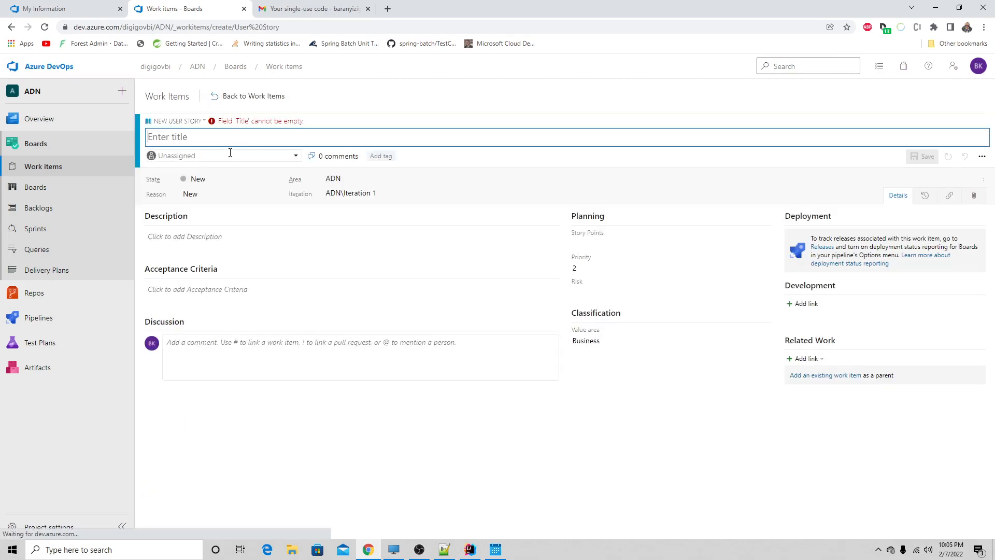
text(GET)
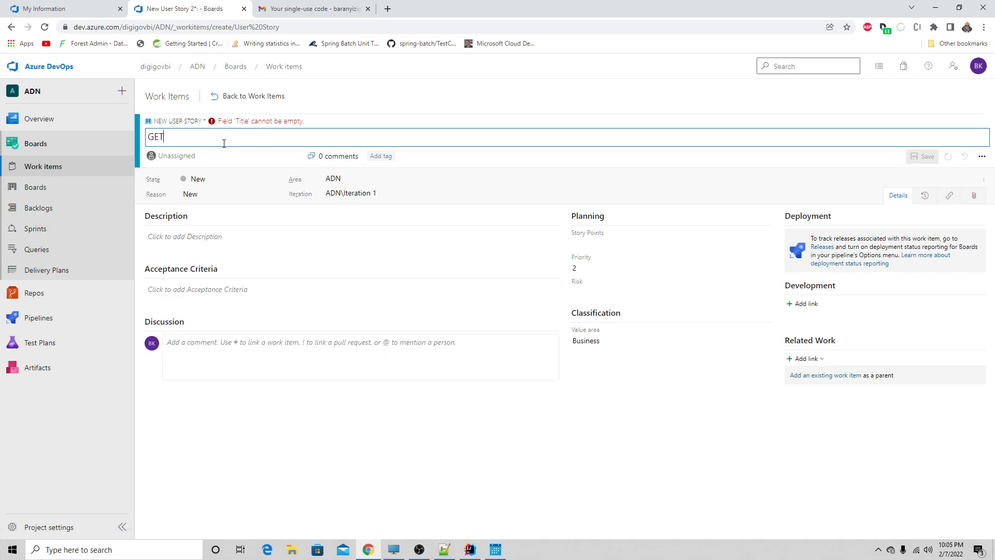
text( API)
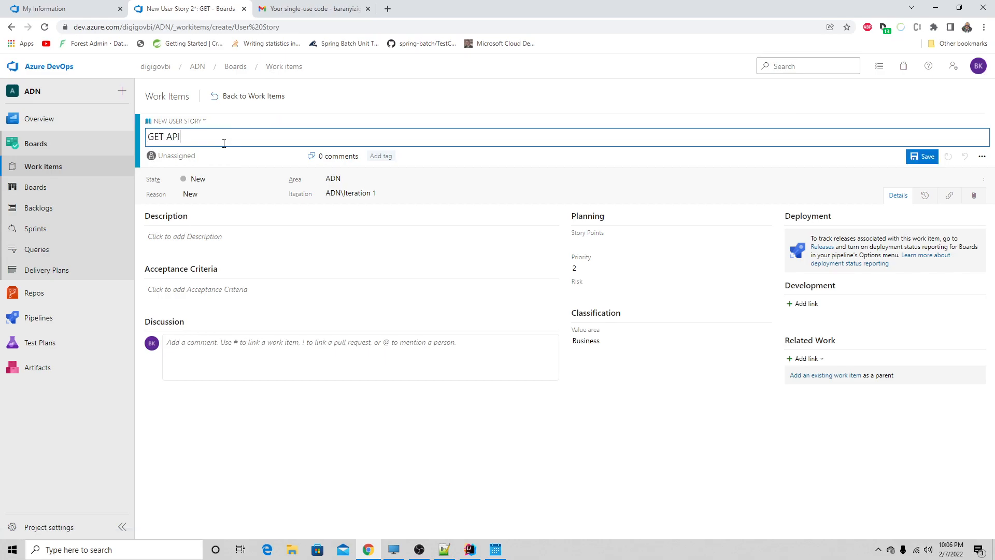
text( v)
key(BackSpace)
text(Version Basic)
- Begin the user story's description with "En tant qu'agent j'aimerais pouvoir av"
click(187, 241)
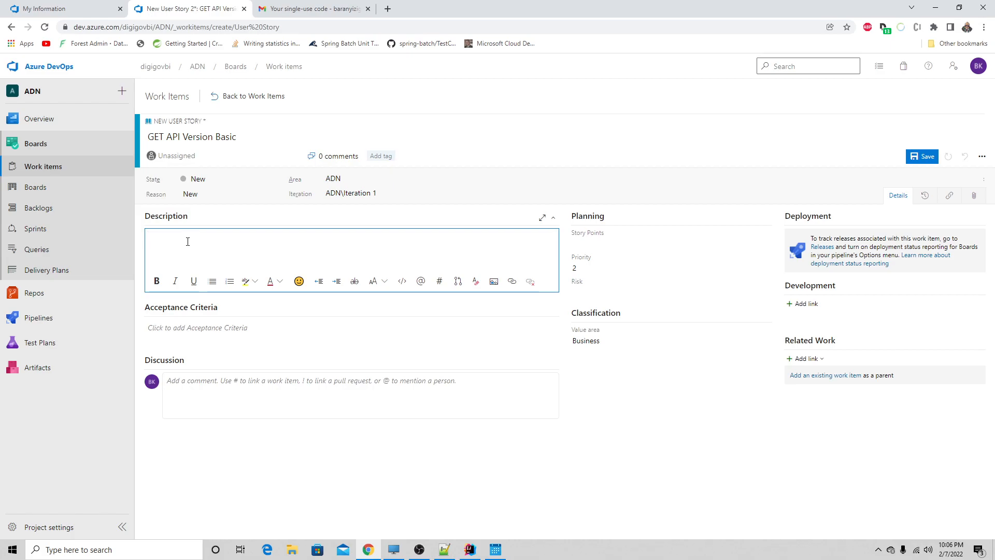
text(En tant qu'agent j'aimerais pouvoir av)
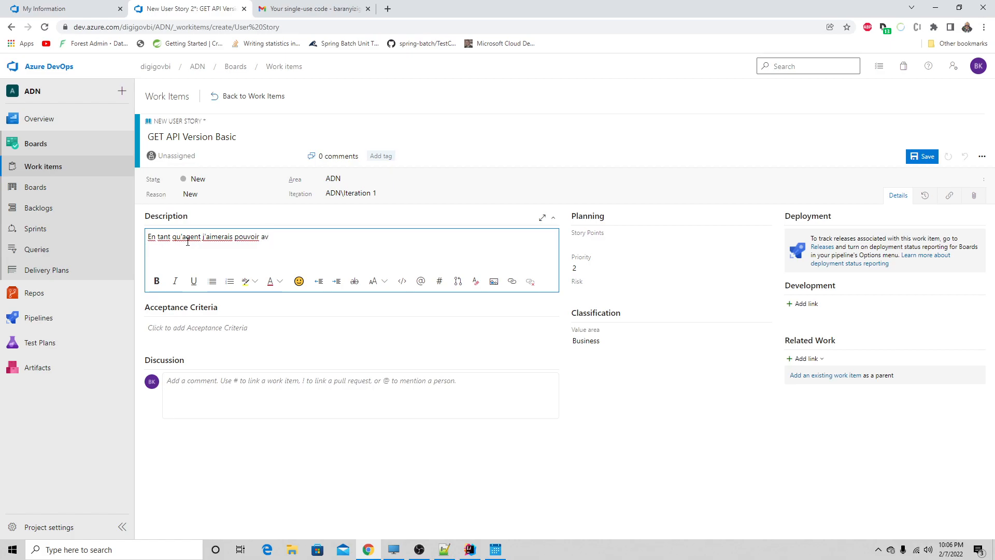
- Replace the text after "j'aimerais" with "voir les actes de naissances qui ont ete crees"
key(BackSpace)
key(BackSpace)
key(BackSpace)
key(BackSpace)
key(BackSpace)
key(BackSpace)
key(BackSpace)
key(BackSpace)
key(BackSpace)
key(BackSpace)
text(voir les actes de naissanc)
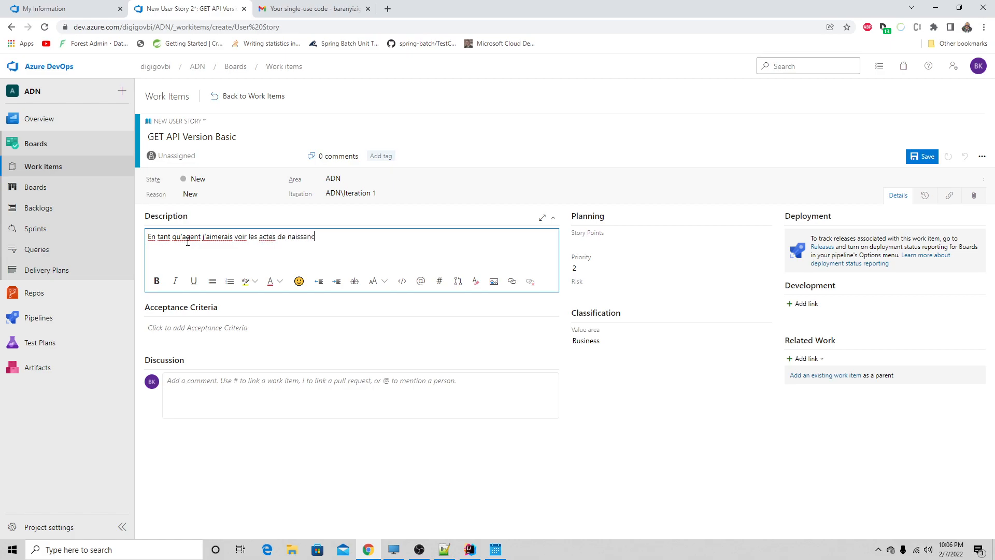
text(es qui ont ete cre)
text(s)
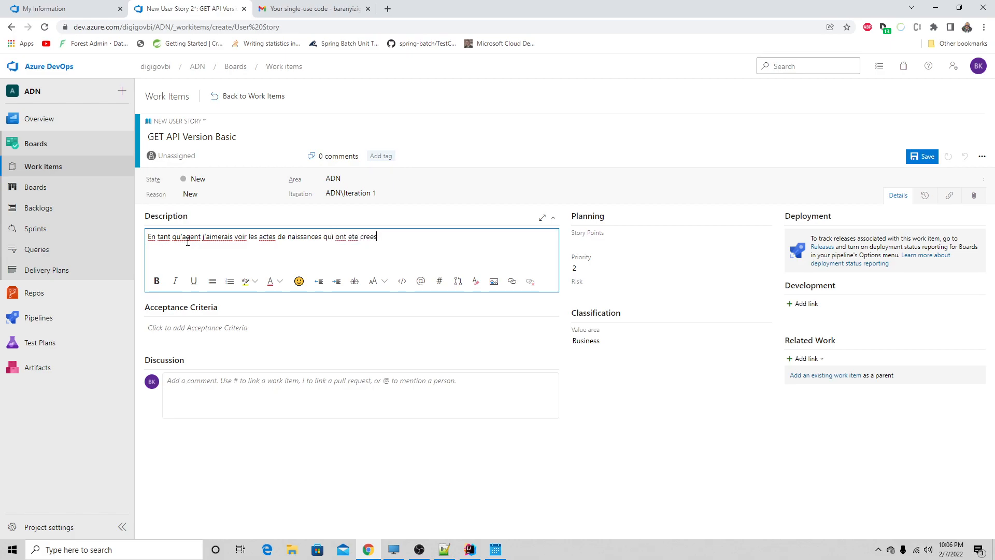
- Start a second paragraph in the user story's description with "Un agent doit pouvoir"
key(Return)
text(On)
key(BackSpace)
key(BackSpace)
key(BackSpace)
text(Un agent doit pouvoir etre capable de voir )
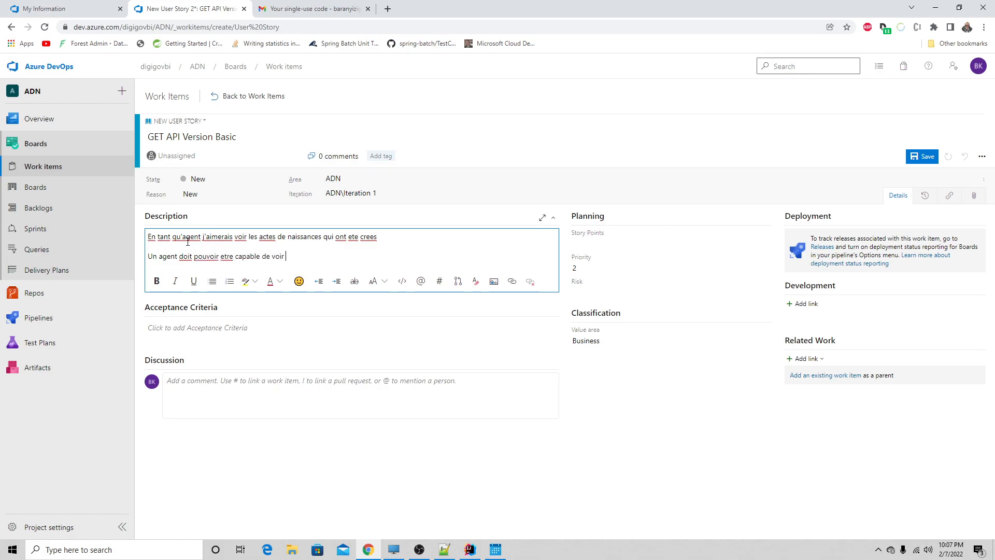
text(les actes )
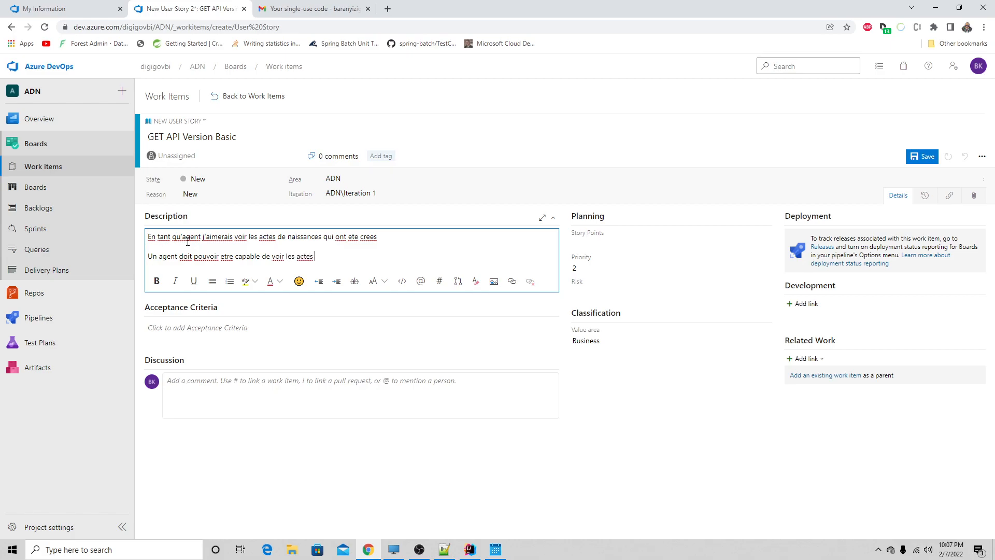
text(de naissance)
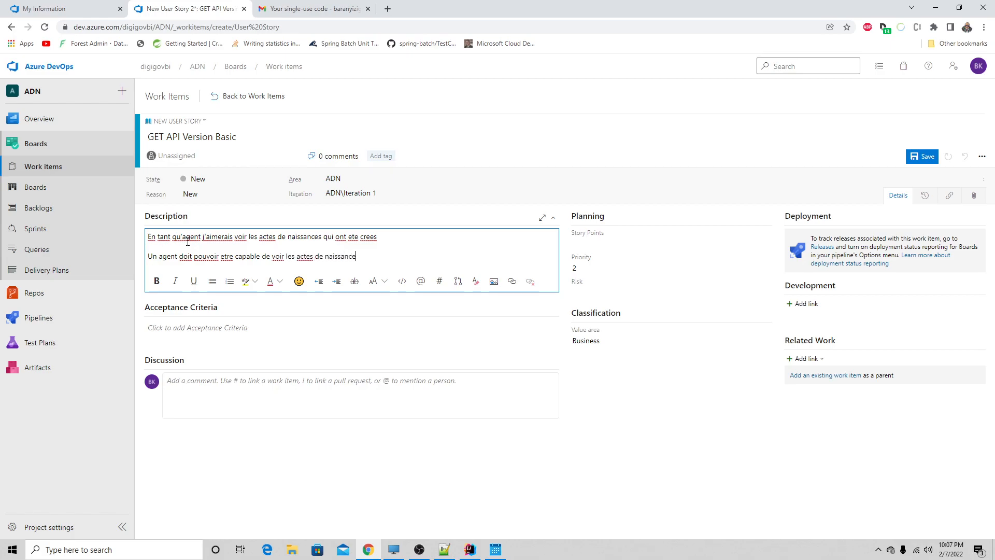
text(s qui ont ete crees)
- Complete the second paragraph with "etre capable de voir les actes de naissances qui ont ete crees" and end the first sentence with a period
key(Return)
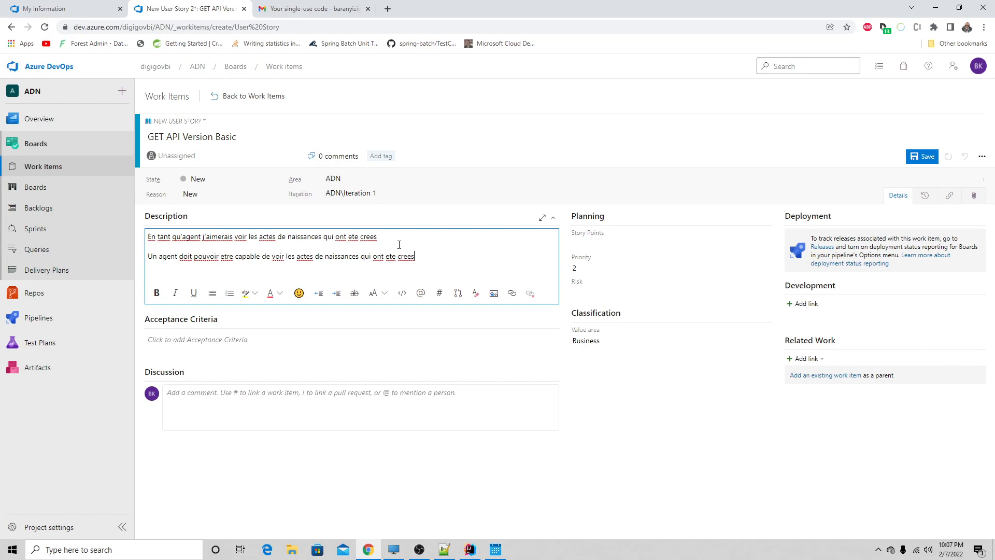
text(.)
- Switch to IntelliJ IDEA and examine the getCertificates endpoint mapping in CertificatController.java
click(469, 549)
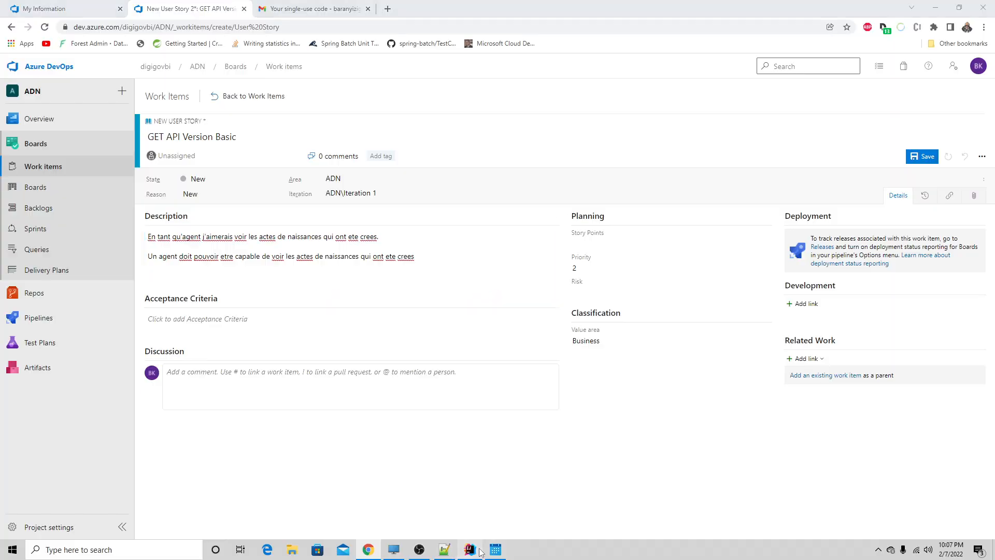
click(434, 37)
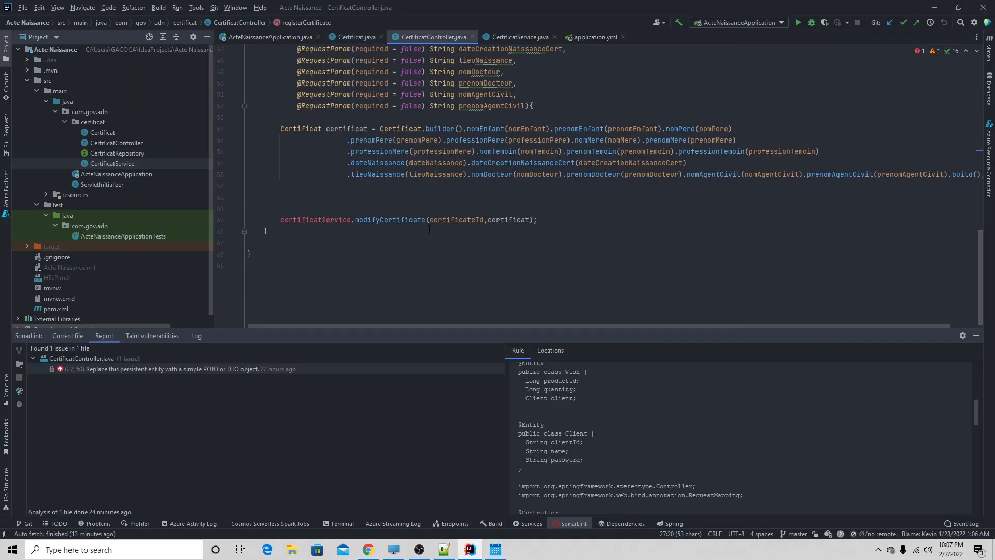
scroll(429, 240, up, 4)
scroll(429, 181, up, 10)
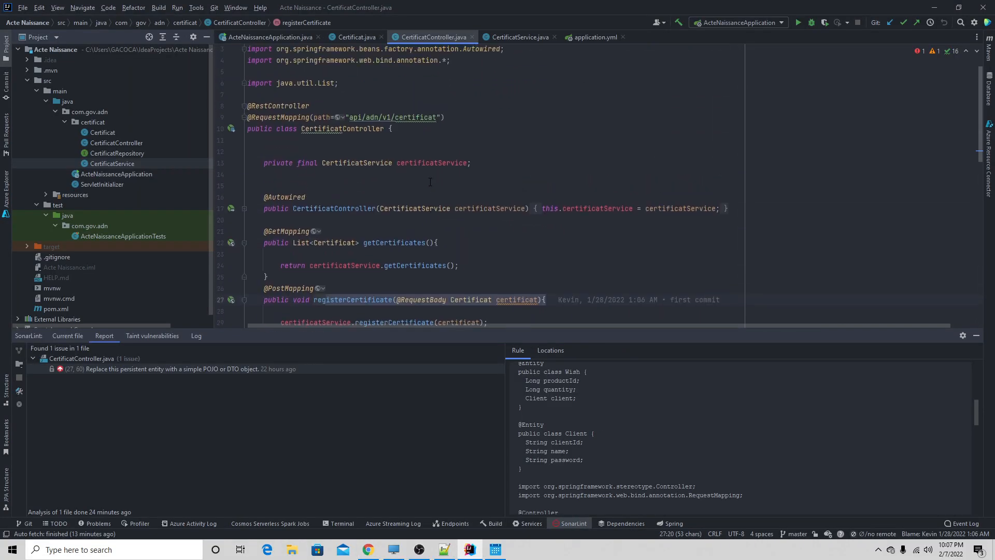
- In CertificatService.java, collapse the modifyCertificate method and highlight the return statement of getCertificates
click(513, 35)
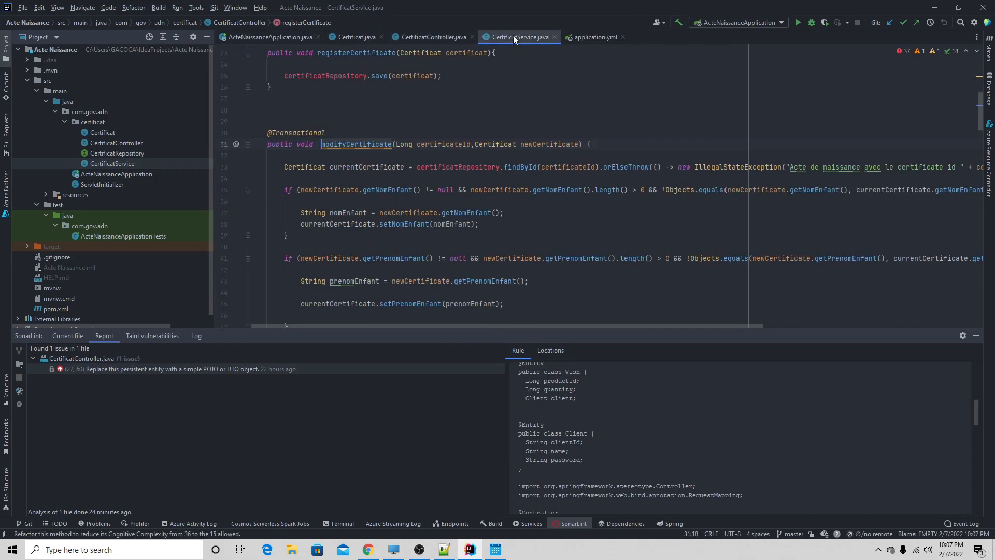
scroll(341, 191, up, 4)
scroll(341, 191, up, 3)
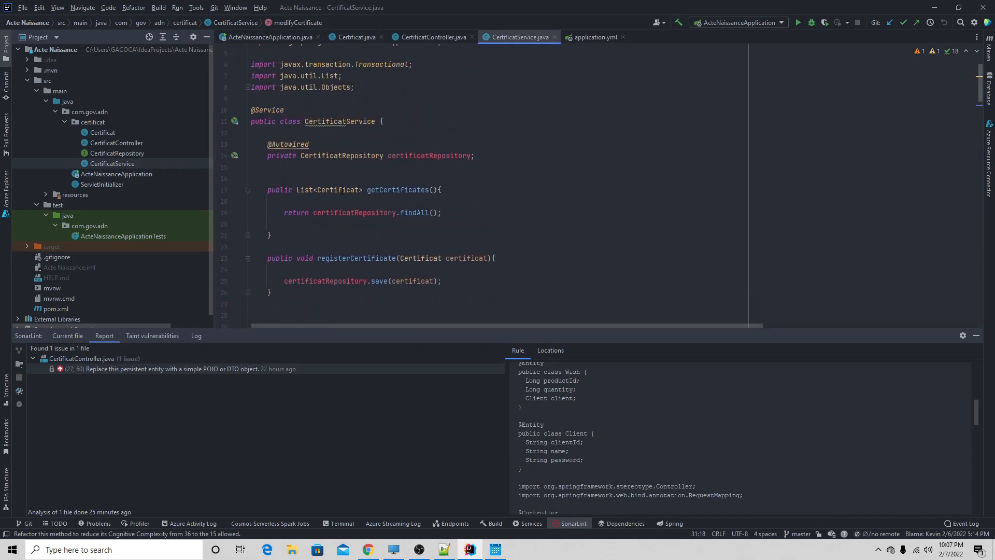
scroll(315, 193, down, 5)
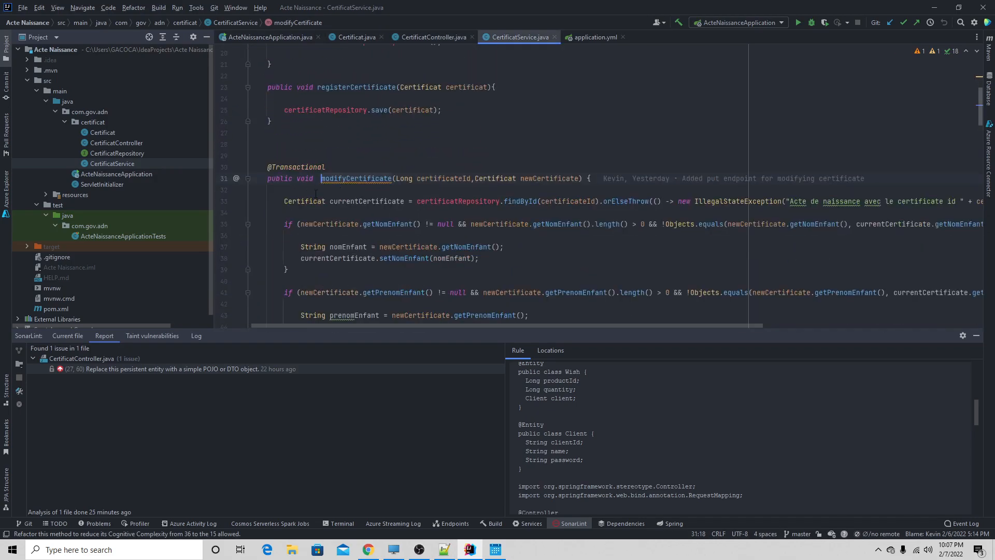
click(249, 179)
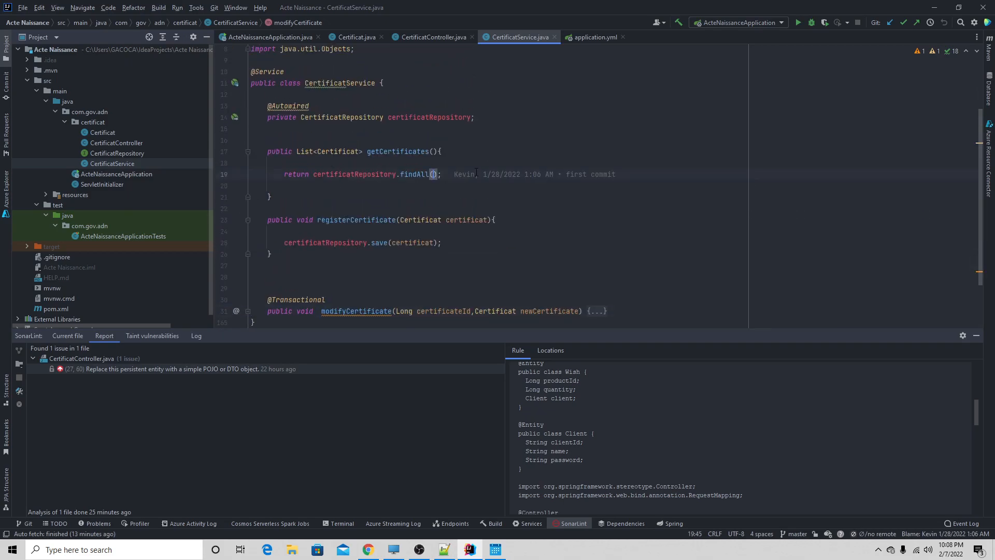
drag(441, 175, 265, 174)
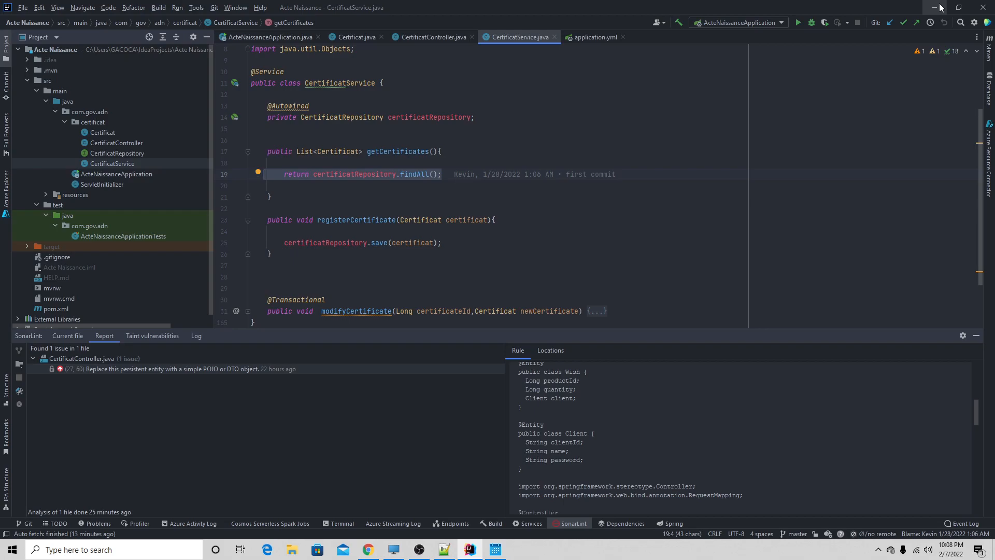
- Return to the Azure DevOps user story in Chrome and end the description's second paragraph with "sans criteres"
click(939, 6)
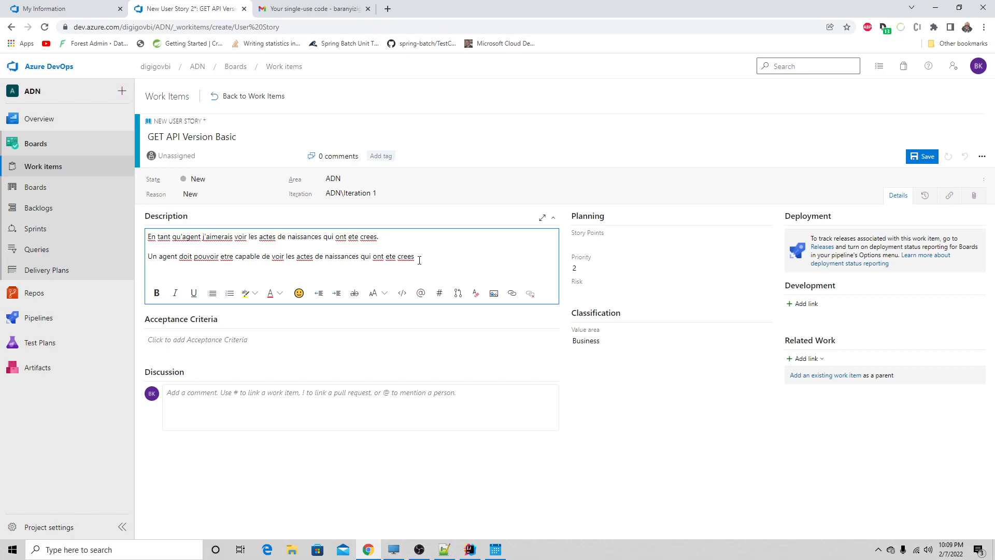
text(sans criteres)
- Add a "Definition of done" heading below the second paragraph of the description and make it bold and underlined
key(Return)
text(D)
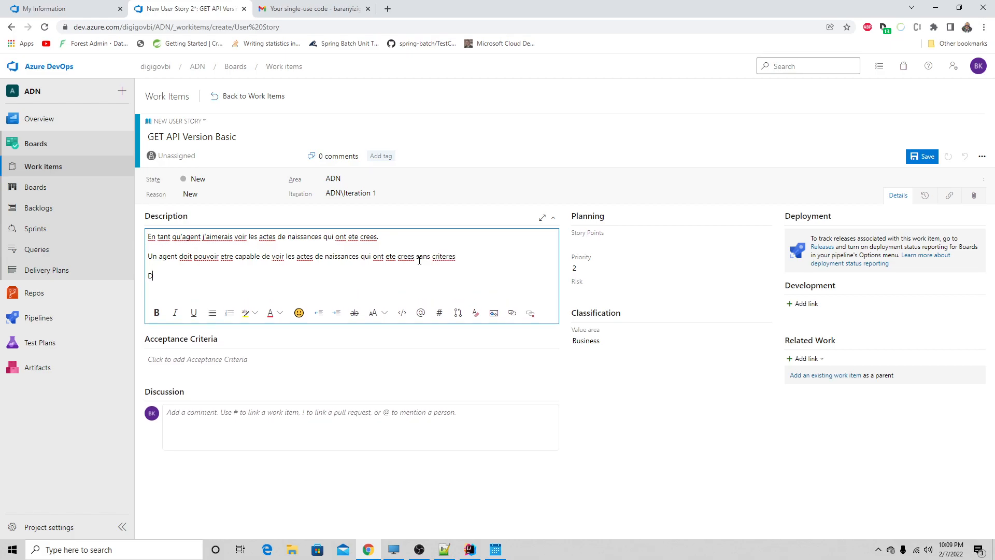
text(efinition of done)
key(shift+Home)
click(194, 312)
click(221, 275)
drag(217, 276, 148, 276)
click(170, 309)
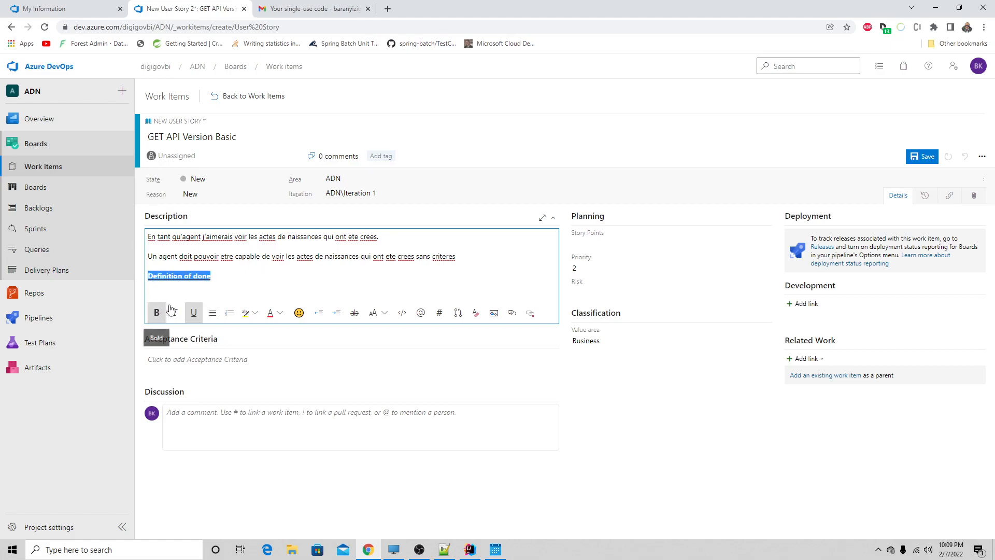
- Below the "Definition of done" heading, write "Quand on pourra voir les actes de naissances qui ont ete crees"
click(223, 278)
key(Return)
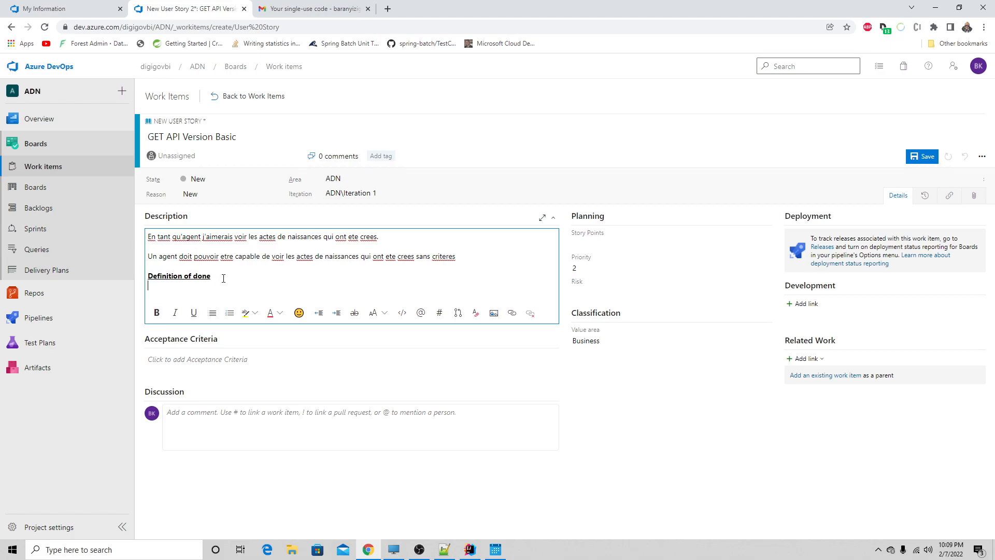
key(Return)
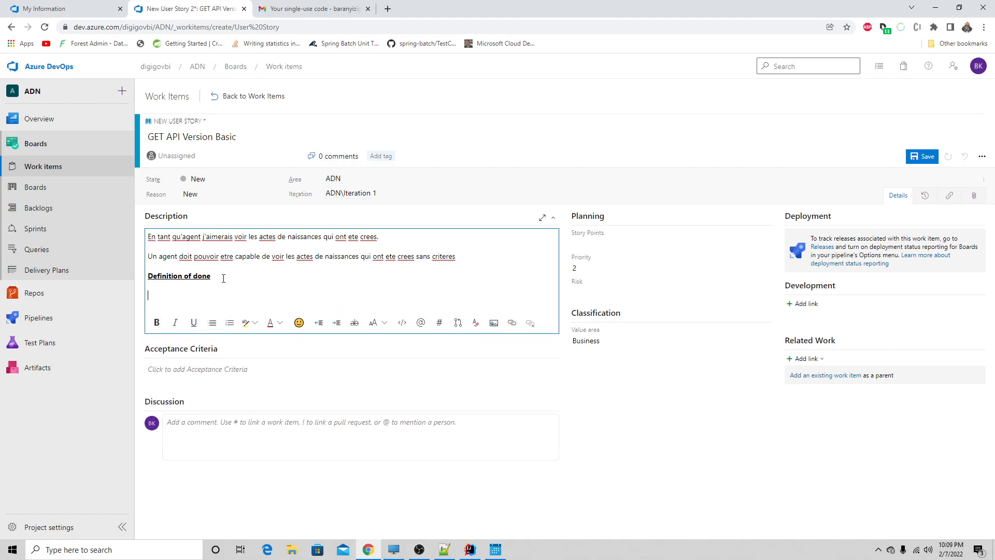
text(Quand on pourra voir )
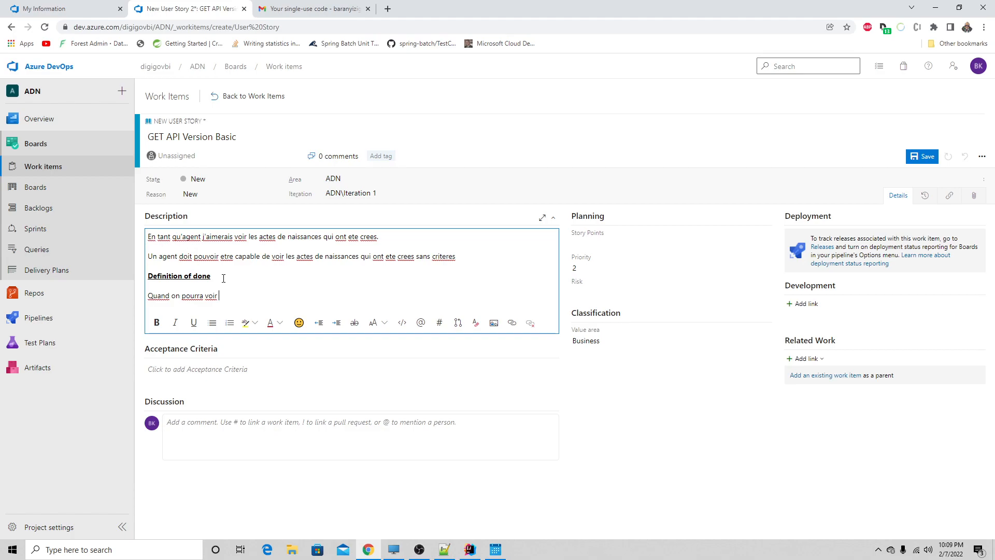
text(les actes de naissances qui ont ete cree)
text(s)
- Link the epic "Version API Basic" as the user story's parent and save the story
click(829, 378)
click(828, 377)
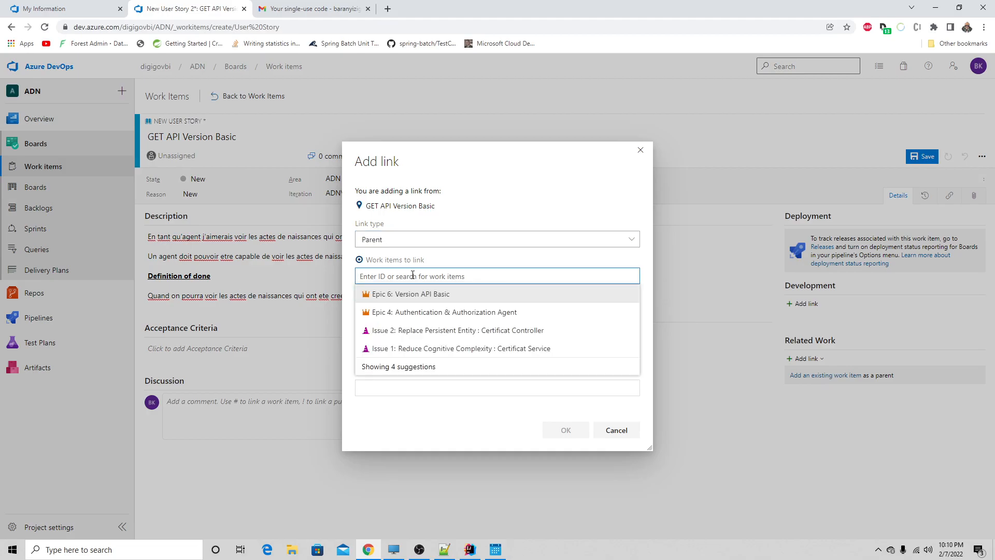
click(413, 295)
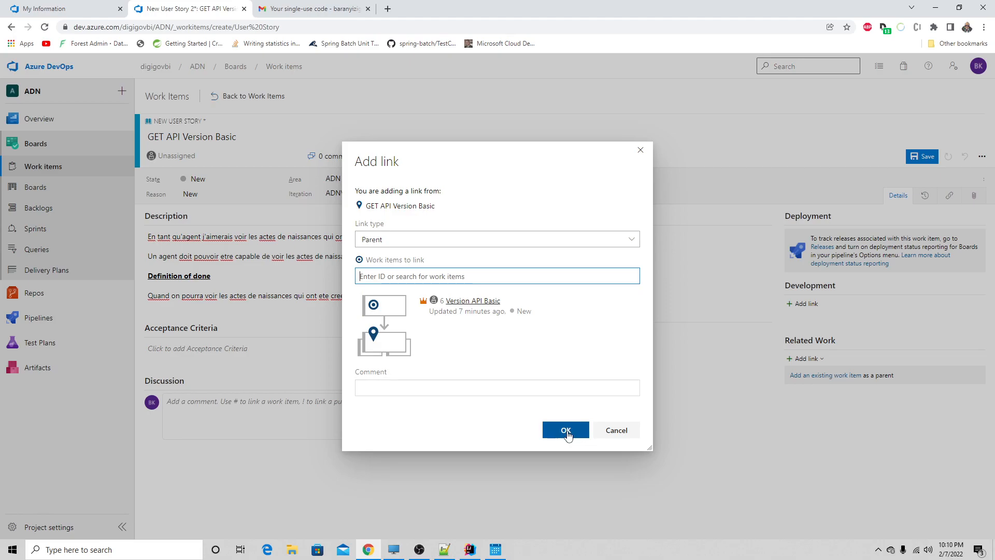
click(566, 431)
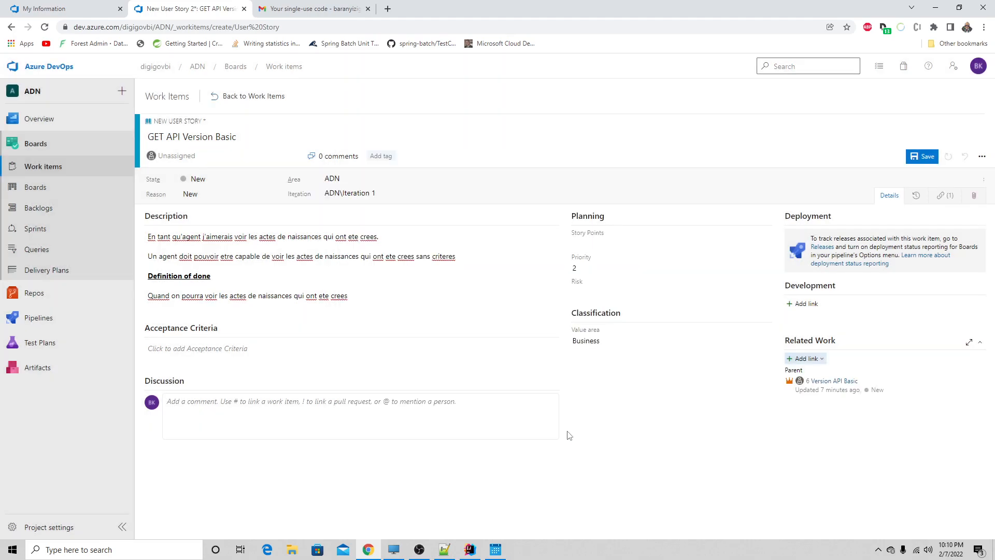
click(922, 156)
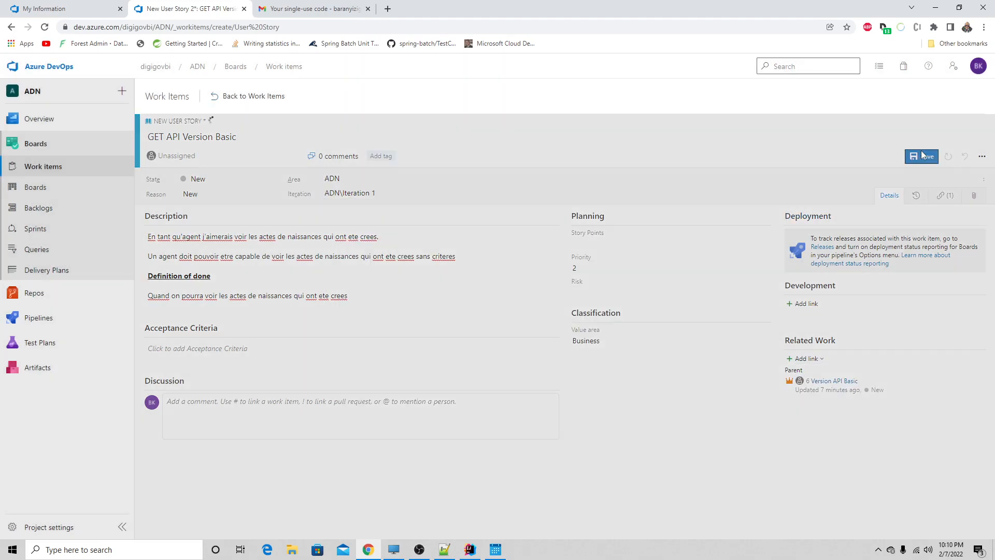
- Examine the ADN Team board at the Epics and Stories levels, and the epics in the backlog view
click(49, 191)
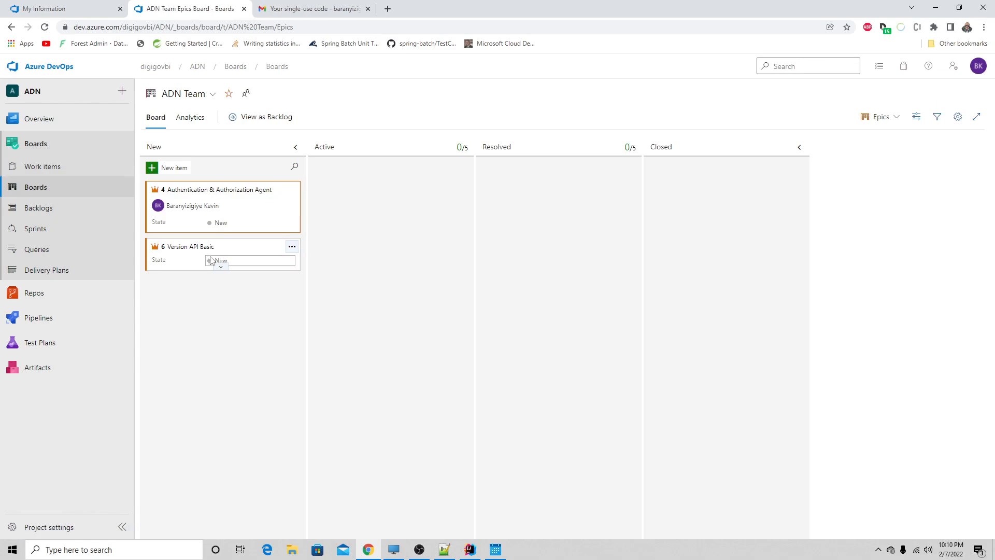
click(217, 269)
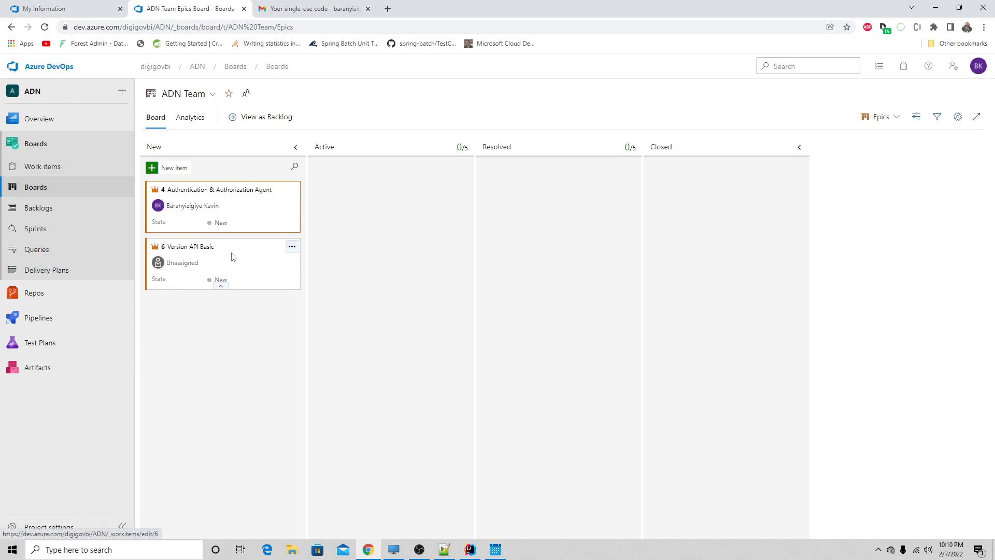
click(881, 117)
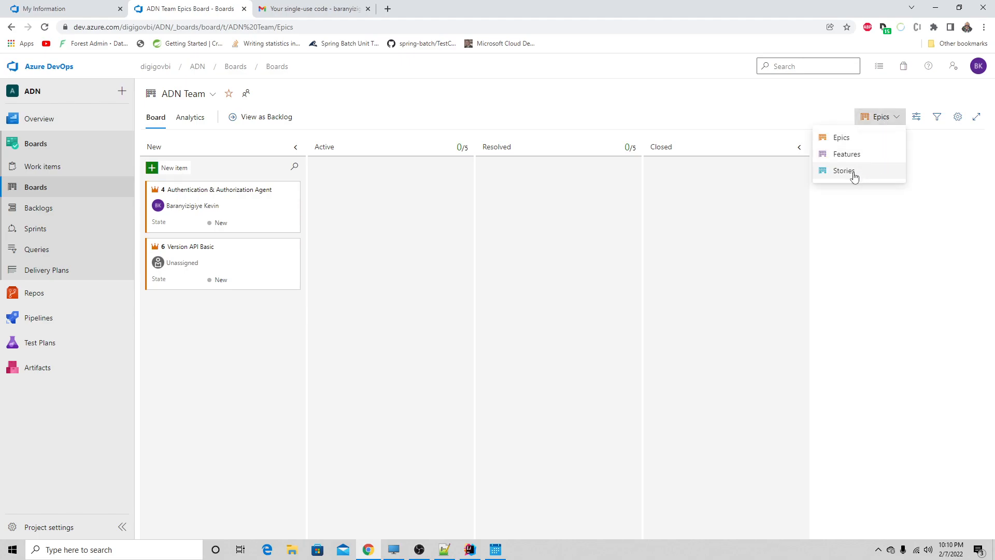
click(853, 172)
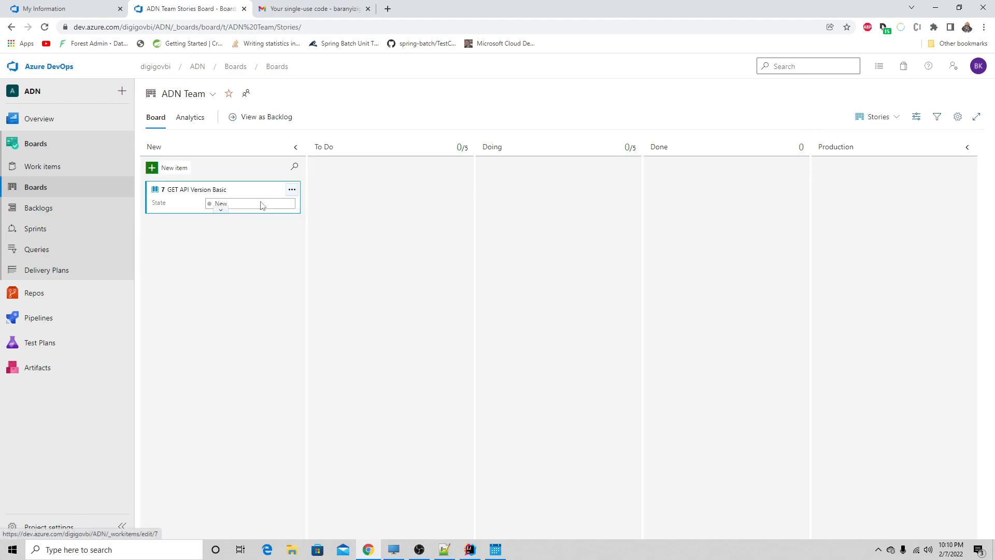
click(879, 121)
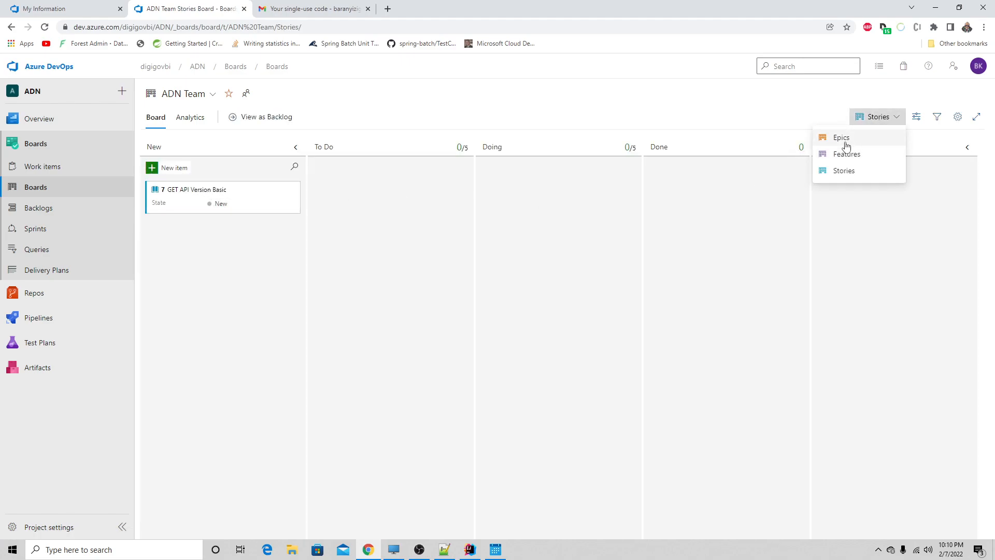
click(843, 139)
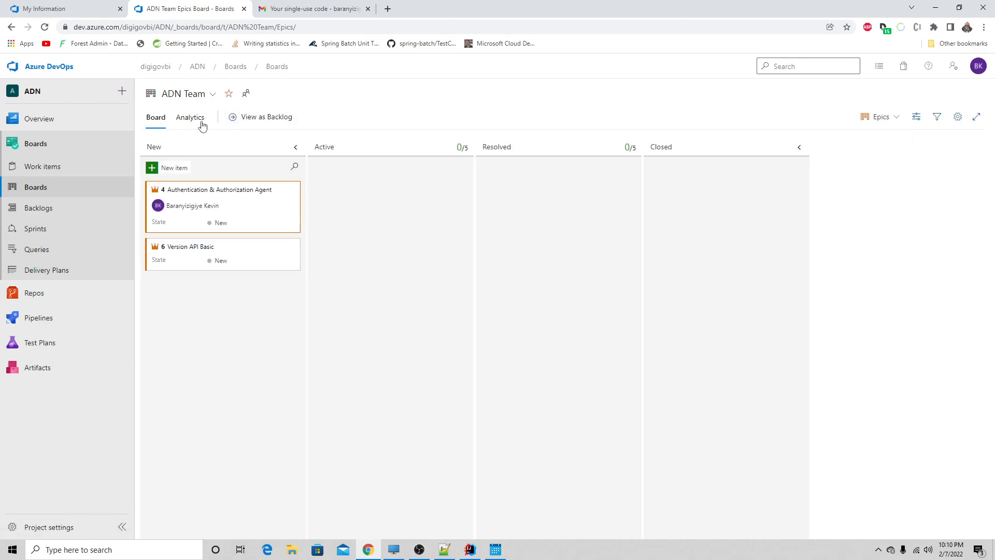
click(257, 123)
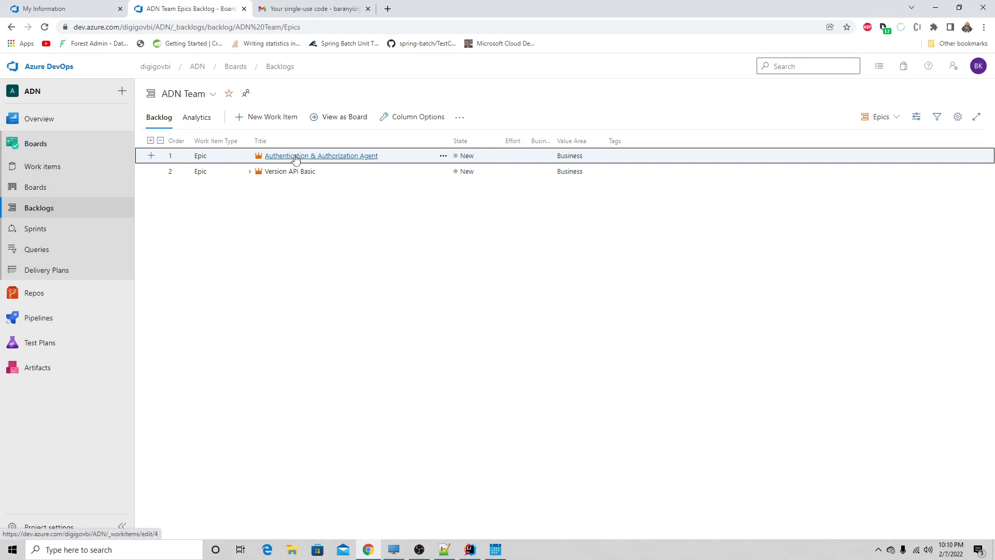
click(887, 116)
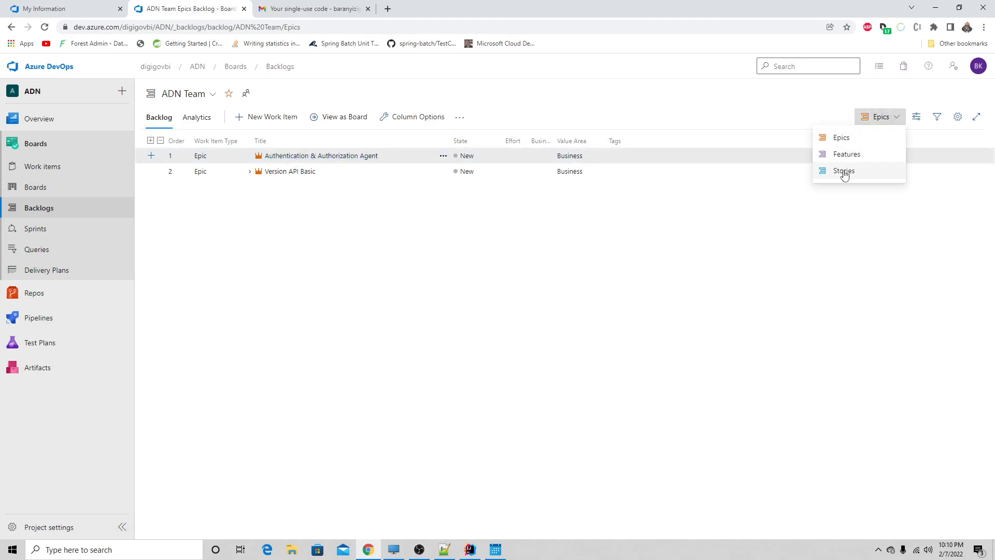
click(351, 120)
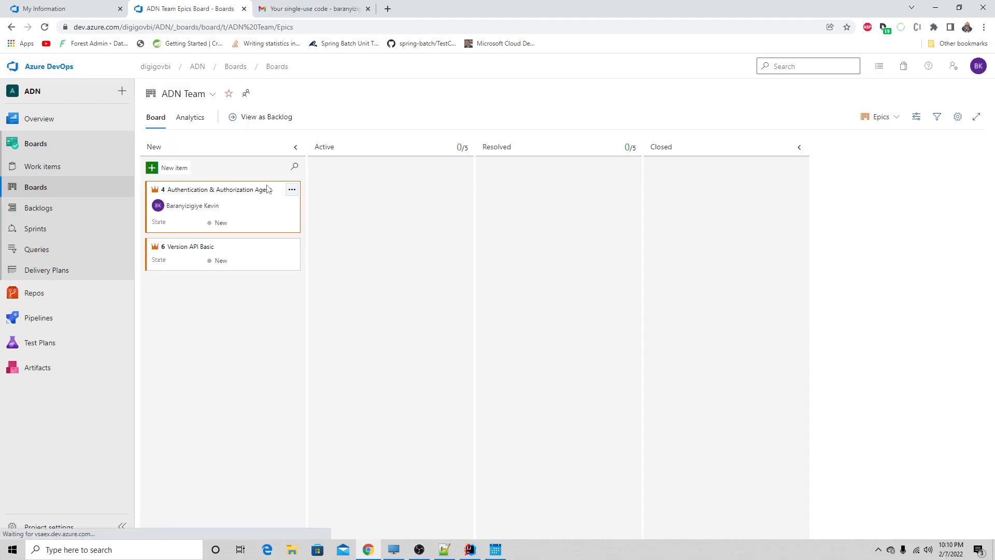
click(877, 122)
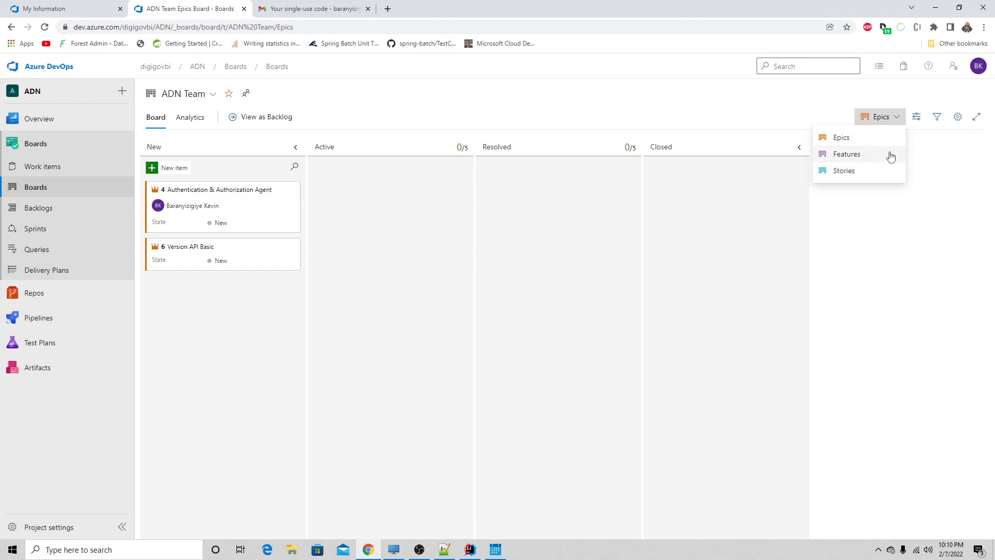
click(852, 174)
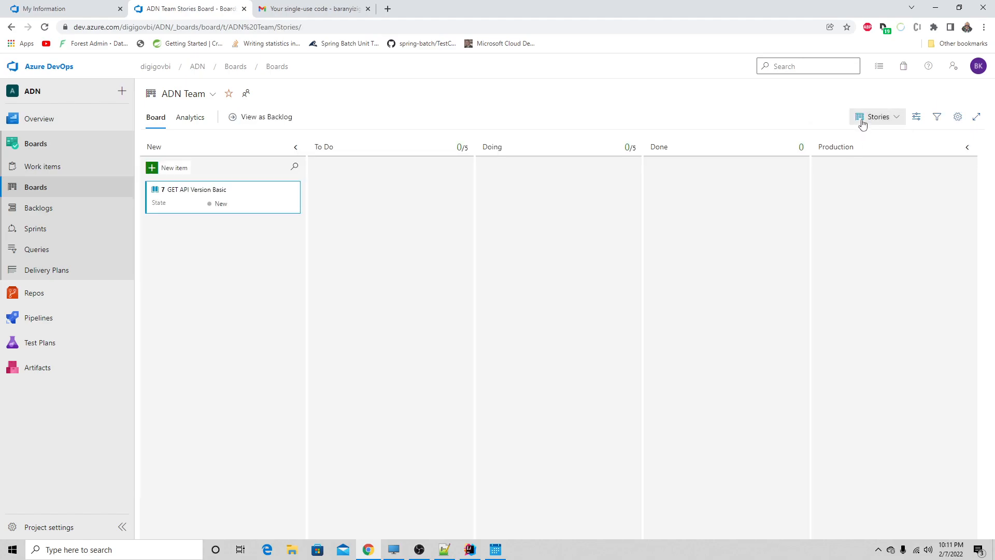
click(861, 124)
click(853, 139)
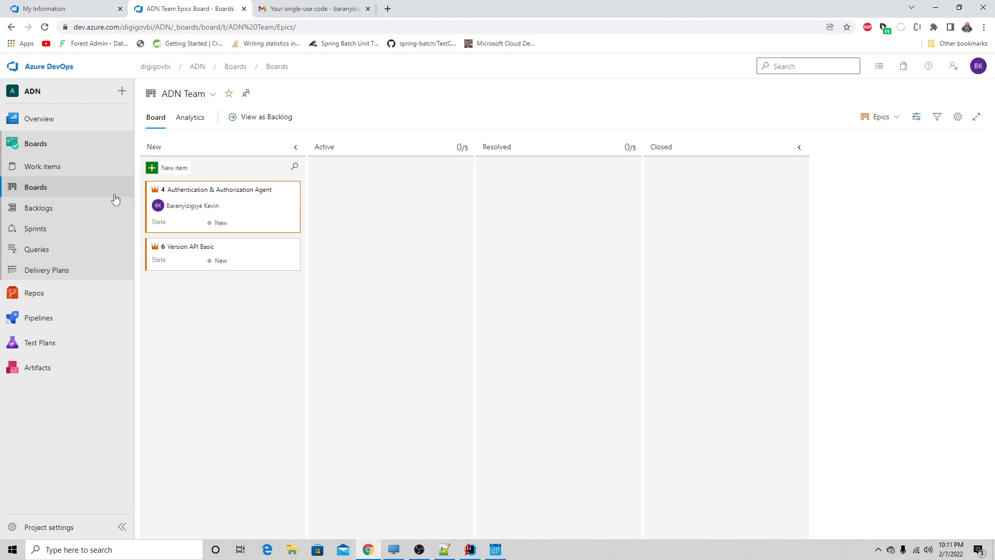
- Create a new user story work item titled "POST API Version Basic"
click(43, 168)
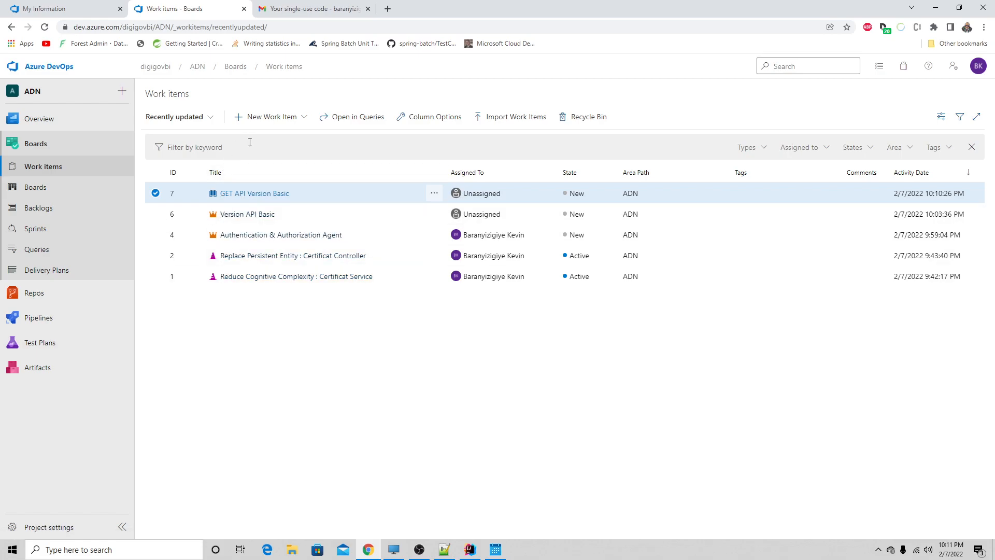
click(241, 118)
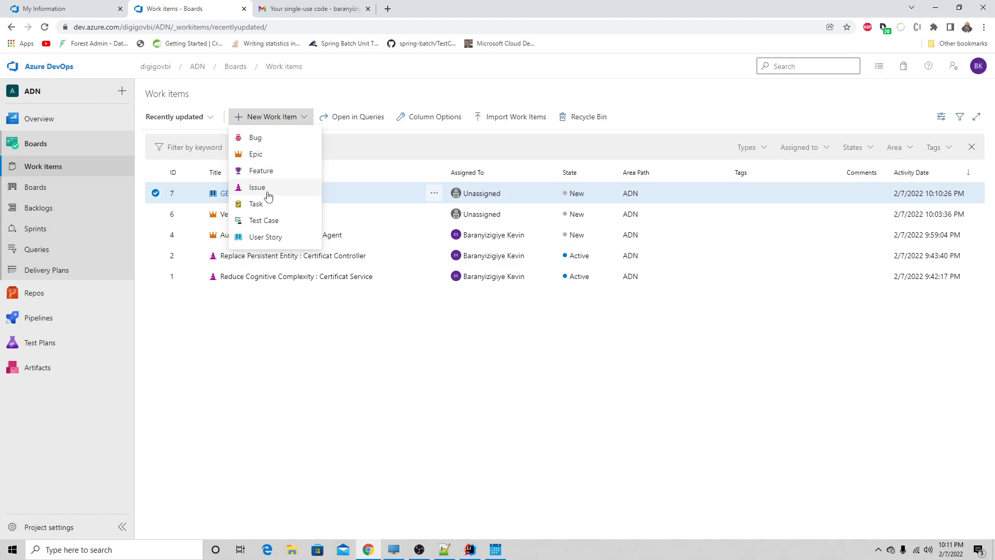
click(263, 240)
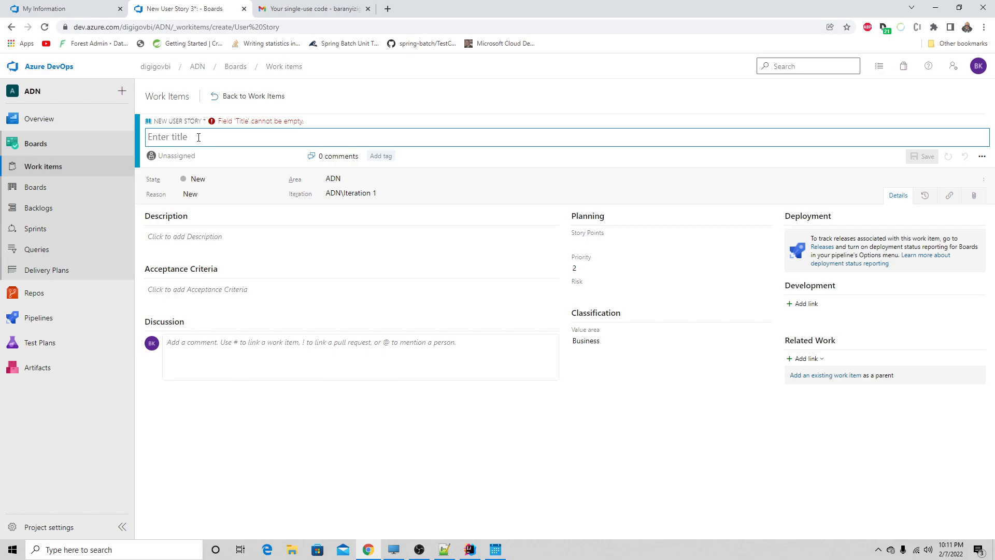
text(POST API Version Basic)
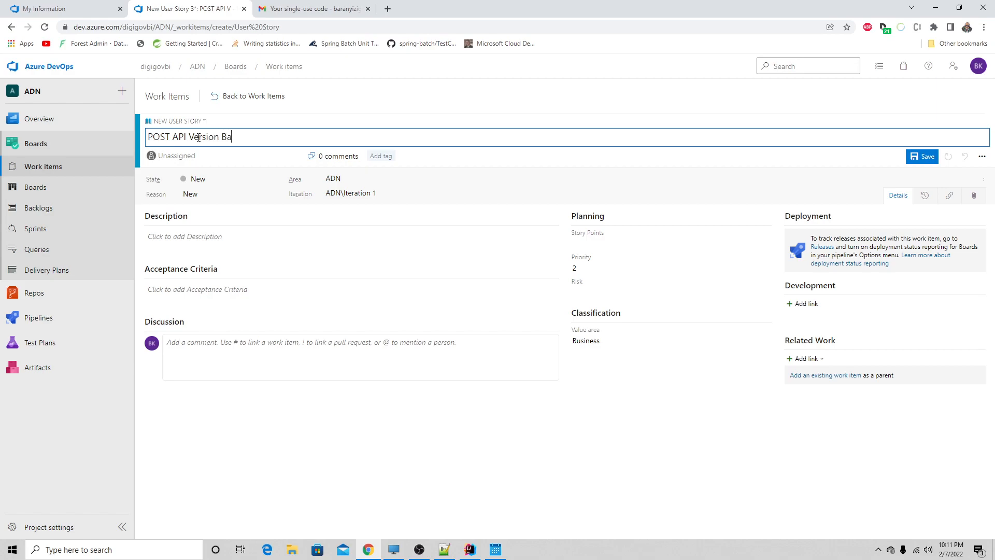
- Start the new story's description with "En tant qu'agent j'aimerais creer un acte de naissance"
click(194, 236)
text(En tant qu'agent)
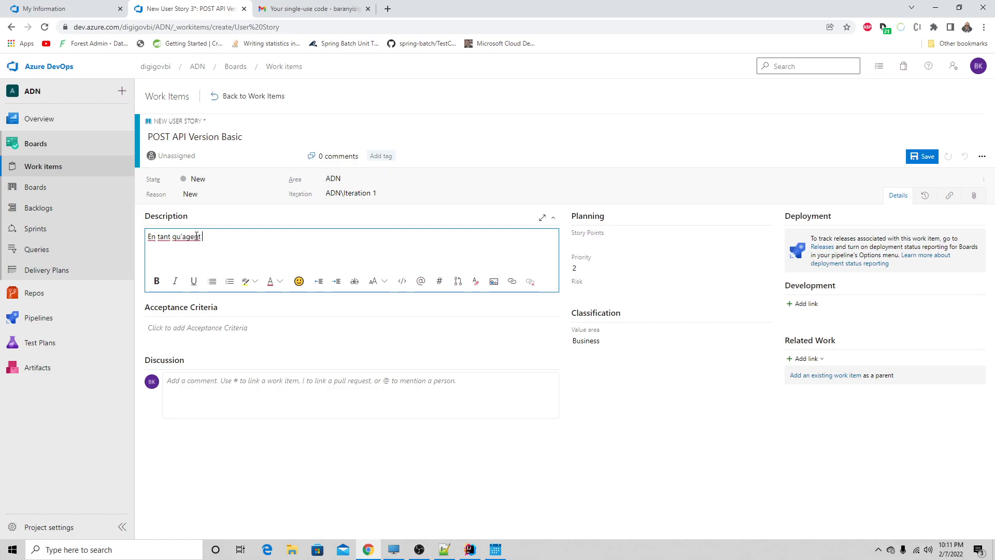
text( j'aimerais cre)
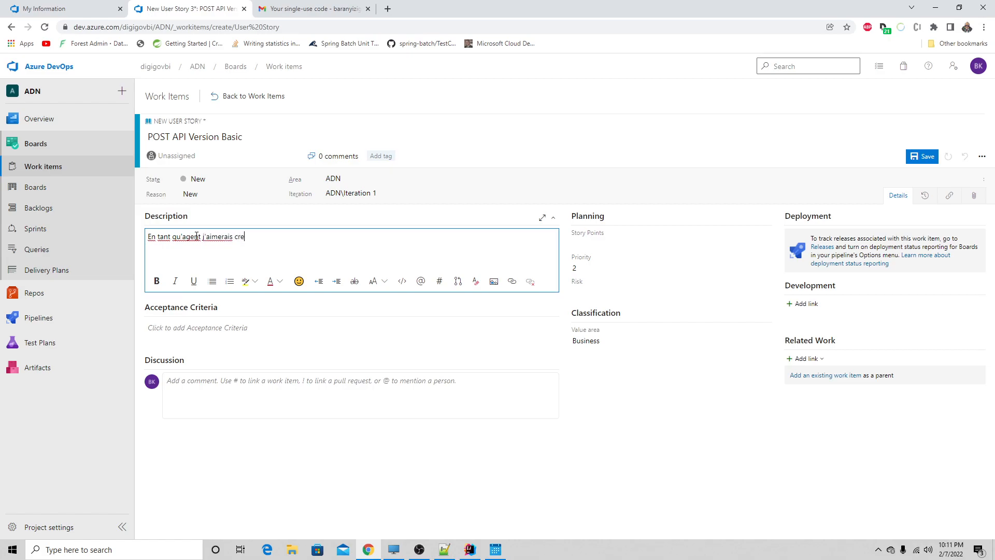
text(er un certifica)
text(e naissance)
- Switch to IntelliJ IDEA and examine the fields of the Certificat entity in Certificat.java
click(461, 552)
click(356, 37)
scroll(295, 248, up, 8)
scroll(295, 249, down, 2)
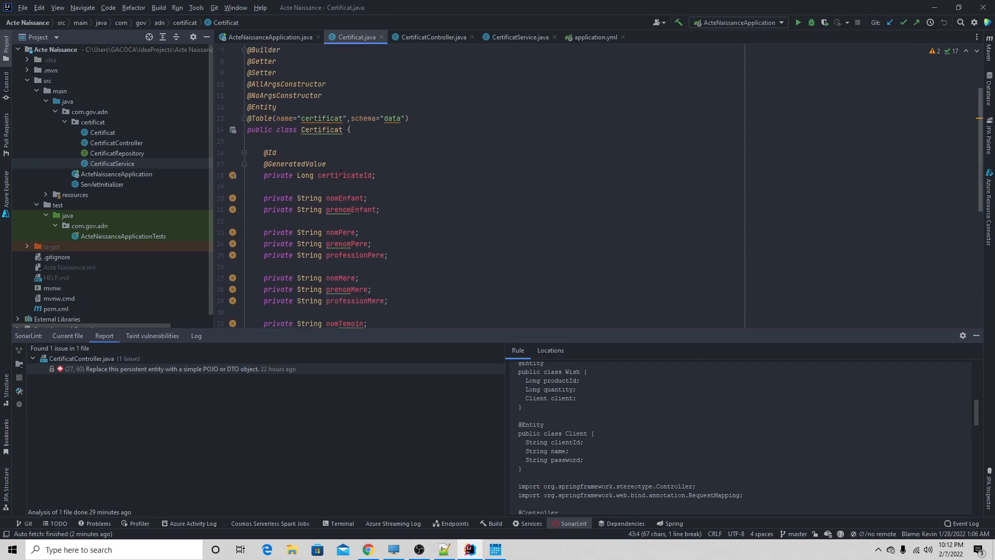
click(337, 198)
click(345, 209)
drag(326, 233, 352, 244)
drag(326, 278, 342, 278)
scroll(343, 278, down, 5)
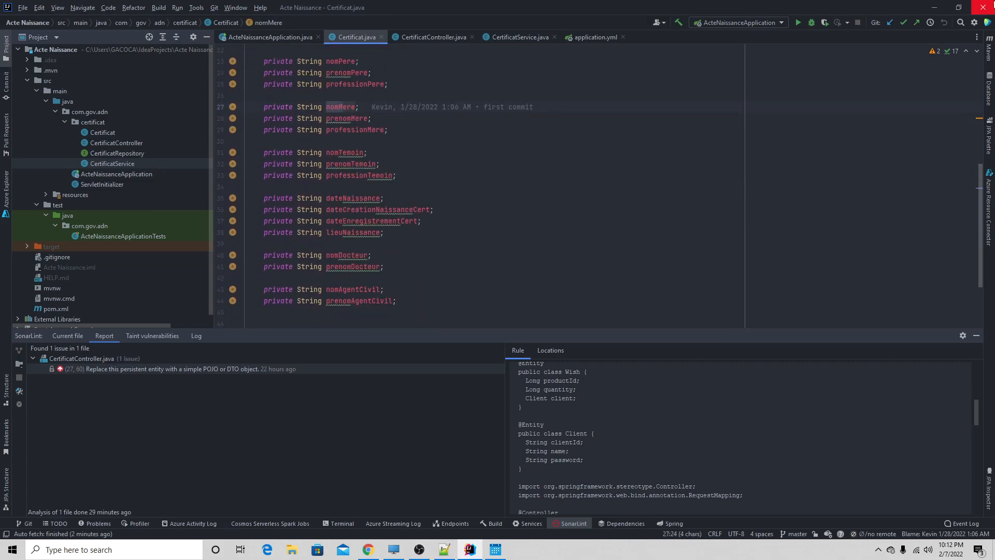
- Back in the Azure DevOps story, add a second description paragraph reading "Un acte de naissance contient les elements suivant :"
click(937, 10)
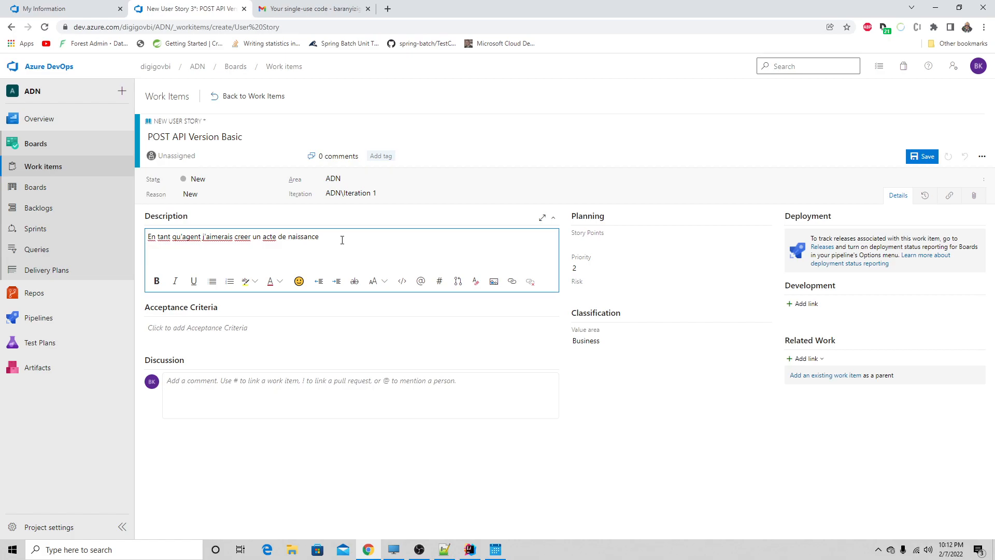
text(te de naissance com)
text(tient les elem)
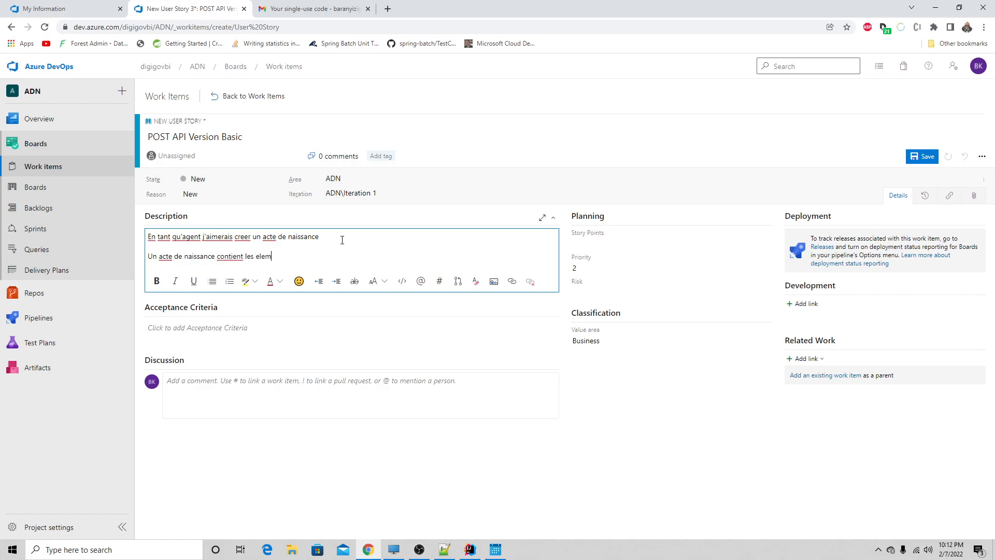
text(ents suivant :)
key(Return)
key(BackSpace)
key(Return)
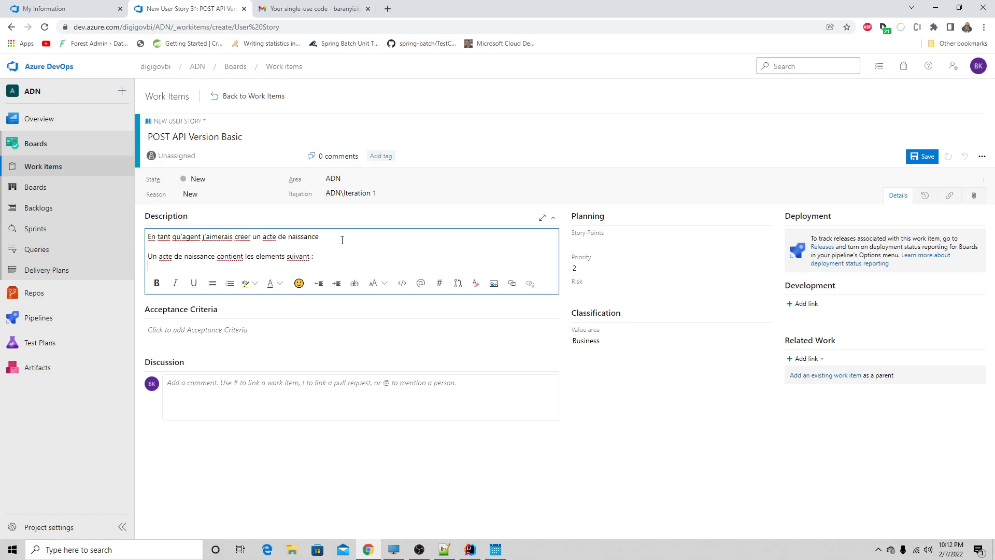
- Start a bulleted list under the second paragraph with "Nom de l'enfant" as its first item
click(212, 283)
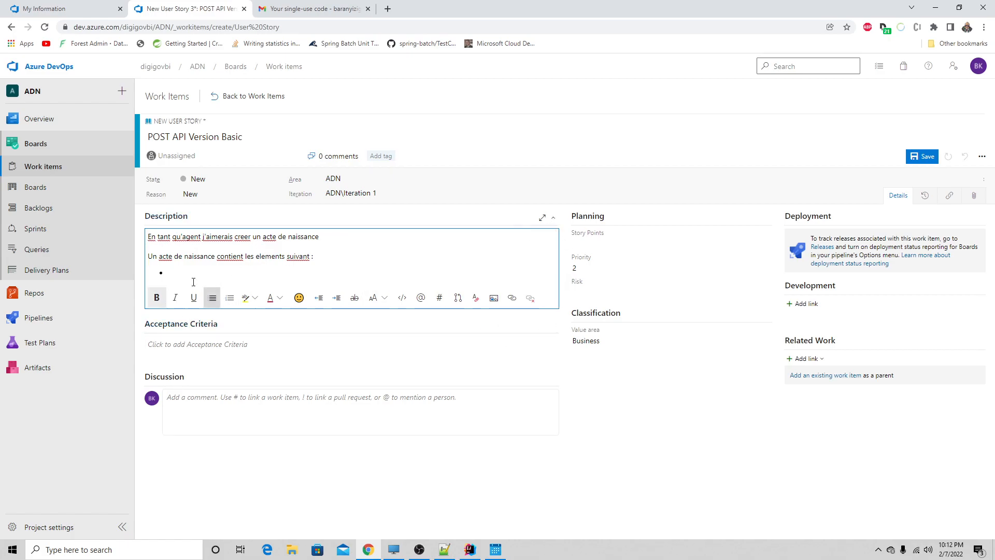
text(Nom de l'enfant)
key(Return)
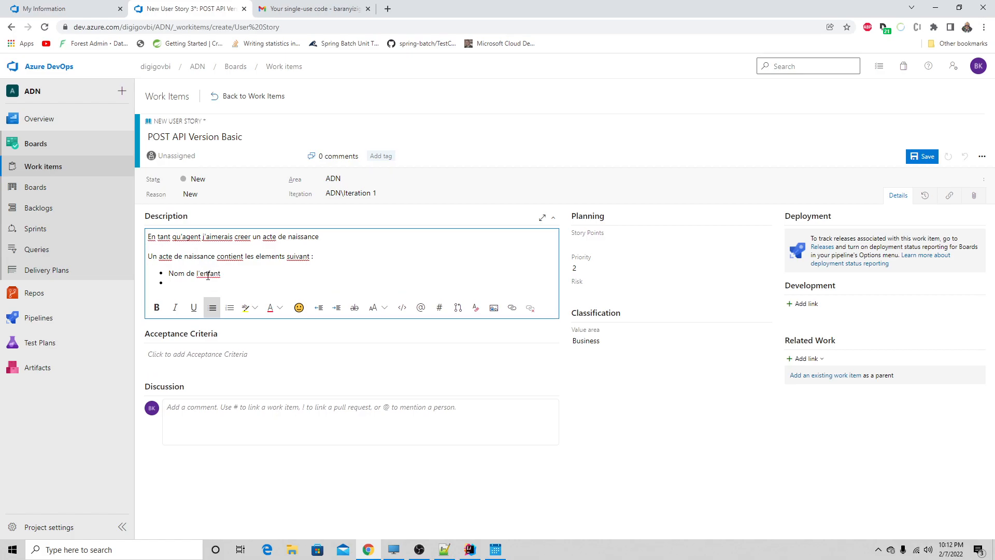
- Add the bullets "Prenom de l'enfant" and "Etc" to the list in the POST API Version Basic story's description
text(Prenom de l'enfant)
key(Return)
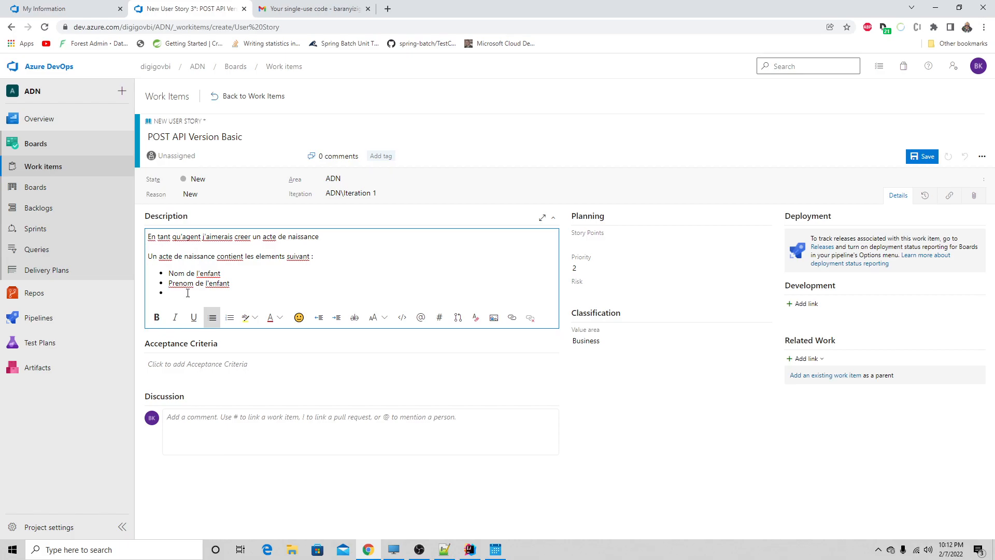
key(BackSpace)
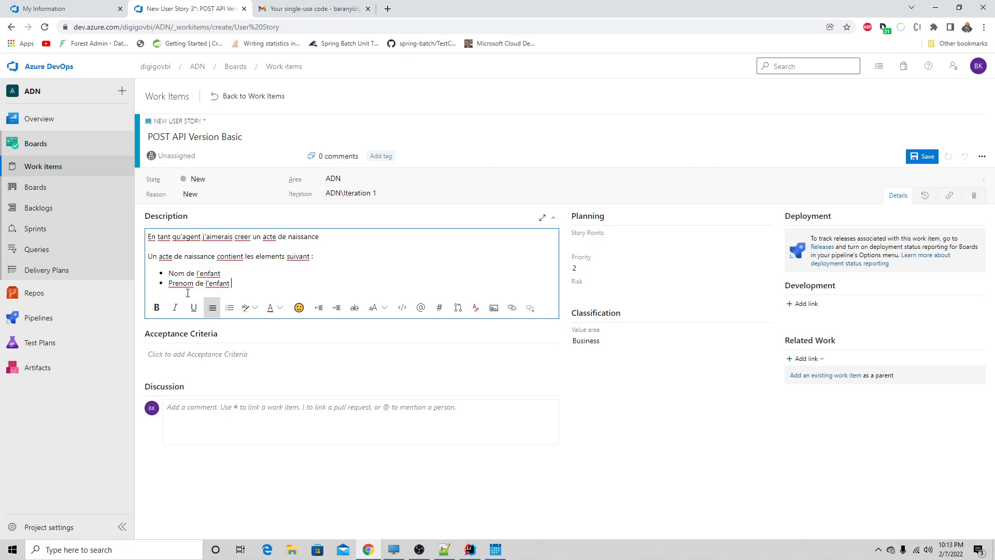
key(Return)
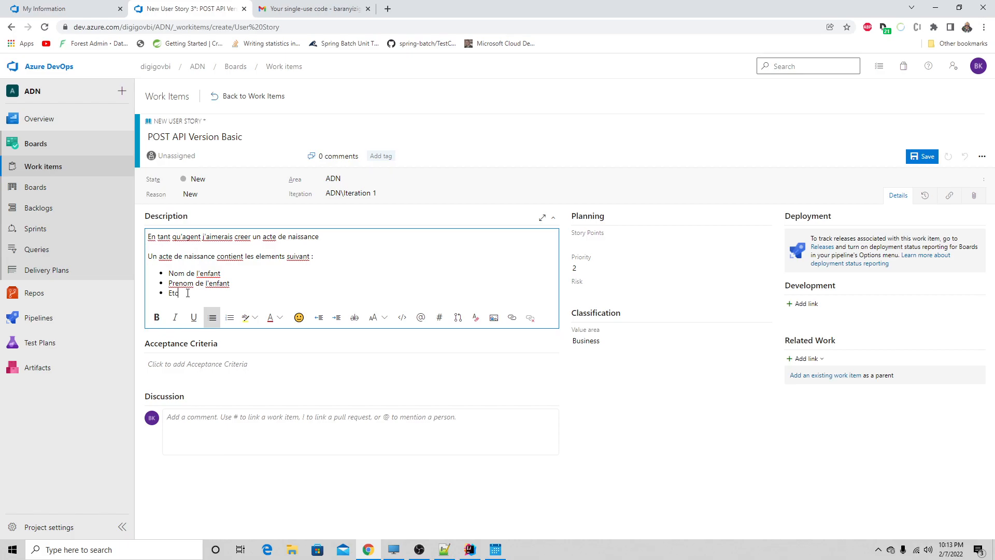
- Link the epic "Version API Basic" as the parent of the POST API Version Basic story and save it
click(809, 376)
click(548, 276)
click(471, 313)
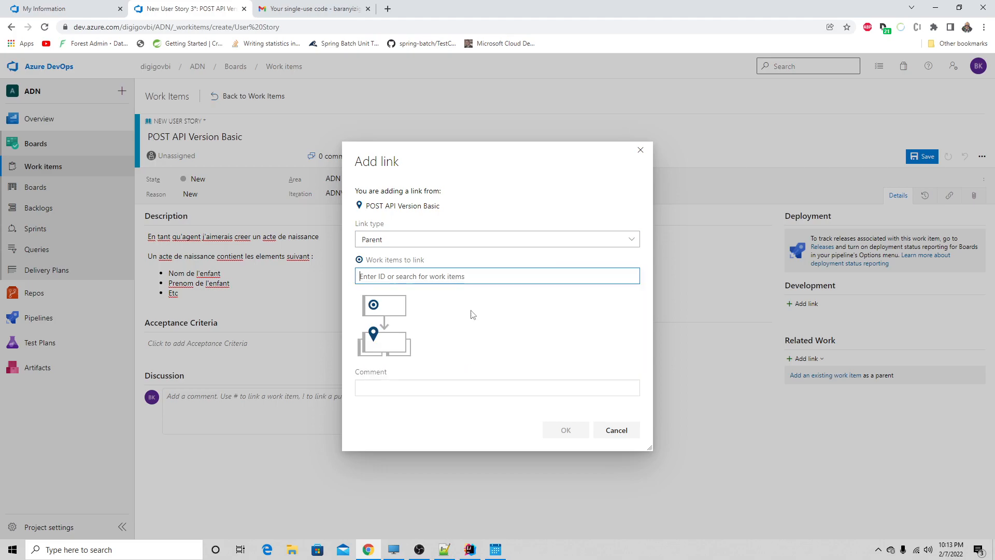
click(567, 430)
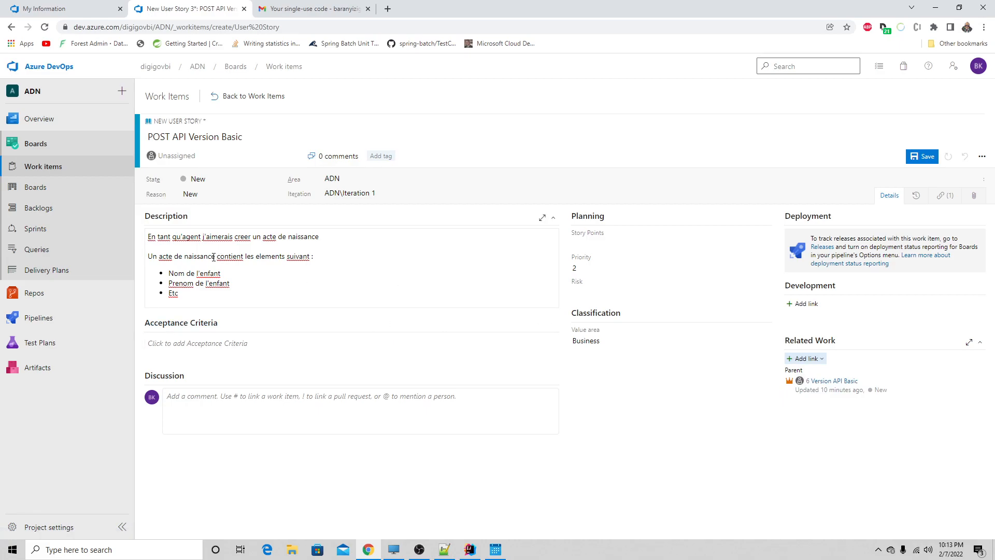
click(921, 157)
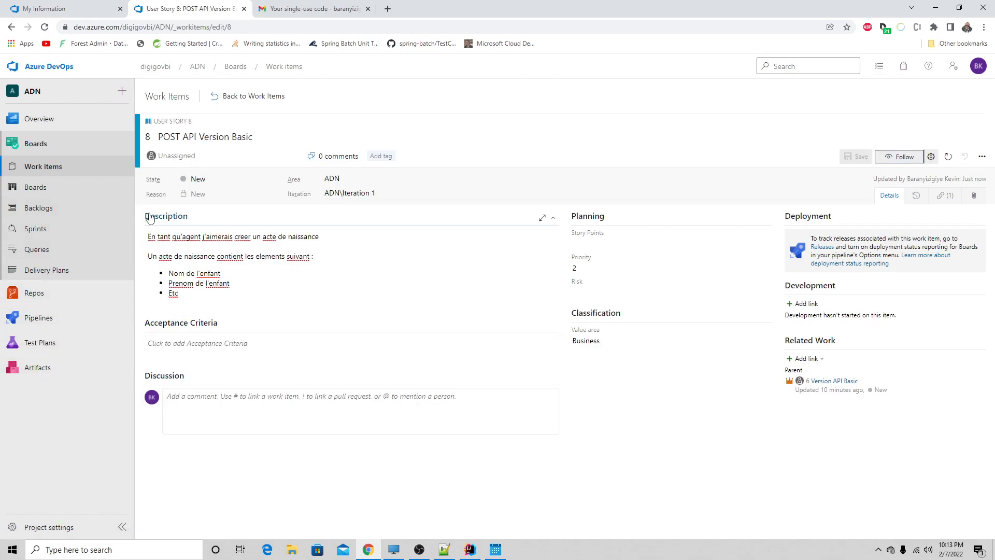
- Create a new user story from the work items list and title it "PUT API Version Basic"
click(42, 166)
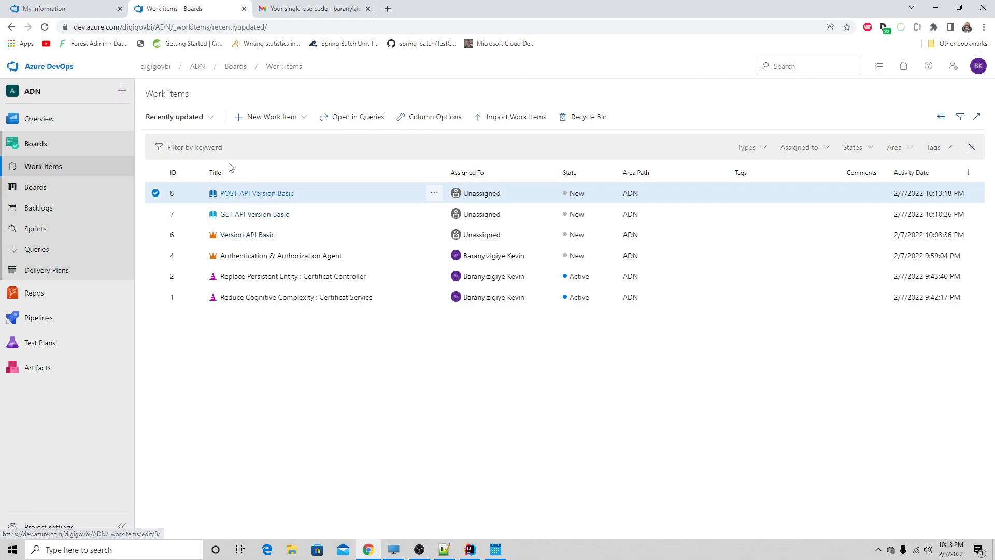
click(251, 121)
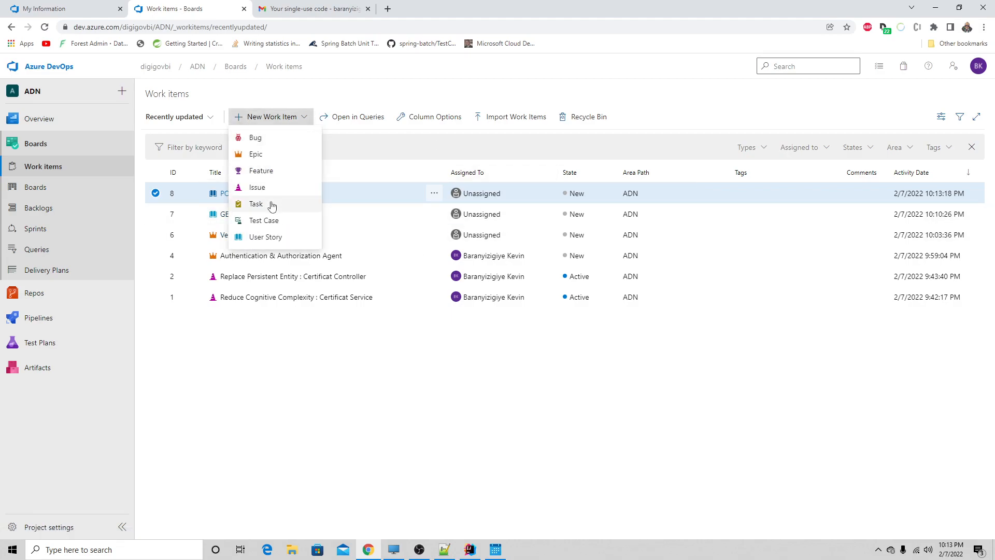
click(266, 237)
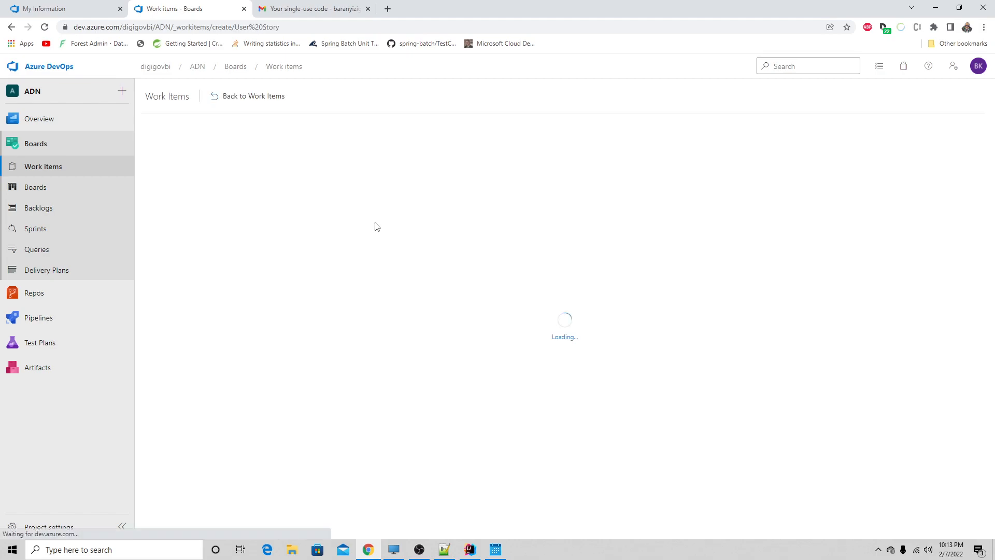
text(put)
key(BackSpace)
key(BackSpace)
key(BackSpace)
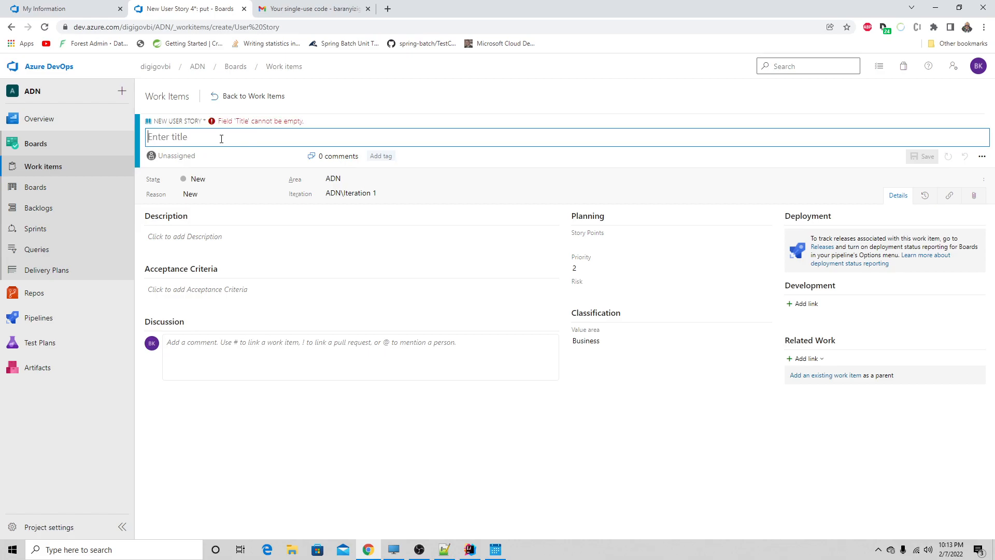
text(PU)
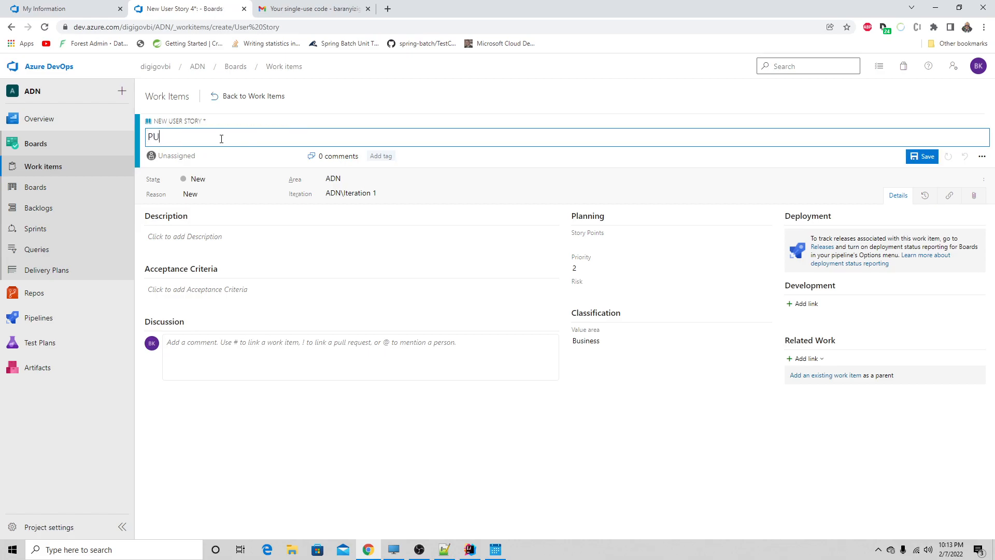
text(T API Version Basic)
- Start the new story's description with "En tant qu'agent j'aimerais modifie un acte de naissance"
click(177, 239)
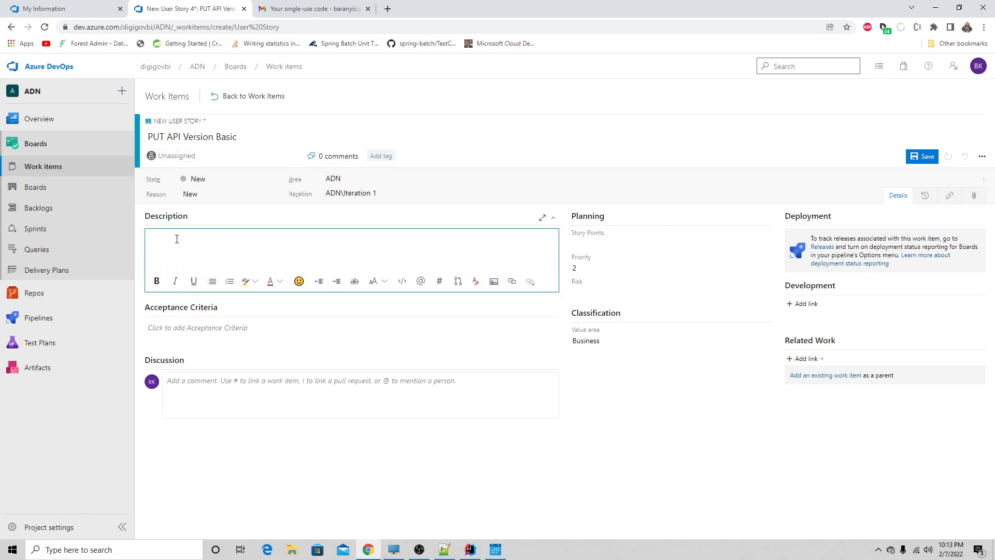
text(En tant qu'agent)
key(BackSpace)
key(BackSpace)
key(BackSpace)
key(BackSpace)
key(BackSpace)
text(agent )
text(jaimer)
text(merais mo)
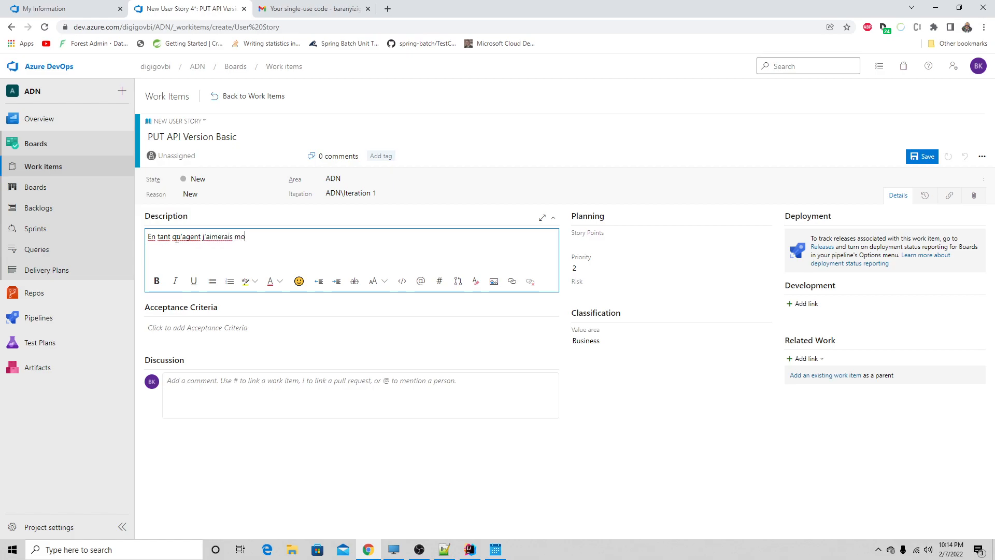
text(dife )
text(un acte de niss)
key(BackSpace)
key(BackSpace)
key(BackSpace)
text(aissance)
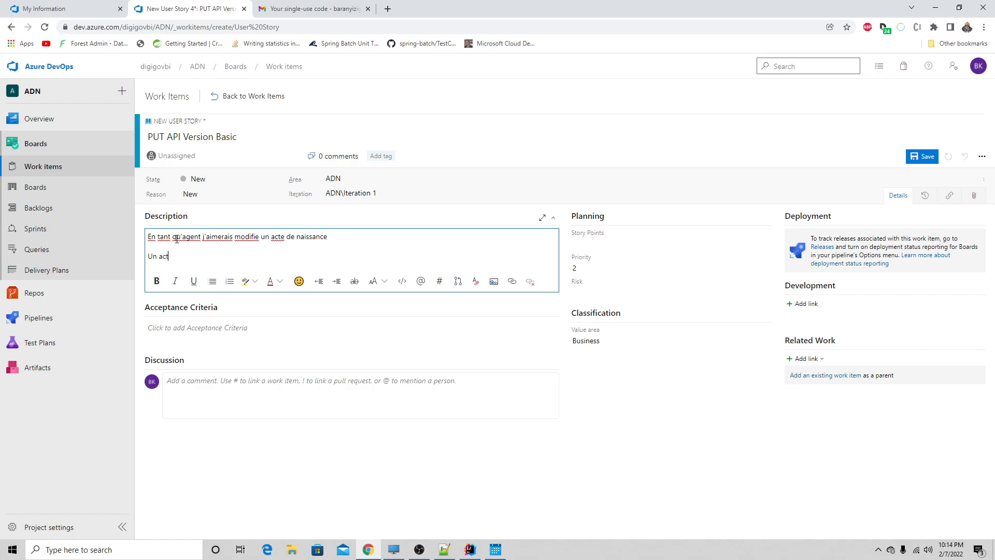
- Add a second description paragraph reading "Un acte de naissance doit pouvoir etre modifie en mentionnant la donnee a modifier"
text(de naissance doit pouv)
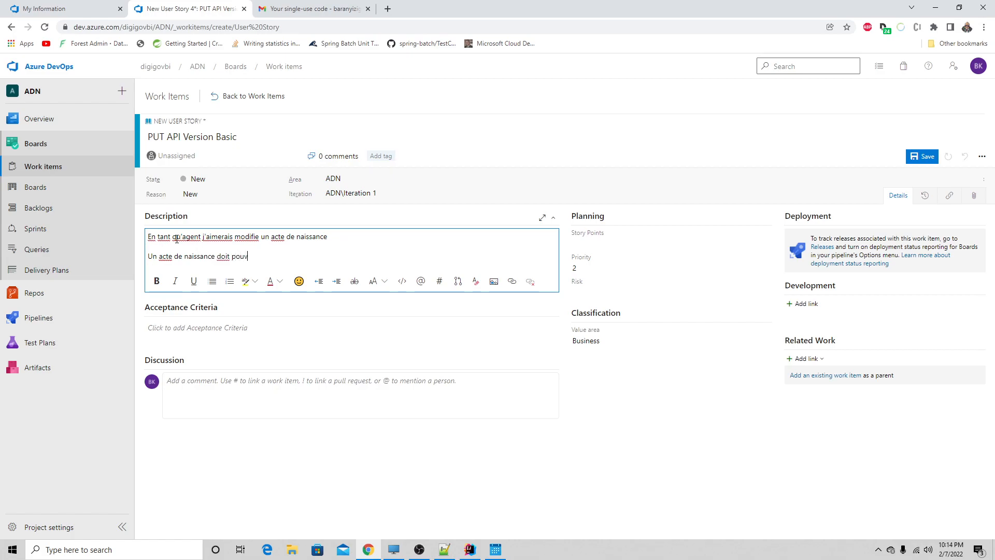
text(oir etre modifie )
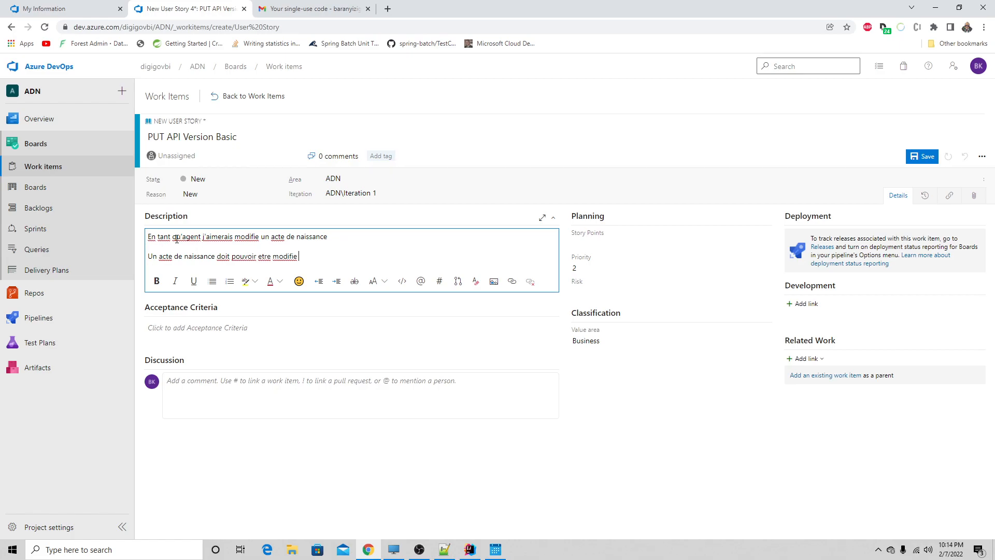
text(en mentionnant)
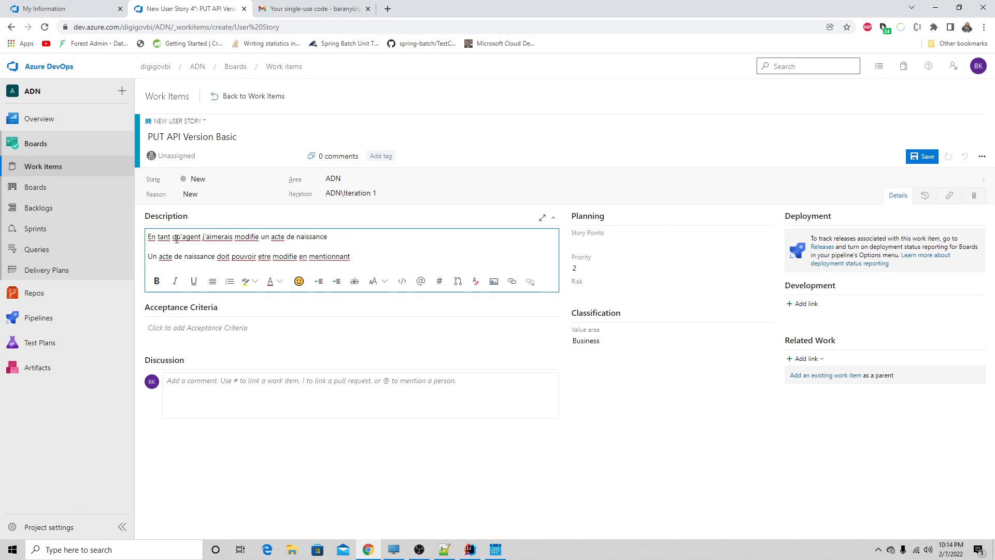
text(la donnee a modifier)
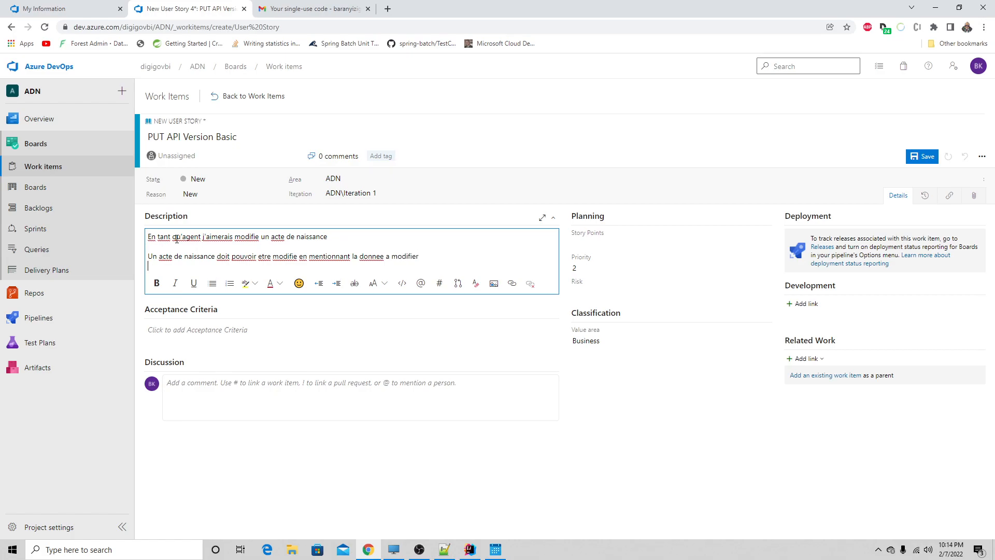
- Add a third description paragraph "Les donnees modifiables sont :" and start an empty bulleted list beneath it
key(Return)
text(Les donnees modifiable)
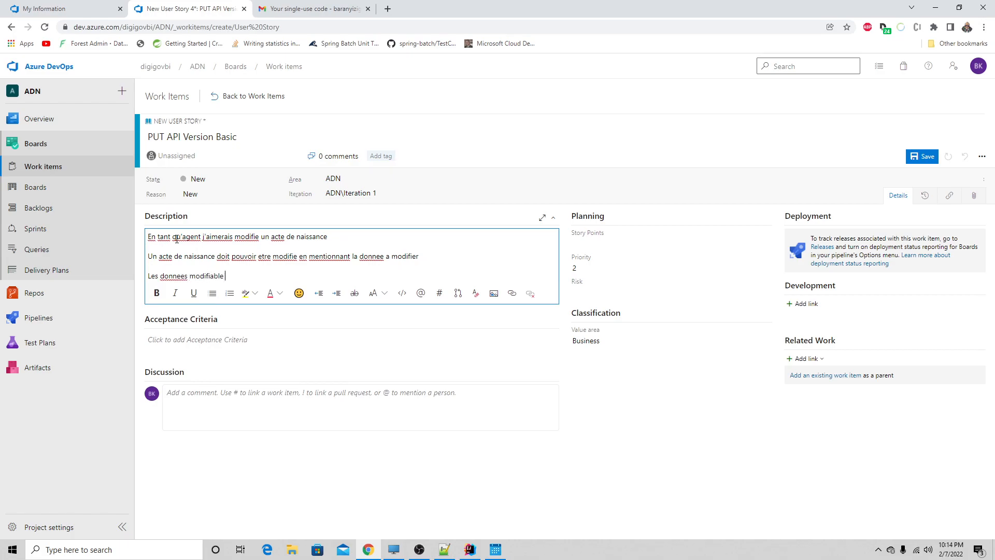
text(s sont )
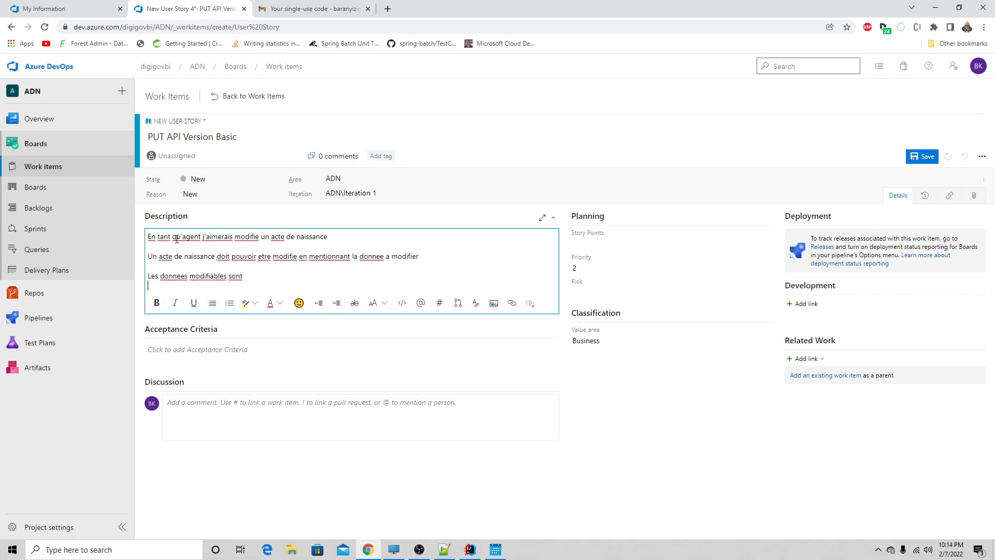
text(:)
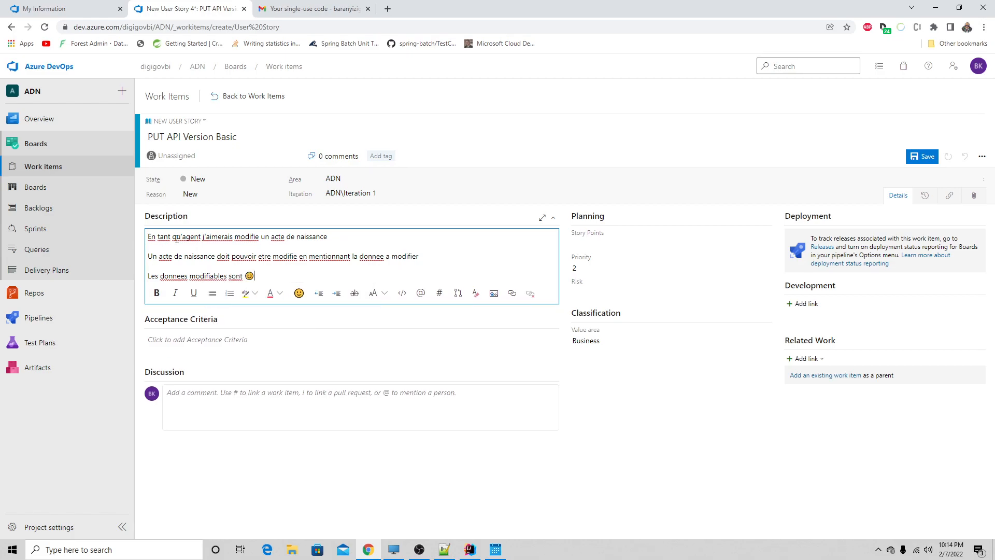
key(Return)
click(157, 302)
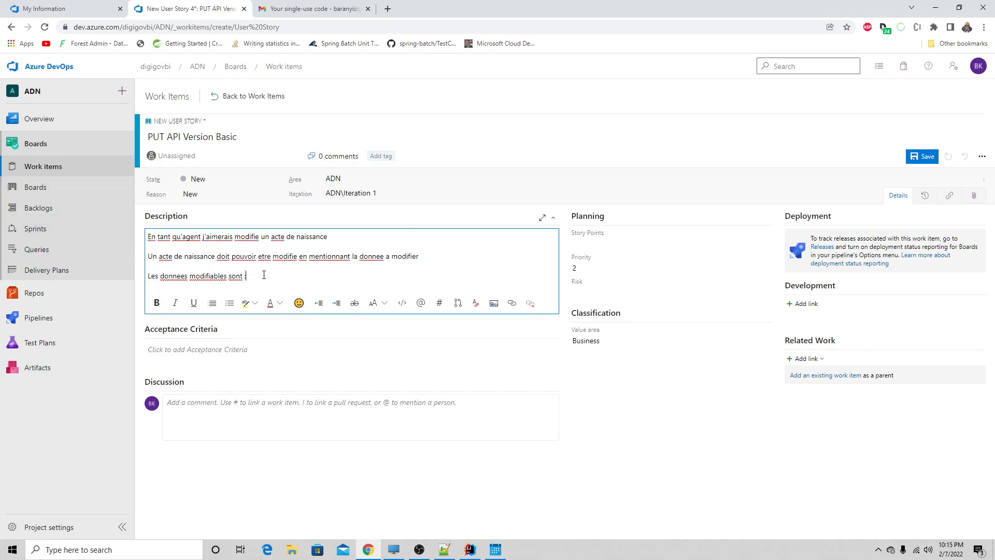
key(Return)
click(212, 314)
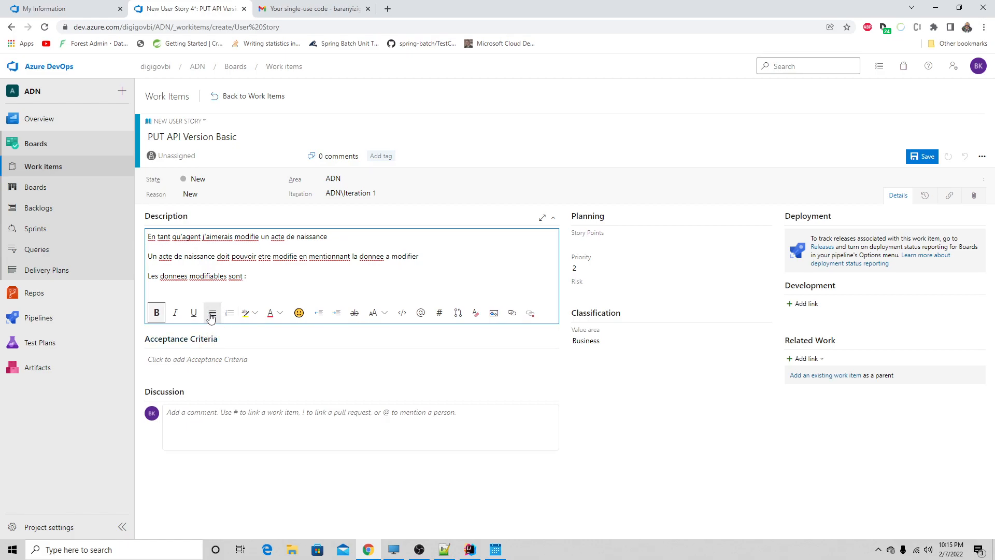
click(262, 279)
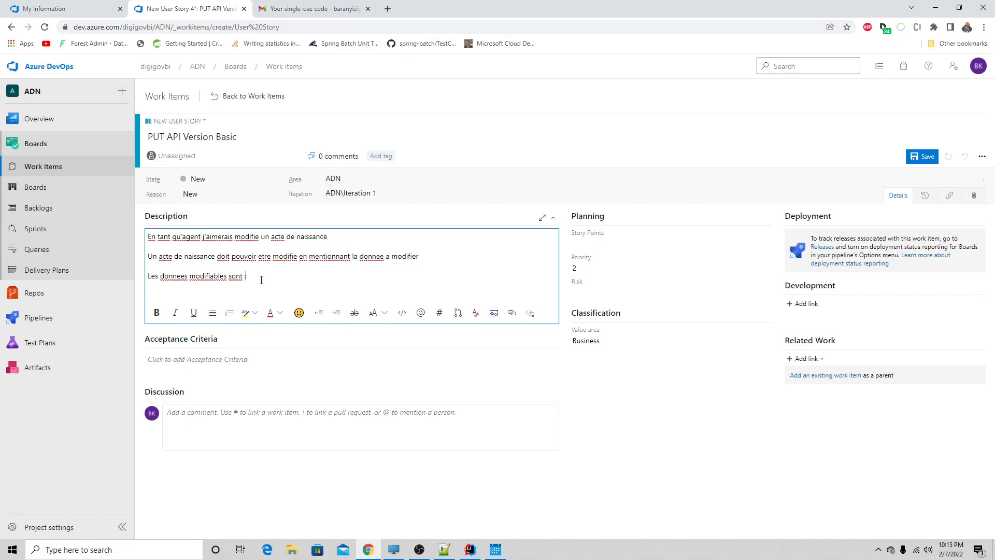
key(Return)
click(212, 322)
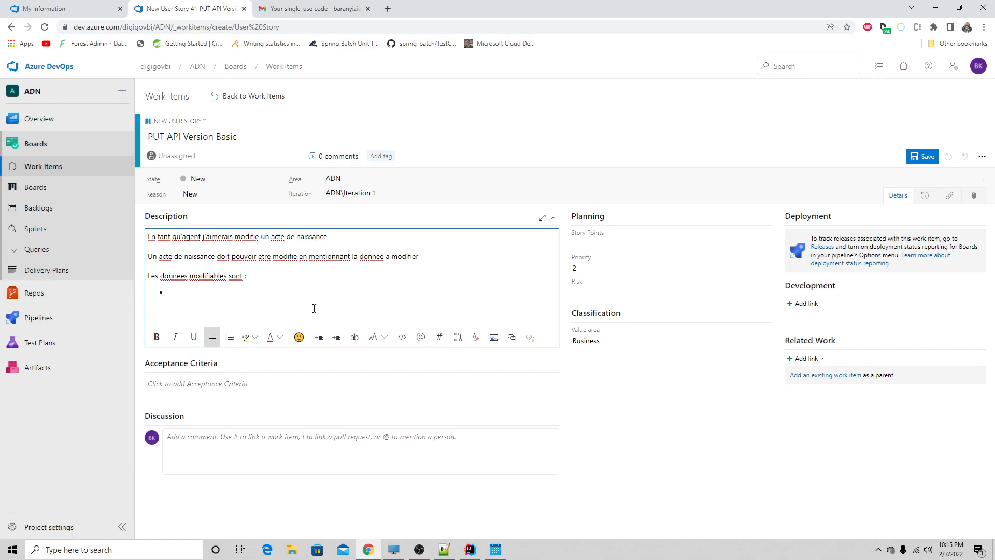
- Switch to IntelliJ IDEA and examine the Certificat fields and the update method's request parameters in CertificatController.java
click(469, 550)
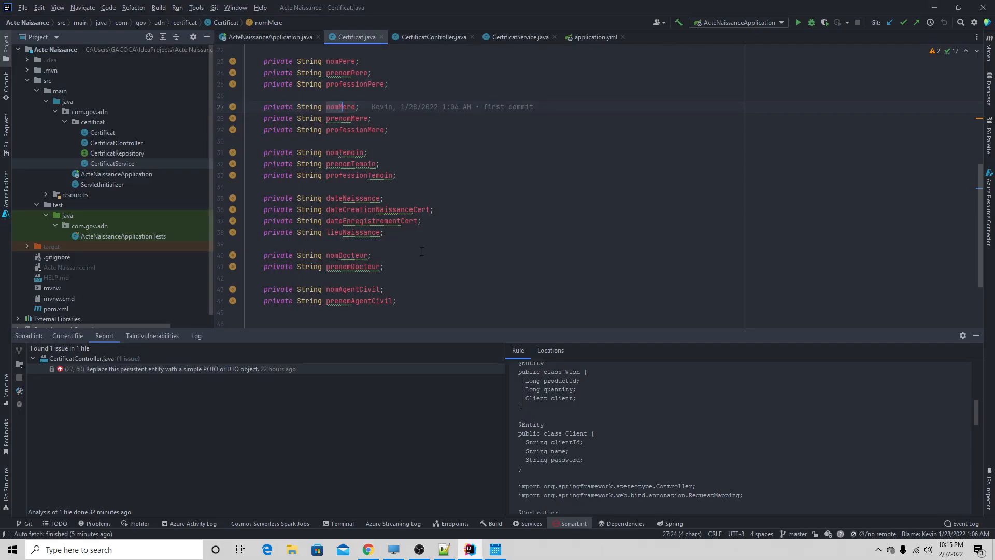
scroll(422, 251, up, 6)
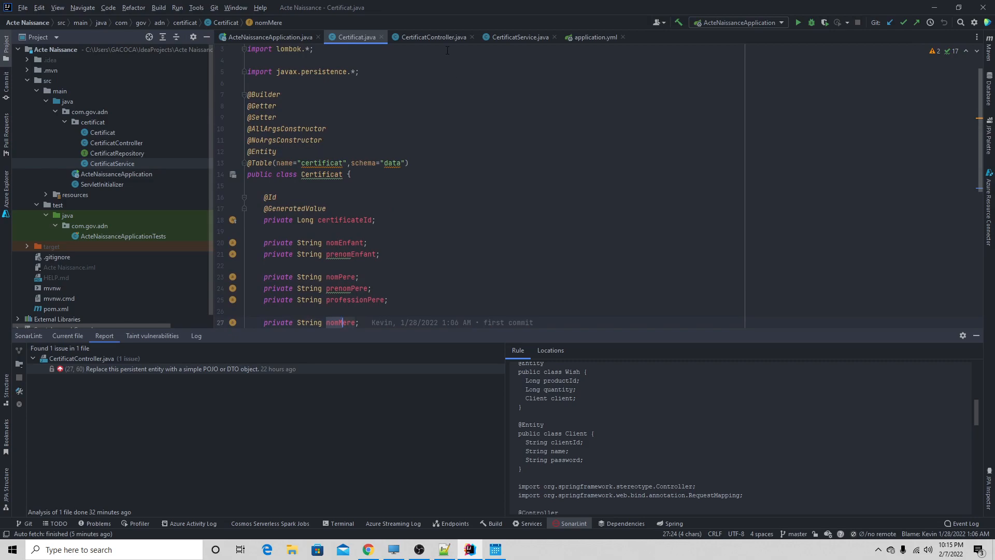
click(526, 38)
click(437, 38)
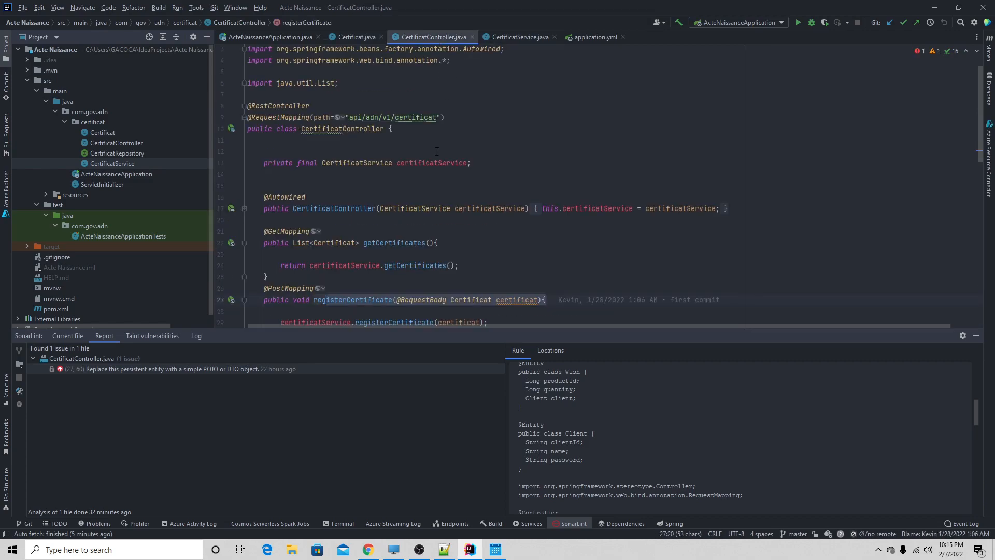
scroll(435, 150, down, 10)
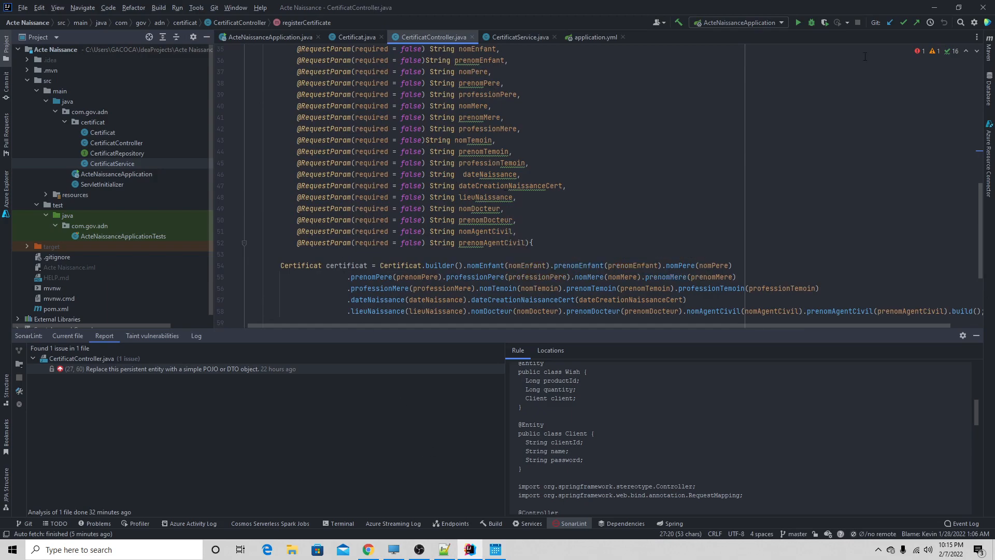
- Back in Azure DevOps, link the epic "Version API Basic" as the PUT story's parent and save the story
click(934, 7)
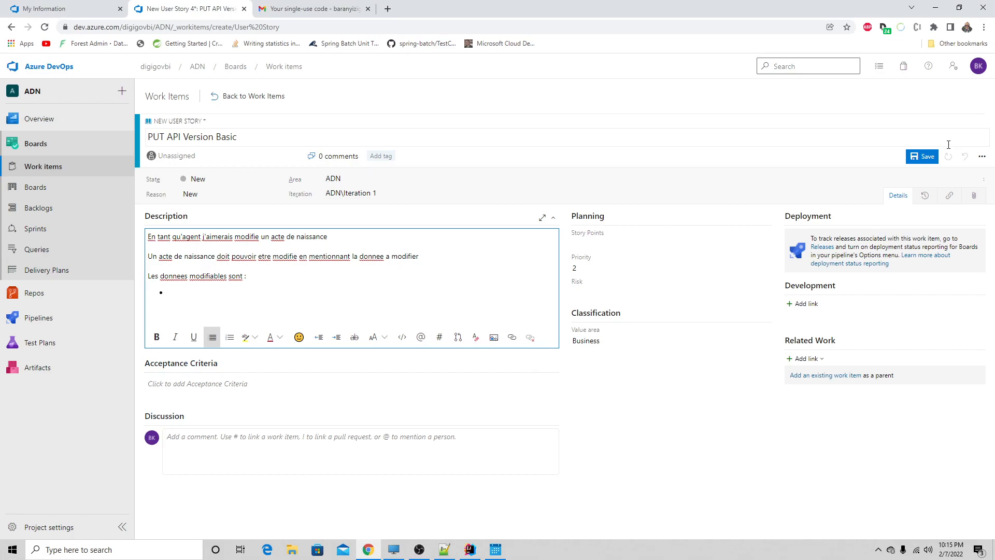
click(824, 378)
click(421, 273)
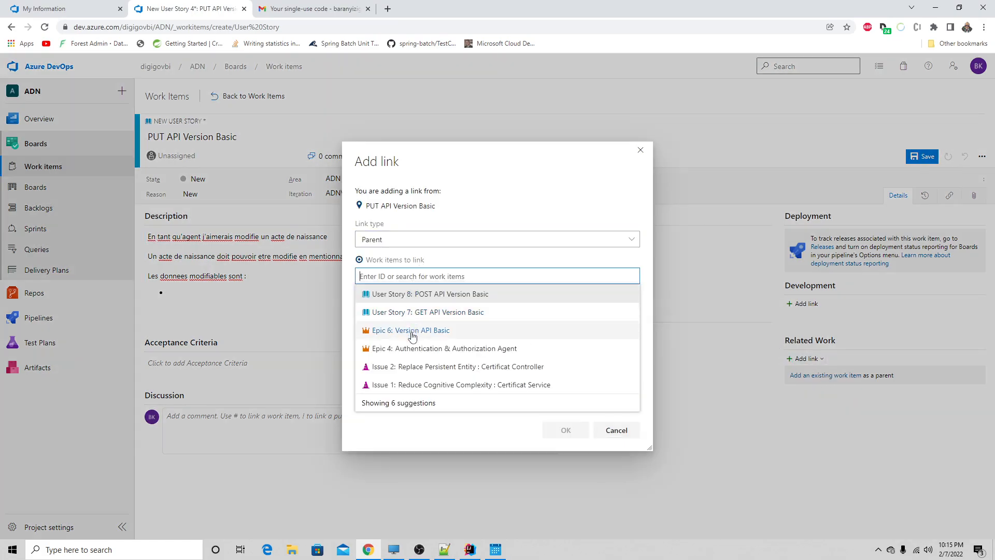
click(413, 331)
click(566, 430)
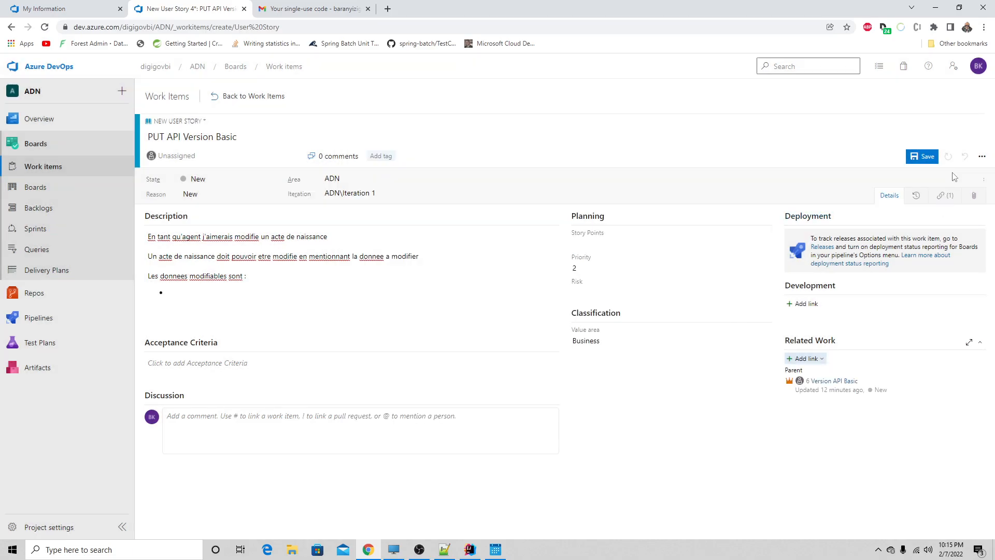
click(921, 157)
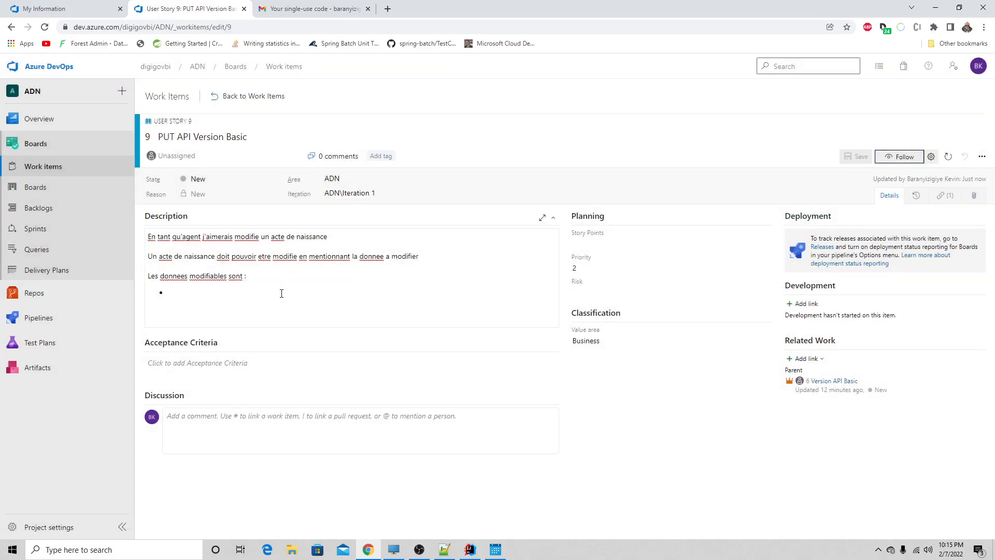
- Return to the work items list and open the ADN Team board to view the epics
click(27, 169)
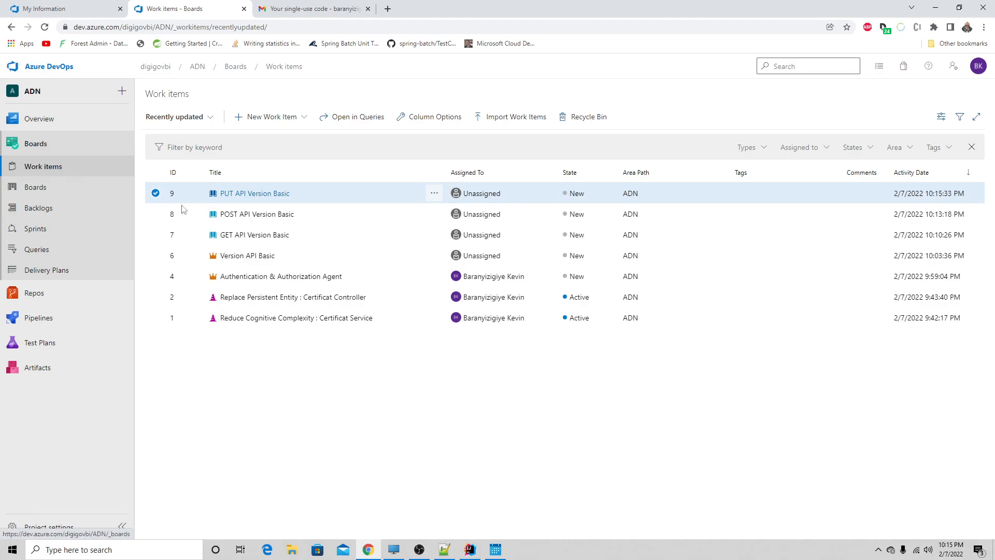
click(33, 194)
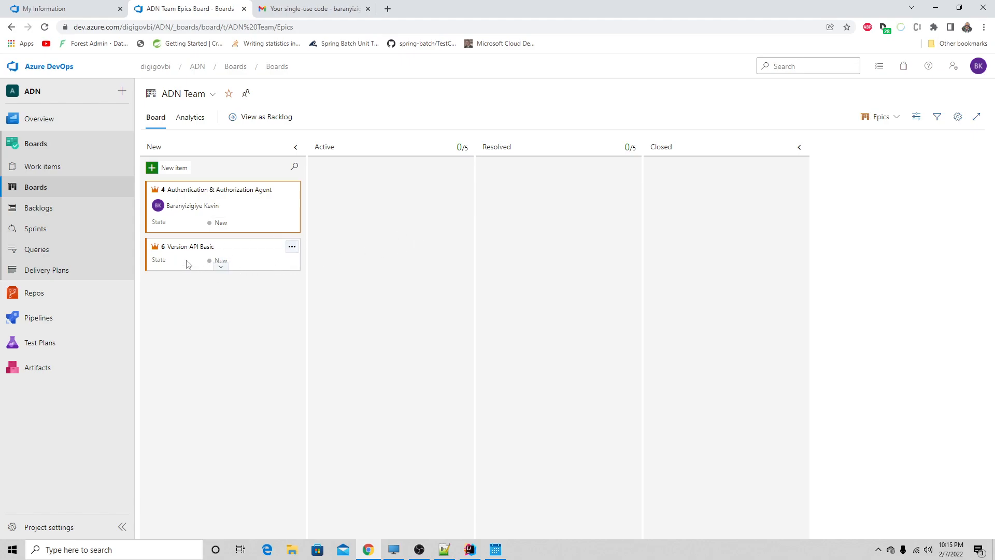
- Move the epic "Version API Basic" to Active and, on the Stories board, move the GET, POST and PUT stories to Done
drag(188, 264, 359, 215)
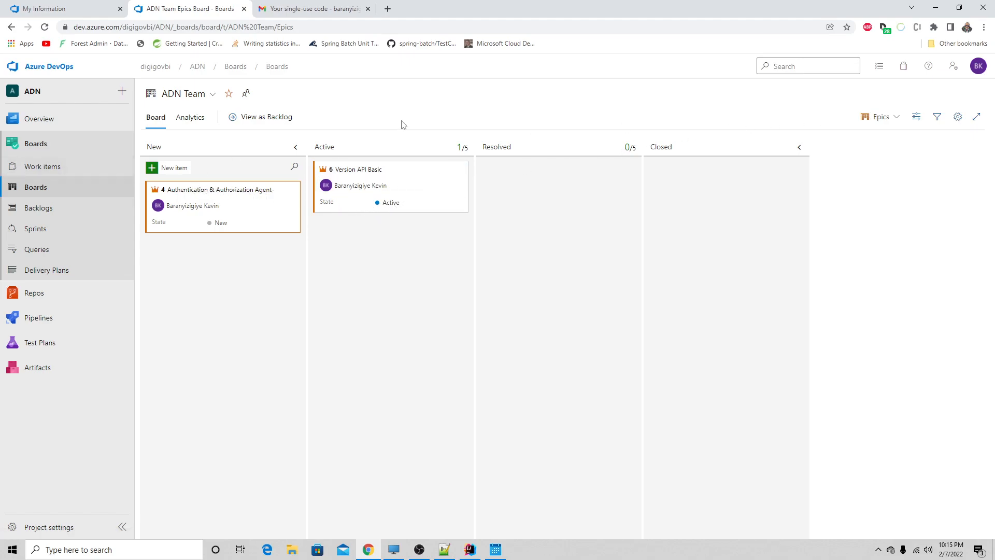
click(881, 119)
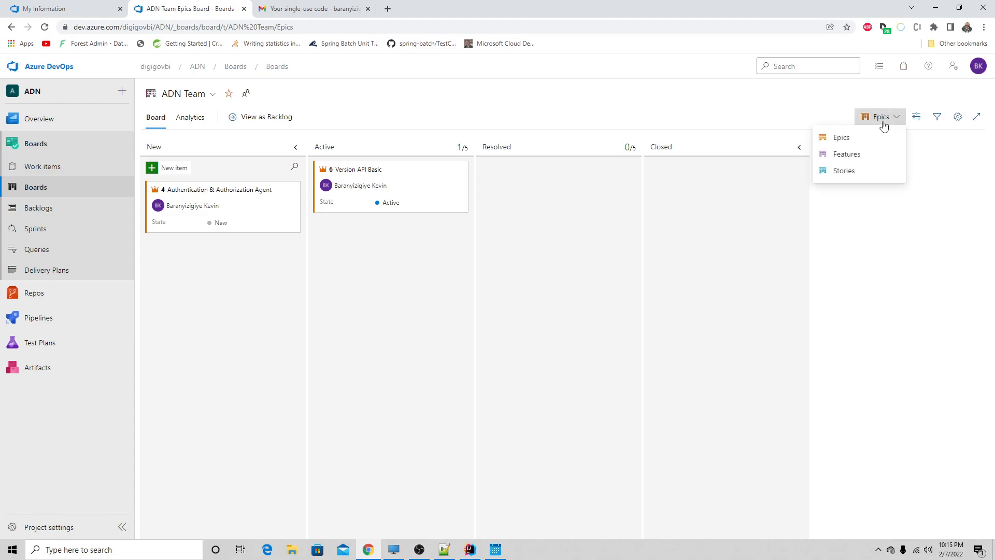
click(847, 173)
drag(182, 204, 677, 204)
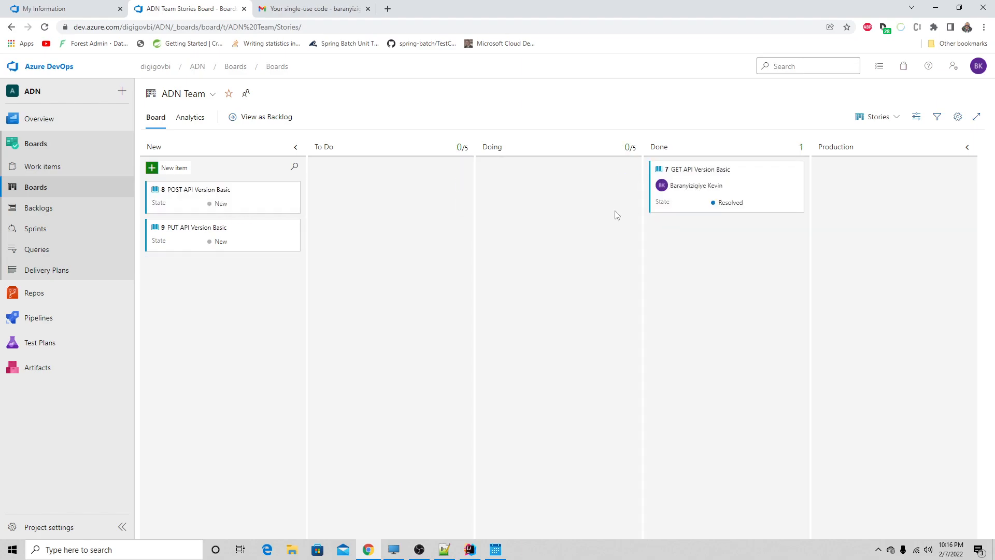
drag(197, 207, 679, 247)
drag(197, 208, 700, 301)
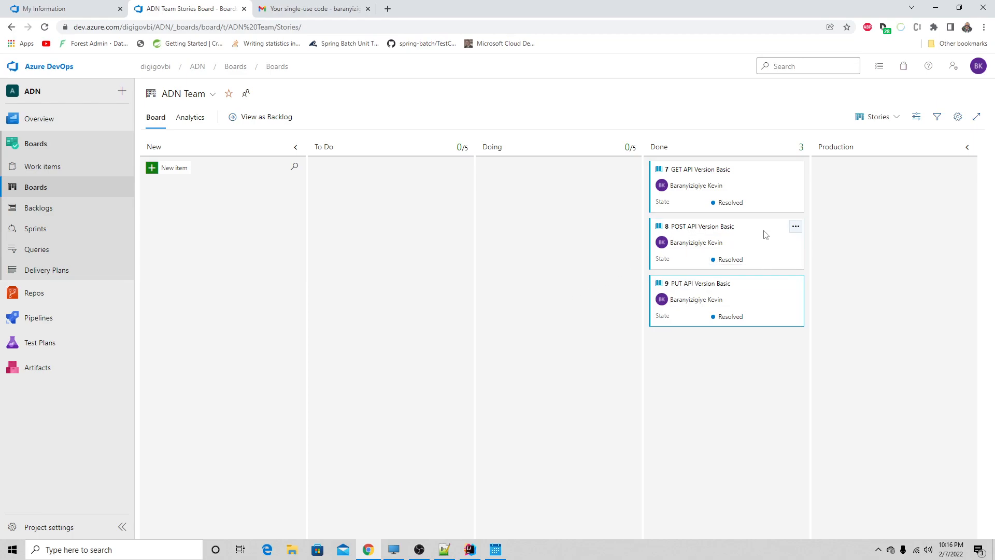
- Link user story "POST API Version Basic" as the parent of issue "Replace Persistent Entity : Certificat Controller" and save the issue
click(25, 167)
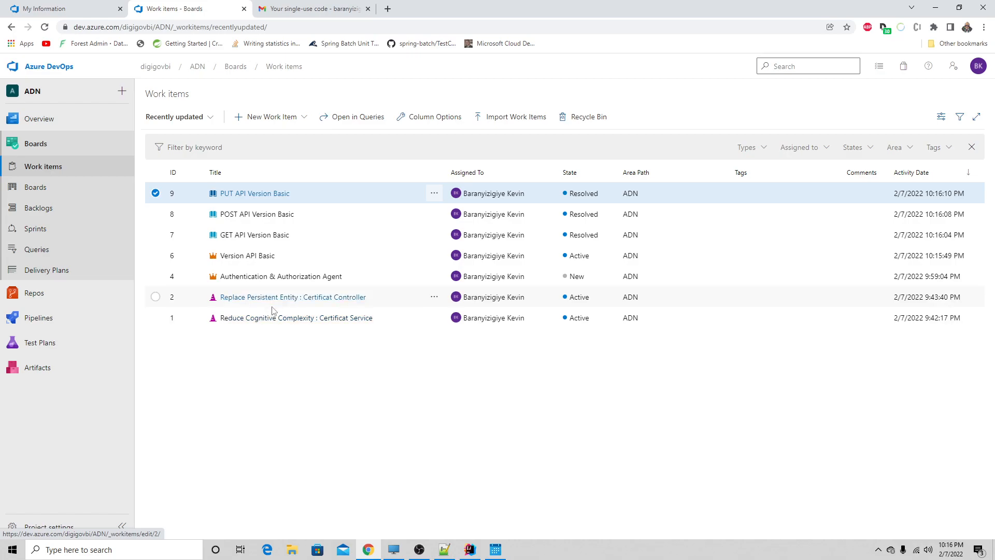
click(270, 298)
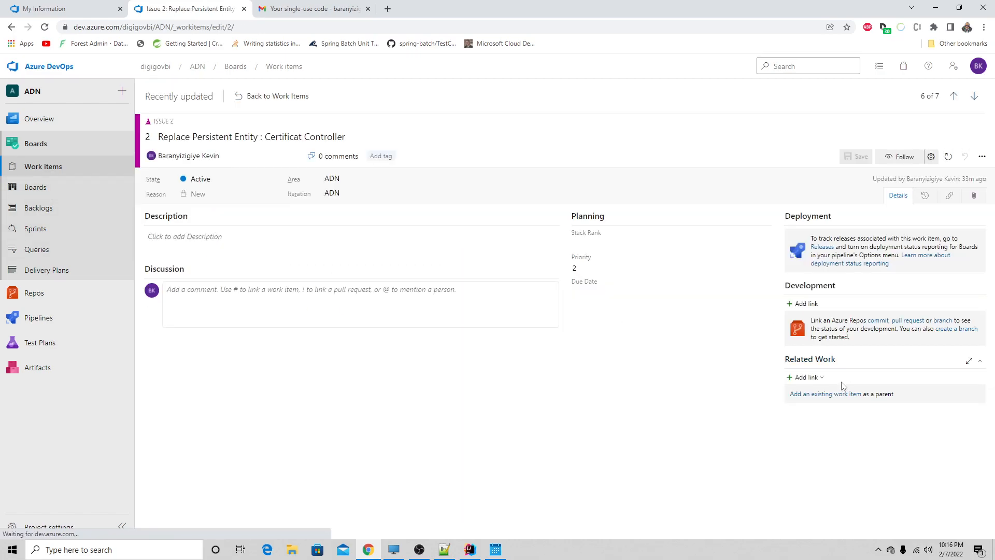
click(806, 377)
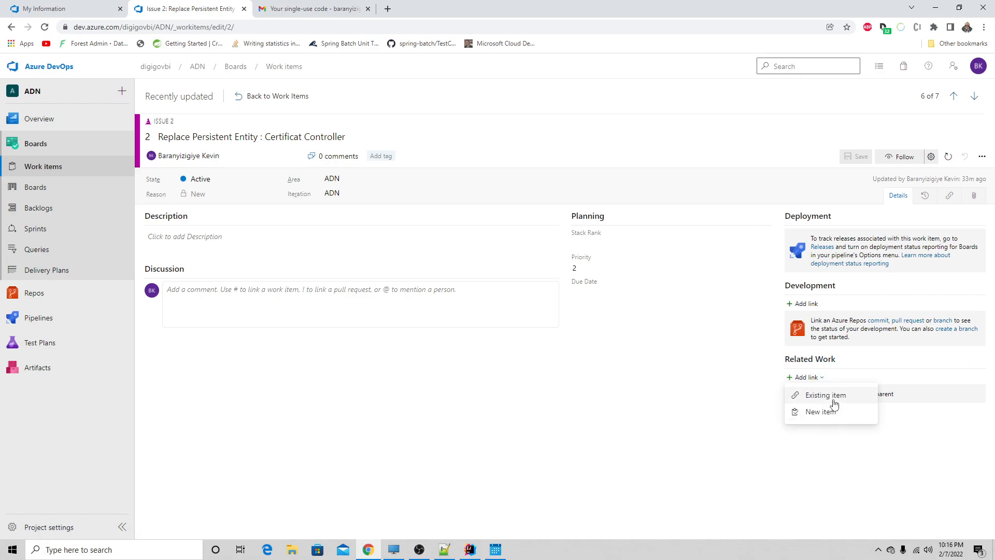
click(724, 391)
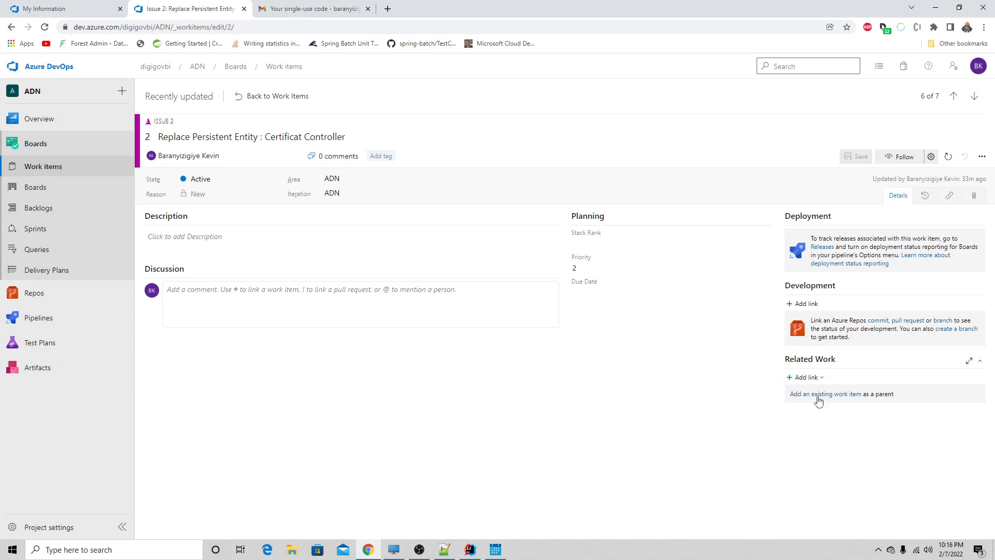
click(824, 394)
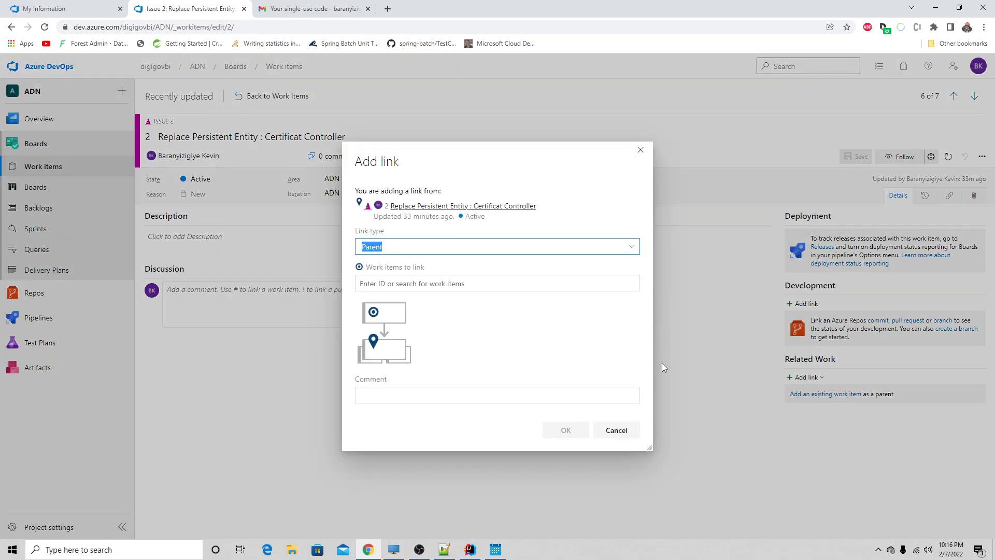
click(414, 282)
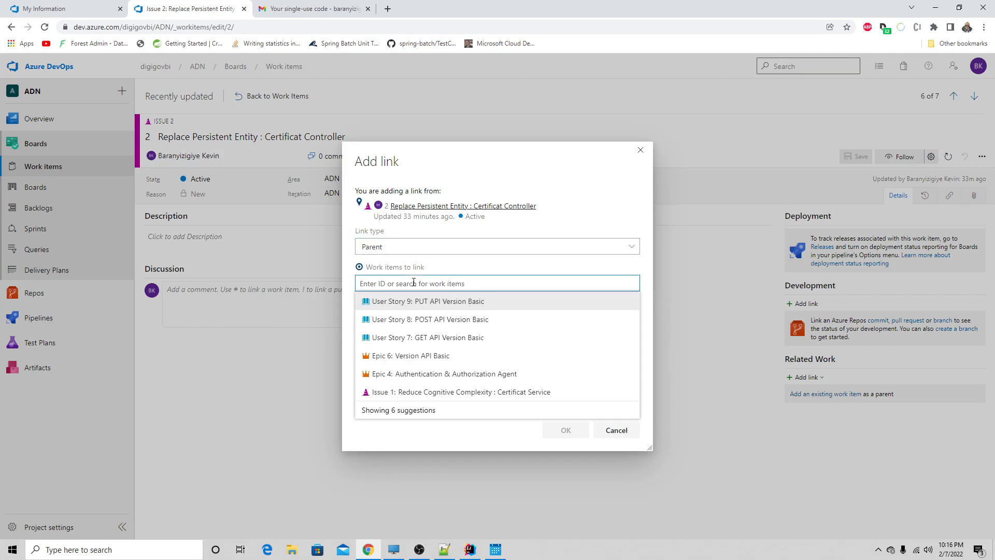
click(476, 321)
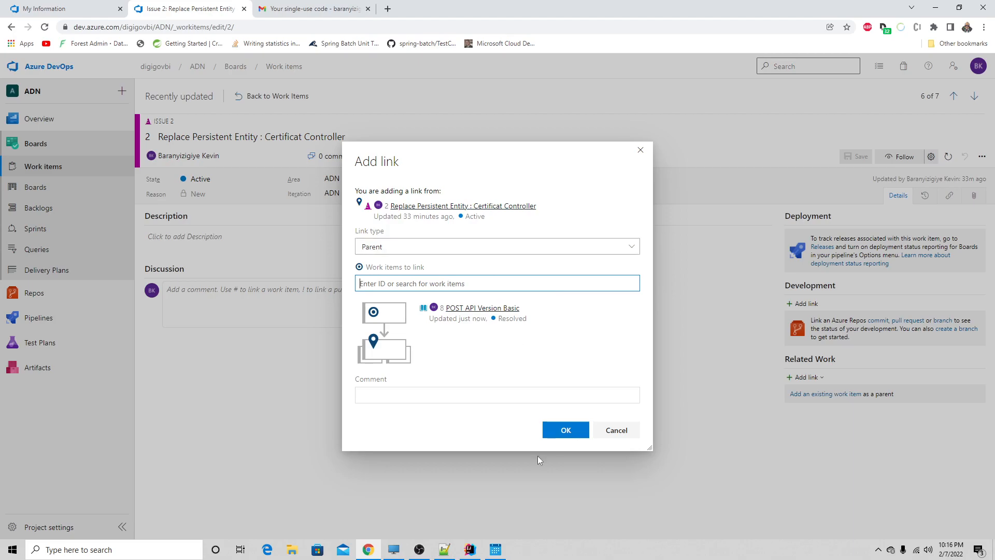
click(554, 431)
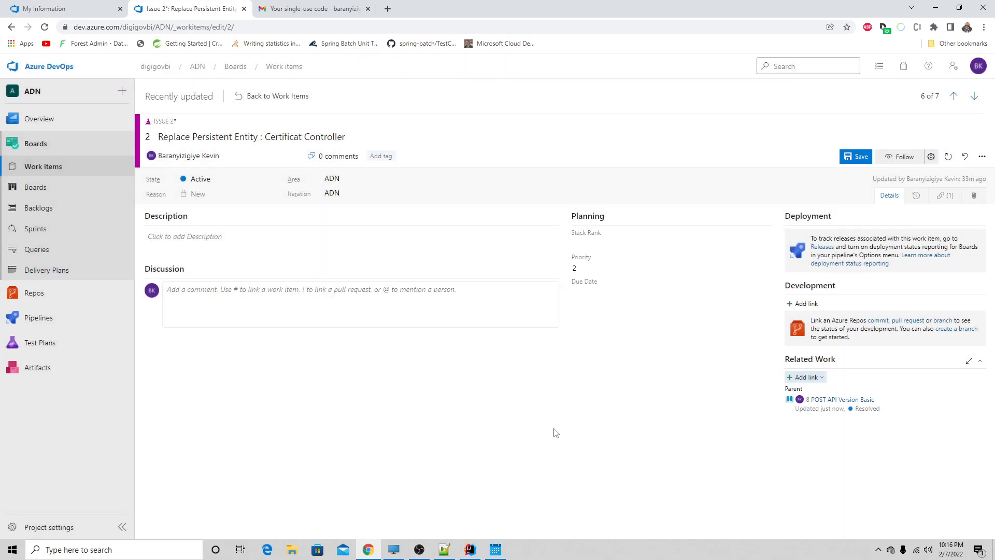
click(852, 157)
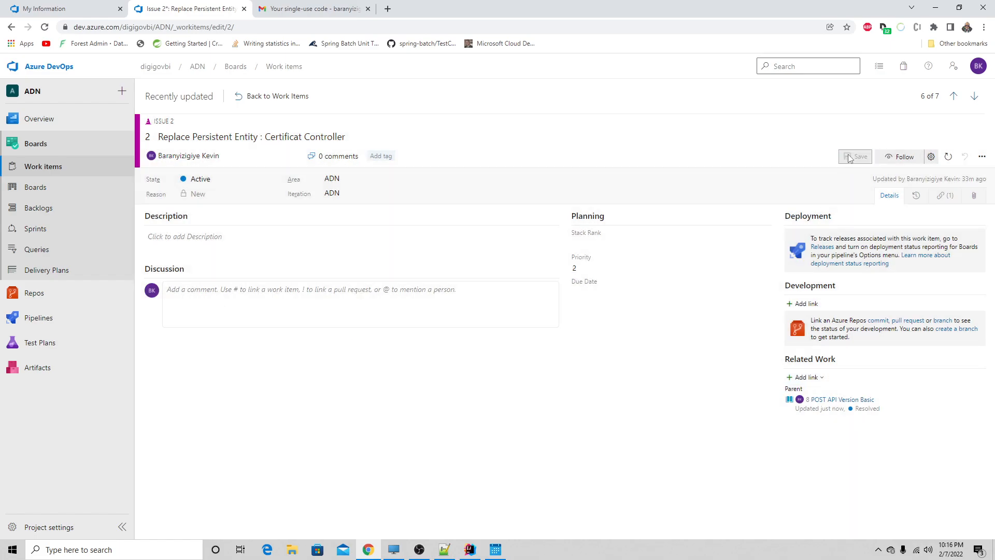
- Open issue "Reduce Cognitive Complexity : Certificat Service" and examine the modifyCertificate method of CertificatService.java in IntelliJ IDEA
click(39, 166)
click(259, 320)
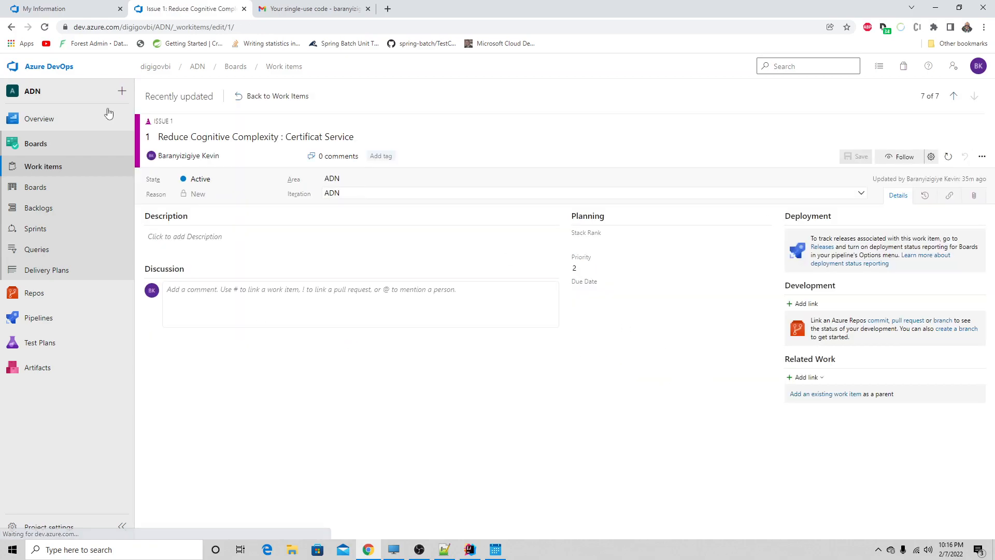
click(477, 548)
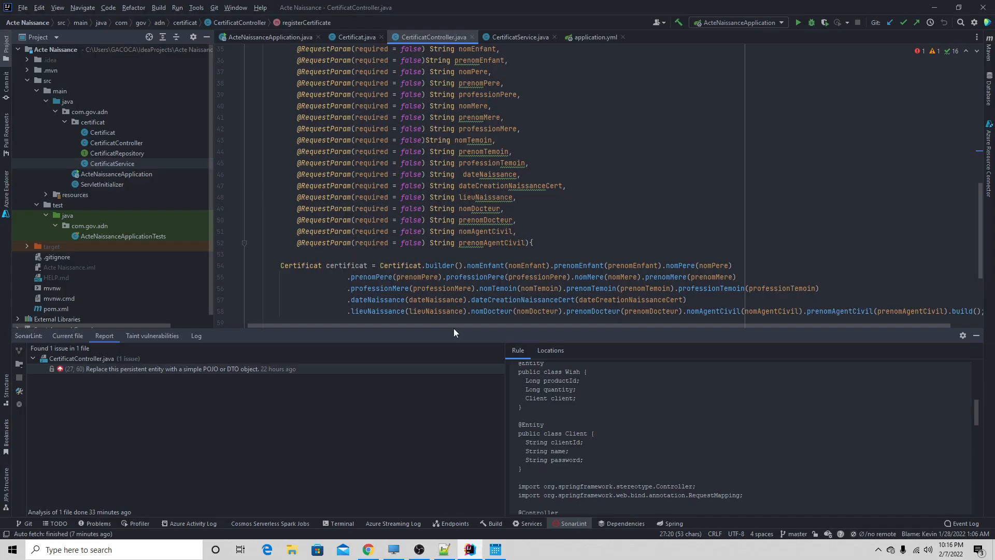
click(513, 38)
scroll(375, 251, down, 2)
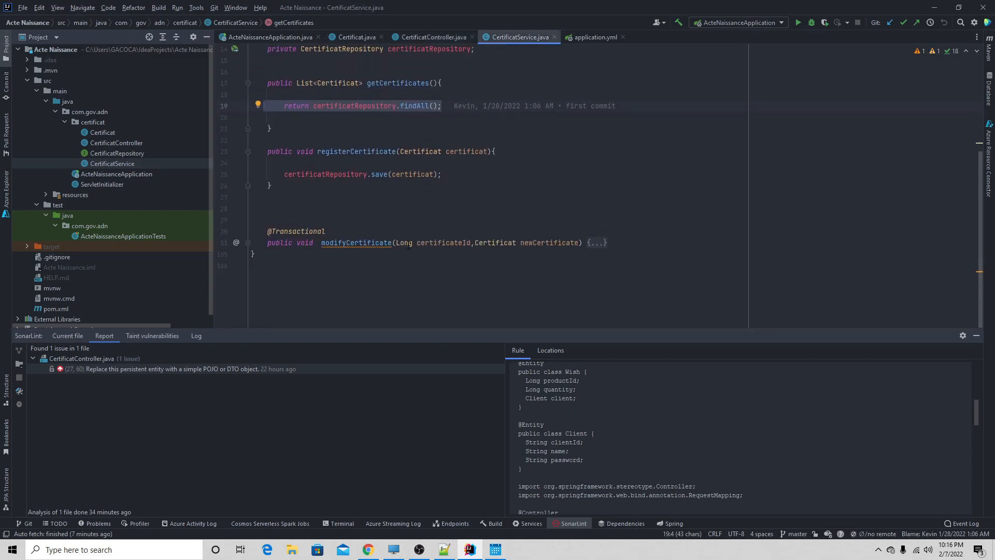
click(596, 243)
scroll(474, 246, down, 4)
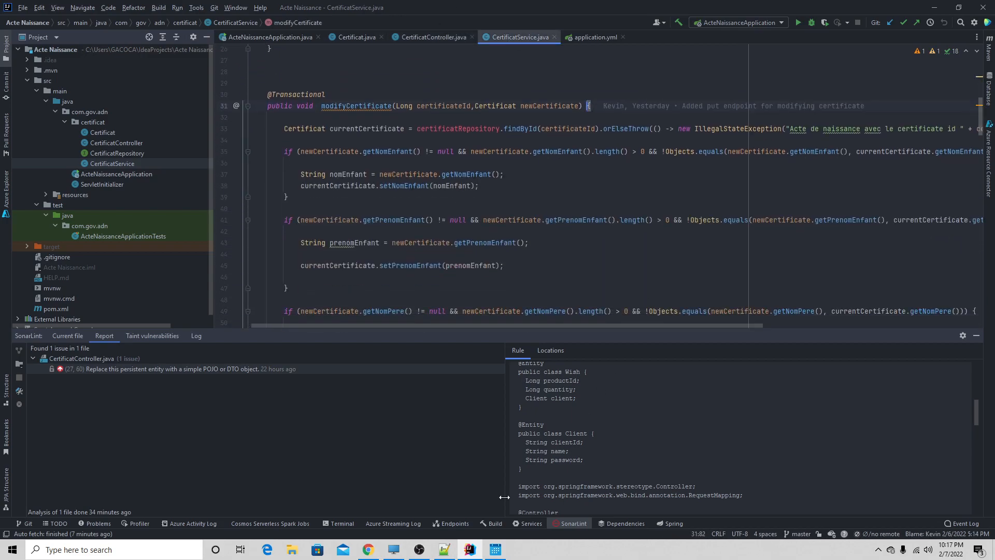
- Back in Azure DevOps, link user story "PUT API Version Basic" as the Certificat Service issue's parent and save the issue
click(368, 549)
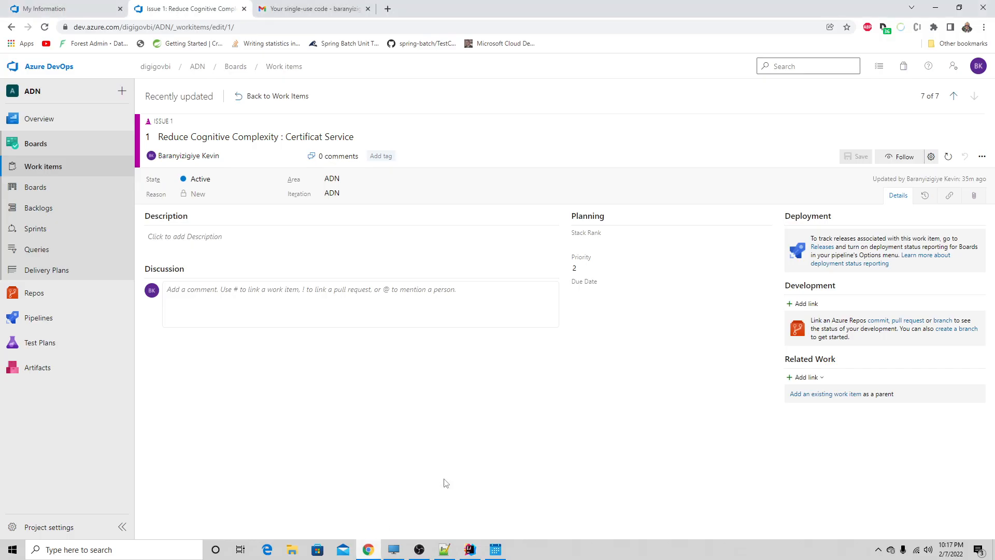
click(833, 394)
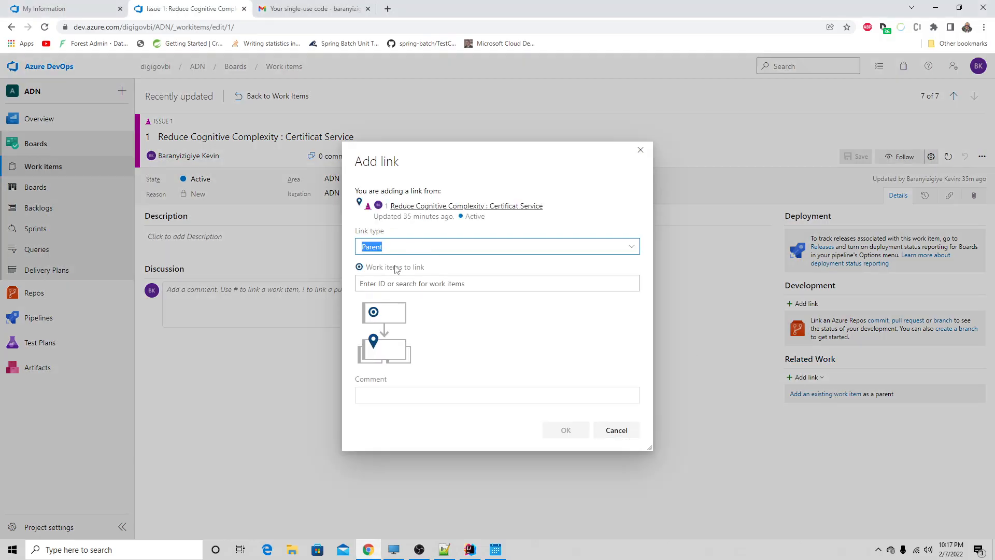
click(414, 283)
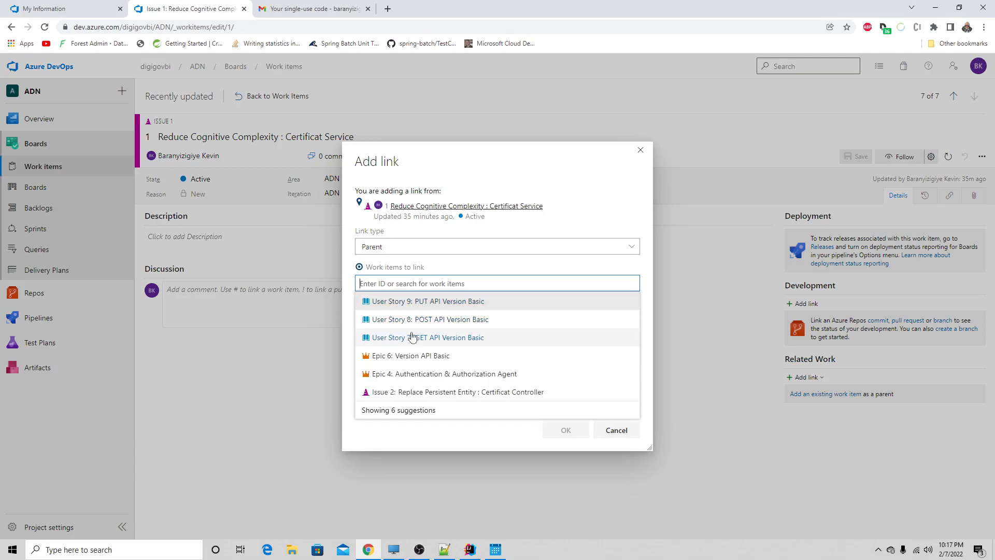
click(431, 301)
click(566, 430)
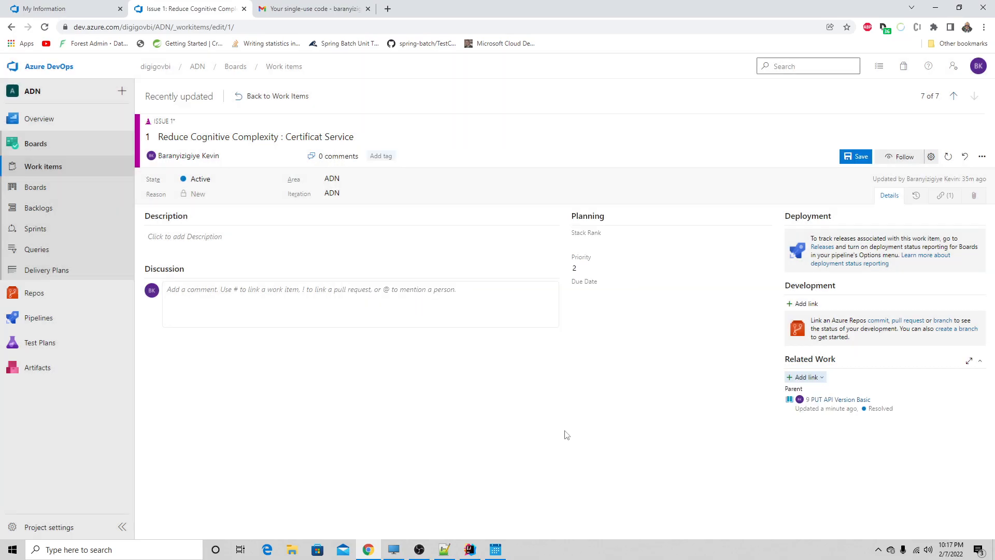
click(852, 157)
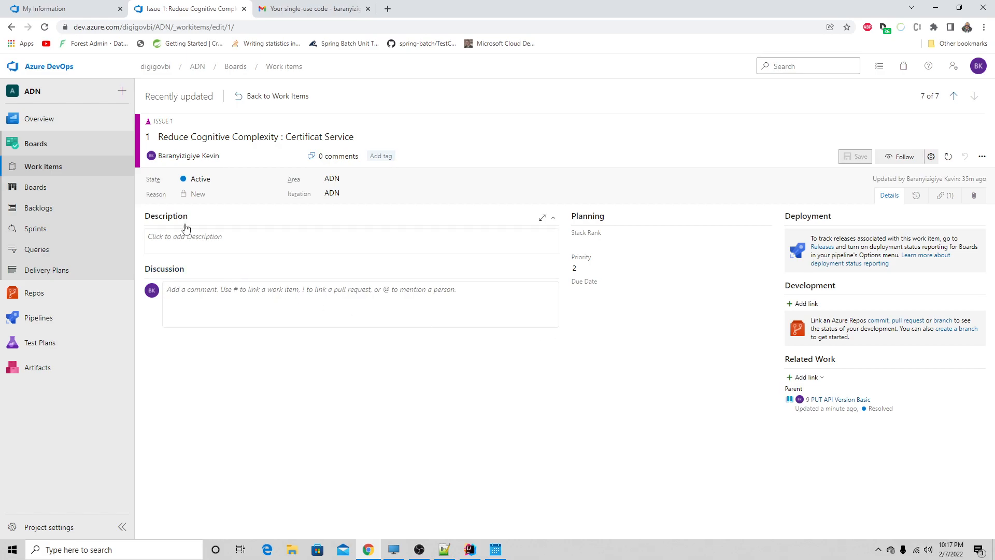
- Return to the ADN Team Stories board and move the POST and PUT API Version Basic stories from Done to Doing
click(42, 189)
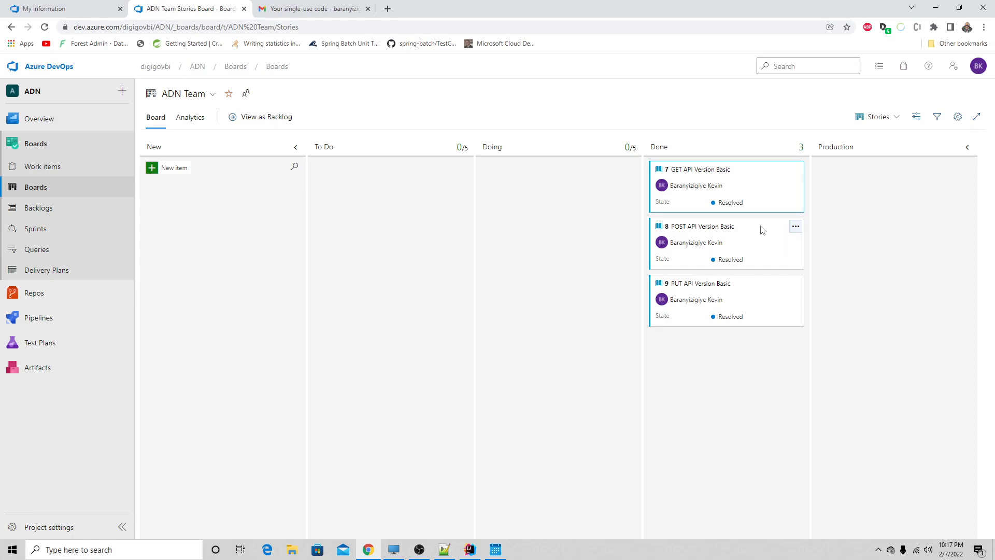
drag(762, 229, 591, 222)
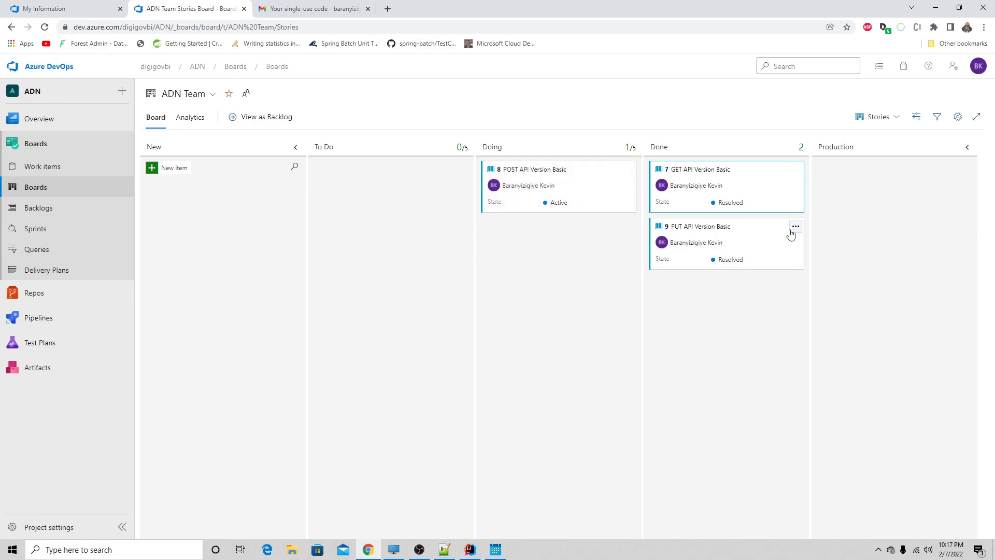
drag(775, 254, 596, 249)
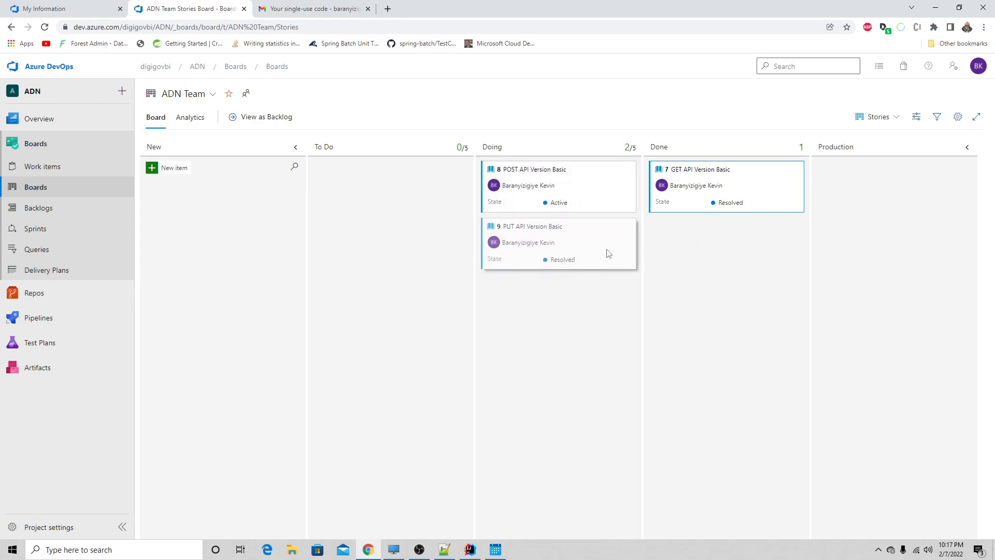
click(873, 121)
click(873, 123)
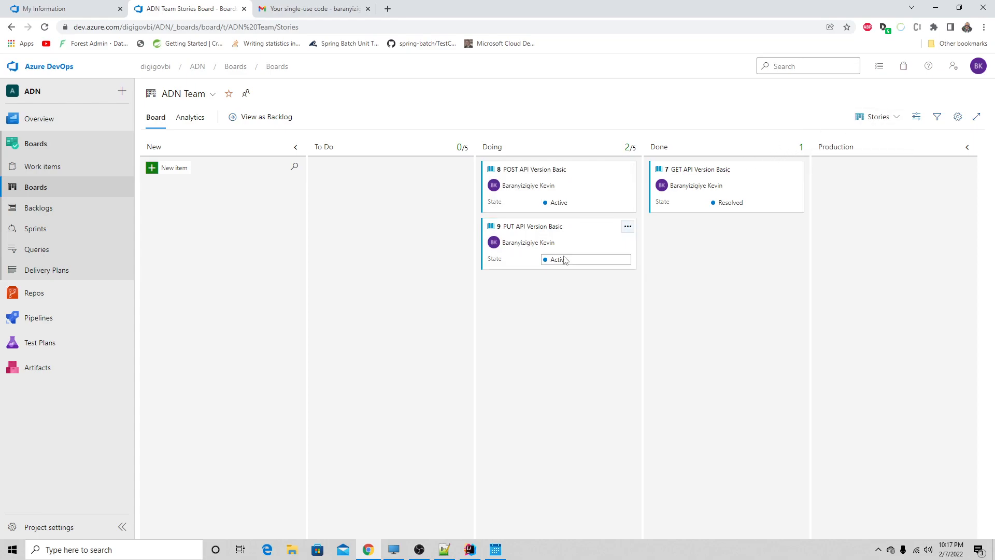
- Review the PUT story's details and linked work items, and check the Stories board's analytics
click(539, 227)
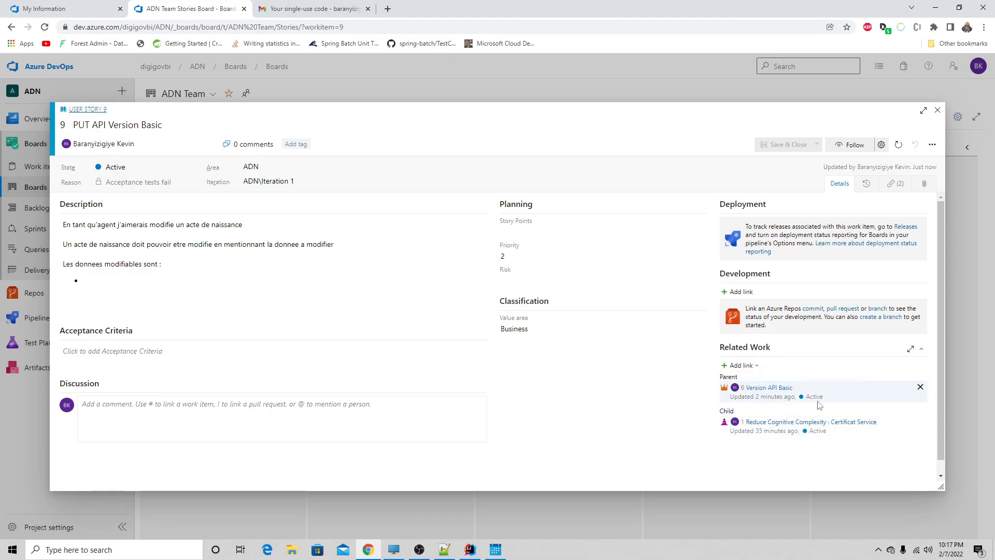
click(937, 110)
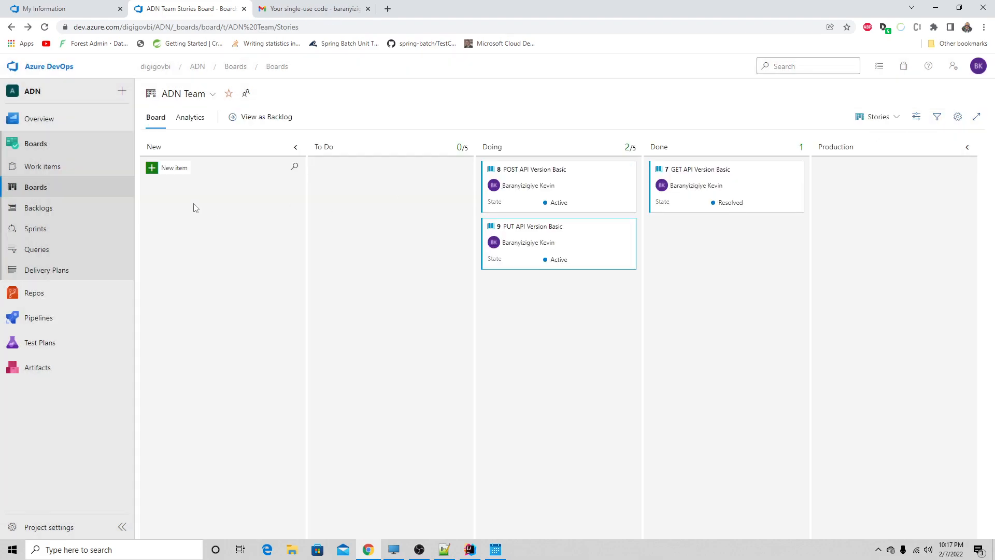
click(190, 123)
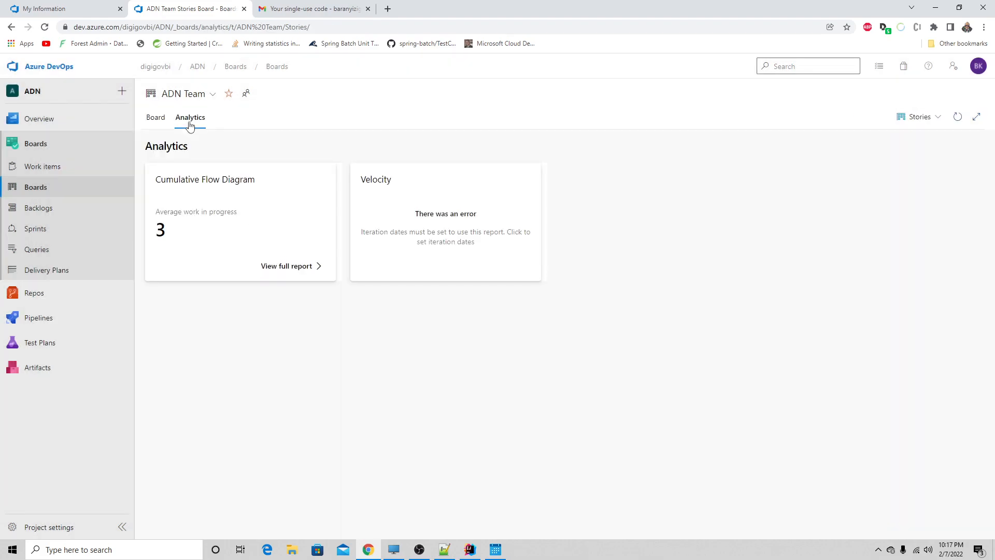
click(156, 124)
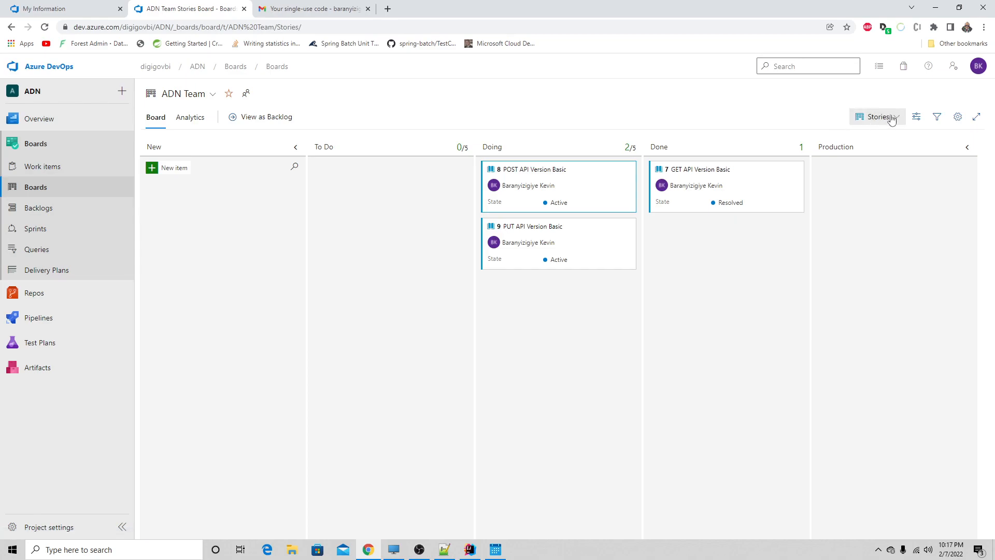
- View the ADN Team's Features board and return to its Epics board
click(873, 122)
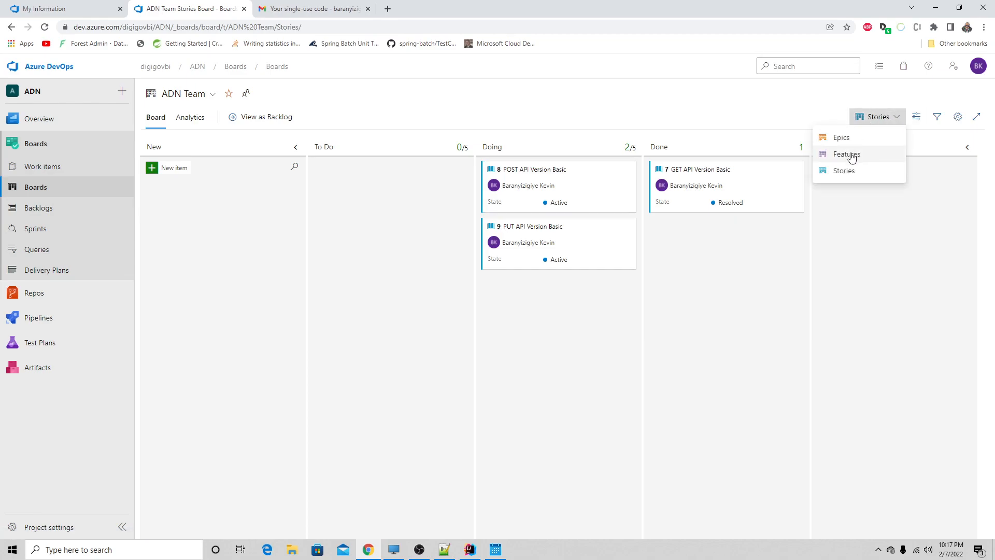
click(850, 154)
click(874, 125)
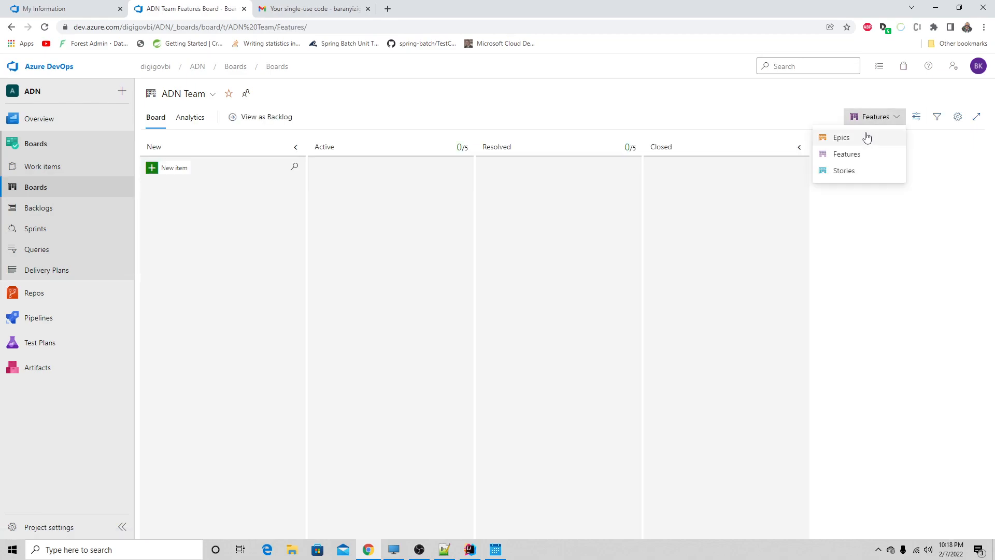
click(868, 135)
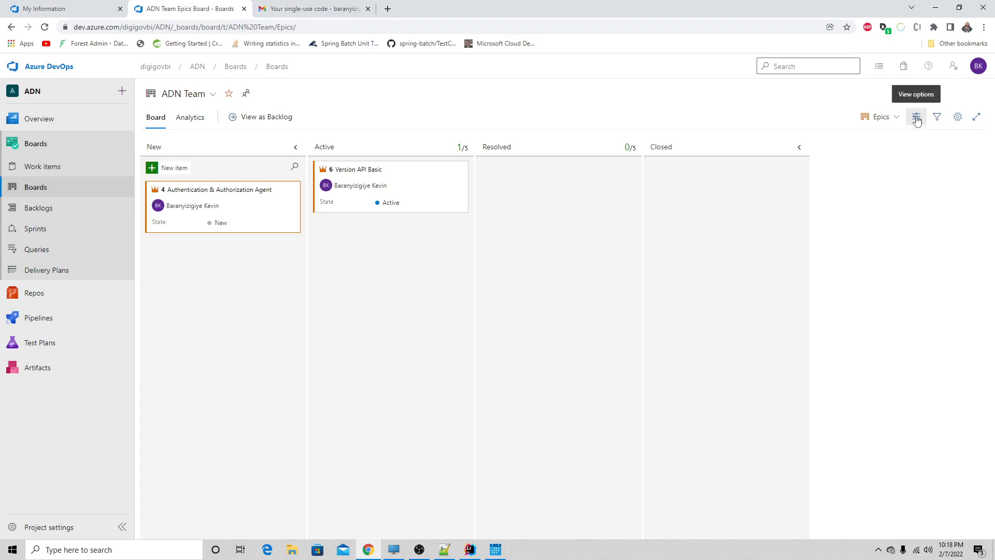
- Open the Epics board's settings and review the card options for fields, styles, tag colors, annotations and tests
click(916, 120)
click(915, 117)
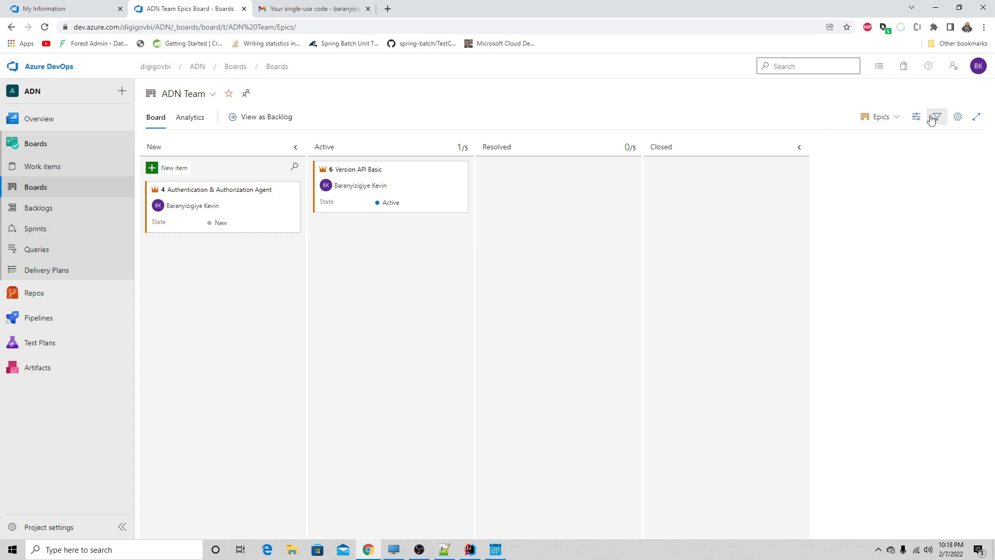
click(957, 117)
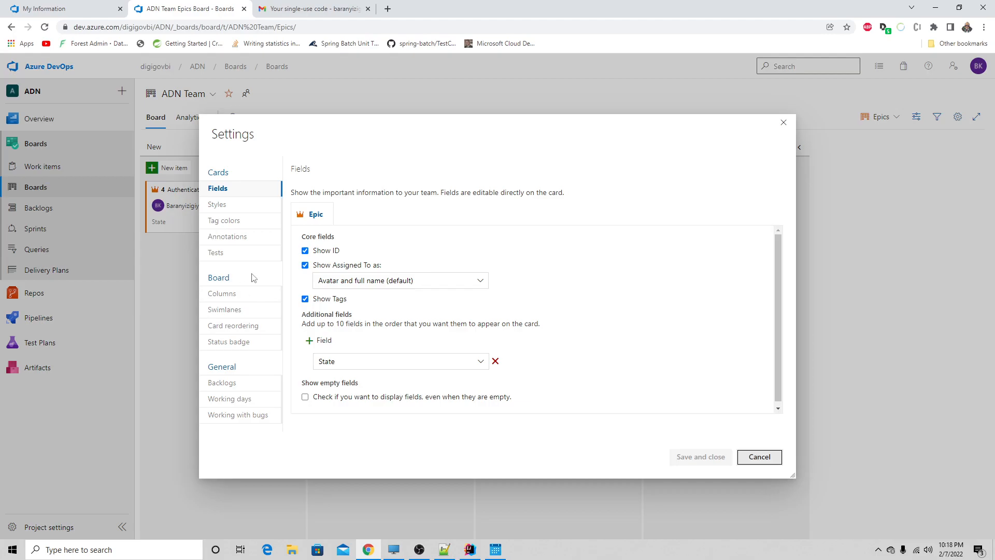
scroll(325, 277, down, 1)
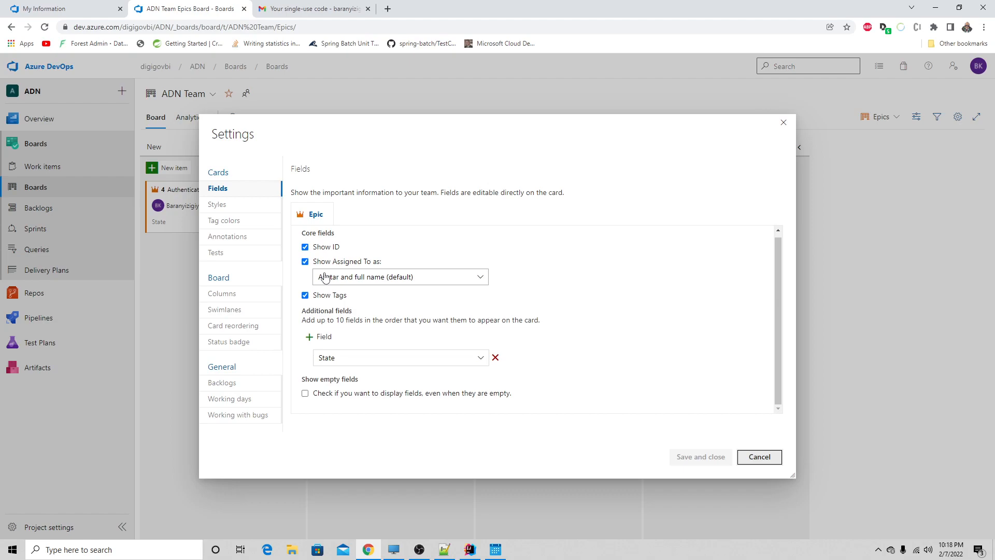
click(240, 208)
click(238, 221)
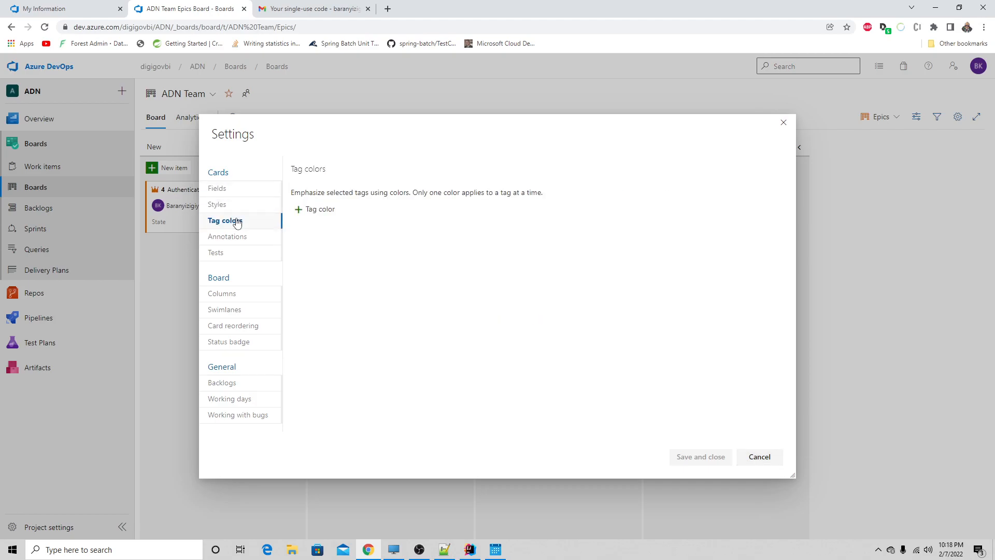
click(236, 238)
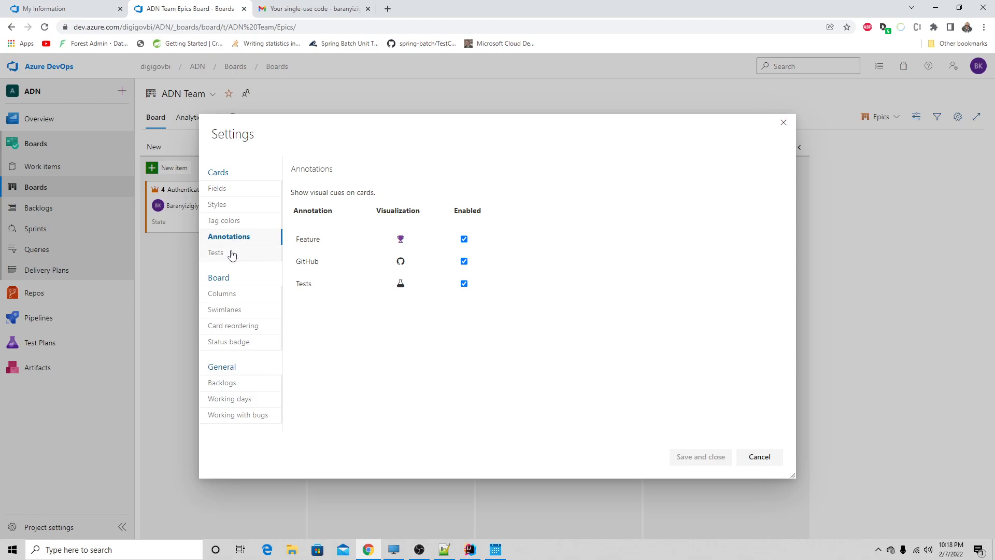
click(229, 254)
- Review the columns, swimlanes, card reordering, status badge and backlogs settings, and close the settings without saving
click(224, 295)
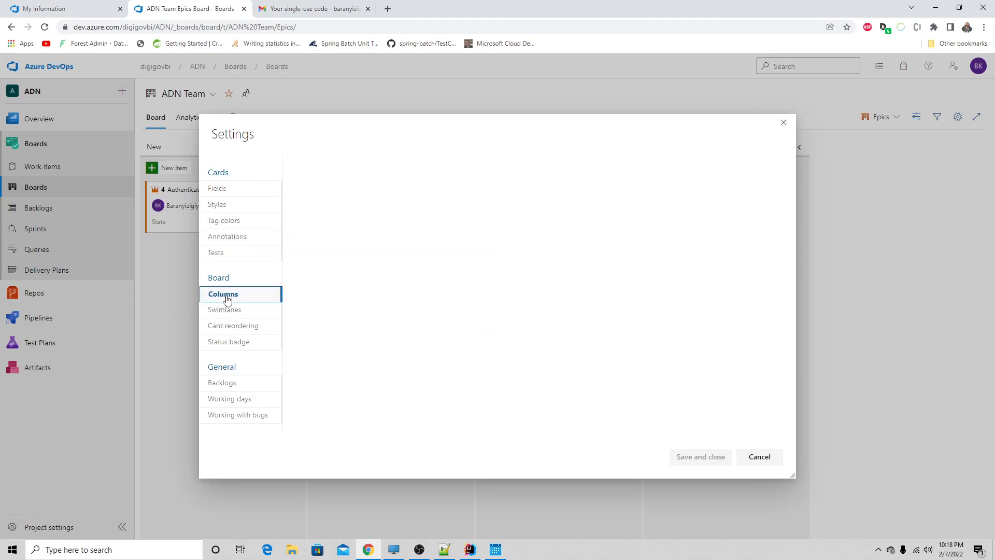
click(230, 313)
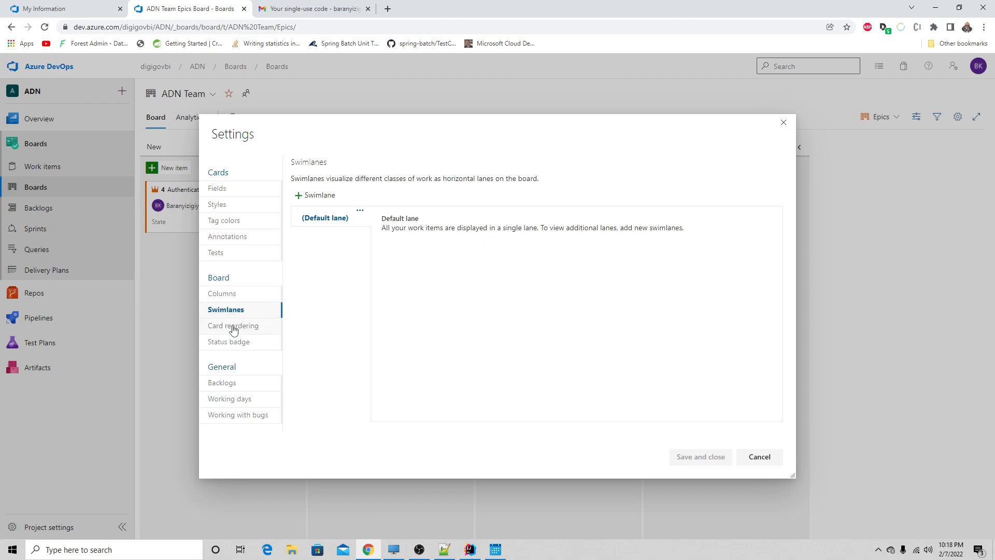
click(234, 330)
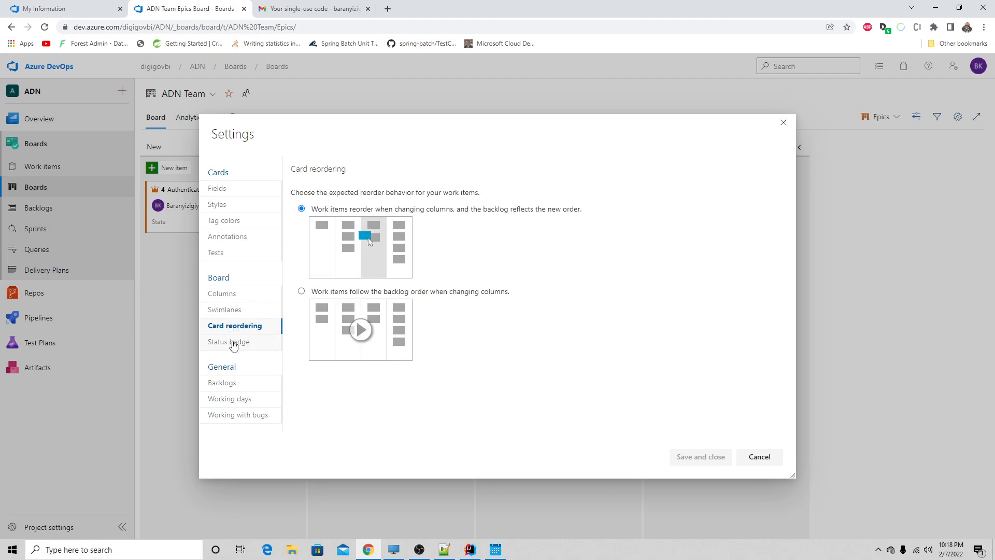
click(234, 343)
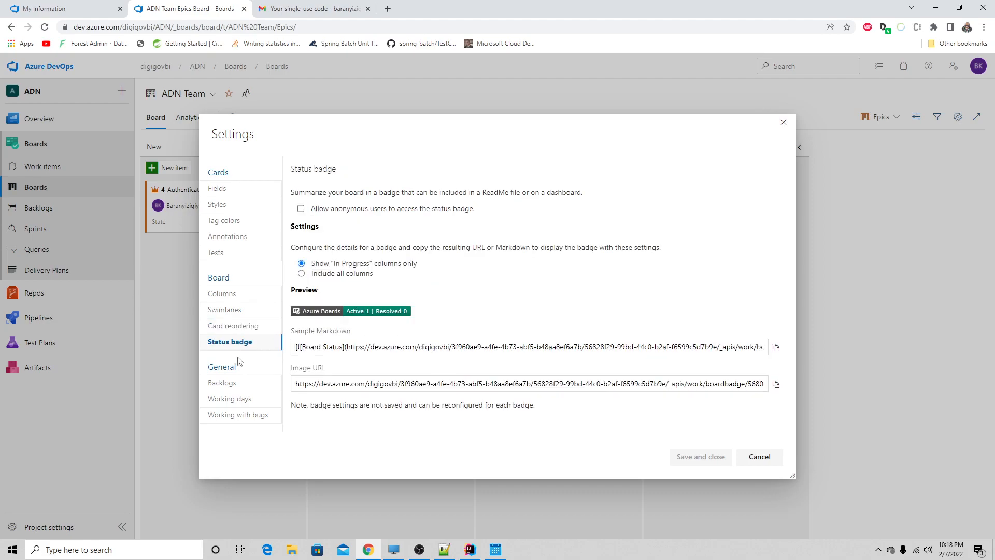
scroll(238, 361, down, 1)
click(228, 381)
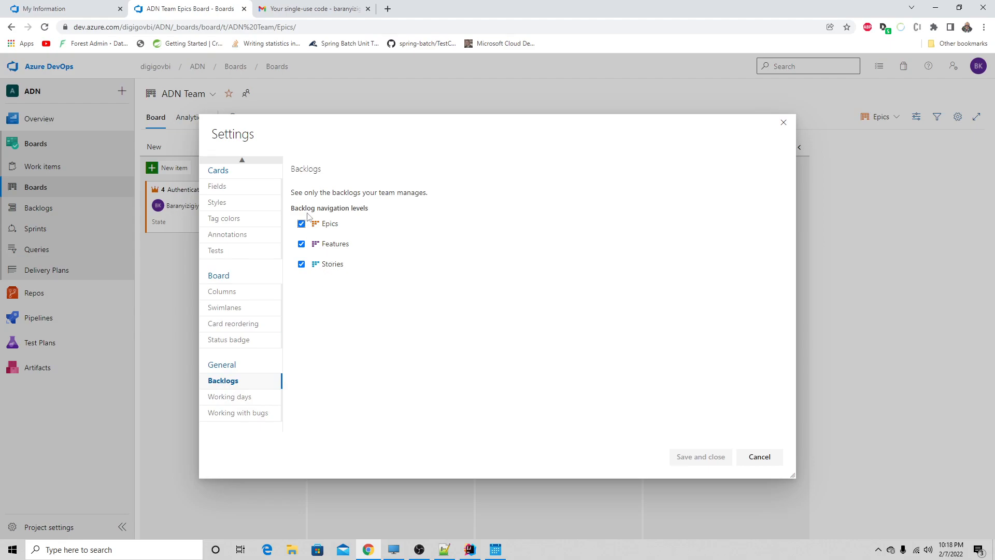
click(762, 458)
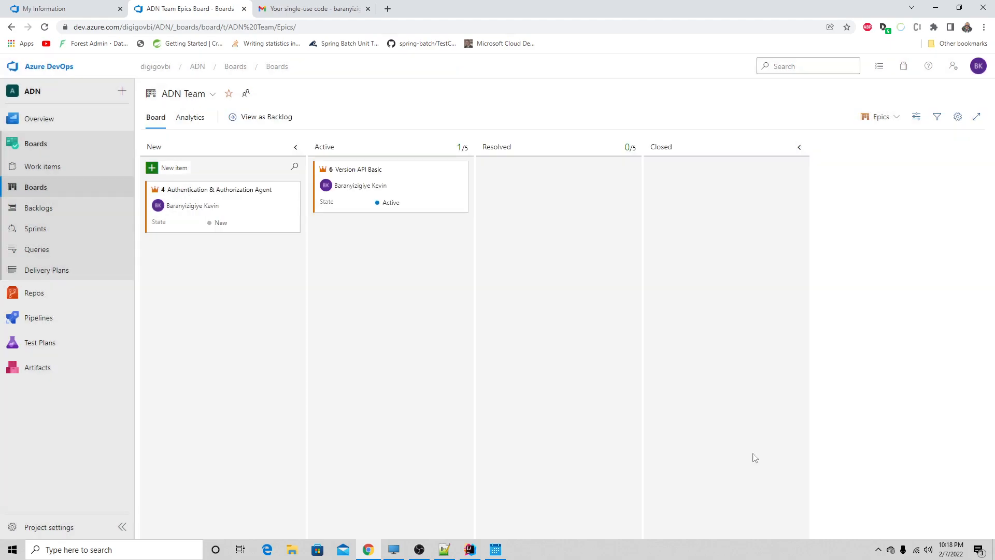
- On the Stories board, inspect the PUT API Version Basic story, its child Certificat Service issue and the card's available actions
click(880, 124)
click(855, 170)
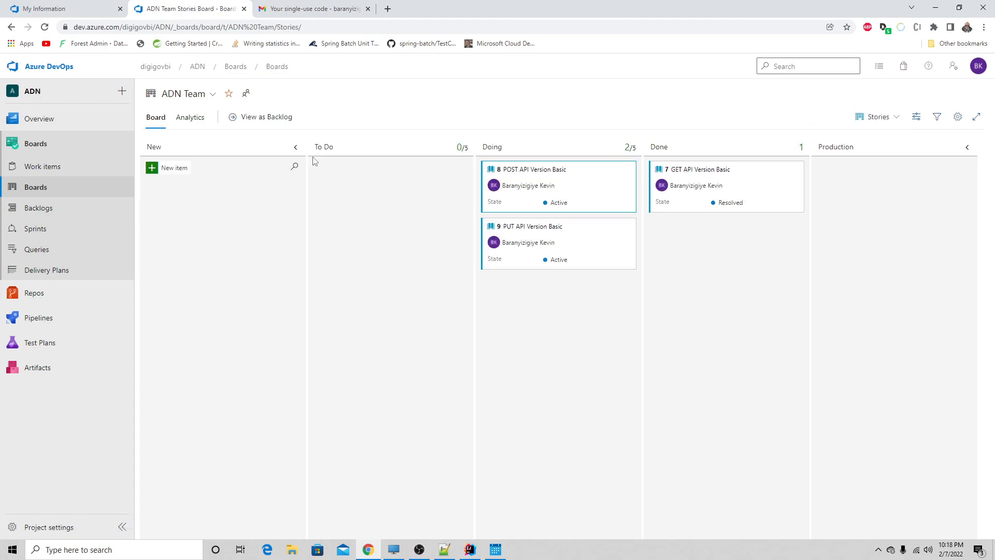
click(556, 227)
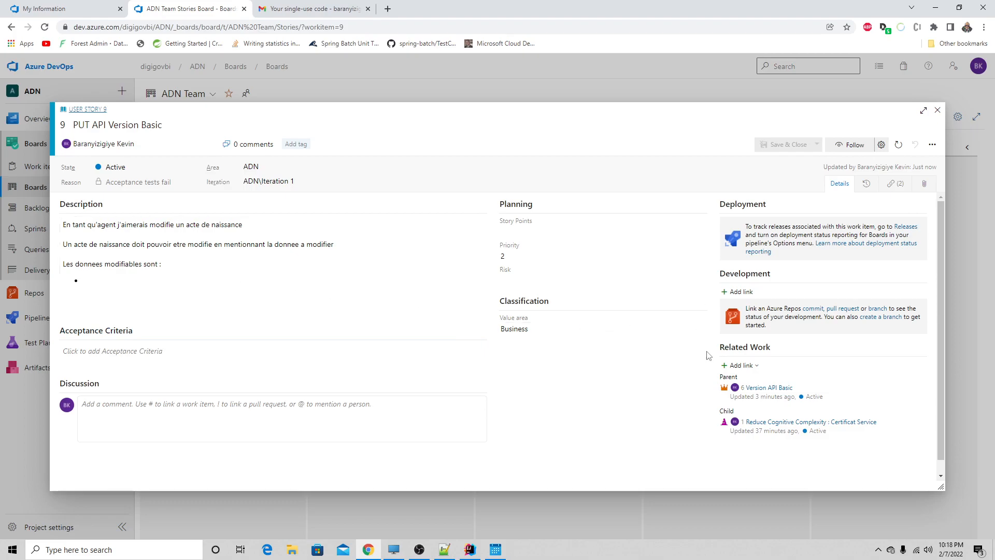
click(810, 423)
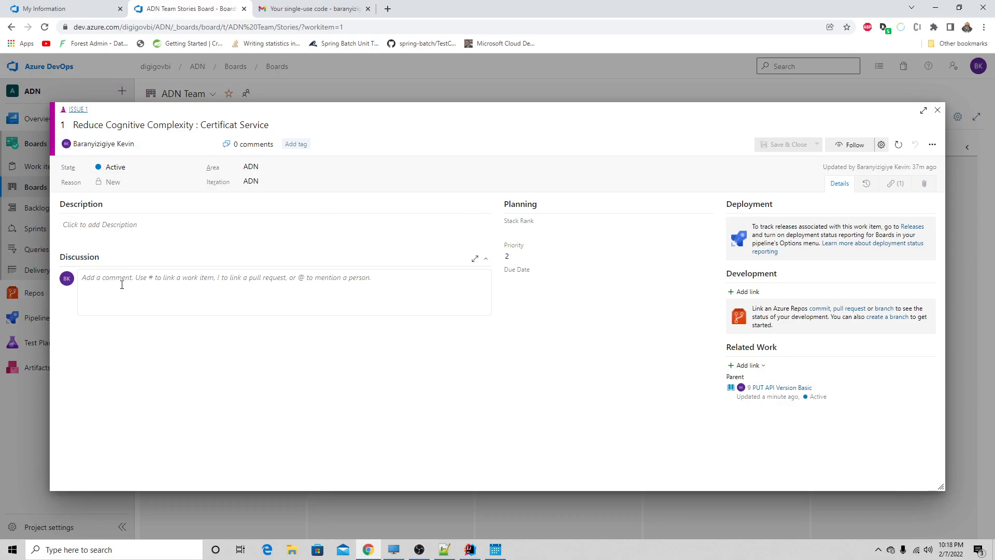
click(937, 111)
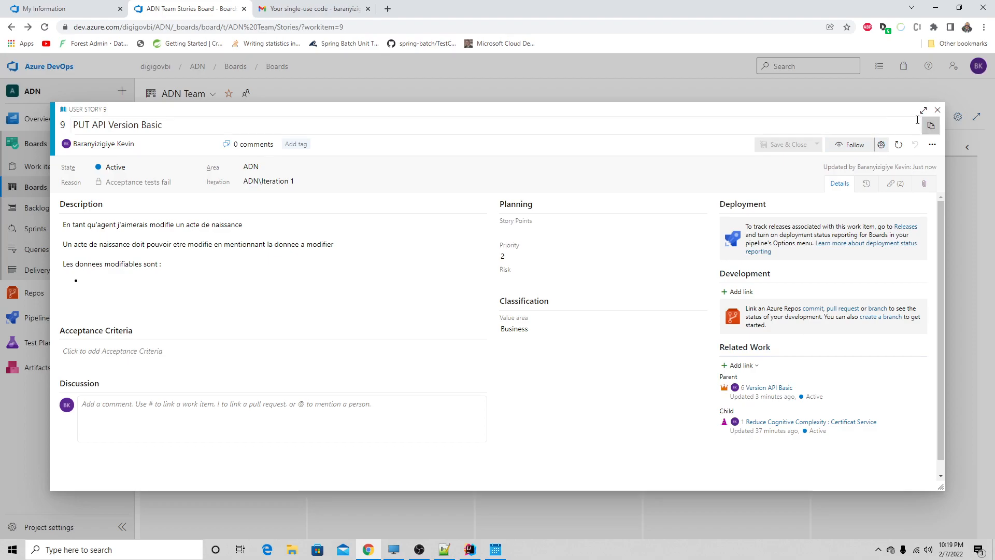
click(937, 111)
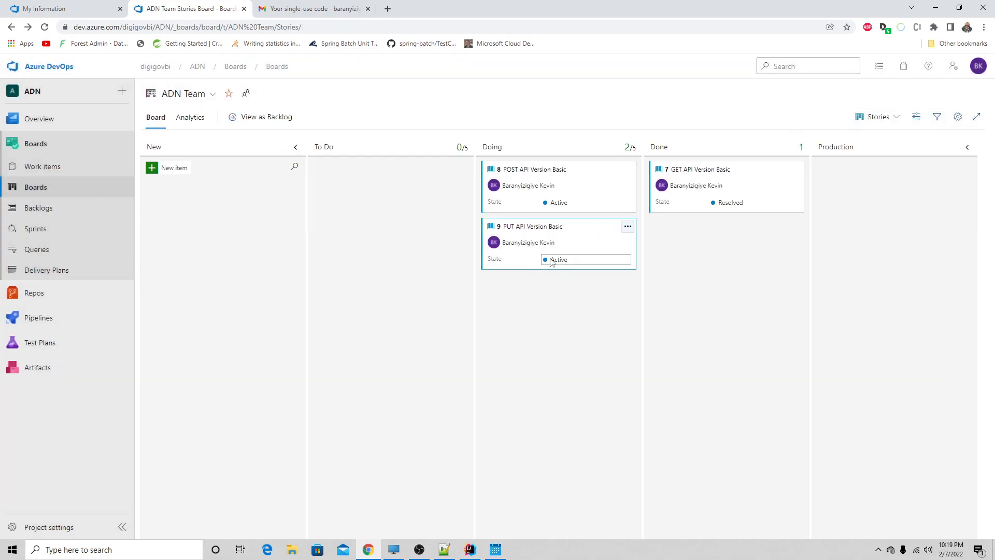
click(628, 227)
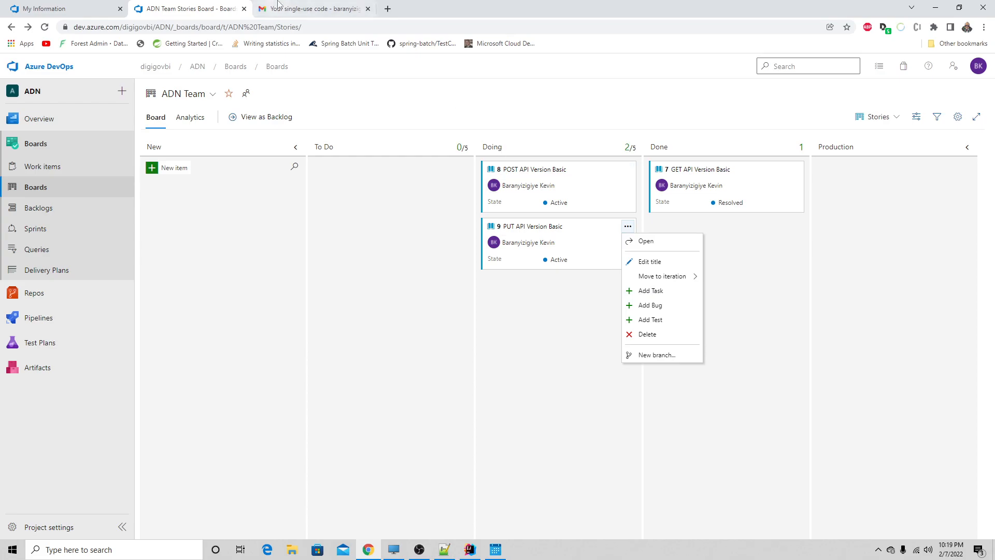
- Search Google for "issue vs feature" in a new browser tab
click(394, 8)
text(is)
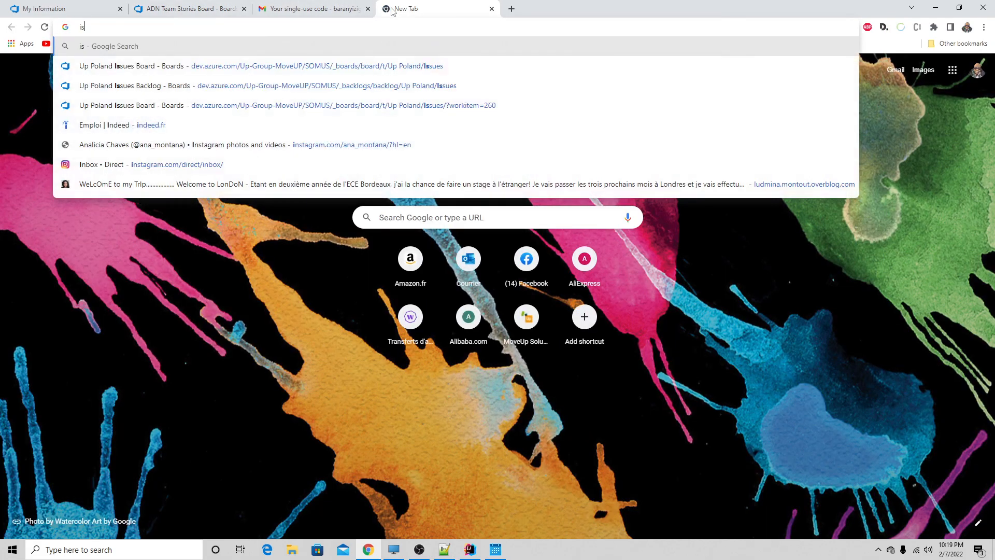
text(sue vs fea)
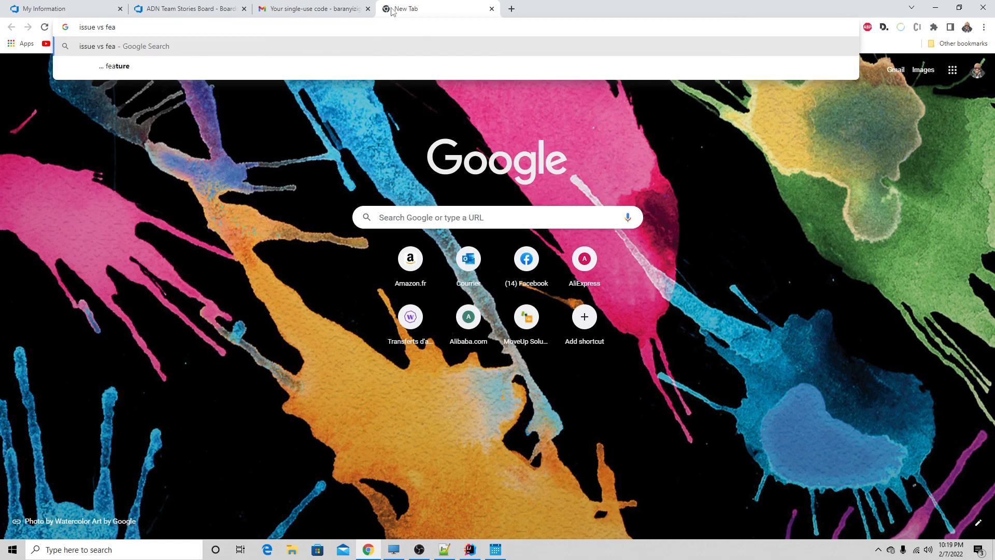
key(Down)
key(Return)
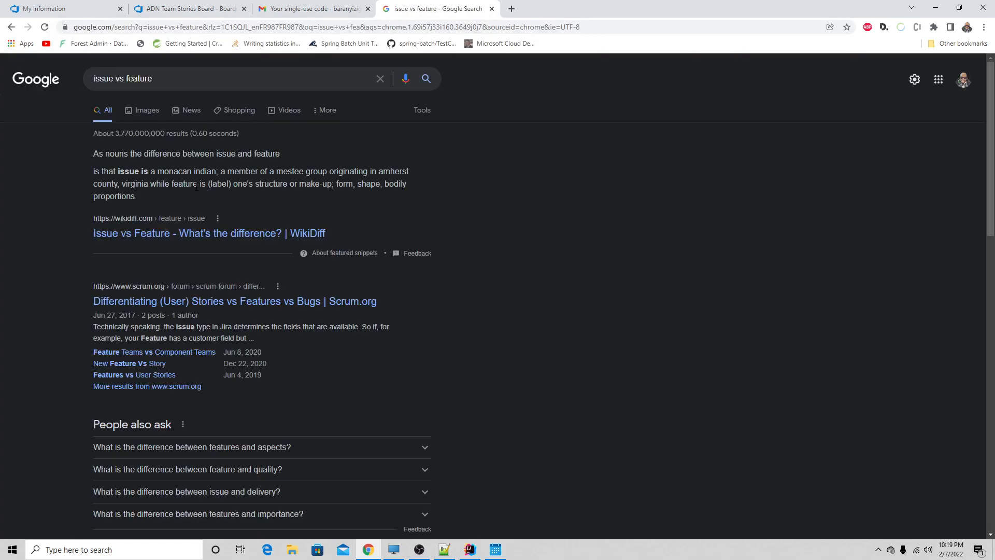
- Read the Scrum.org forum thread "Differentiating (User) Stories vs Features vs Bugs", highlighting the passage on when to use Feature
click(223, 298)
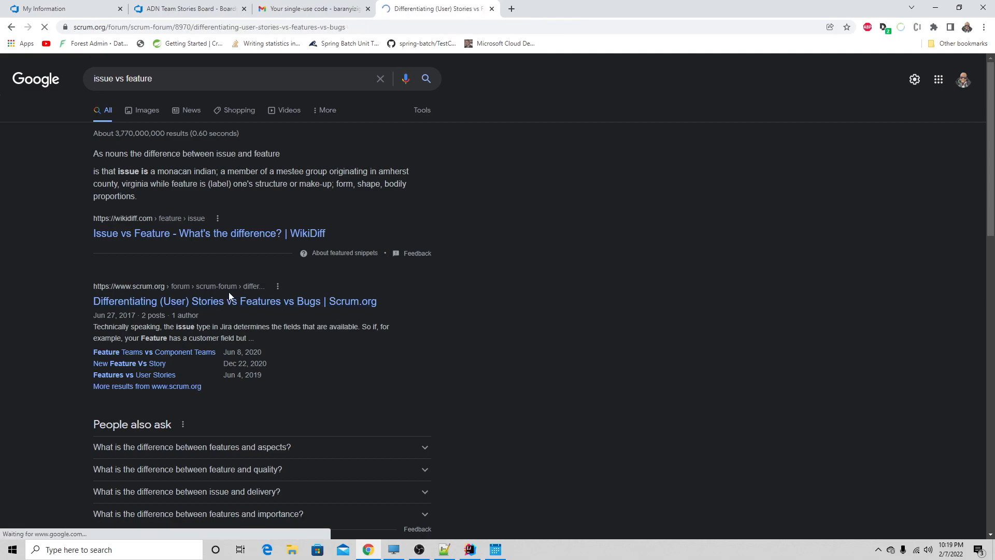
scroll(359, 322, down, 3)
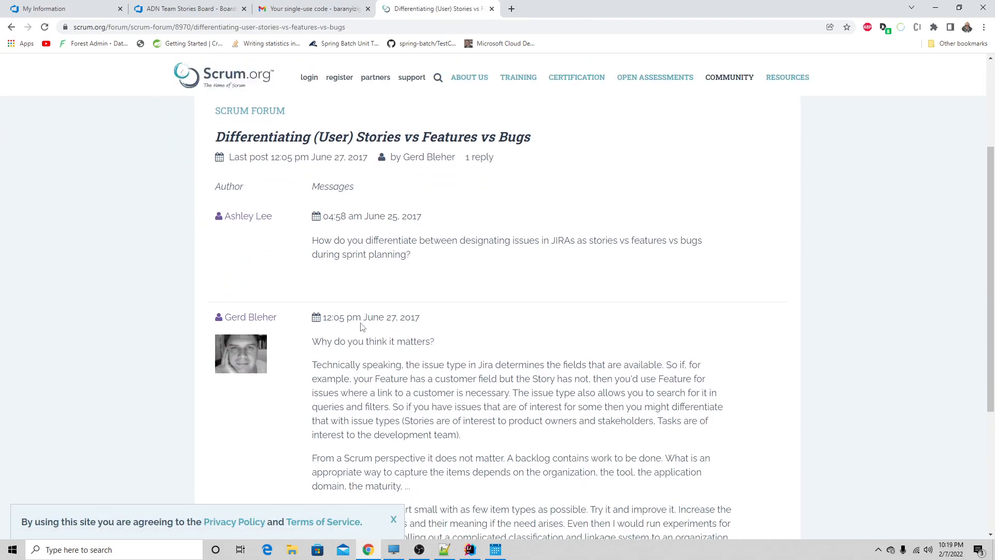
scroll(362, 327, down, 1)
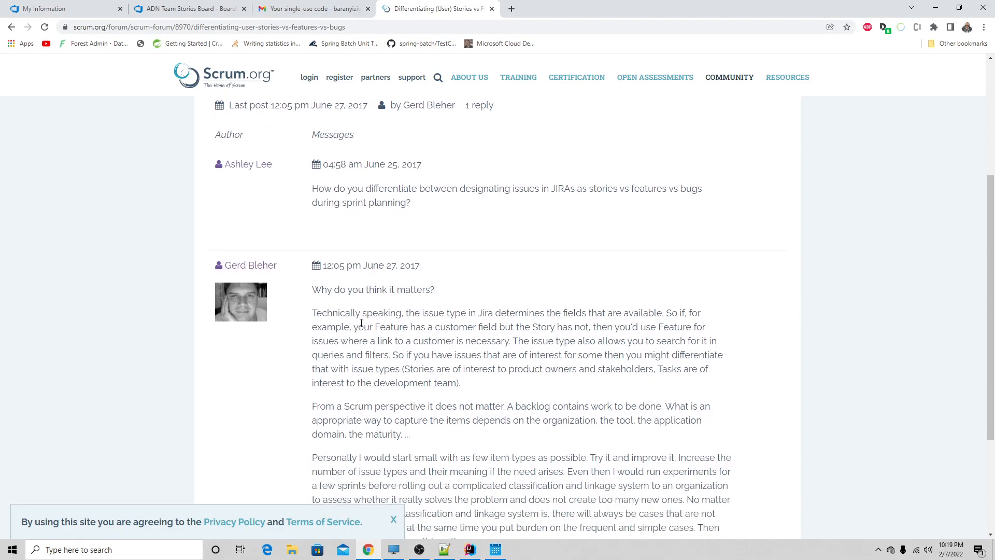
scroll(361, 322, down, 1)
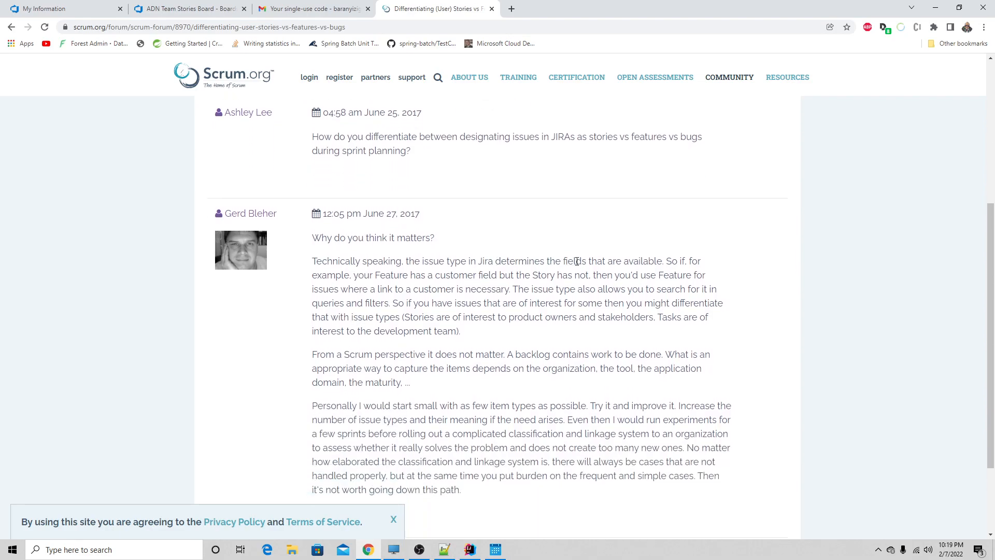
drag(393, 275, 594, 276)
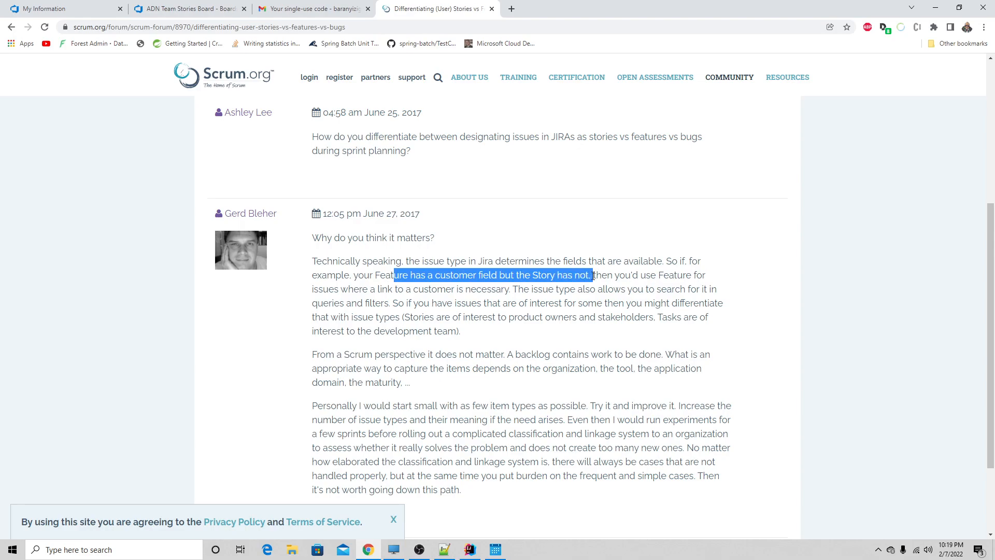
drag(594, 280, 615, 292)
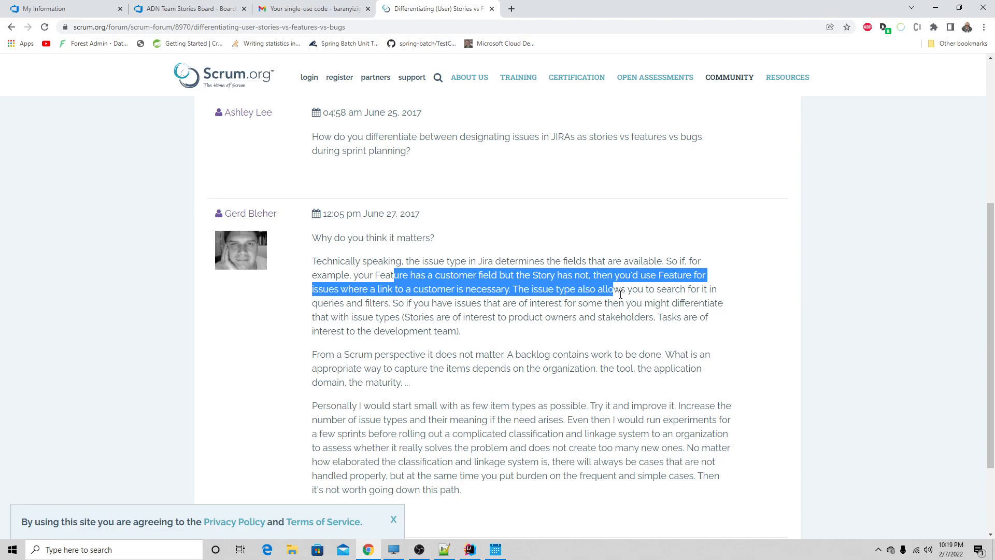
scroll(621, 294, down, 3)
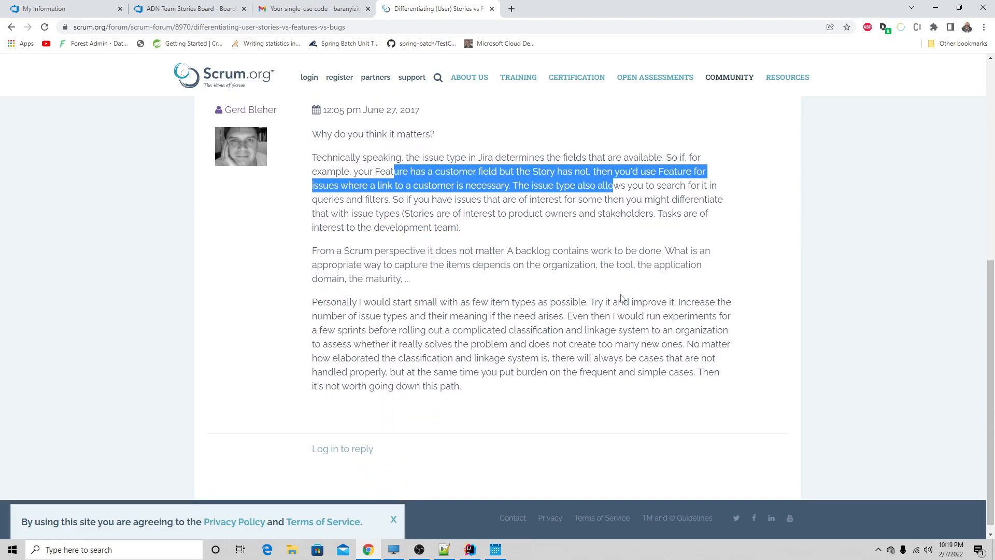
scroll(622, 298, down, 1)
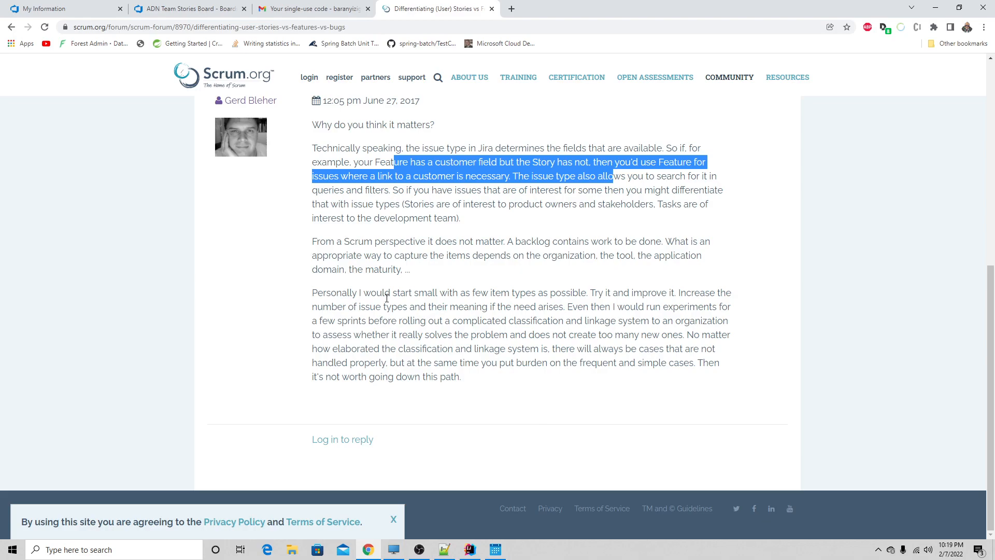
- Return to the search results and read the GitHub discussion "issue vs user story vs task on boards"
click(11, 27)
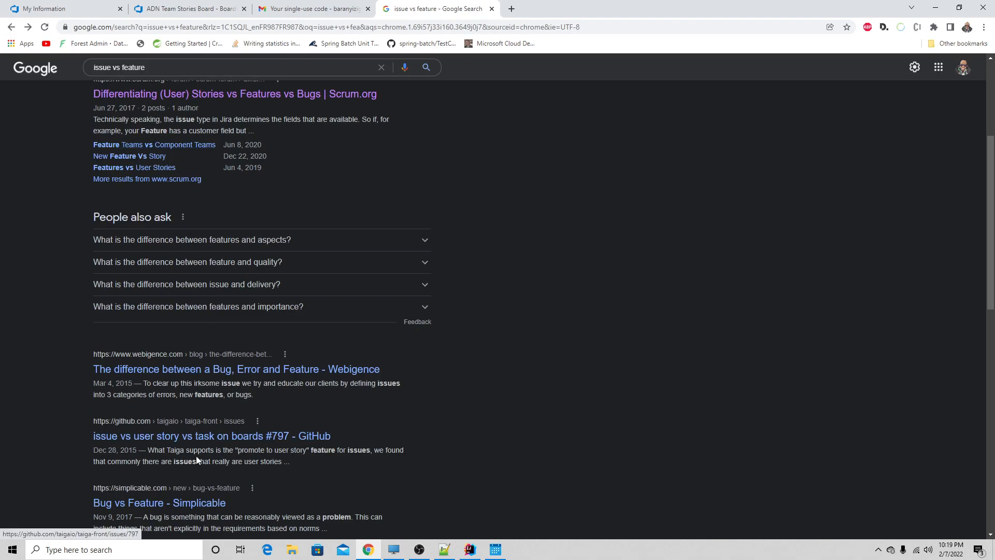
click(205, 443)
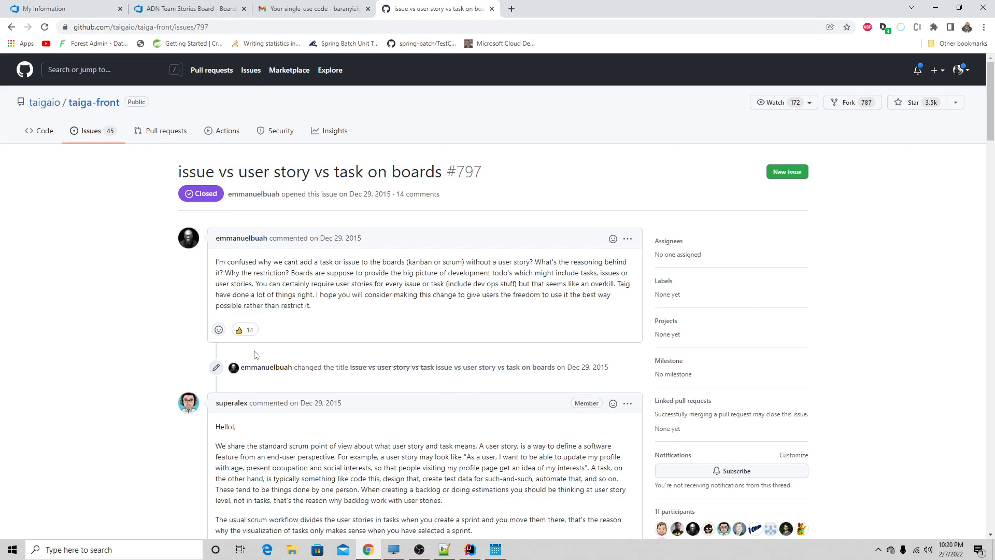
scroll(256, 355, down, 1)
scroll(256, 355, down, 1)
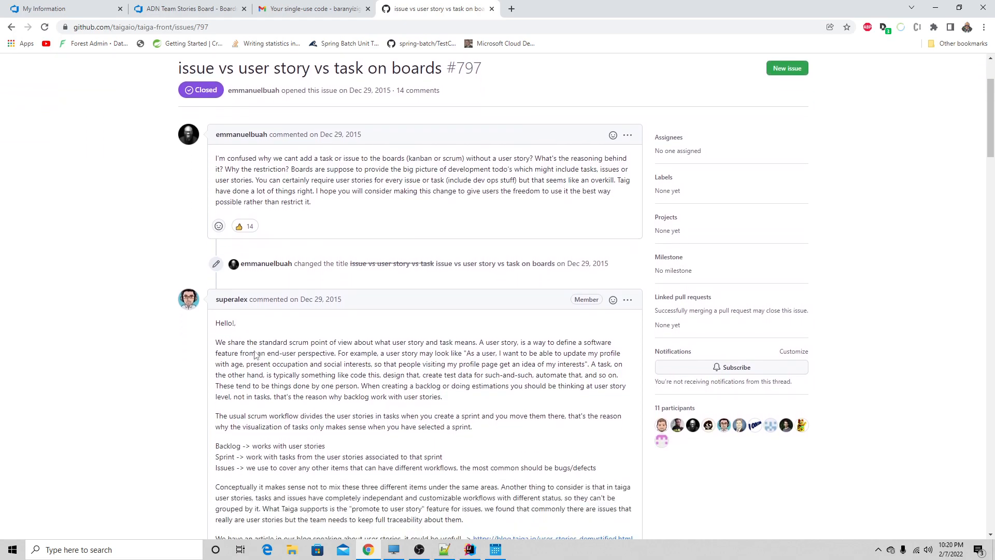
scroll(255, 351, down, 2)
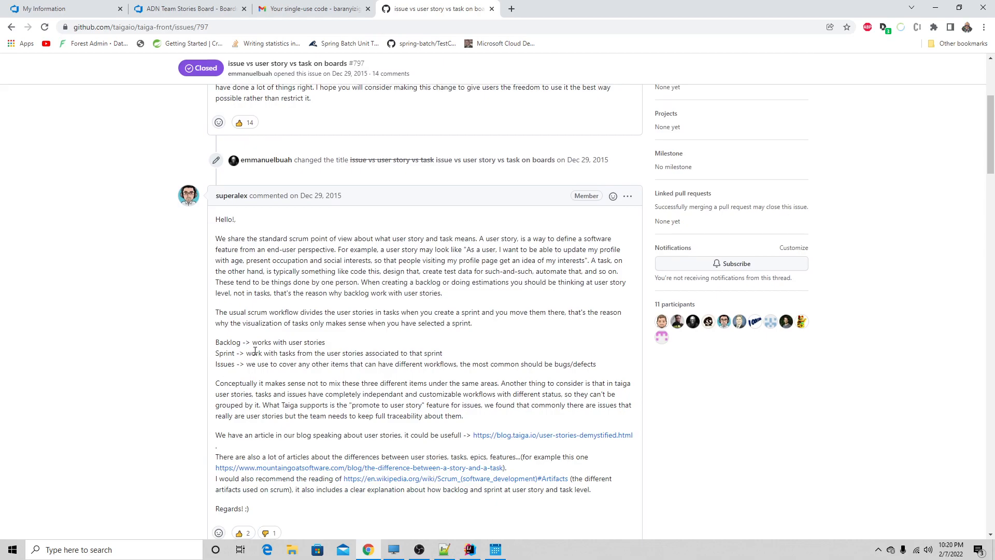
scroll(255, 351, down, 7)
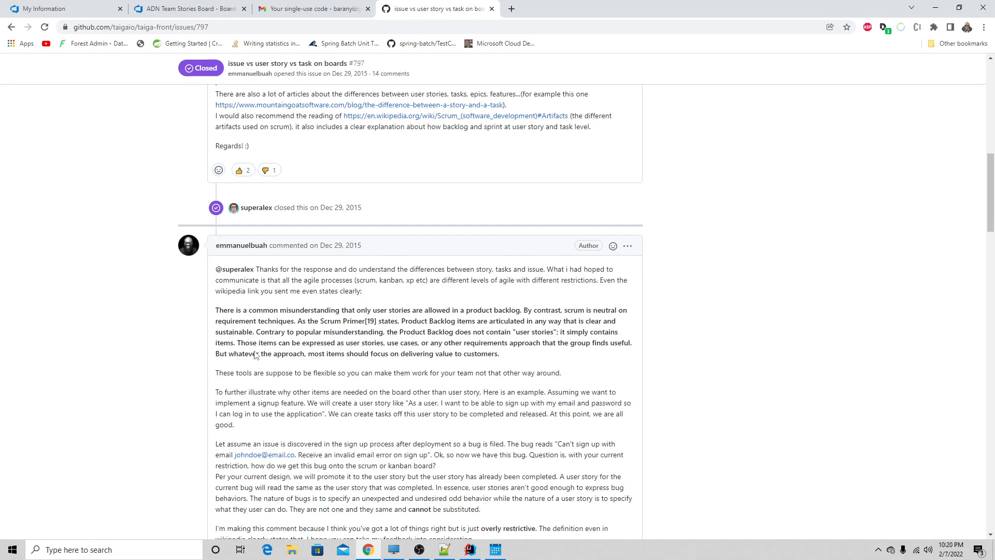
scroll(255, 355, down, 5)
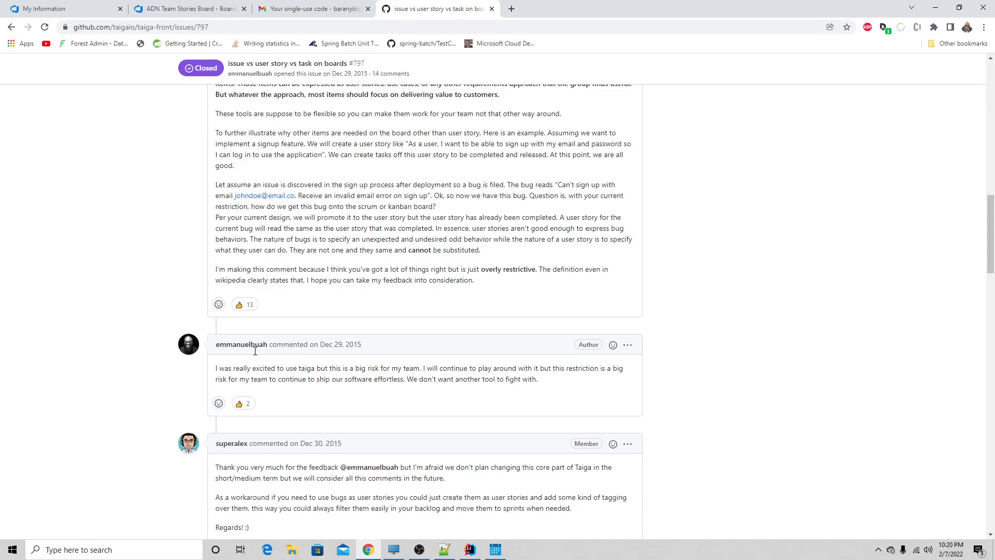
scroll(255, 350, down, 5)
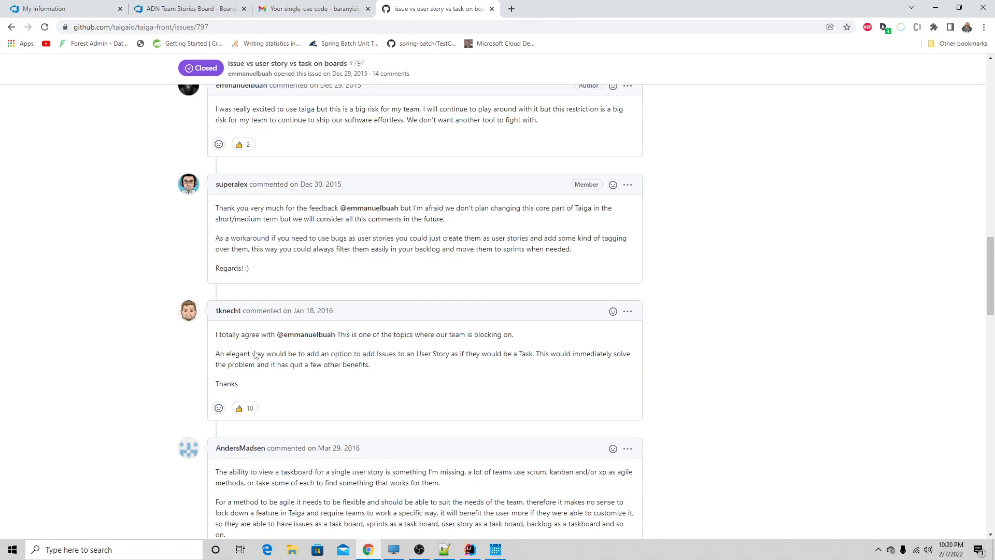
- Finish reading the GitHub discussion, return to the ADN project in Azure DevOps and open its repository list under Repos
scroll(255, 352, up, 3)
scroll(255, 355, down, 5)
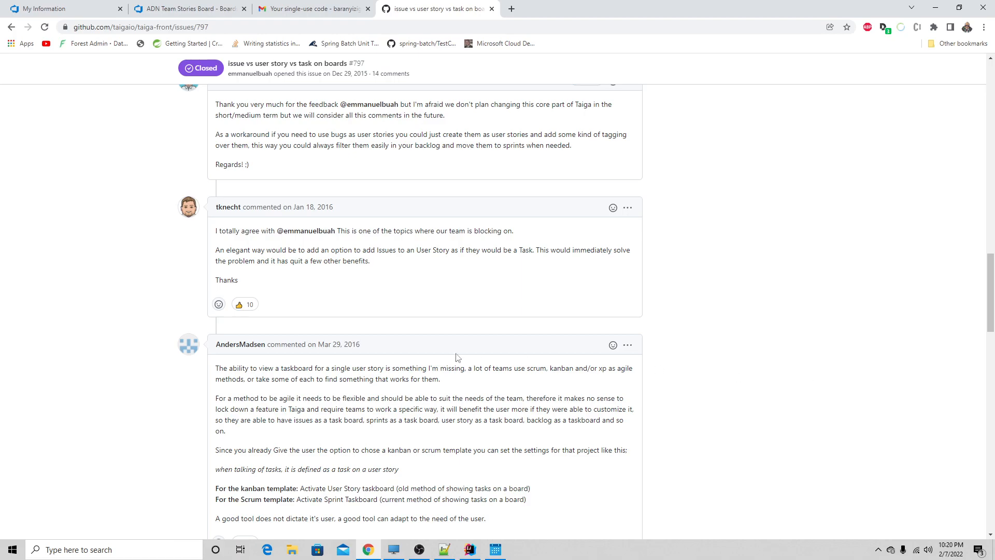
click(199, 8)
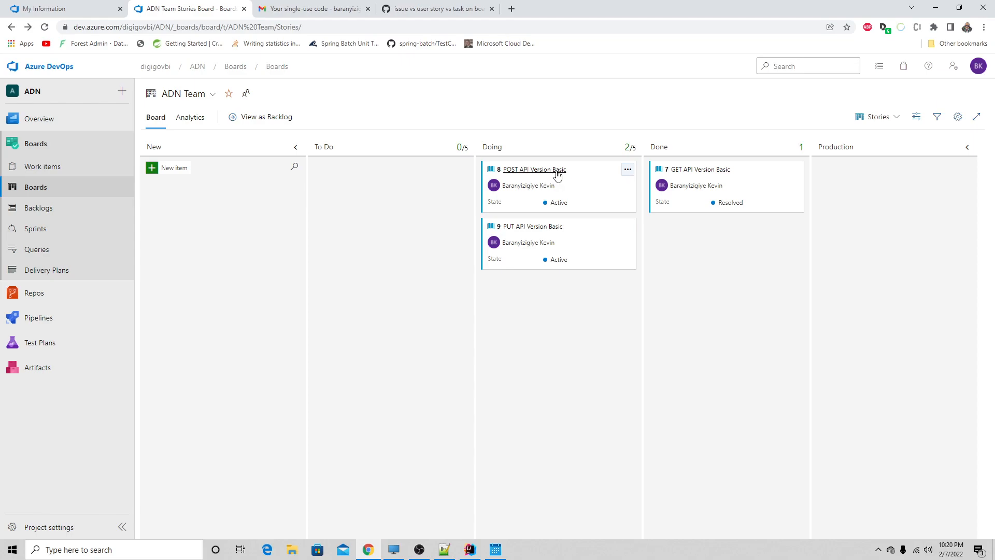
click(31, 293)
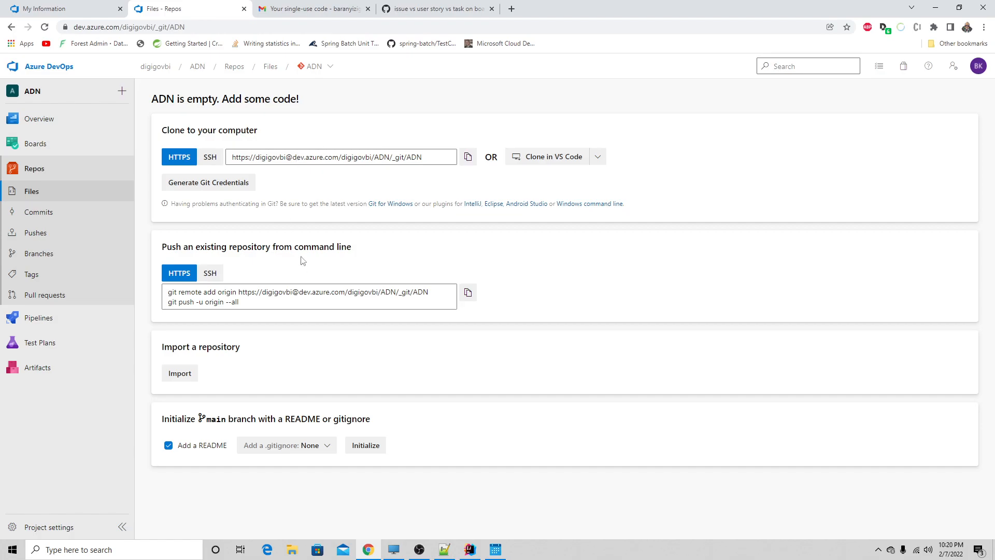
click(328, 67)
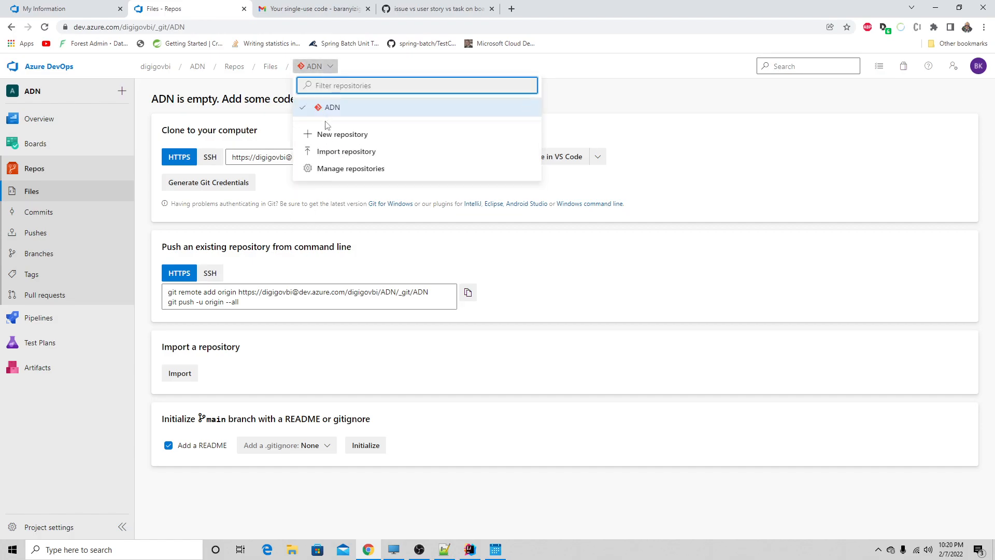
- Search Google for "github" in a new browser tab and open the GitHub home page to view the account's repositories
click(511, 8)
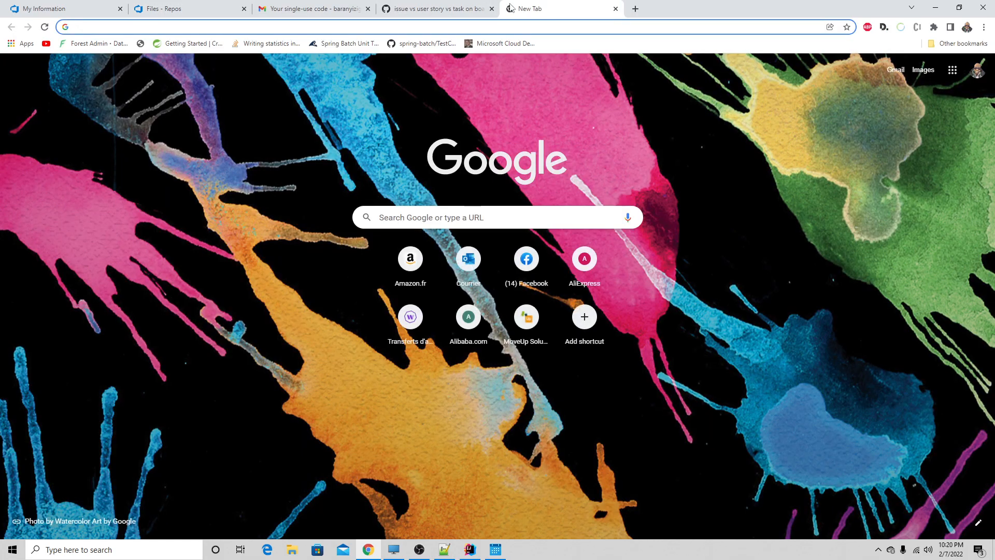
text(github)
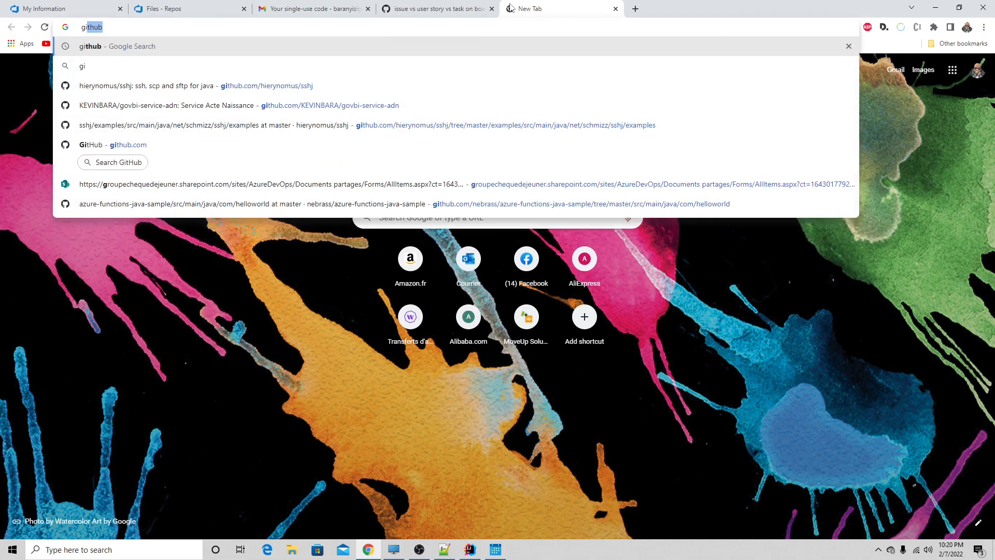
key(Return)
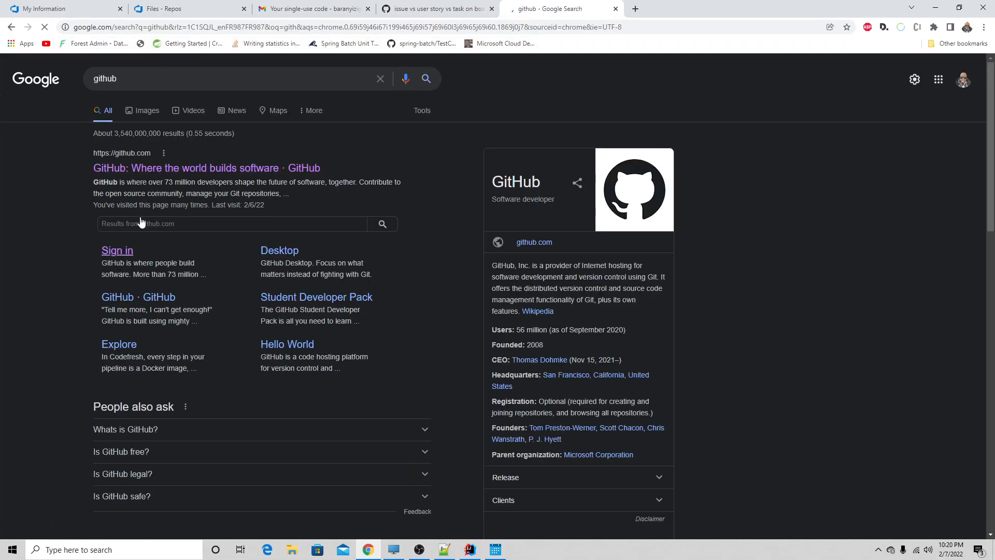
click(167, 167)
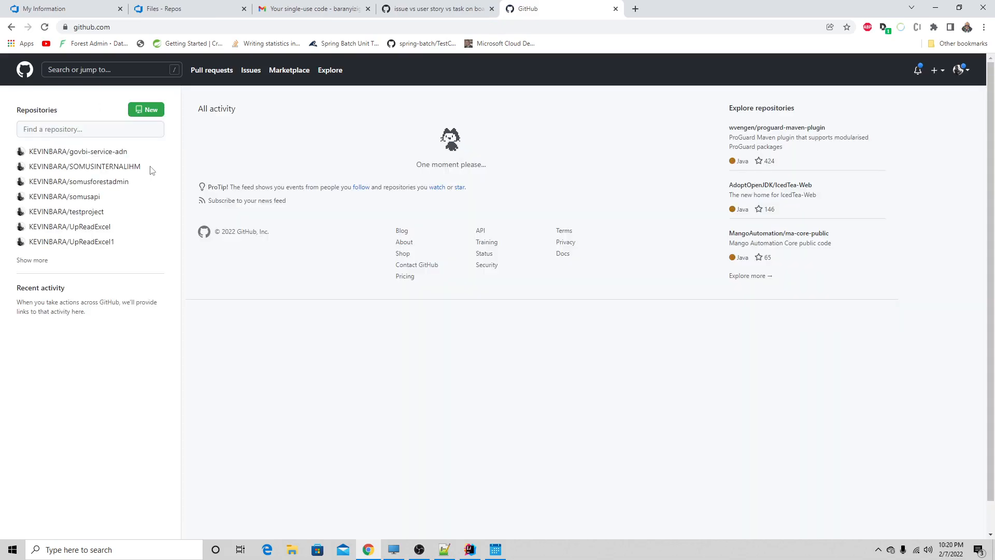
mouse_move(115, 156)
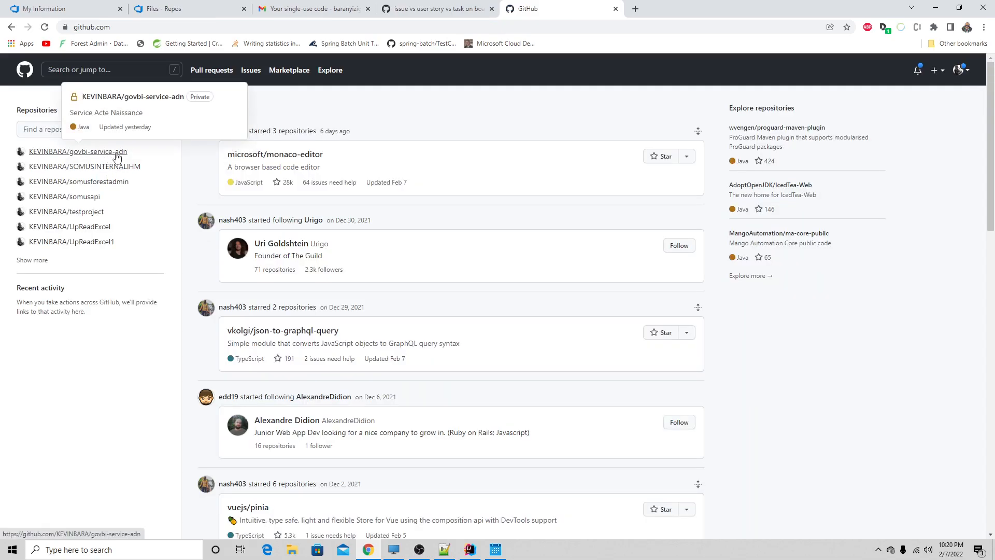
- Return to the ADN project's Repos in Azure DevOps and start creating a new Git repository
click(404, 8)
click(177, 5)
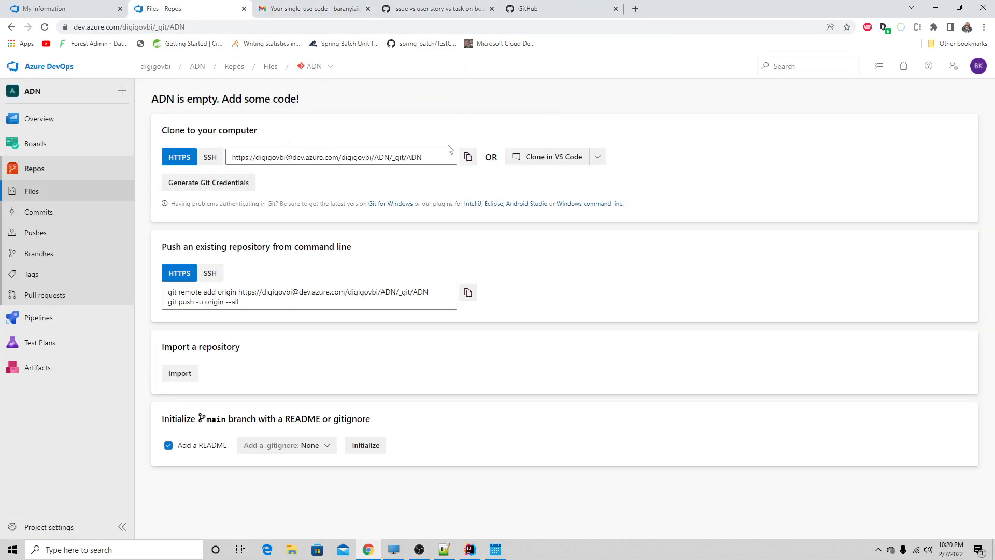
click(315, 66)
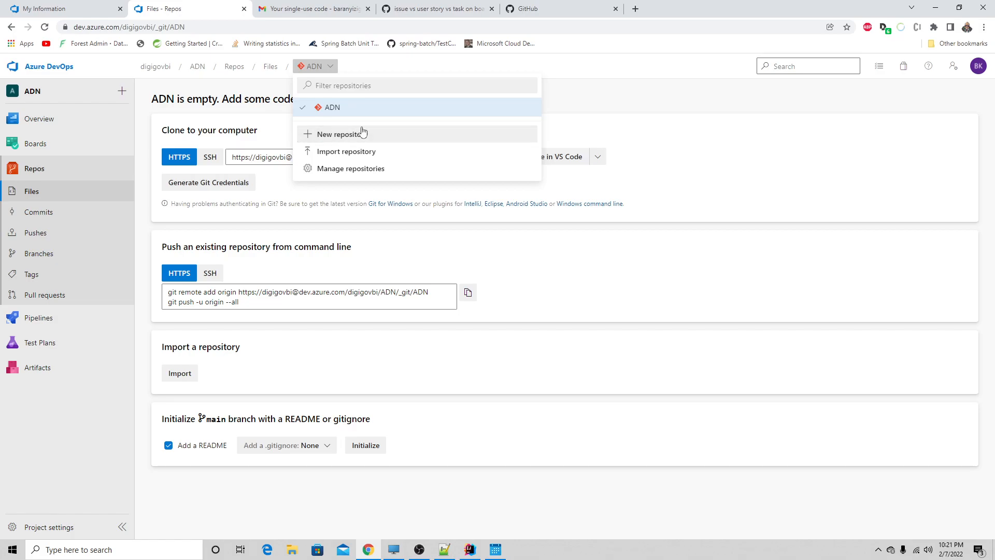
click(593, 102)
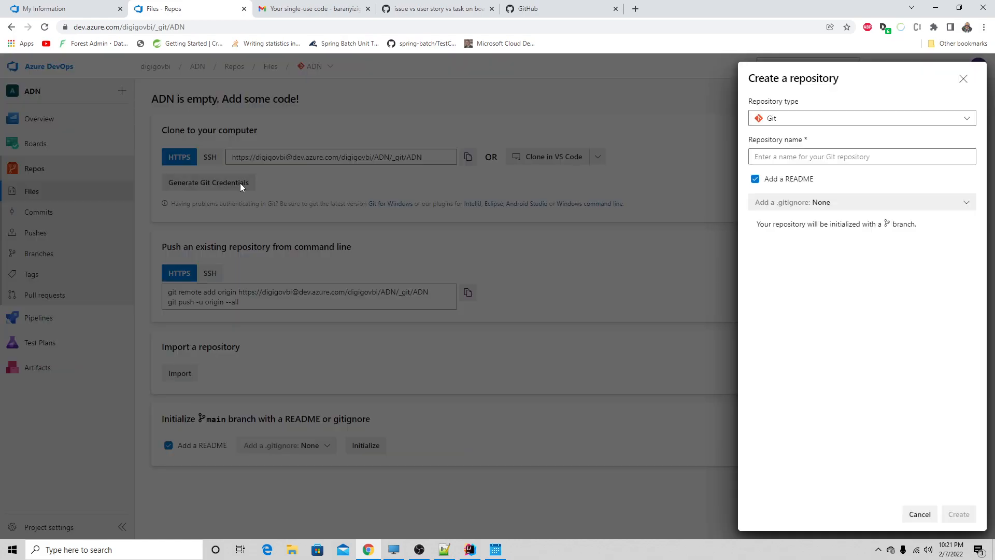
click(782, 161)
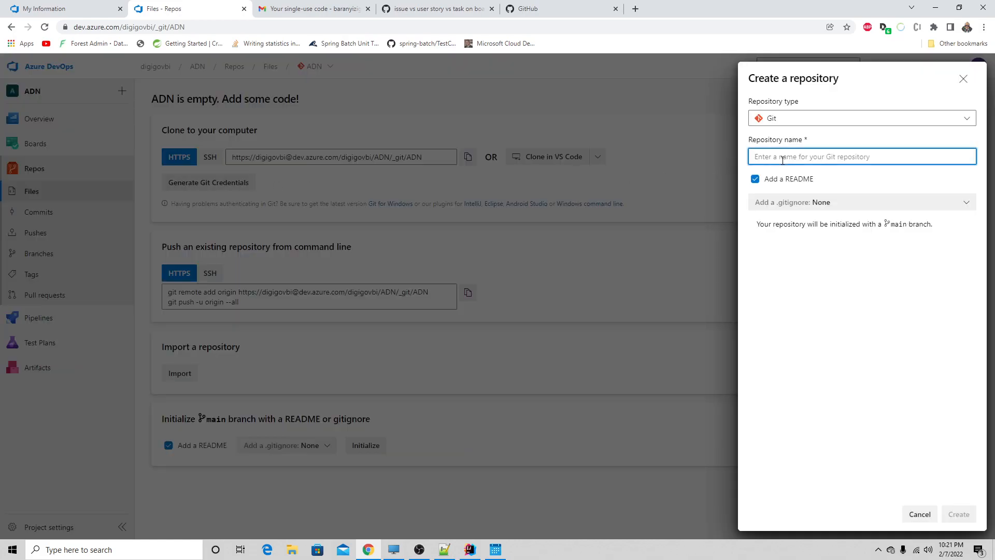
- Open the govbi-service-adn repository on GitHub and copy its name
click(558, 7)
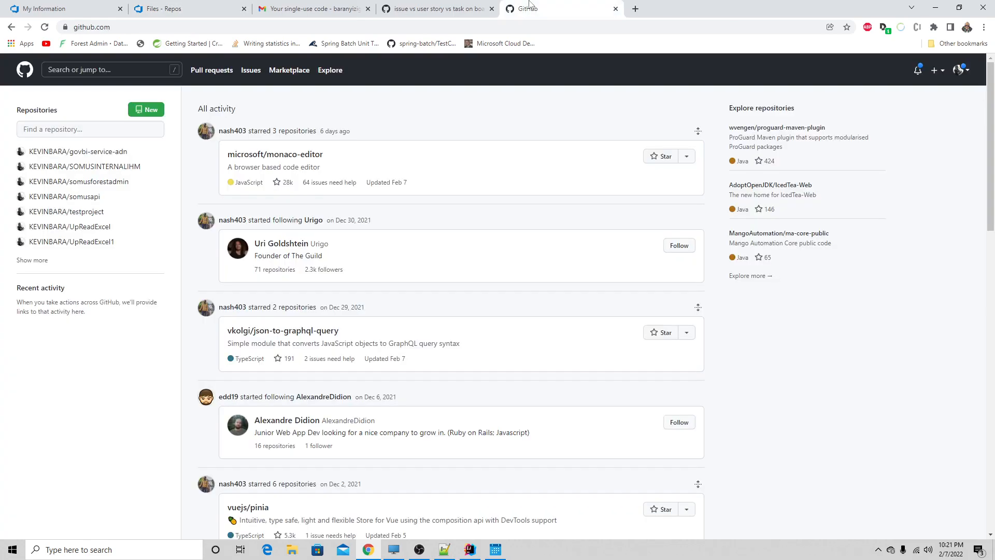
click(122, 154)
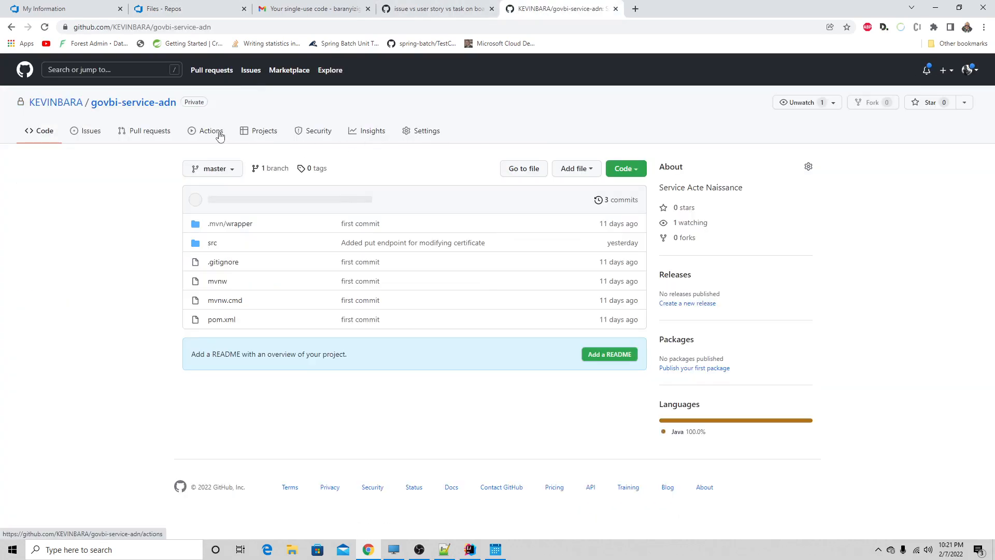
drag(178, 108, 96, 106)
key(ctrl+c)
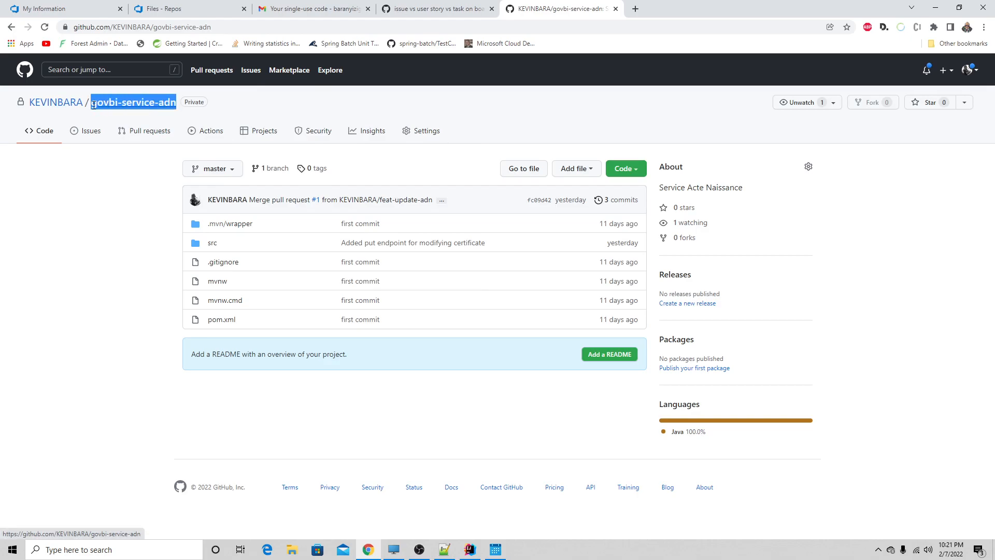
- Name the new Azure DevOps Git repository govbi-service-adn and create it with a README
click(407, 7)
click(237, 7)
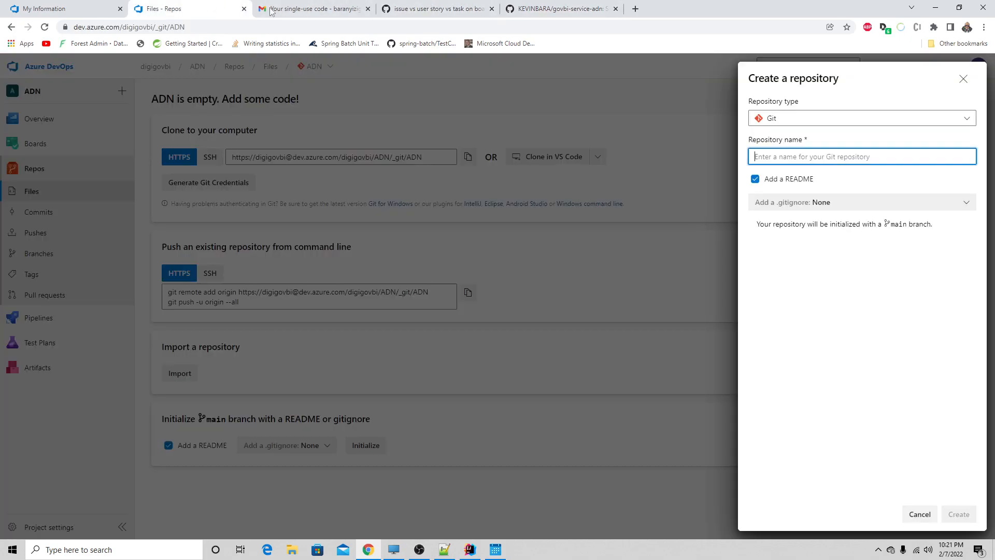
key(ctrl+v)
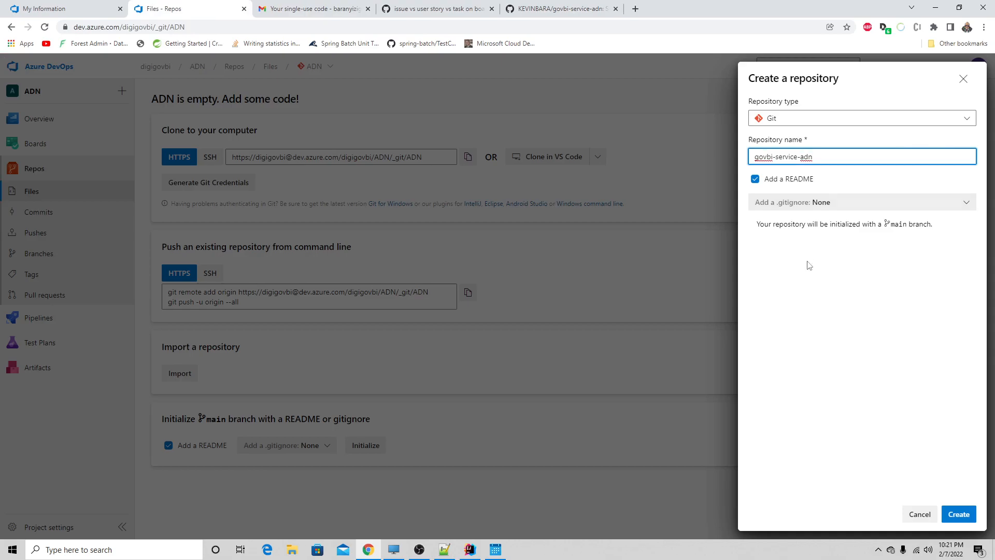
click(952, 515)
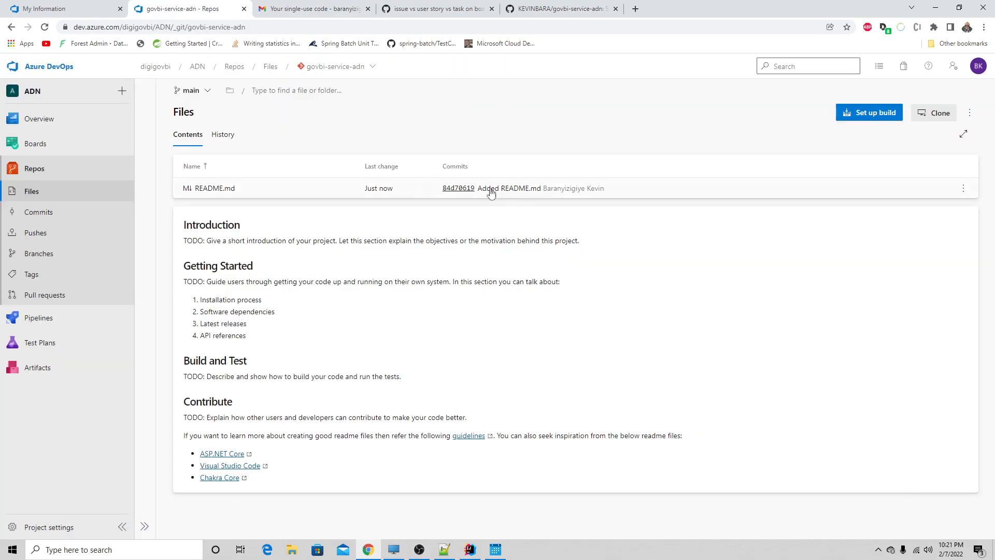
- Check the repository's branch list, copy its HTTPS clone URL and generate Git credentials for it
click(207, 93)
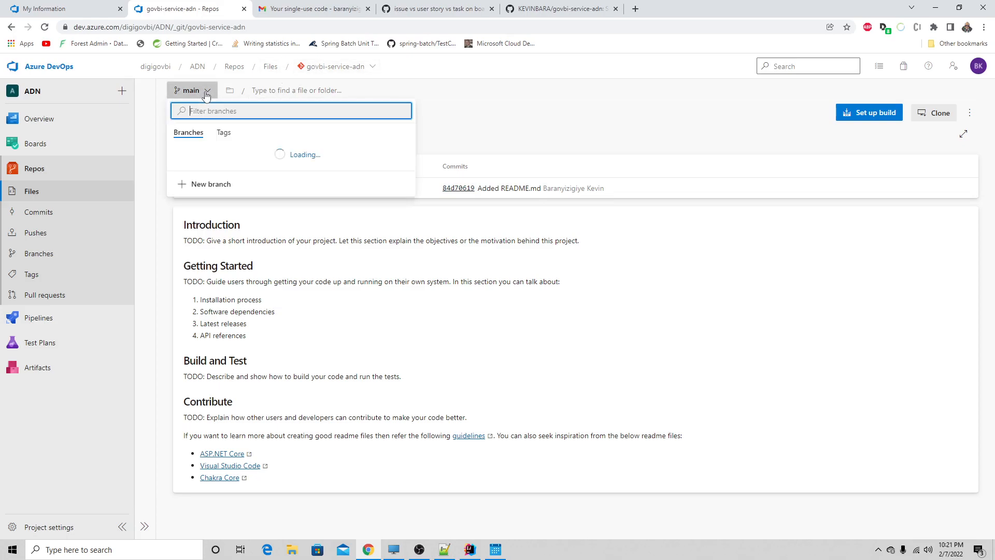
click(206, 92)
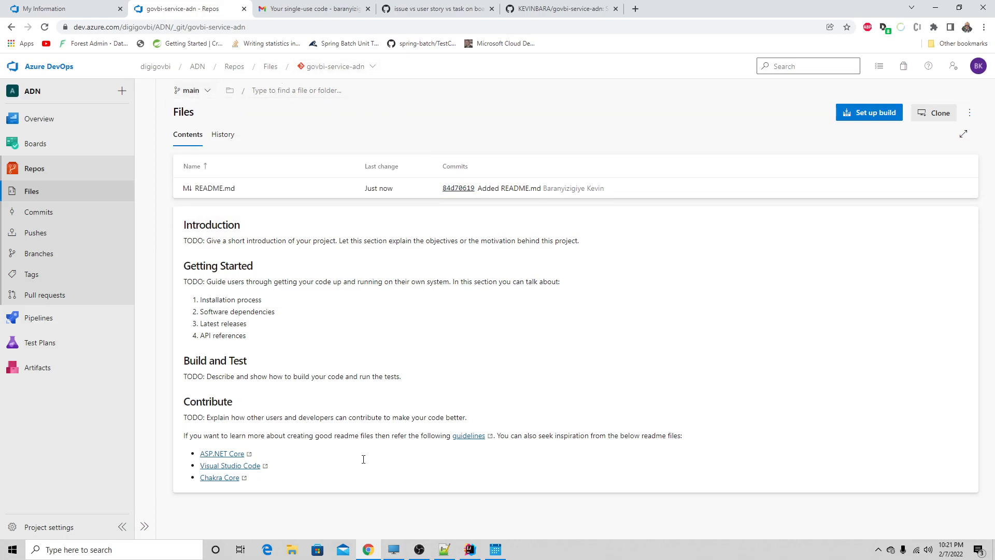
click(922, 114)
click(928, 150)
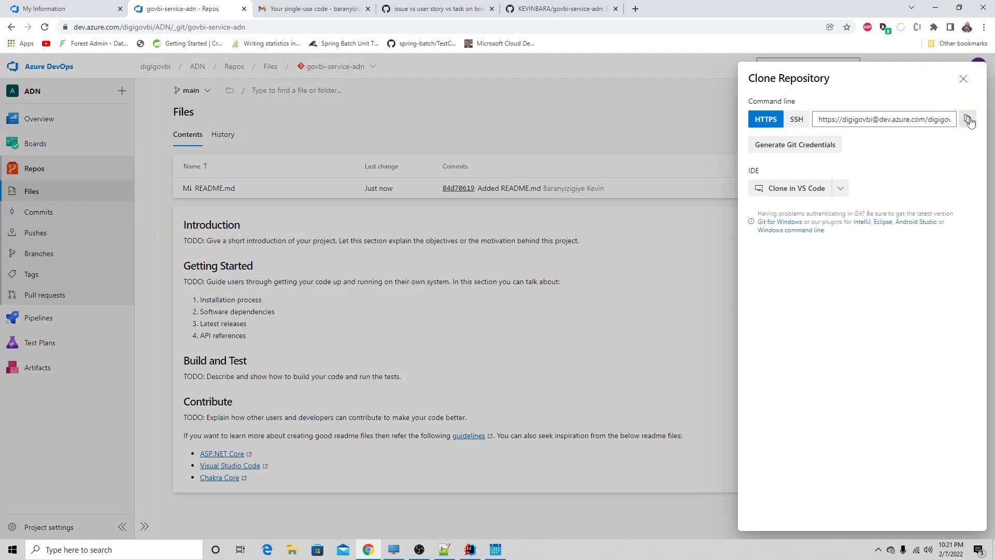
click(968, 121)
click(791, 149)
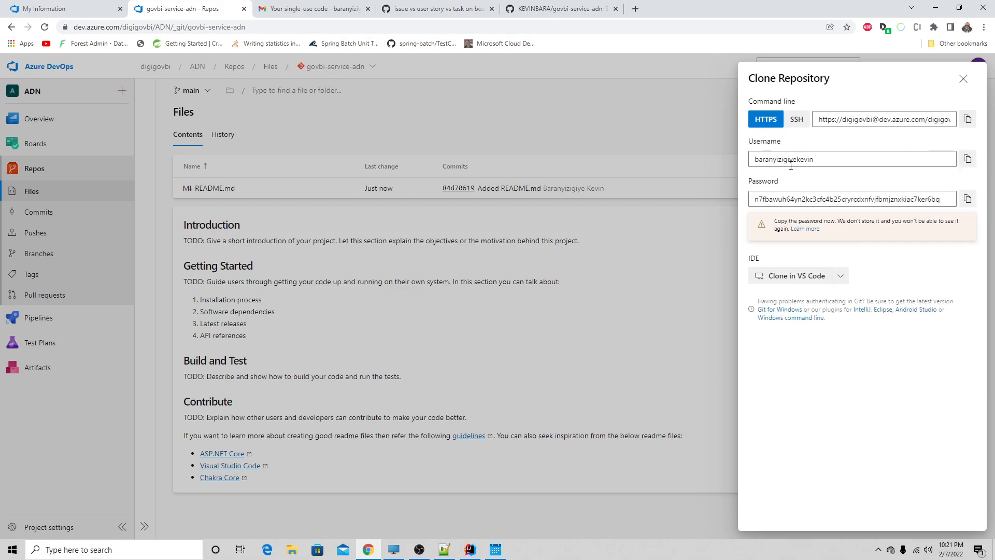
- Switch to the Acte Naissance project in IntelliJ IDEA and remove the origin Git remote that points to GitHub
click(470, 549)
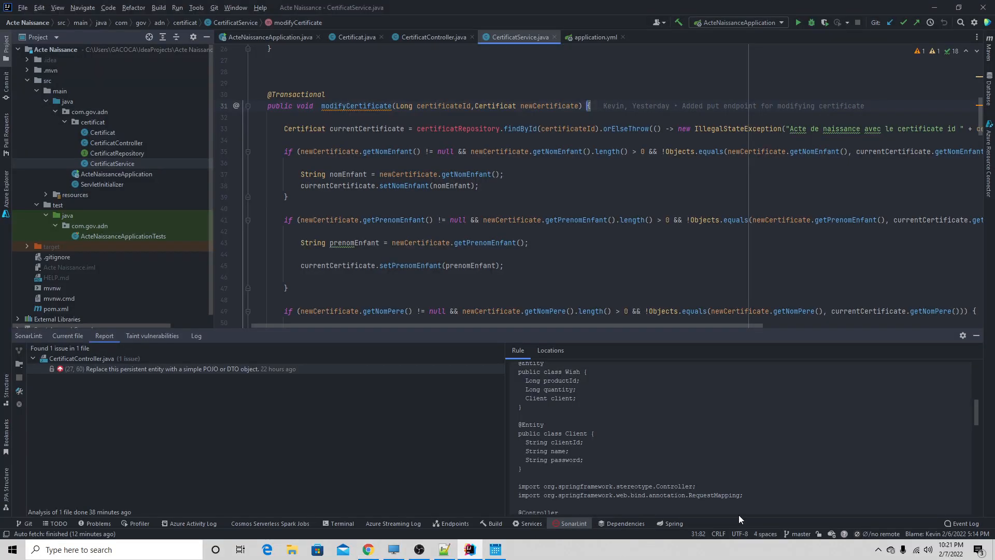
click(214, 8)
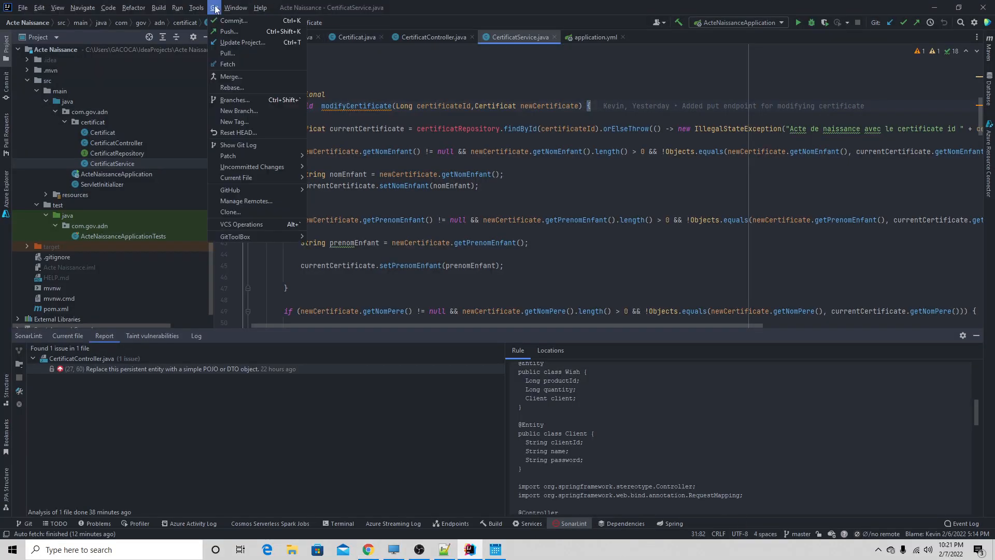
click(253, 202)
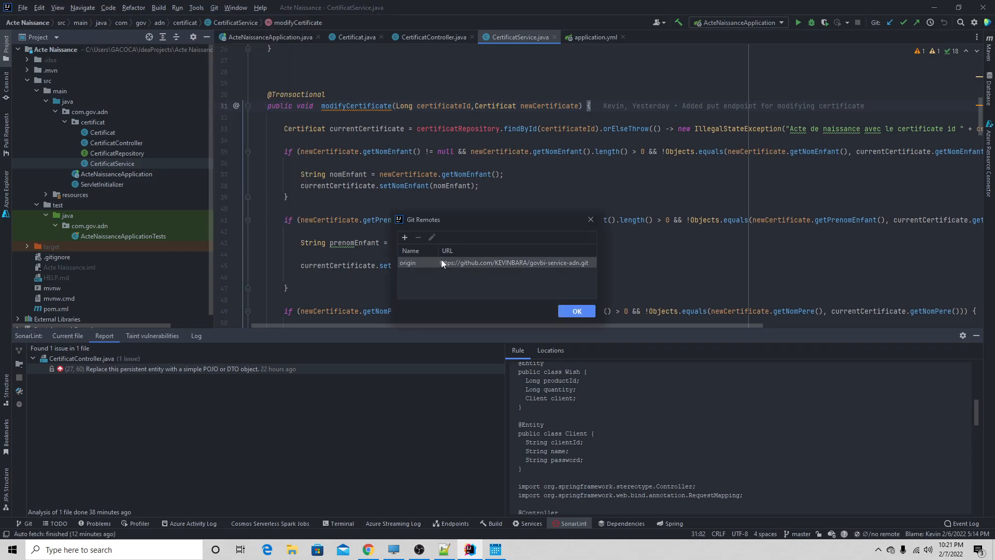
click(415, 237)
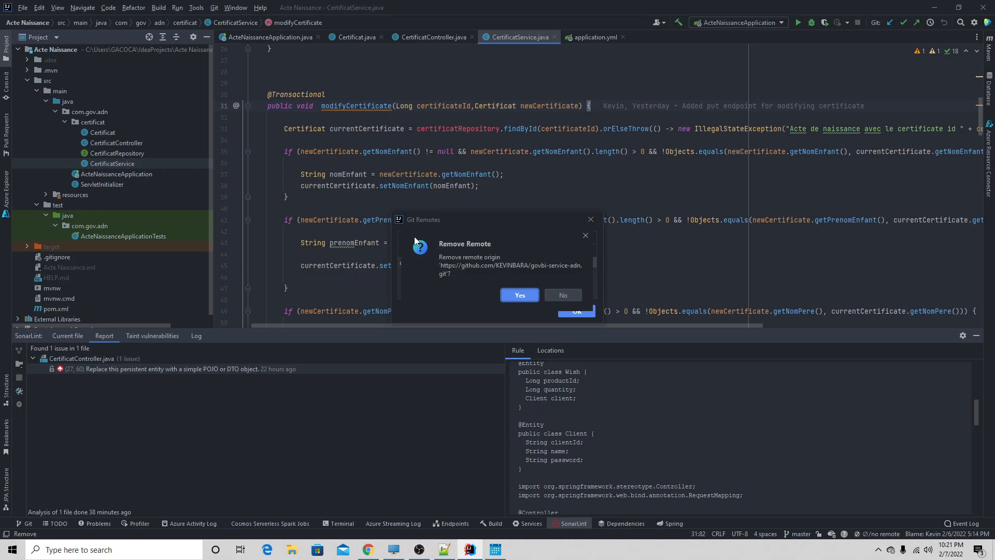
click(521, 296)
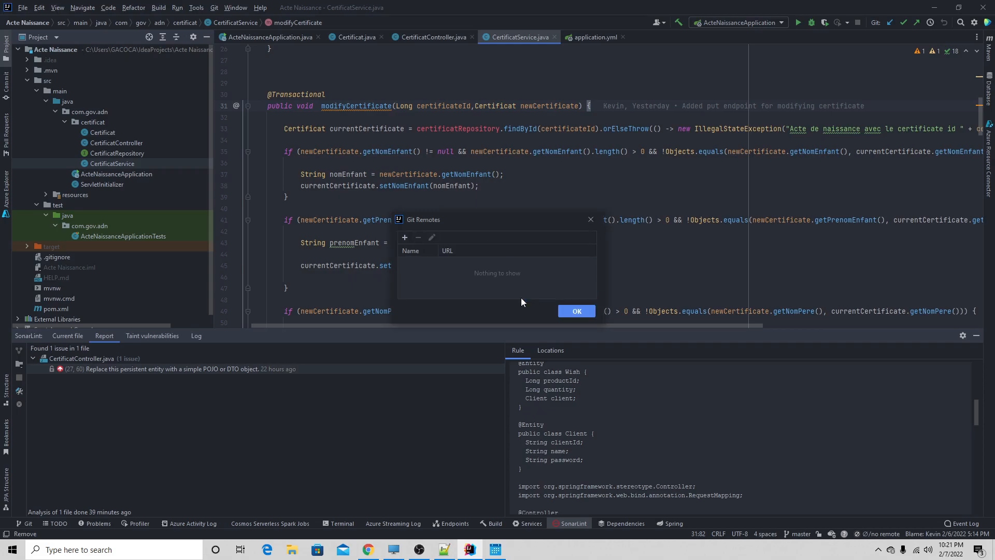
- Define a new Git remote named origin with the copied Azure DevOps URL of govbi-service-adn
click(402, 238)
key(ctrl+v)
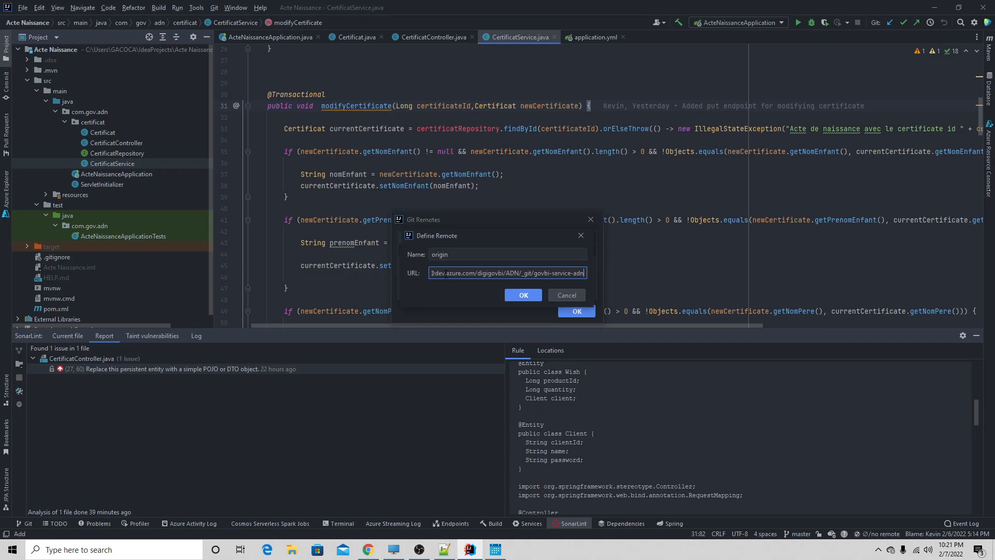
click(518, 297)
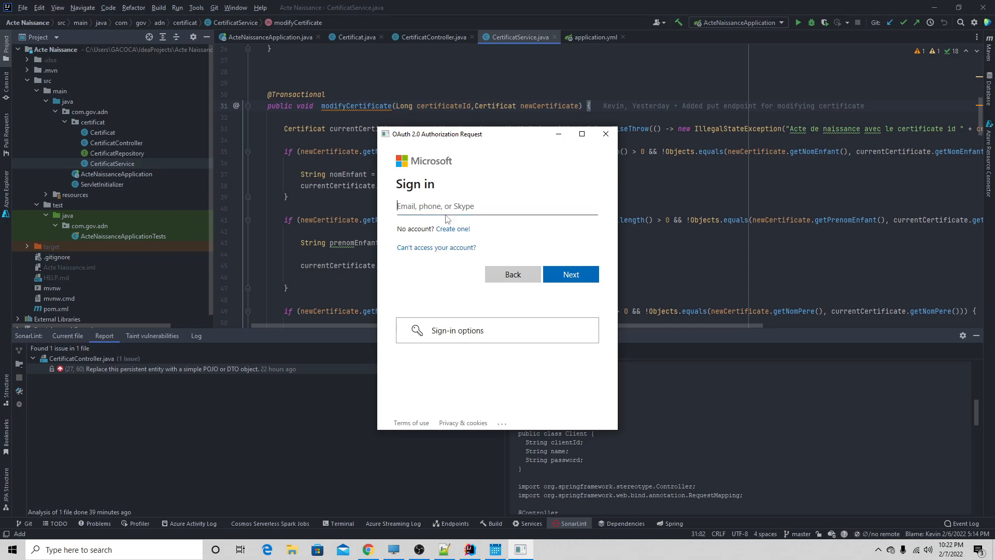
click(464, 336)
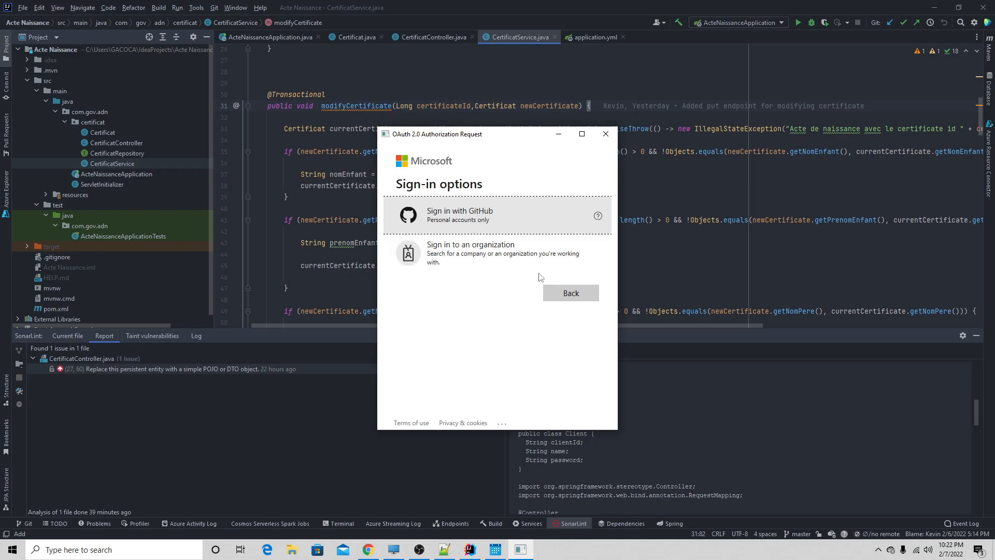
click(519, 255)
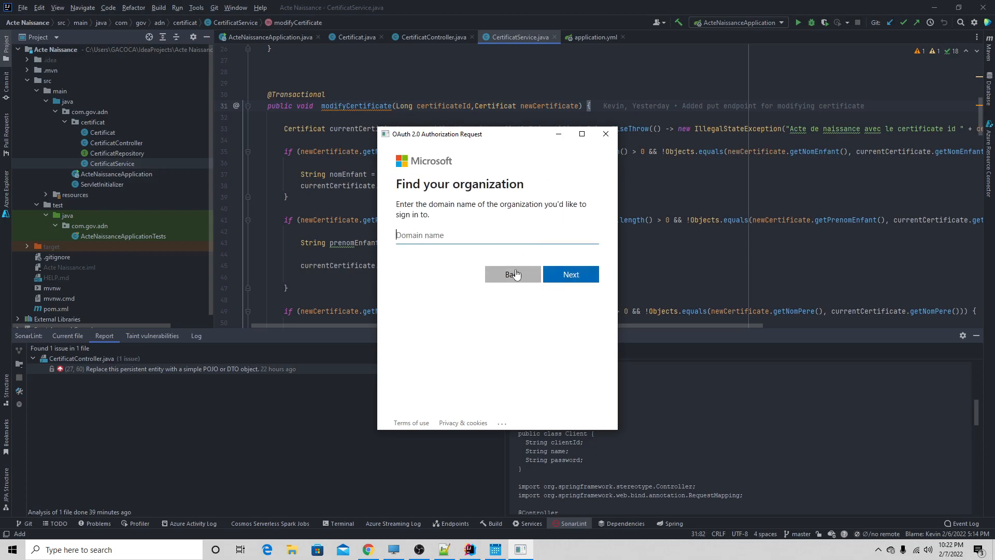
click(374, 552)
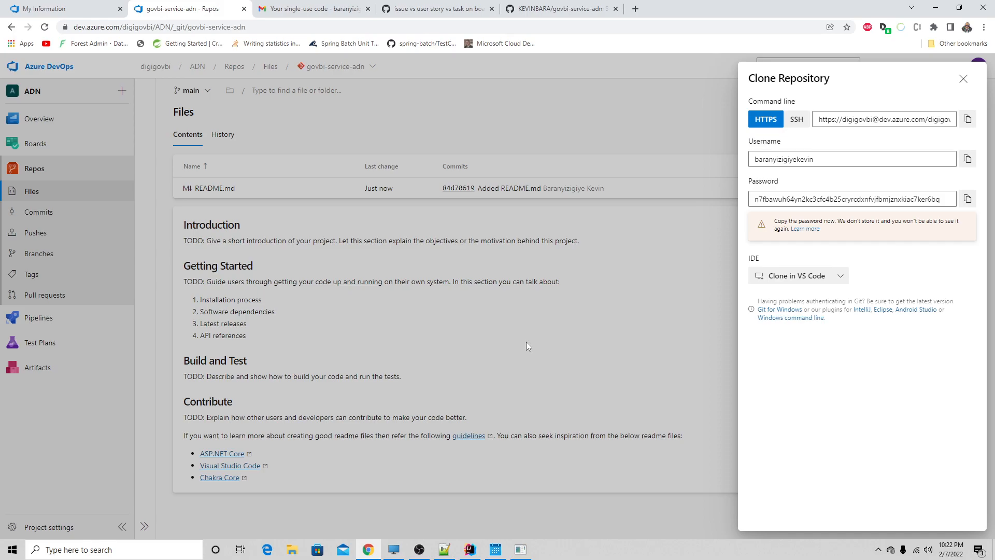
click(520, 549)
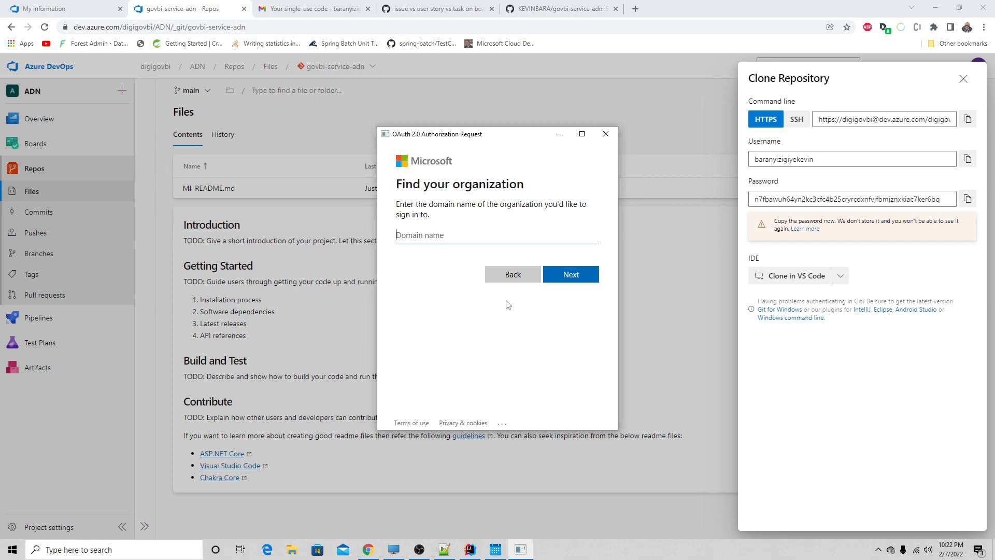
click(516, 280)
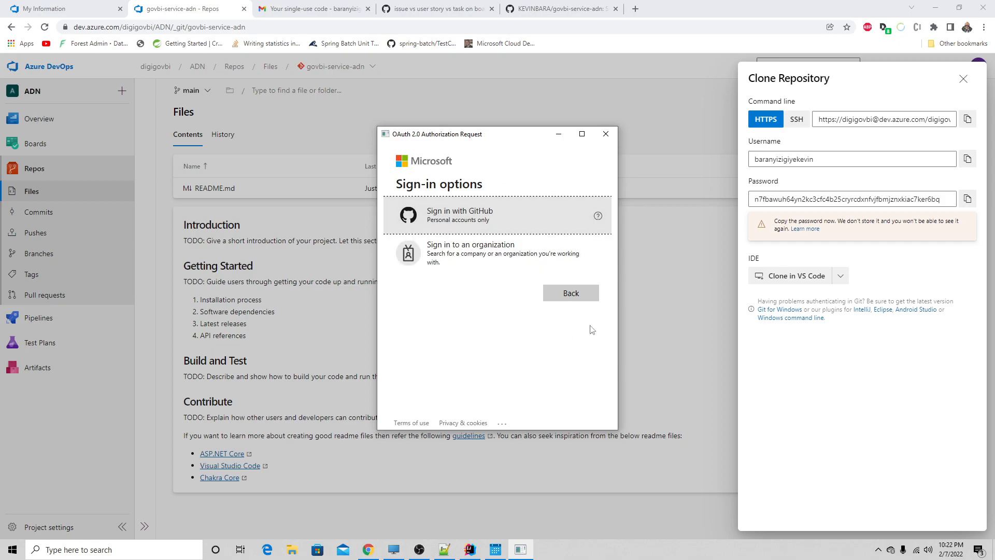
click(570, 293)
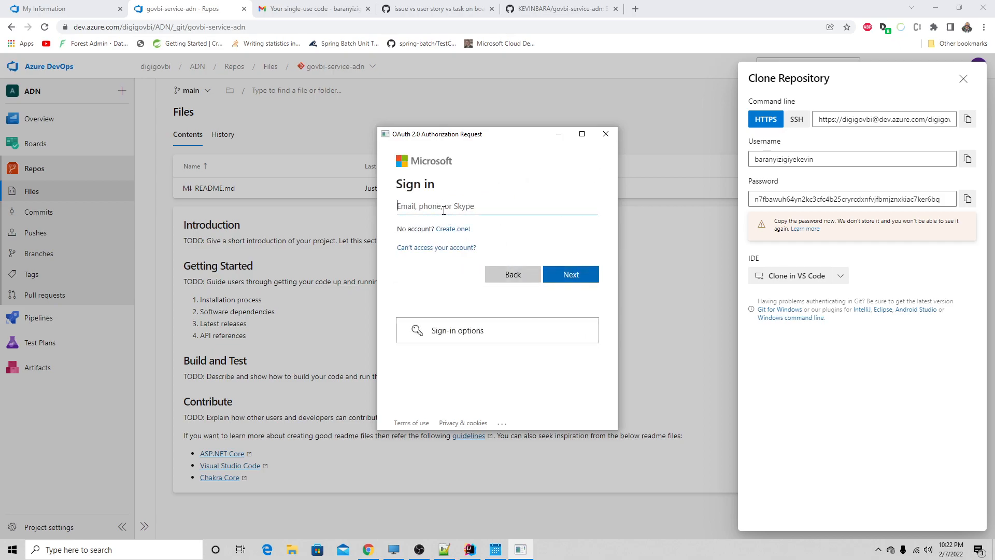
- Enter the account's e-mail address in the Microsoft sign-in window and request a sign-in code by e-mail
click(565, 273)
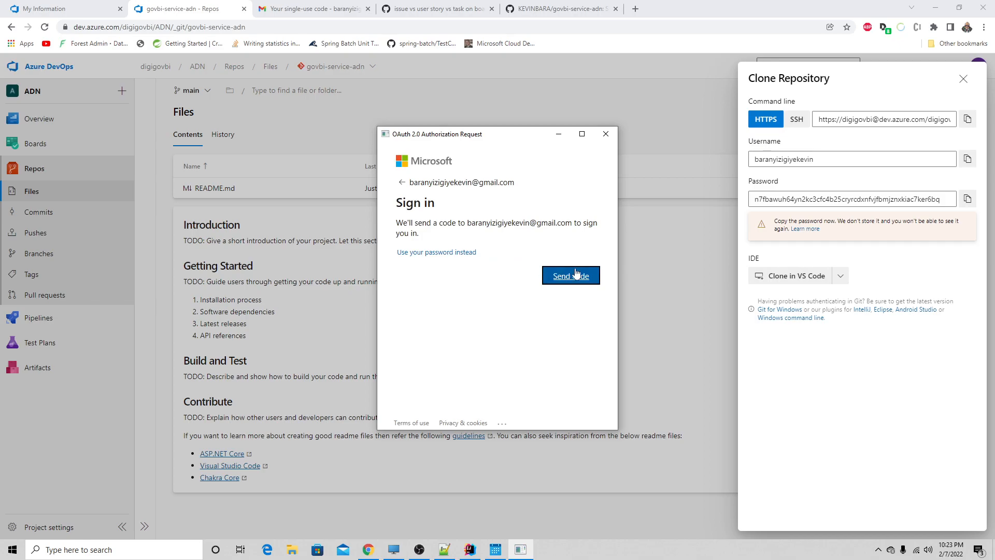
click(573, 278)
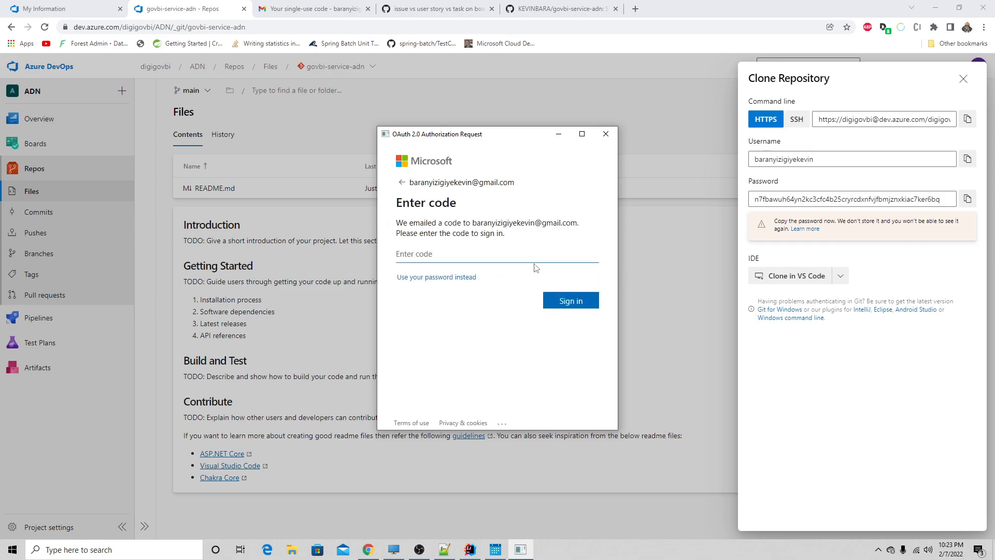
- Refresh the Gmail inbox, open the newest single-use code message from the Microsoft account team and select its code for copying
click(316, 9)
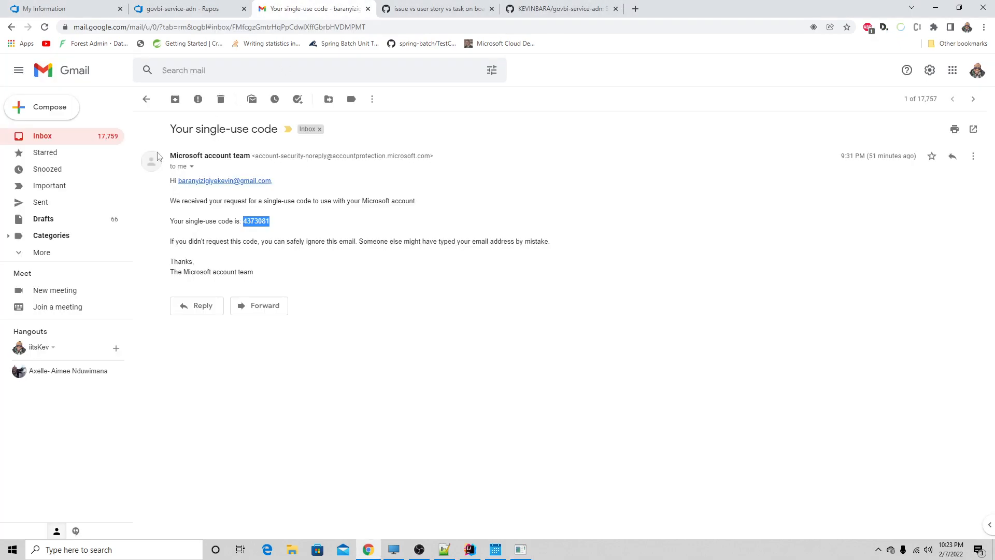
click(54, 137)
scroll(254, 231, down, 4)
scroll(254, 230, up, 5)
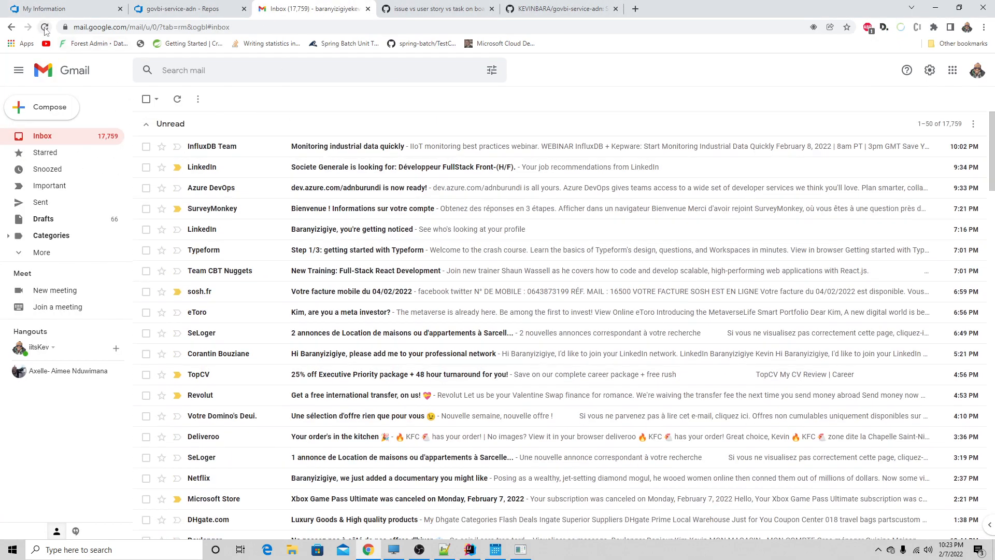
click(45, 28)
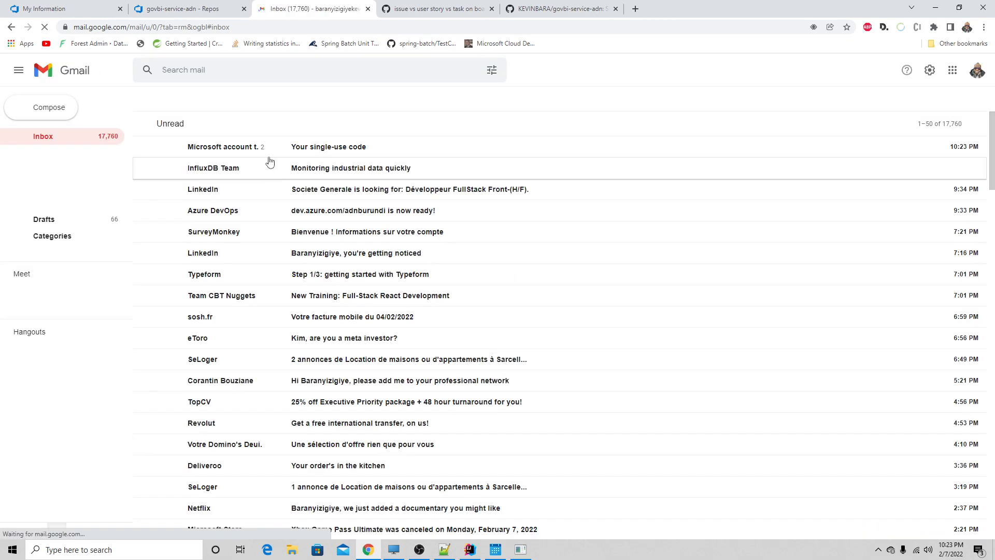
click(270, 151)
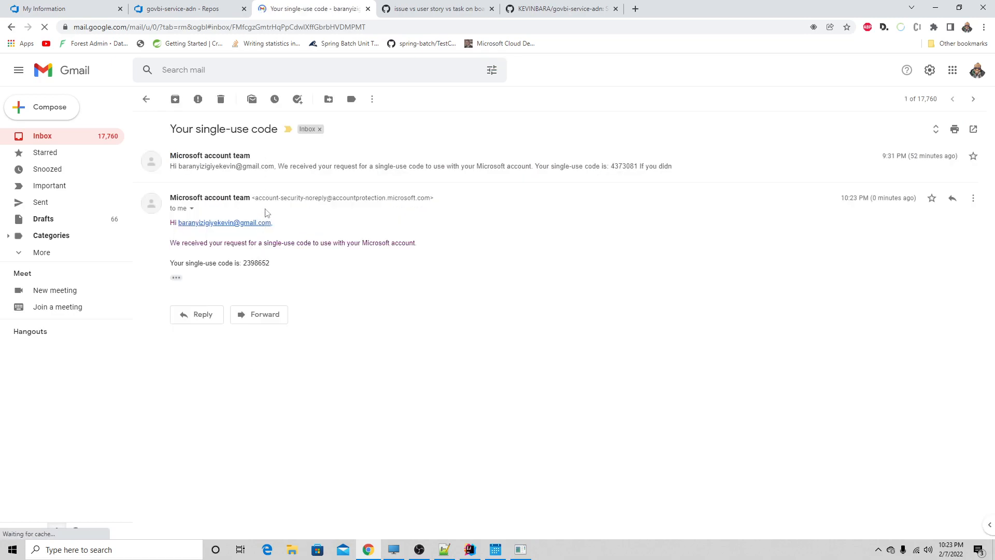
drag(270, 263, 244, 263)
key(ctrl+c)
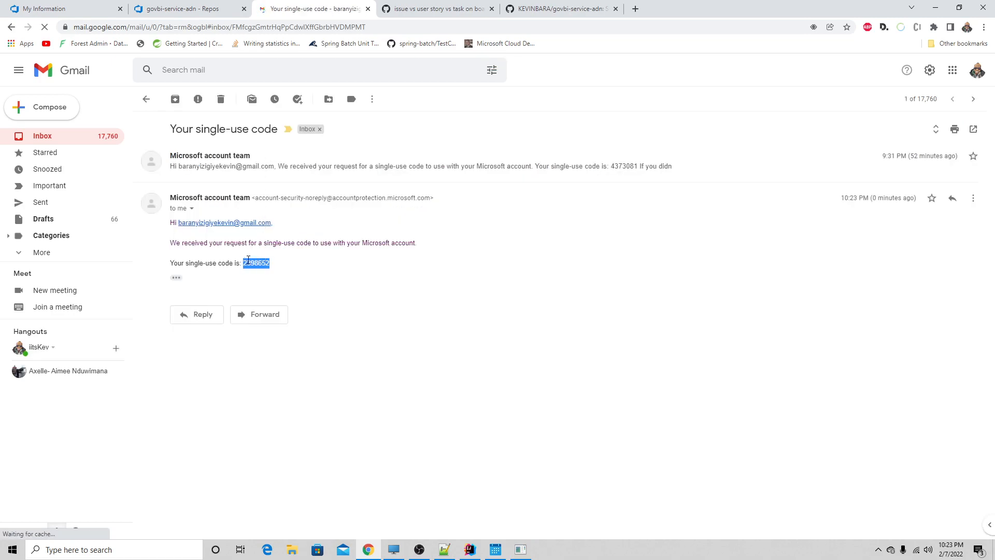
- Return to the OAuth authorization window, enter the e-mailed single-use code and sign in
click(405, 11)
click(547, 7)
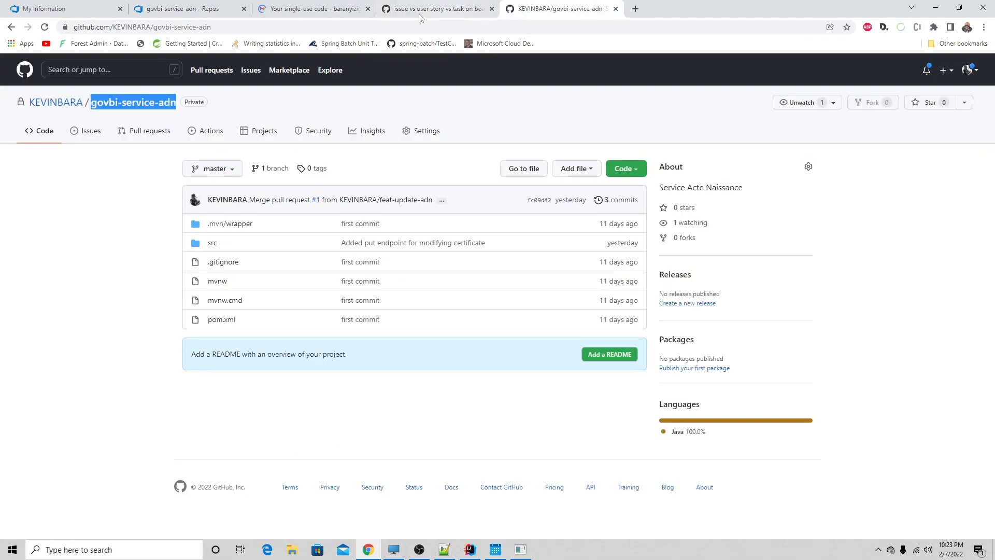
click(520, 549)
click(447, 253)
key(ctrl+v)
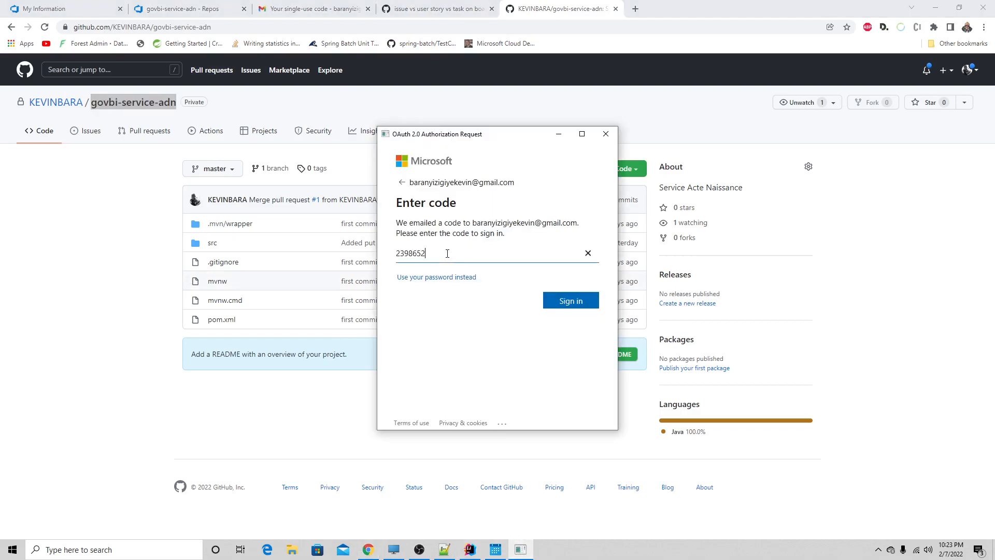
click(571, 300)
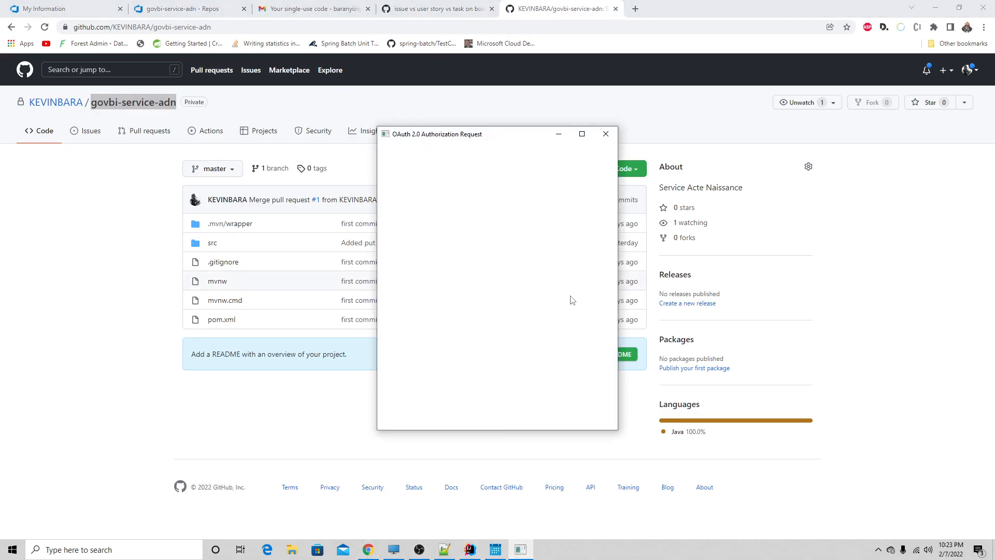
- Switch to IntelliJ IDEA, confirm the Git remotes and fetch from the new origin
click(472, 552)
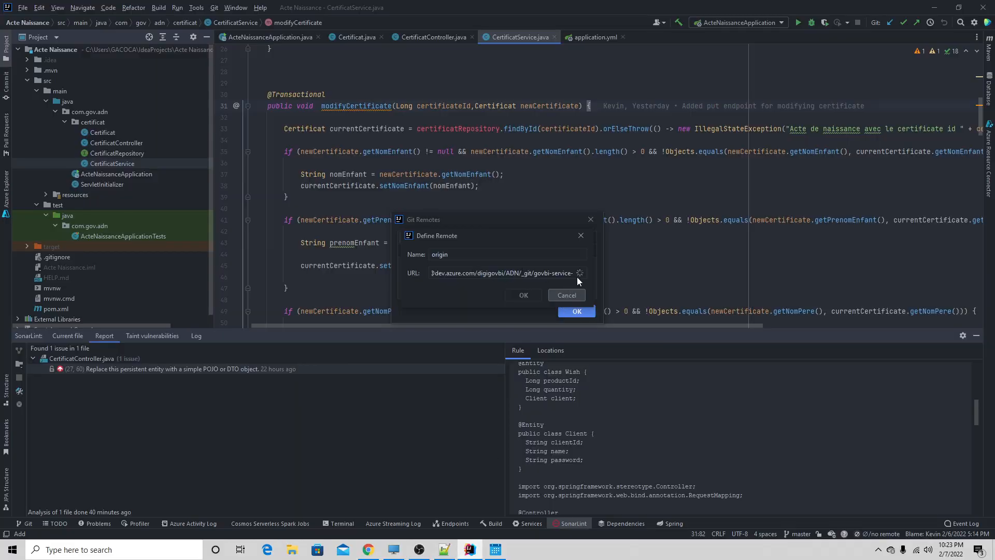
click(570, 309)
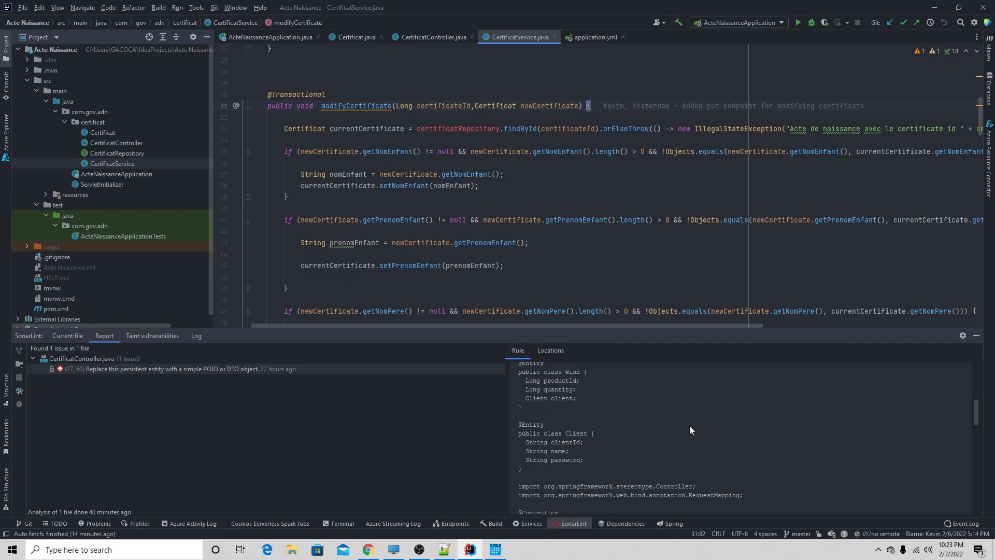
click(797, 533)
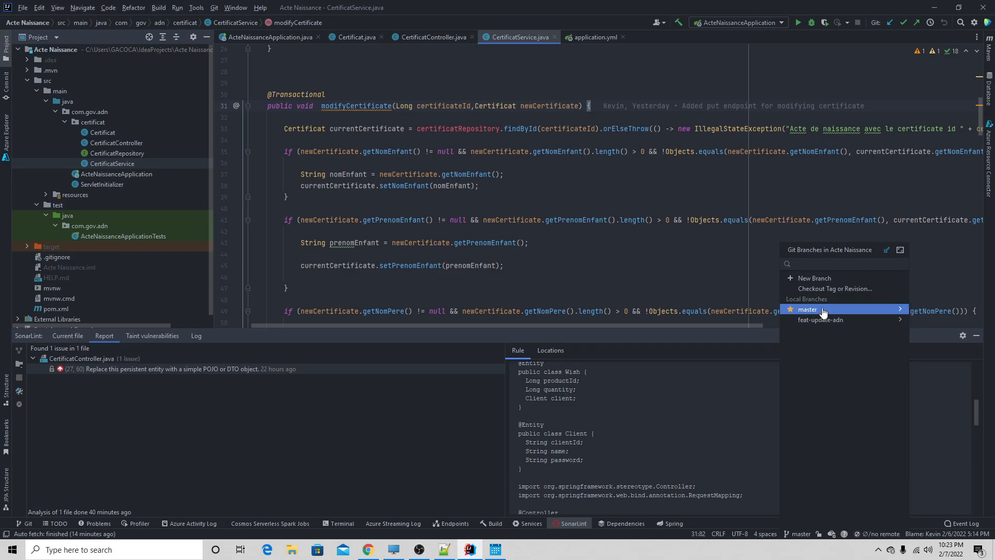
click(880, 529)
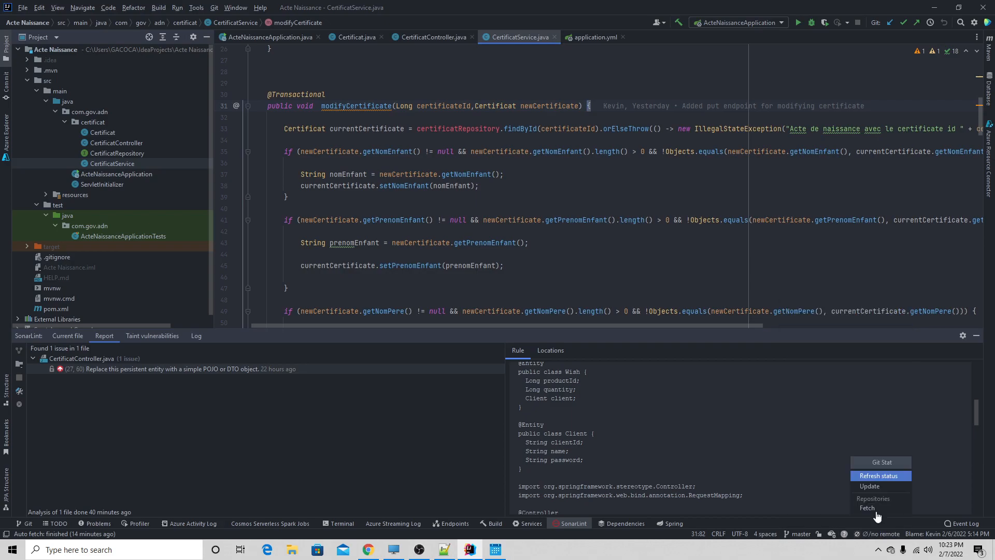
click(874, 506)
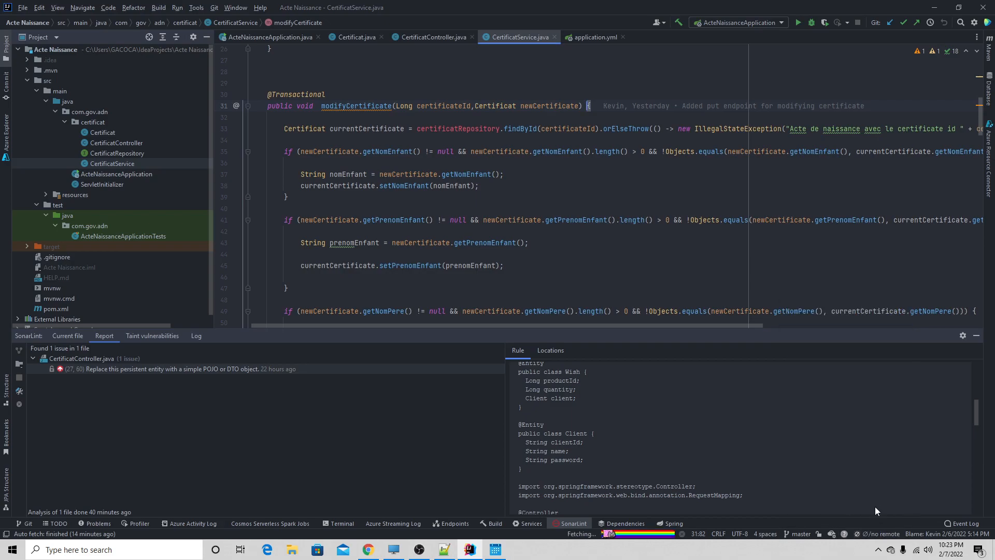
- Update the project from the remote with the option to merge incoming changes into the current branch
click(874, 533)
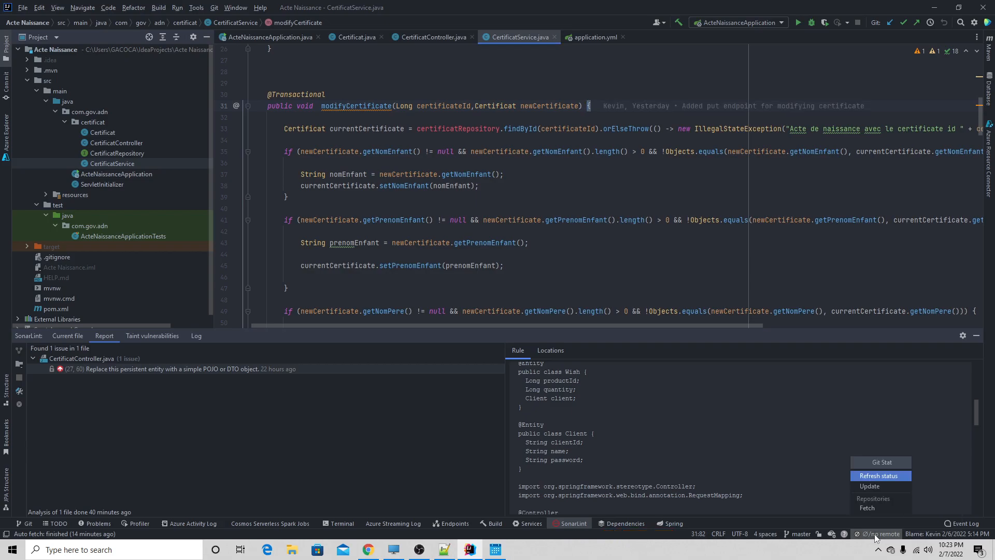
click(874, 484)
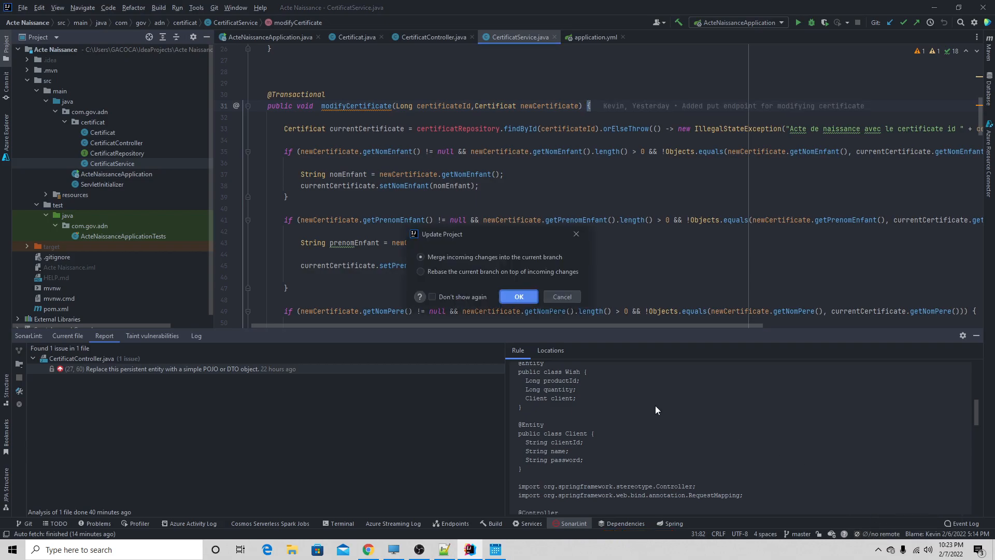
click(523, 299)
- Push the local master branch to origin as a new remote master branch
click(793, 530)
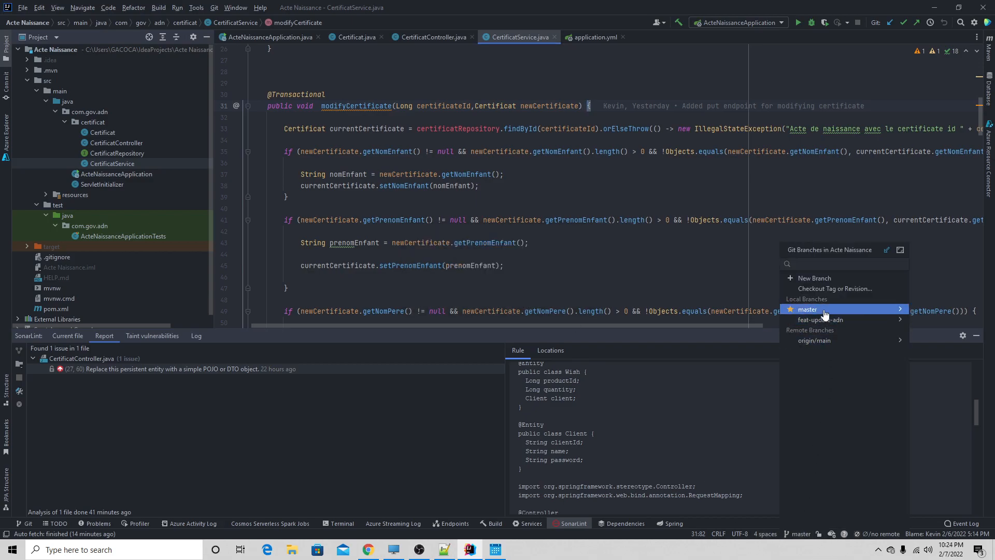
mouse_move(824, 314)
click(734, 346)
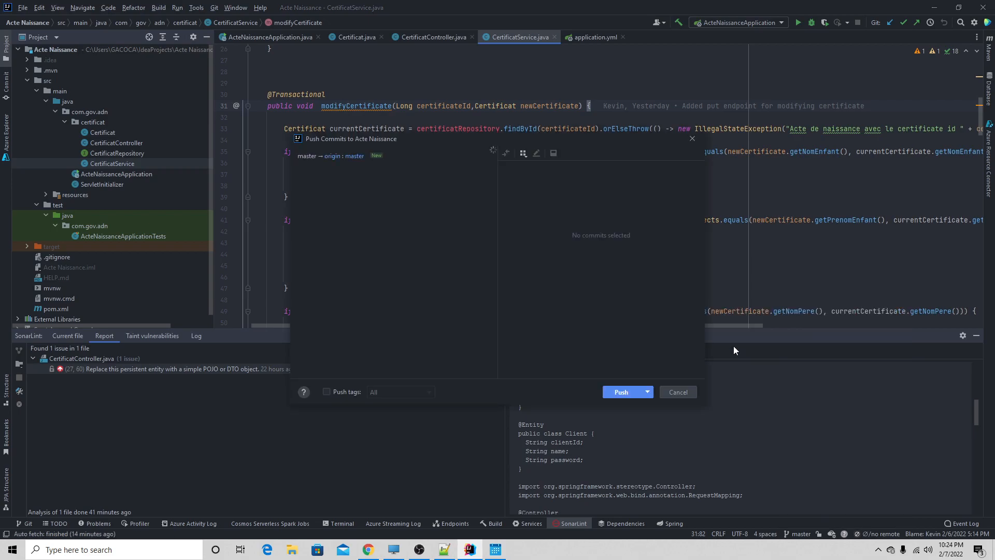
click(620, 393)
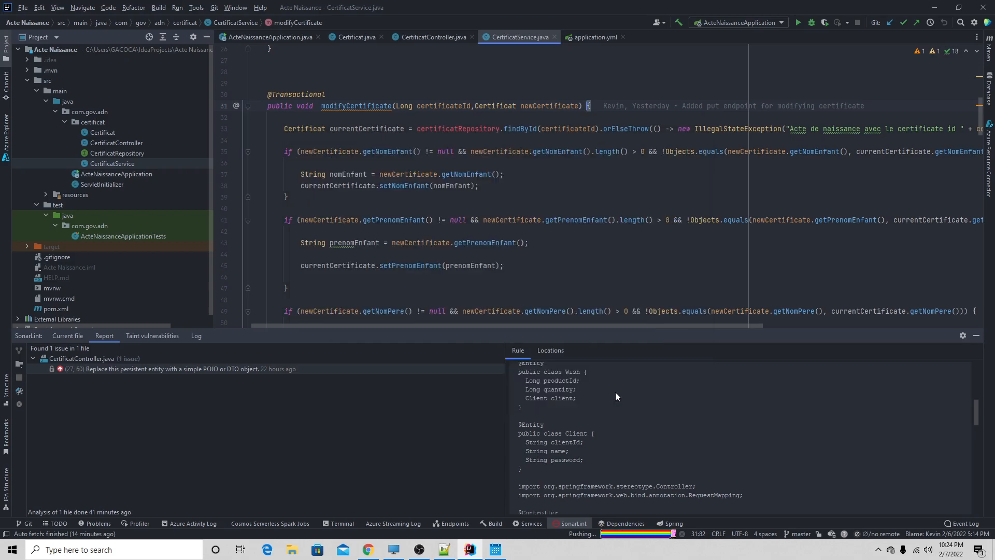
- Switch to Azure DevOps in Chrome, close the clone details and check the branches of the govbi-service-adn repository
click(368, 549)
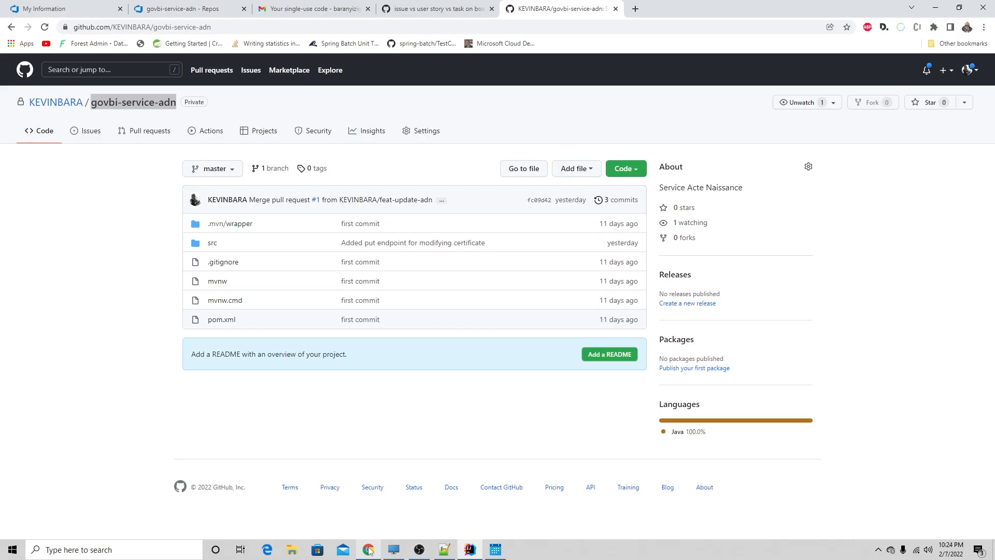
click(143, 4)
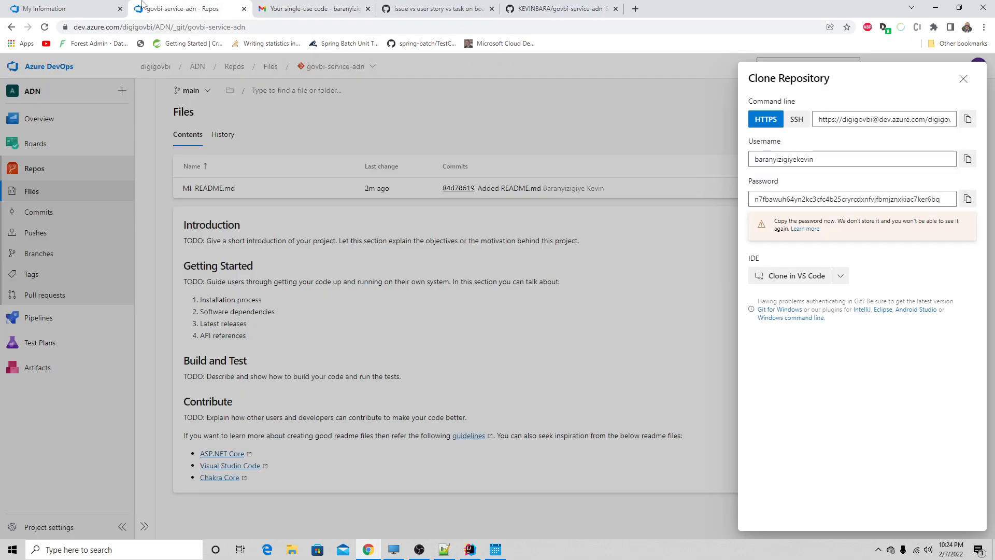
click(272, 113)
click(196, 94)
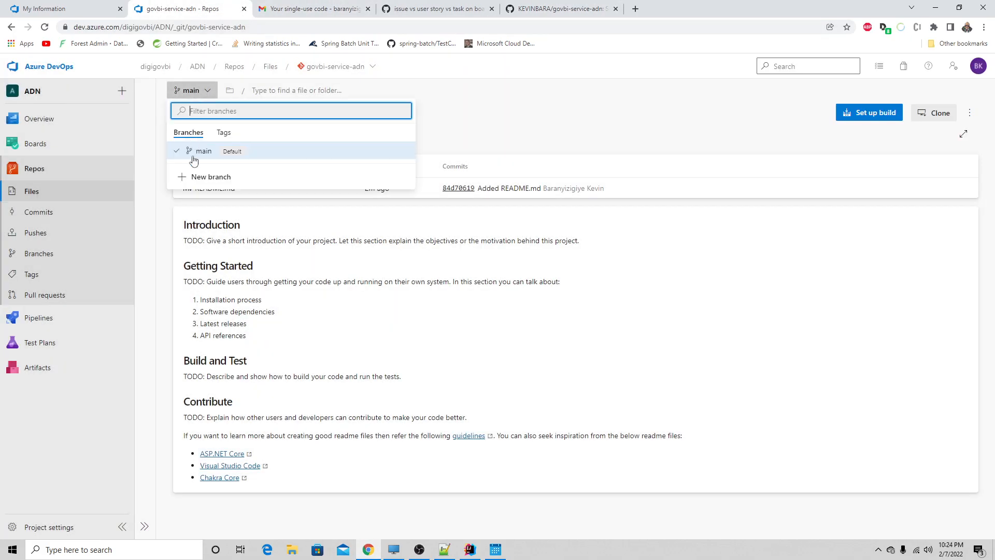
click(335, 66)
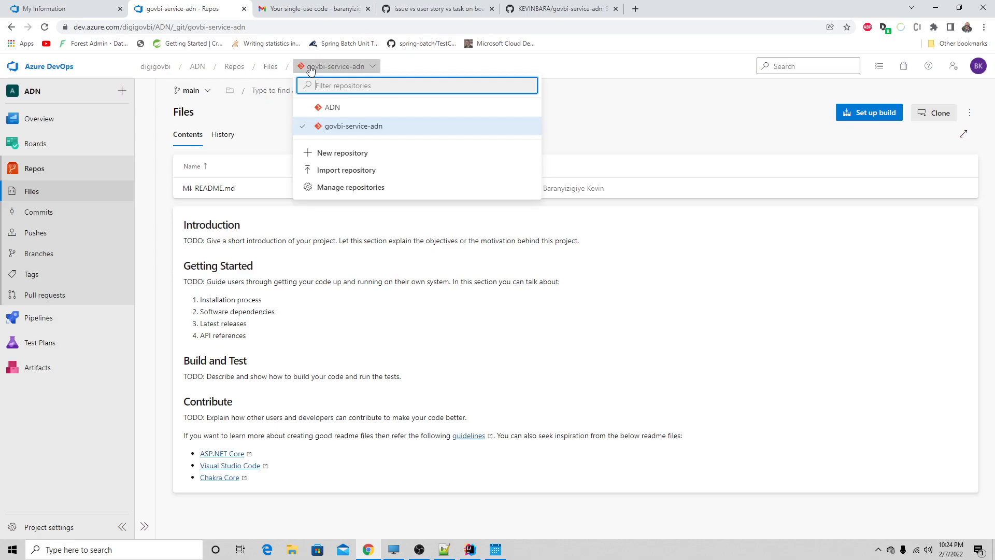
click(40, 254)
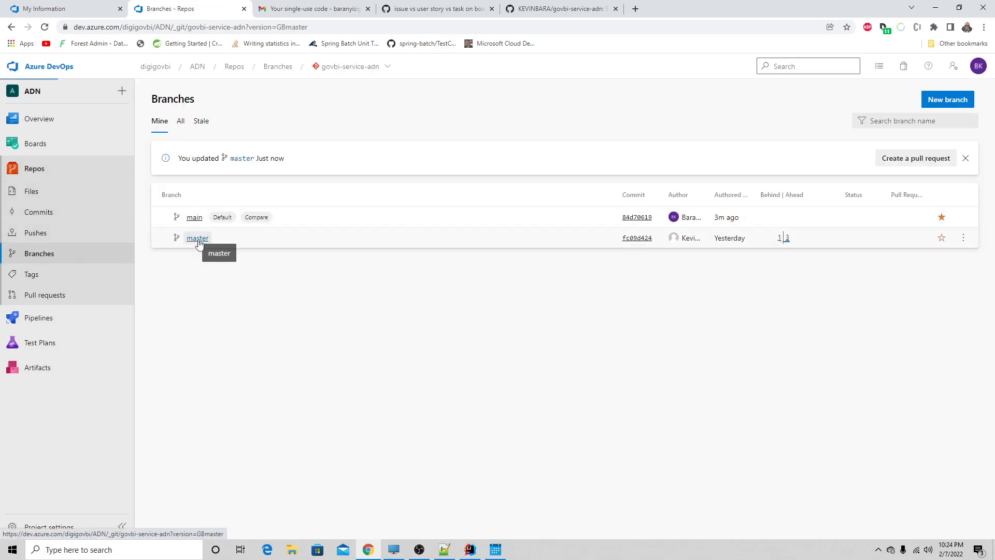
- Browse the master branch's files down to the src/test/java/com/gov/adn folder
click(198, 239)
click(199, 250)
click(198, 251)
click(196, 231)
click(197, 233)
click(197, 233)
click(197, 232)
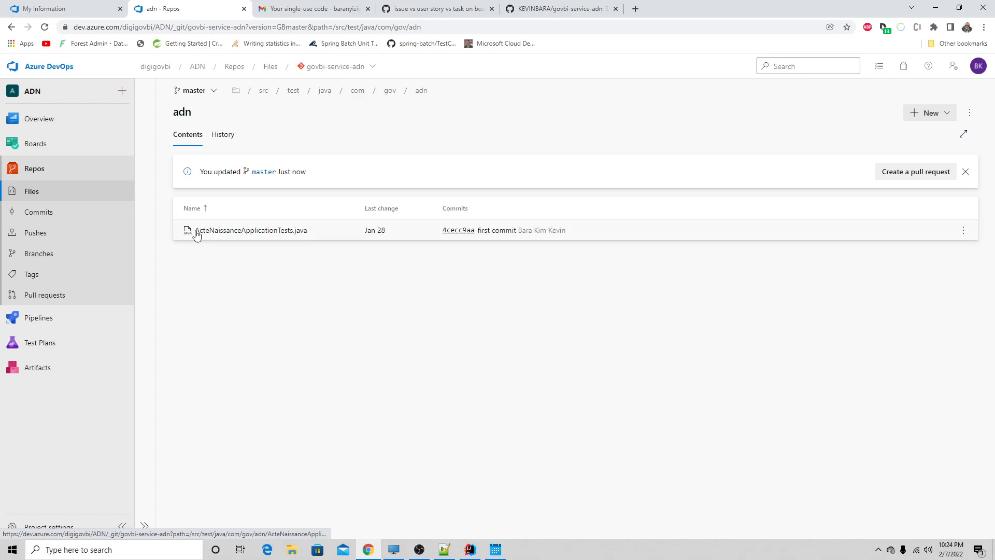
- Open the Version API Basic epic from the ADN project's work items
click(39, 147)
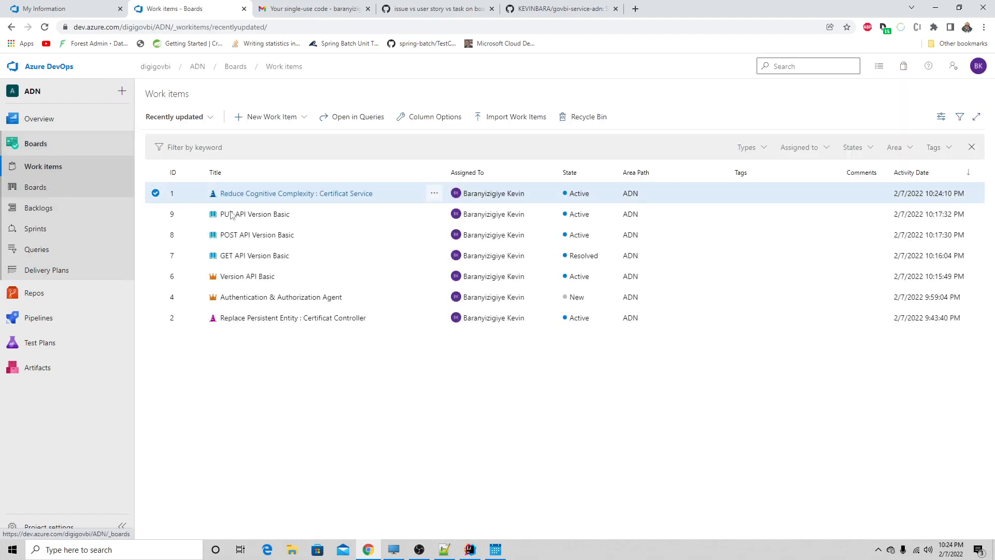
click(260, 279)
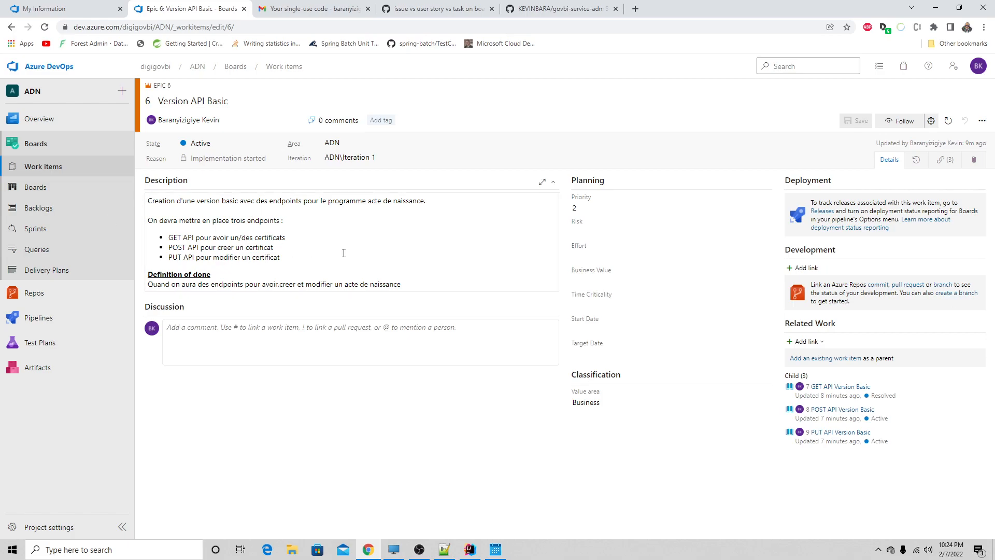
click(952, 295)
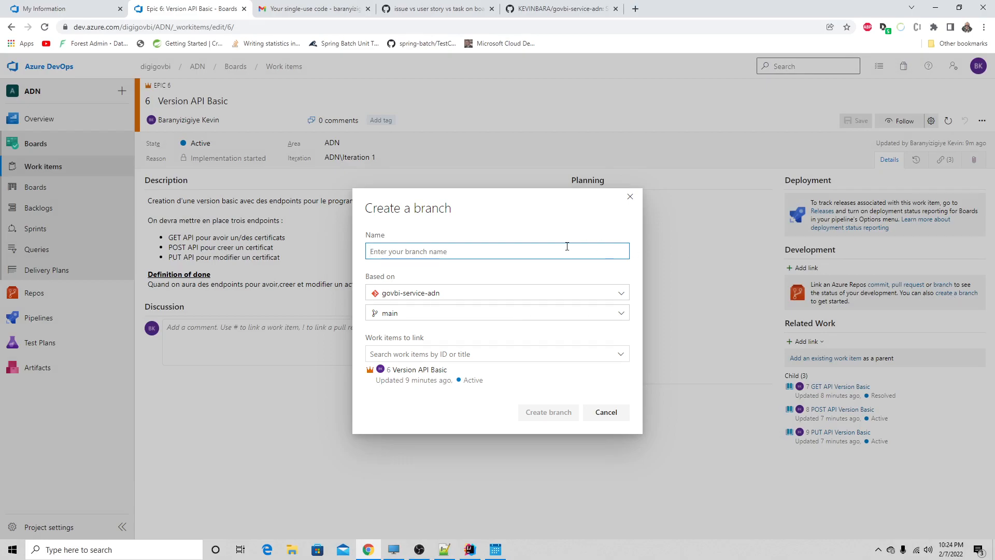
click(433, 314)
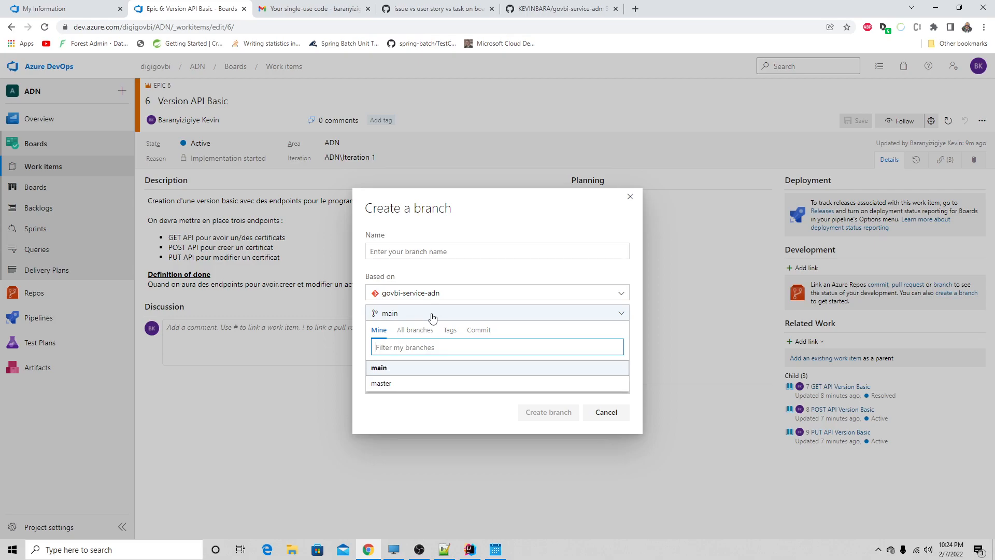
click(411, 384)
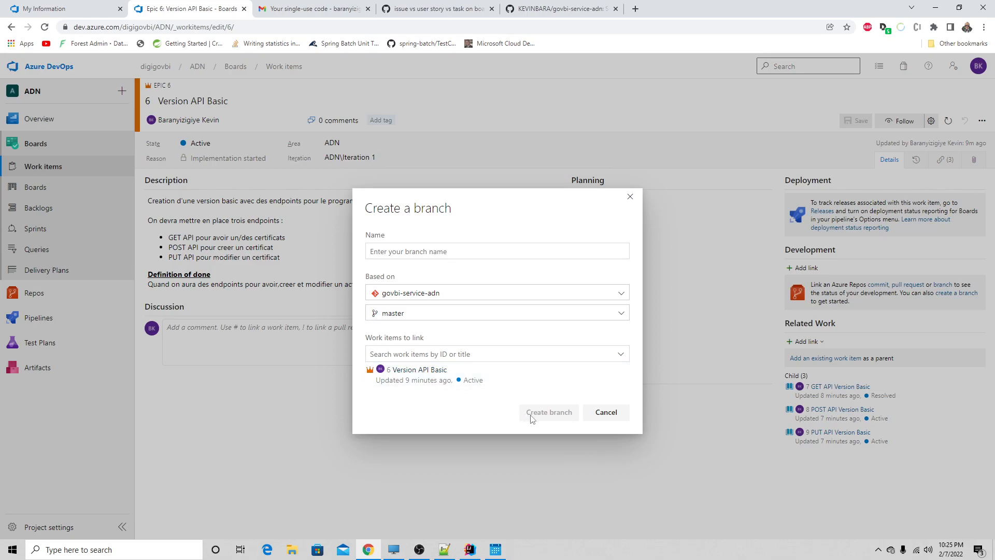
click(414, 314)
click(414, 314)
click(413, 251)
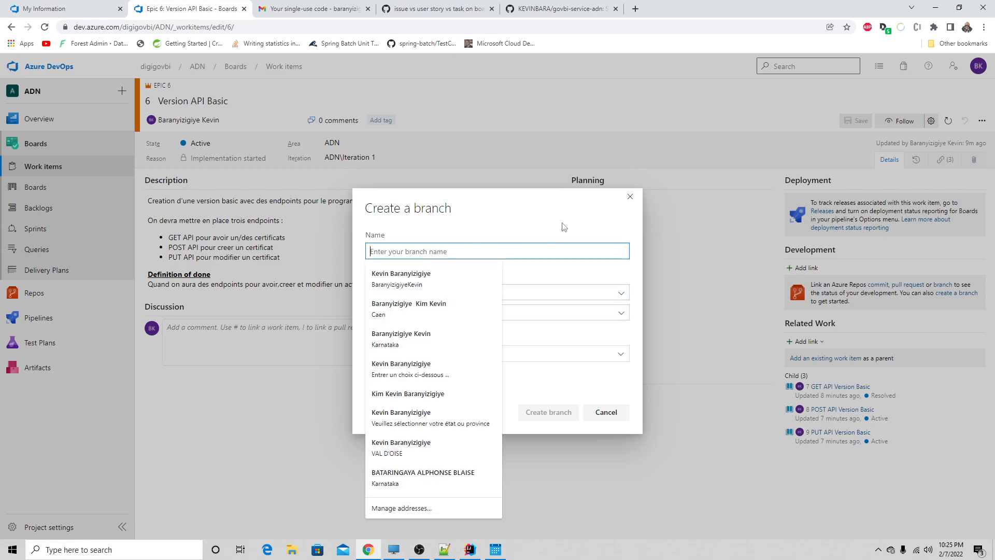
click(630, 196)
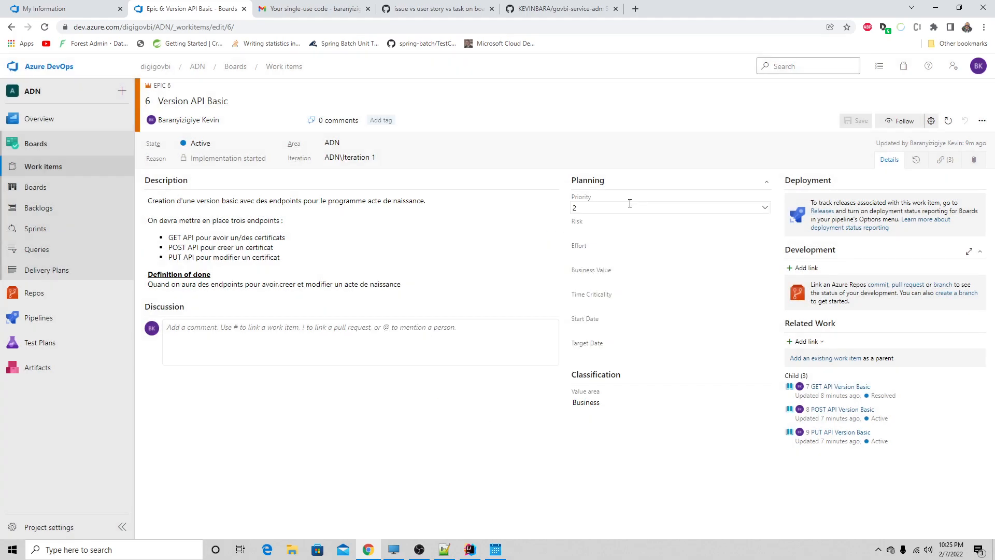
- Add a development link of type Branch from the Version API Basic epic to the govbi-service-adn repository's master branch
click(803, 268)
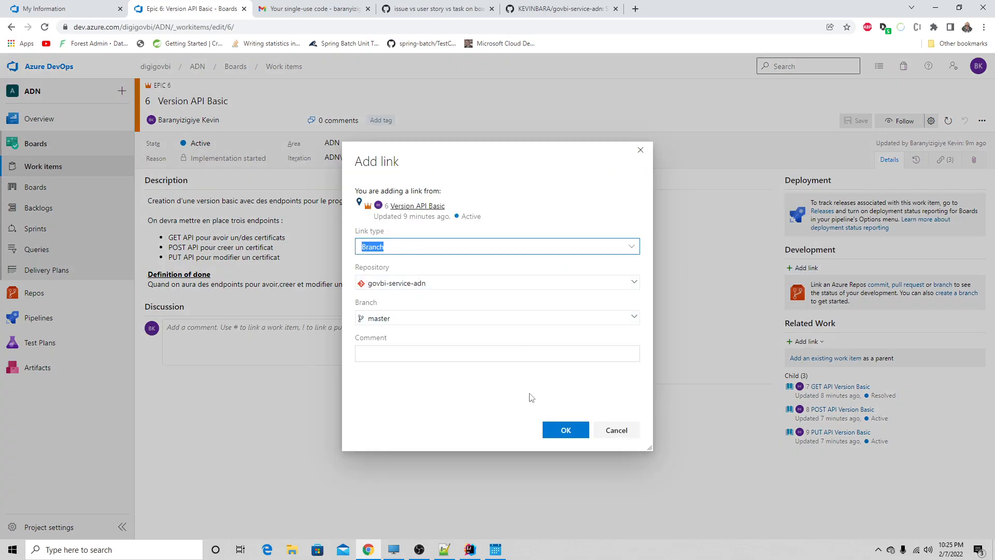
click(554, 430)
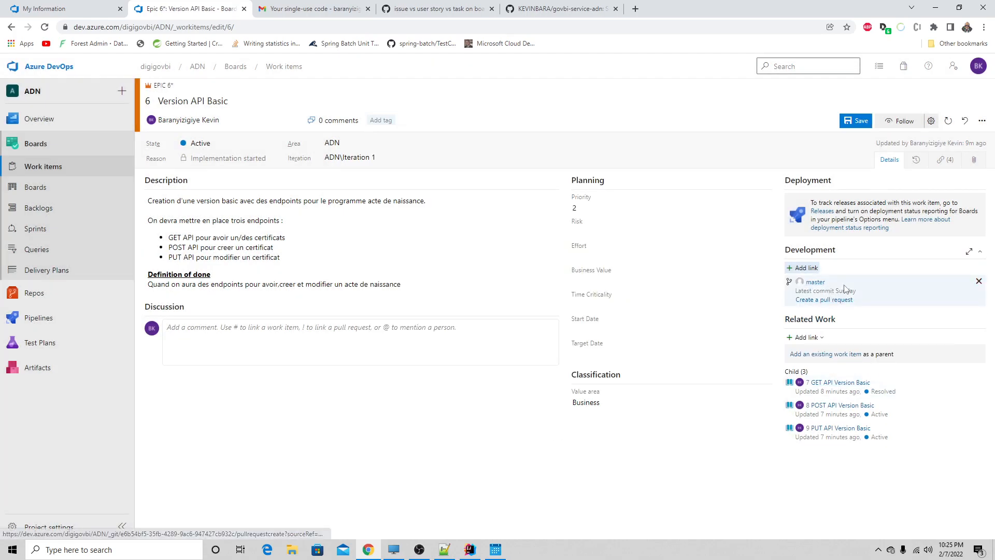
drag(857, 292, 815, 294)
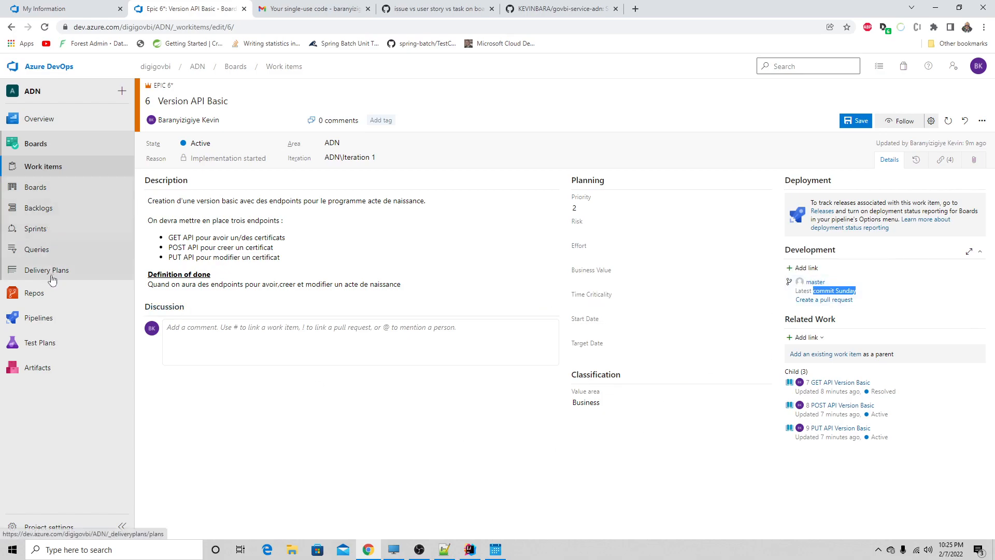
- Leave the epic and view the commit history of the govbi-service-adn repository's master branch
click(51, 294)
click(583, 340)
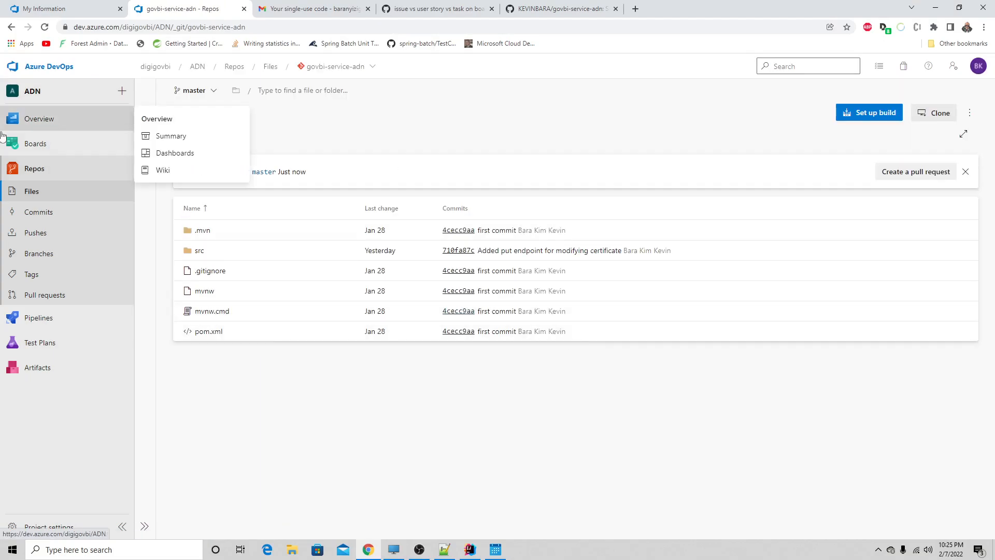
click(39, 213)
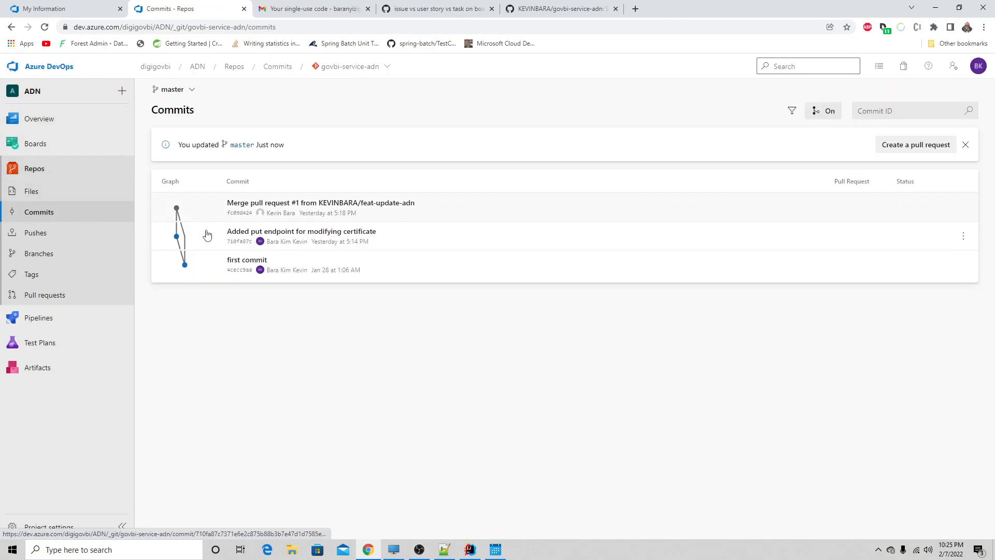